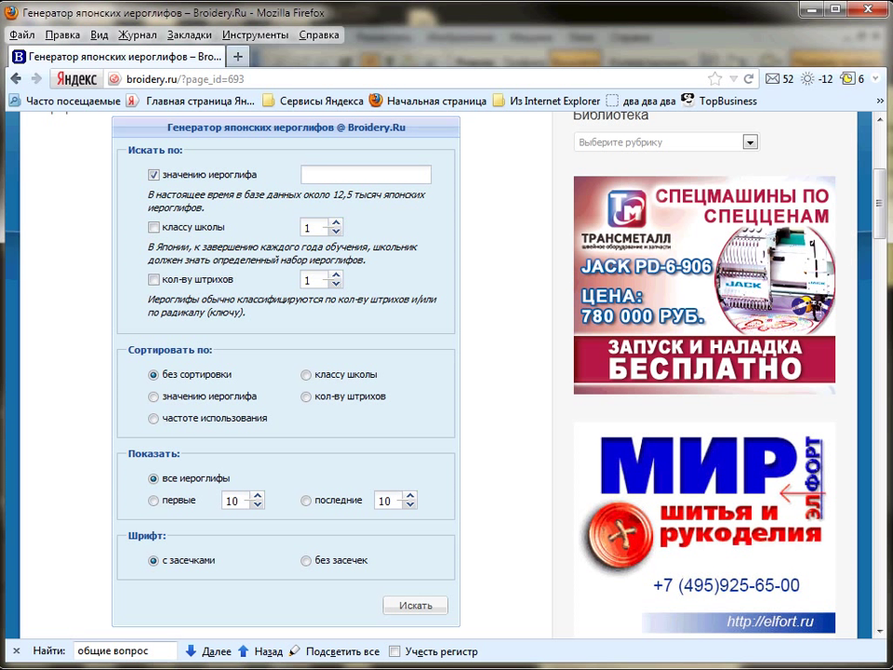
# Search the kanji generator by meaning for "заяц" and open the large view of the found character
pyautogui.click(313, 171)
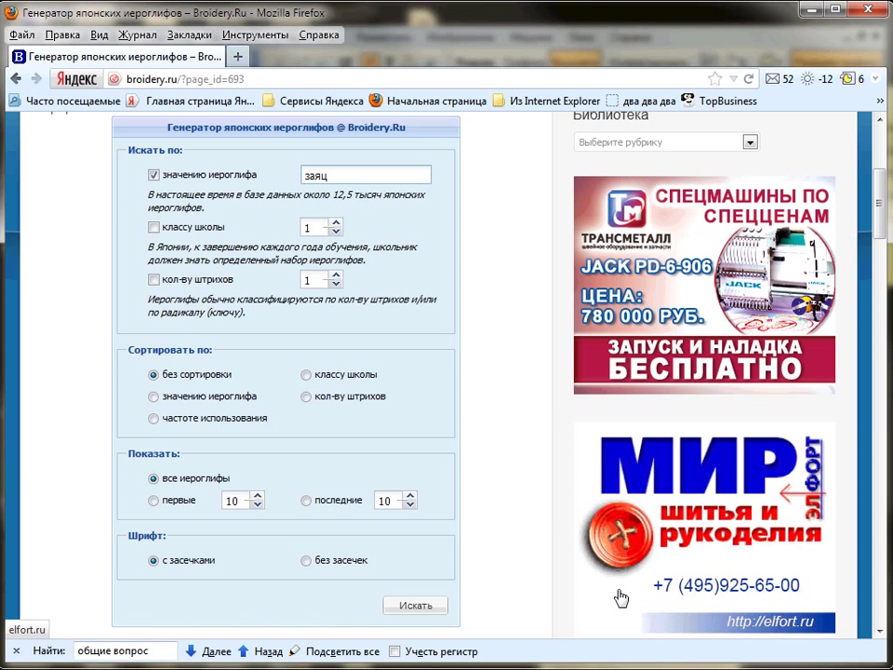
pyautogui.click(426, 606)
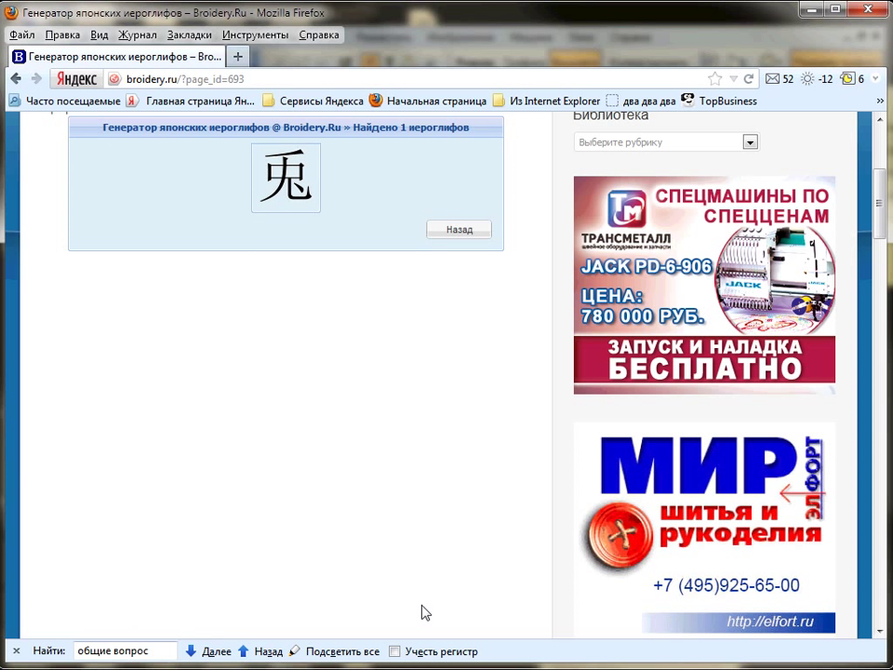
pyautogui.moveTo(881, 226); pyautogui.dragTo(884, 214)
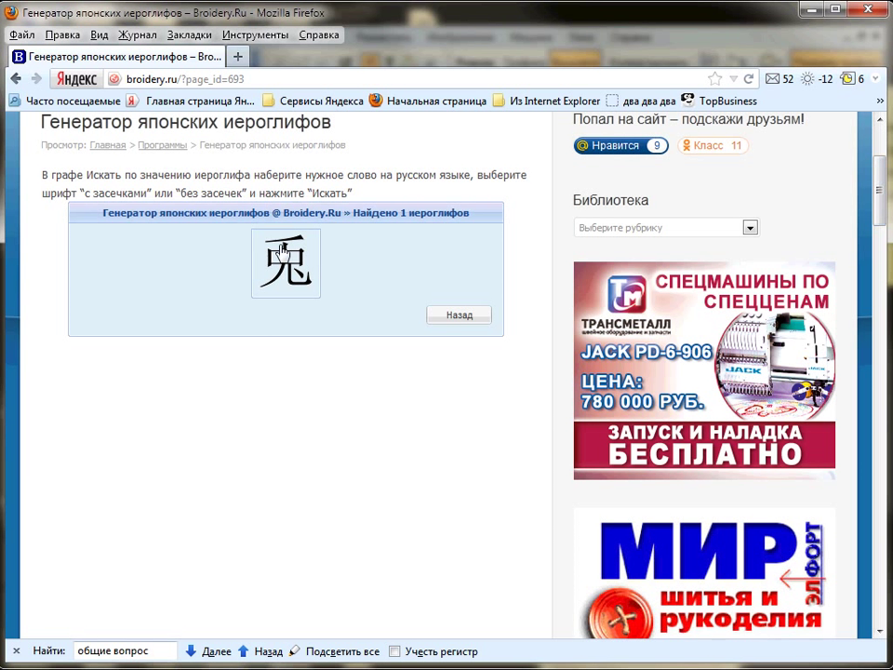
pyautogui.moveTo(310, 270)
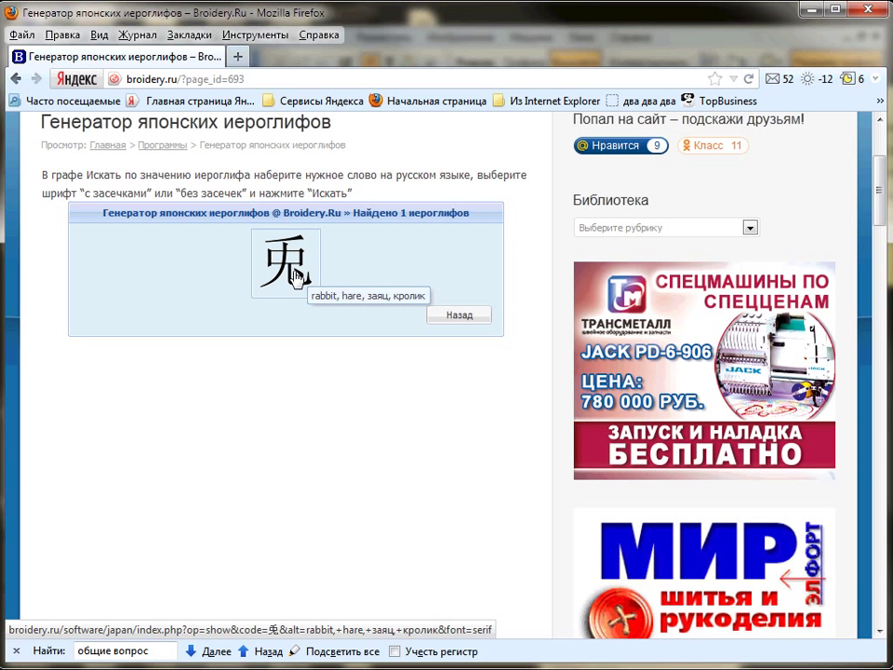
pyautogui.click(296, 274)
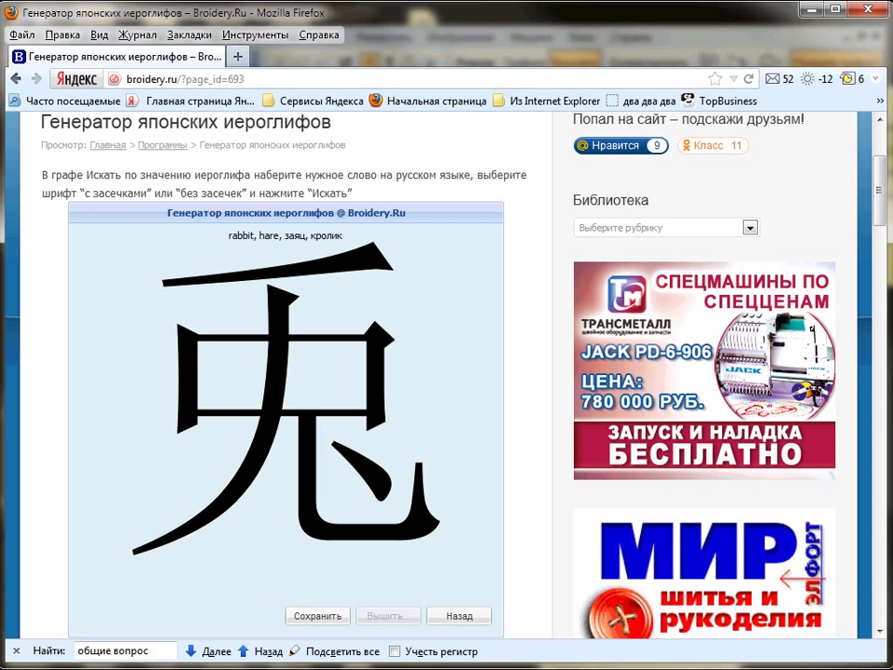
# Save the enlarged hare character to disk as the JPEG file image.jpg
pyautogui.scroll(-1, 436, 488)
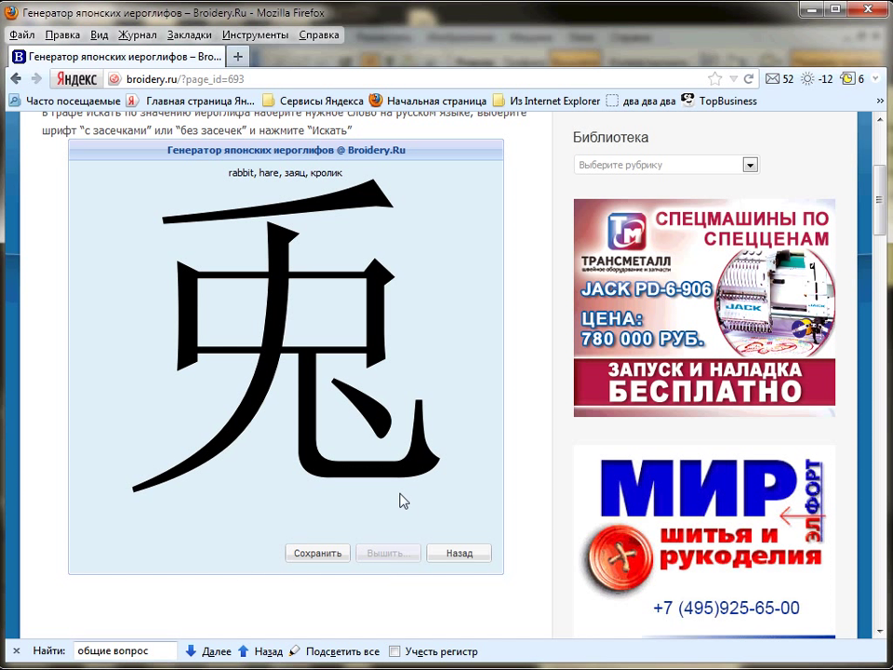
pyautogui.click(323, 562)
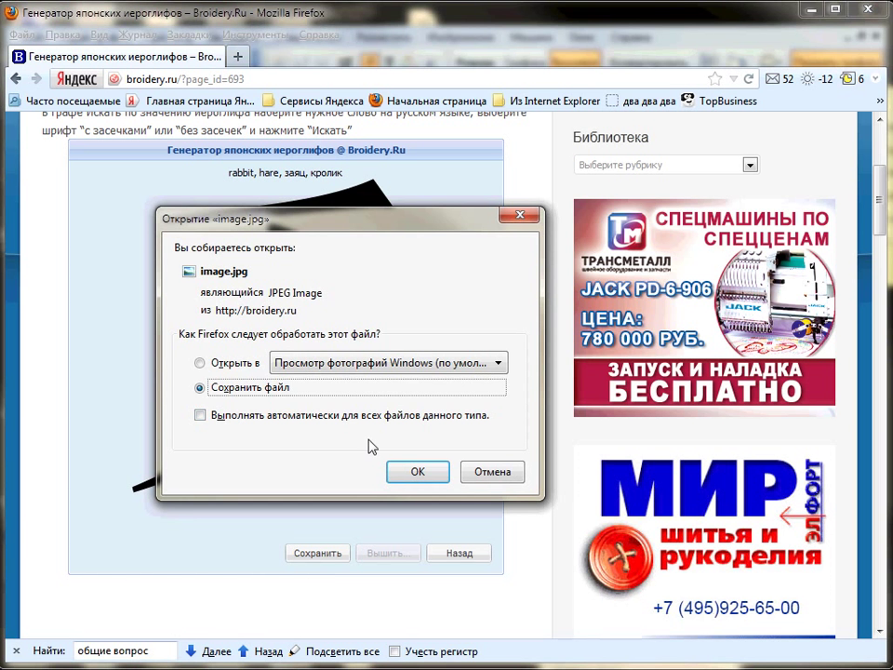
pyautogui.click(407, 480)
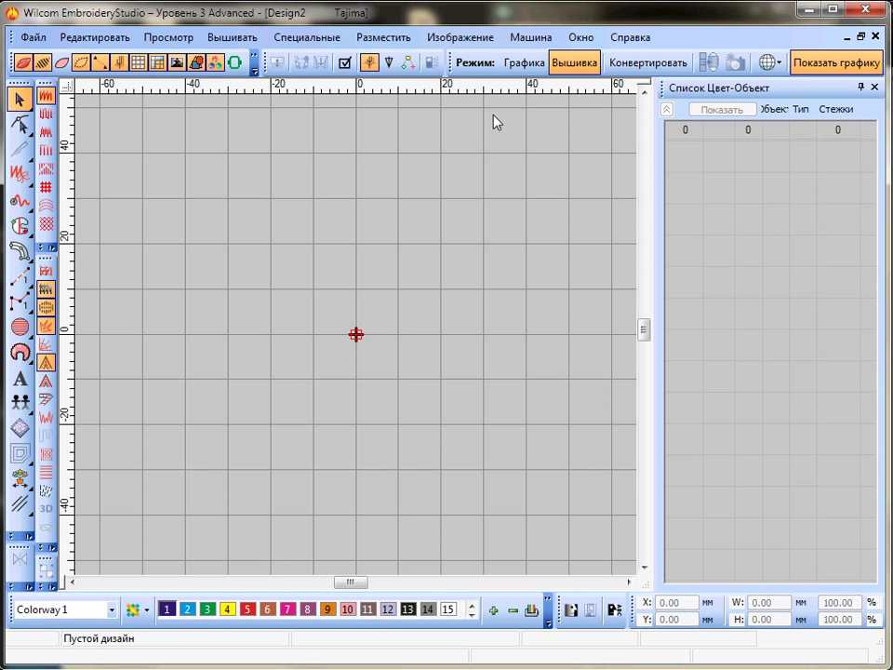
# In Wilcom EmbroideryStudio, insert image.jpg from the desktop folder Уроки into the empty design, listing all file types
pyautogui.click(470, 41)
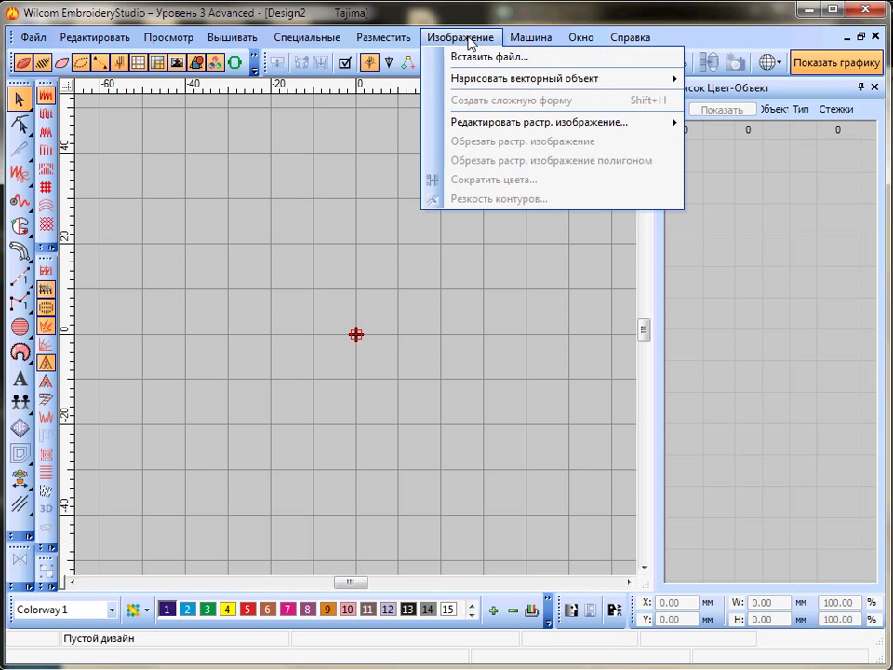
pyautogui.click(487, 57)
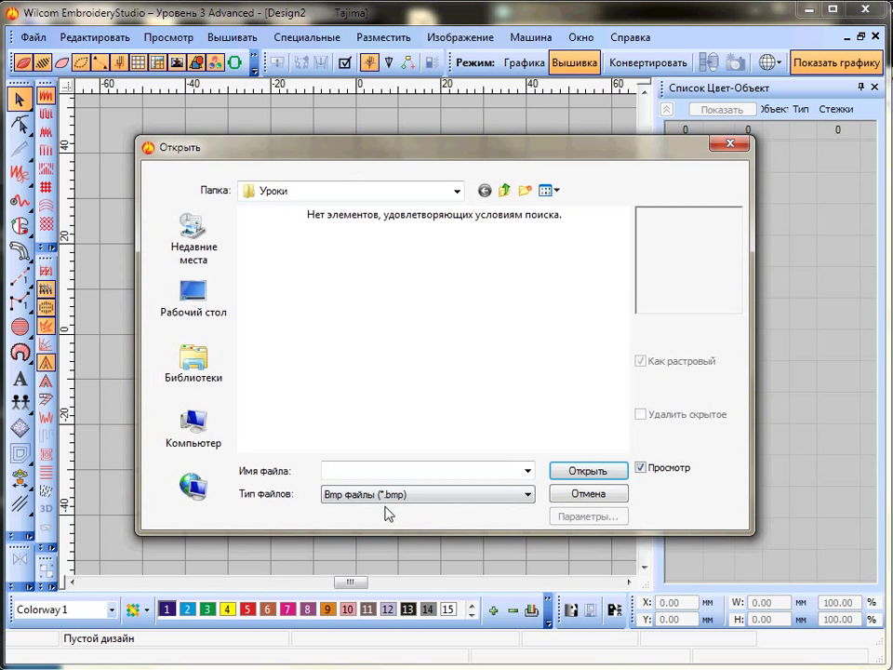
pyautogui.click(385, 495)
pyautogui.click(358, 524)
pyautogui.click(504, 189)
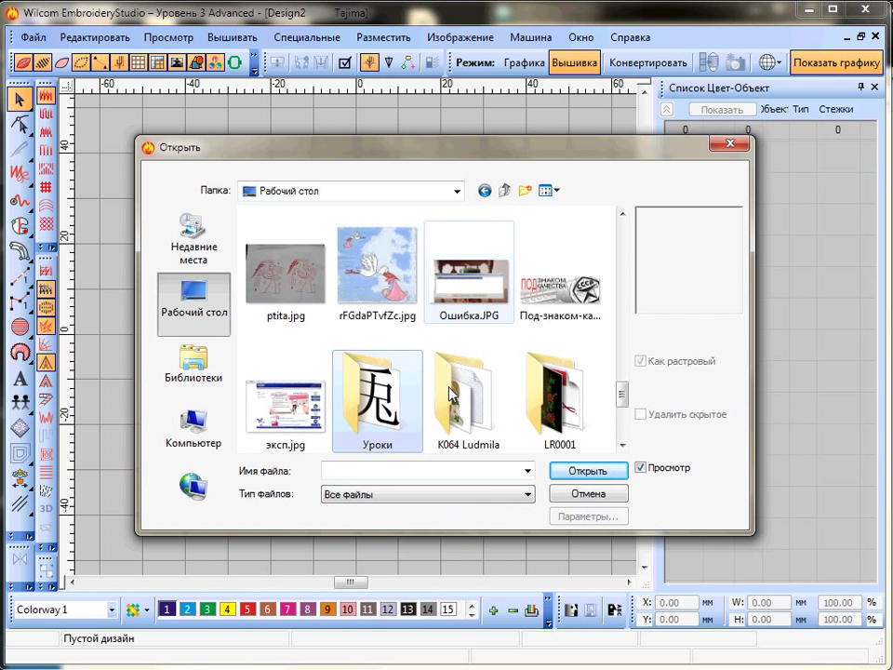
pyautogui.doubleClick(377, 409)
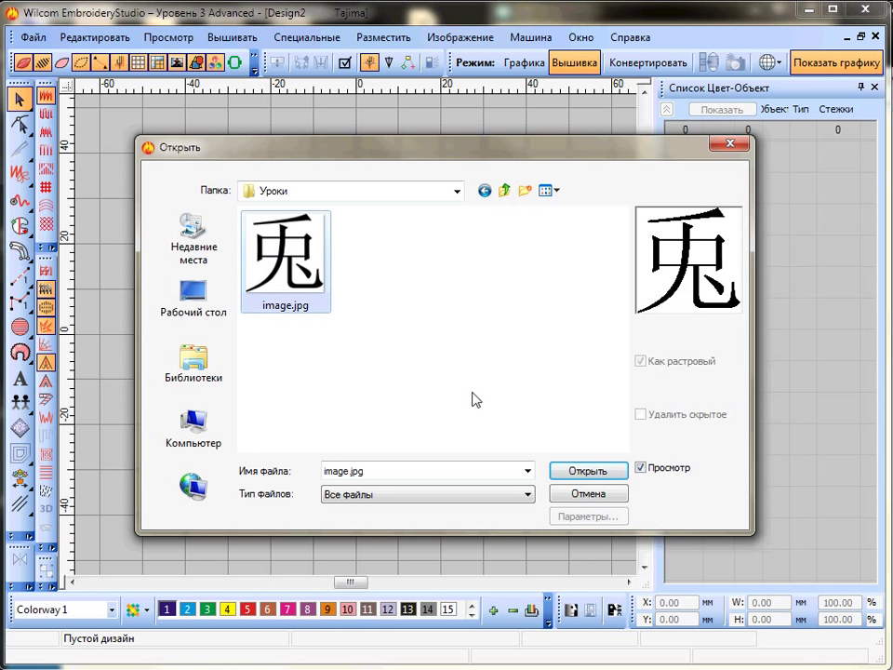
pyautogui.click(578, 471)
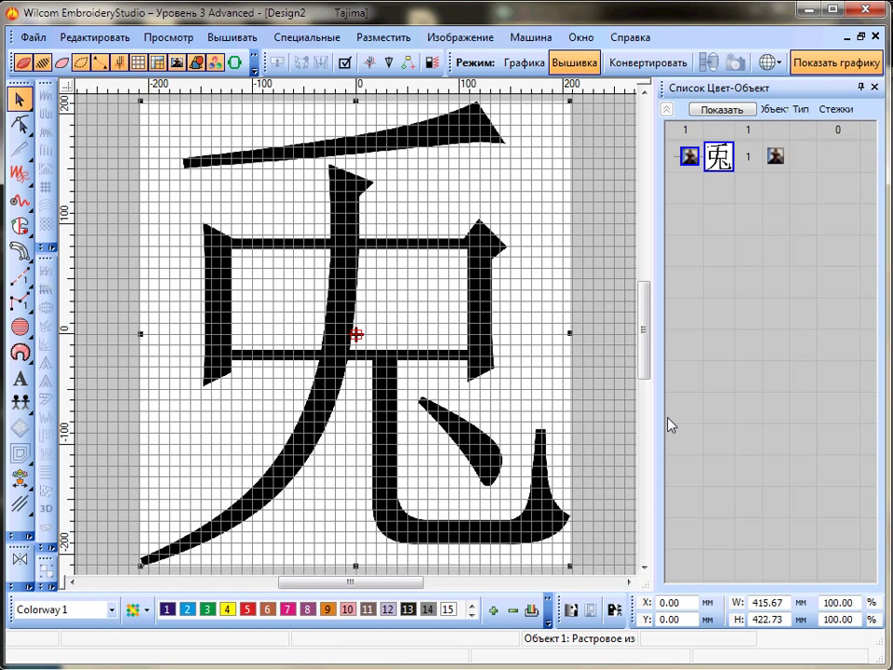
# Set the inserted character image's width to 50 mm
pyautogui.moveTo(760, 602); pyautogui.dragTo(740, 609)
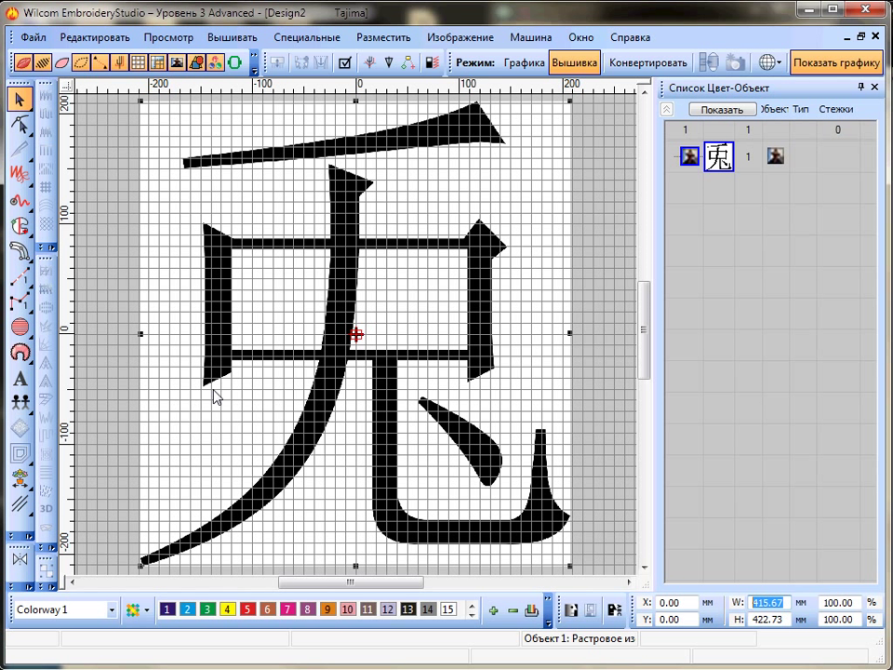
pyautogui.click(781, 602)
pyautogui.moveTo(781, 601); pyautogui.dragTo(752, 599)
pyautogui.write('50')
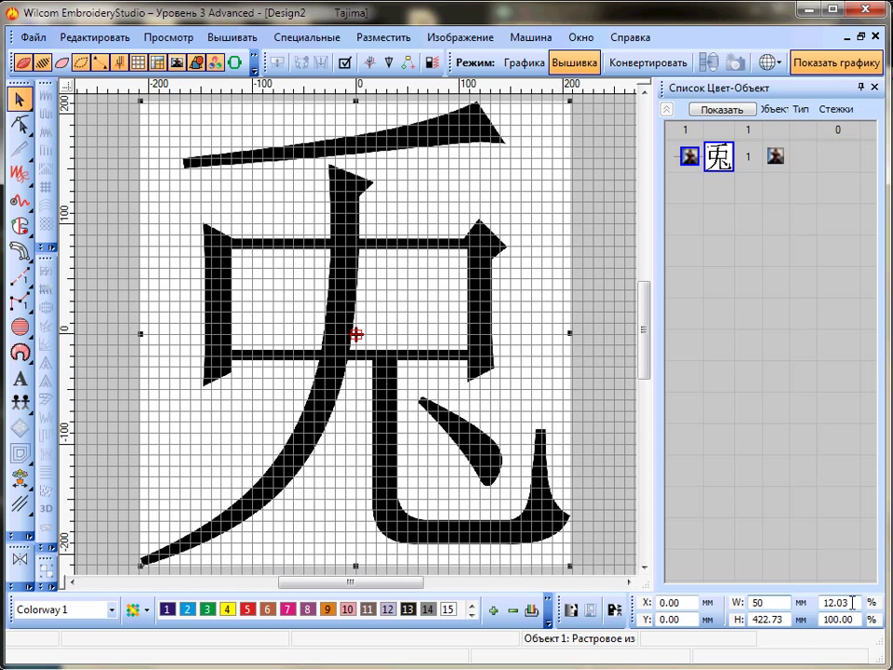
# Copy the 12.03% width scale to the image's height, apply the proportional resize and deselect the image
pyautogui.moveTo(852, 603); pyautogui.dragTo(829, 602)
pyautogui.hotkey('ctrl', 'c')
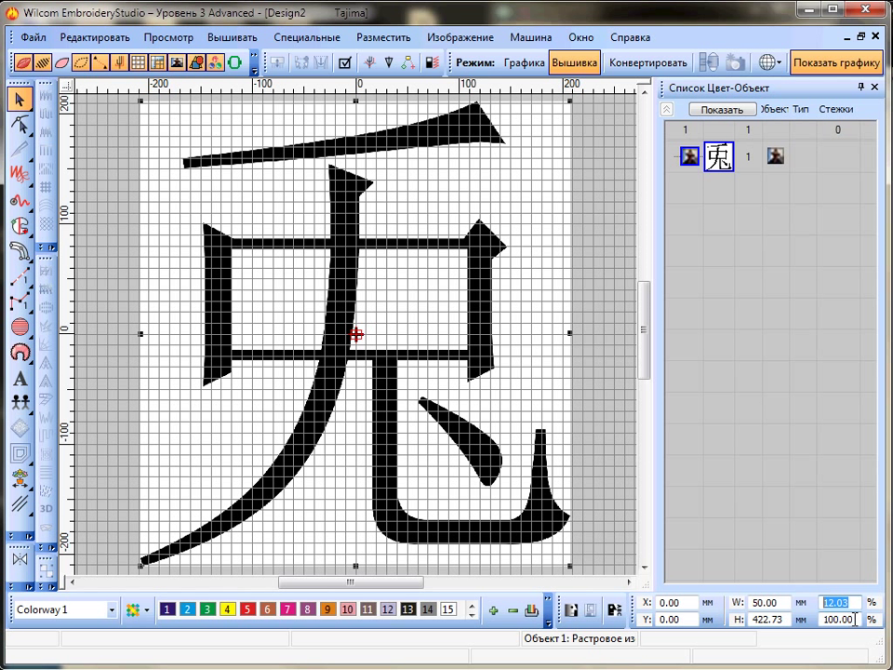
pyautogui.moveTo(855, 618); pyautogui.dragTo(819, 640)
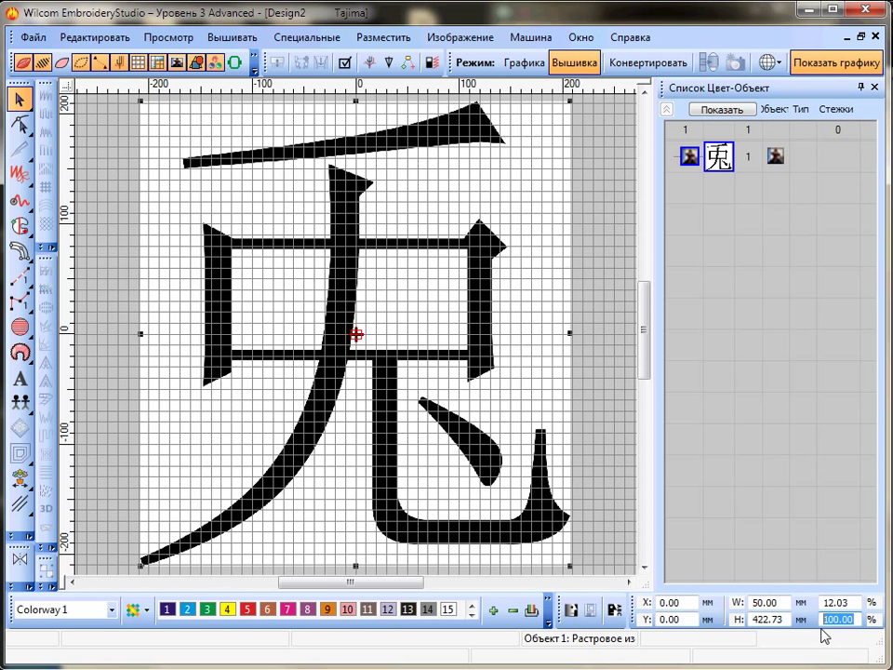
pyautogui.hotkey('ctrl', 'v')
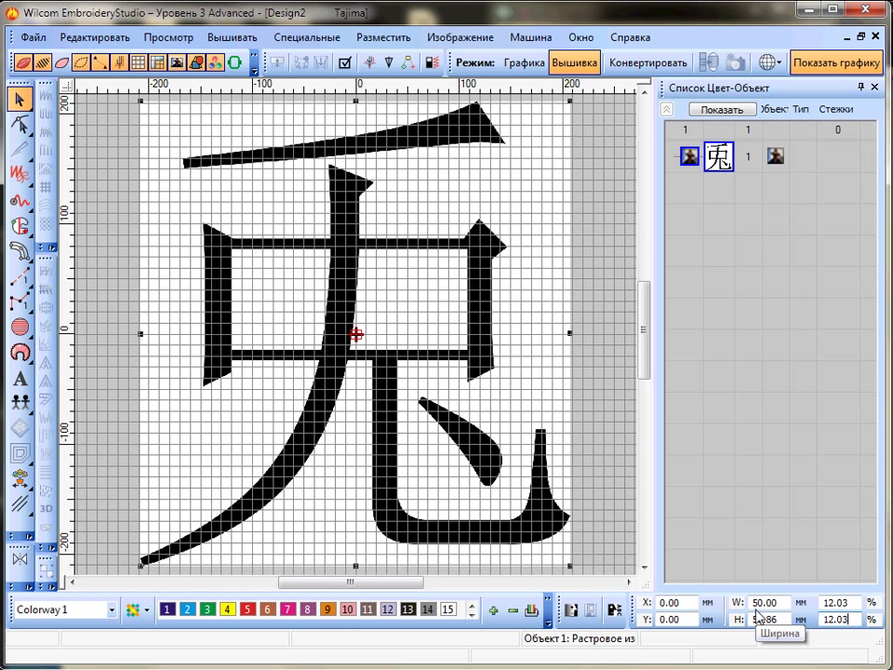
pyautogui.press('Return')
pyautogui.click(477, 456)
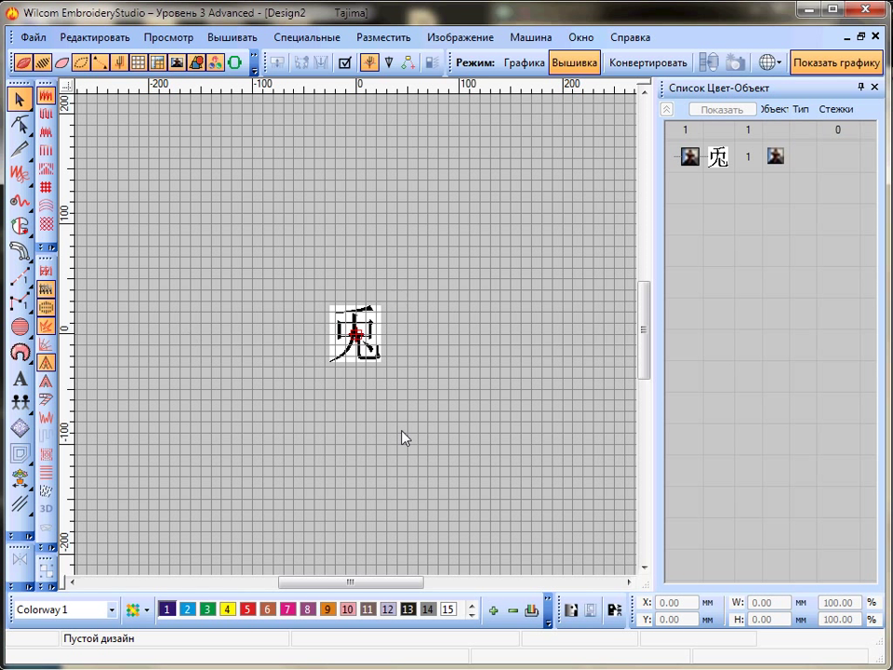
pyautogui.press('1')
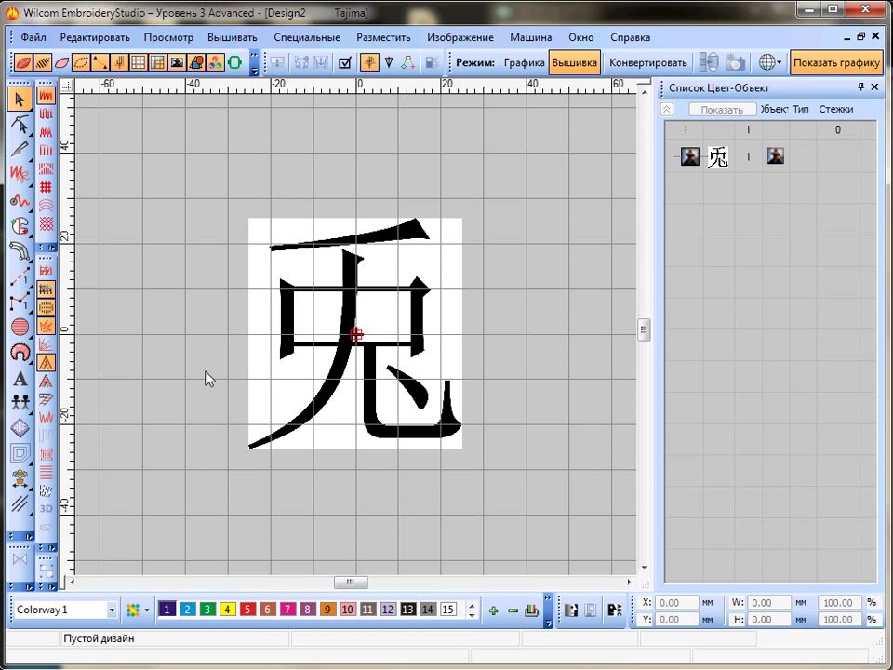
pyautogui.press('z')
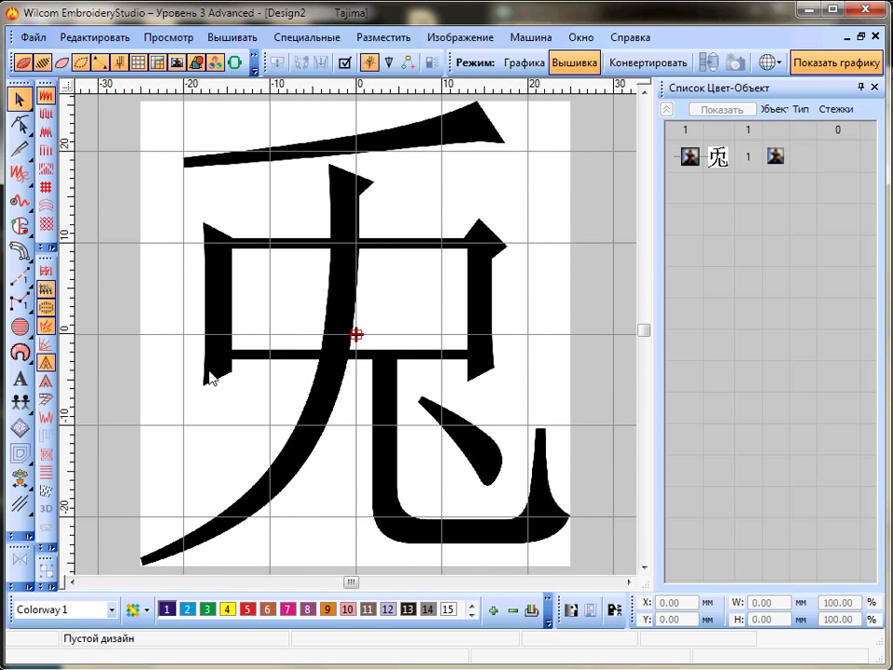
pyautogui.hotkey('shift', 'z')
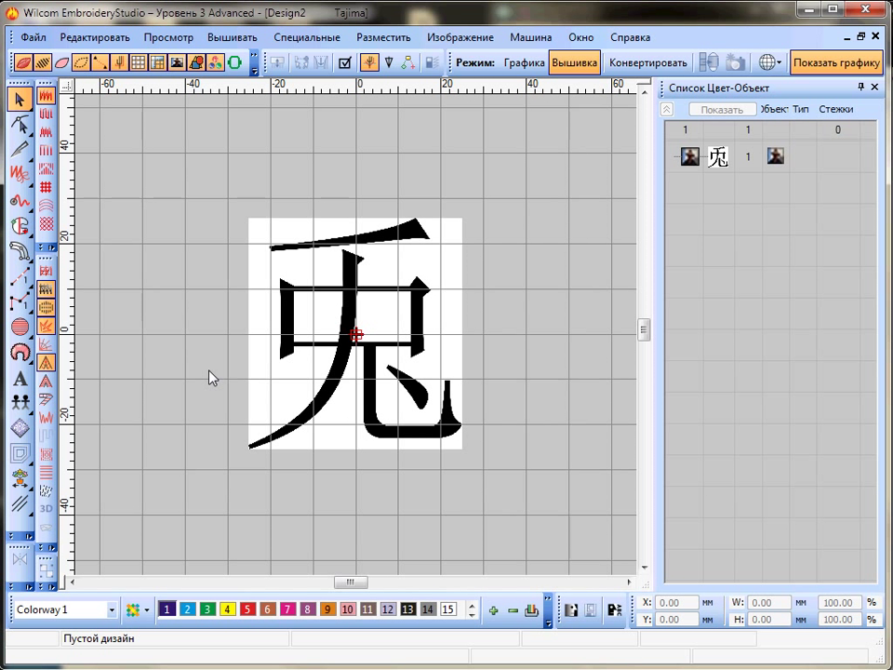
pyautogui.press('z')
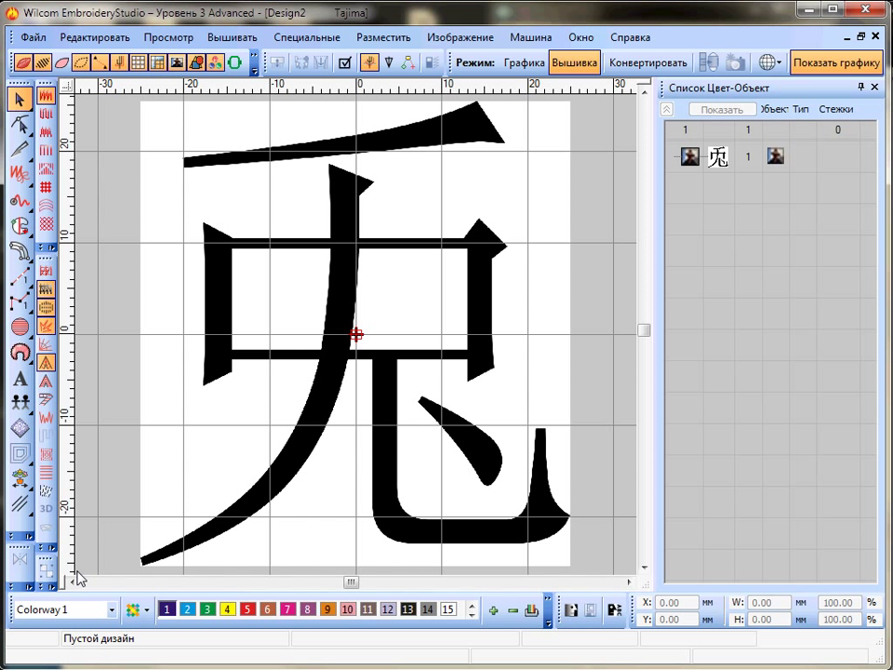
pyautogui.hotkey('shift', 'z')
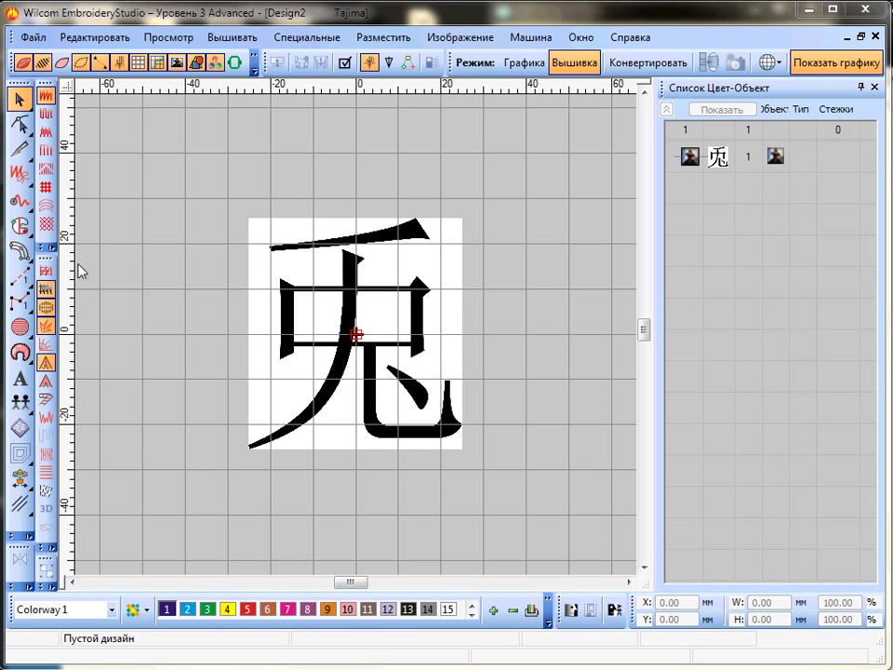
# Start an Input A column on the character's uppermost stroke, placing two point pairs at its thin left end and near its middle
pyautogui.click(28, 261)
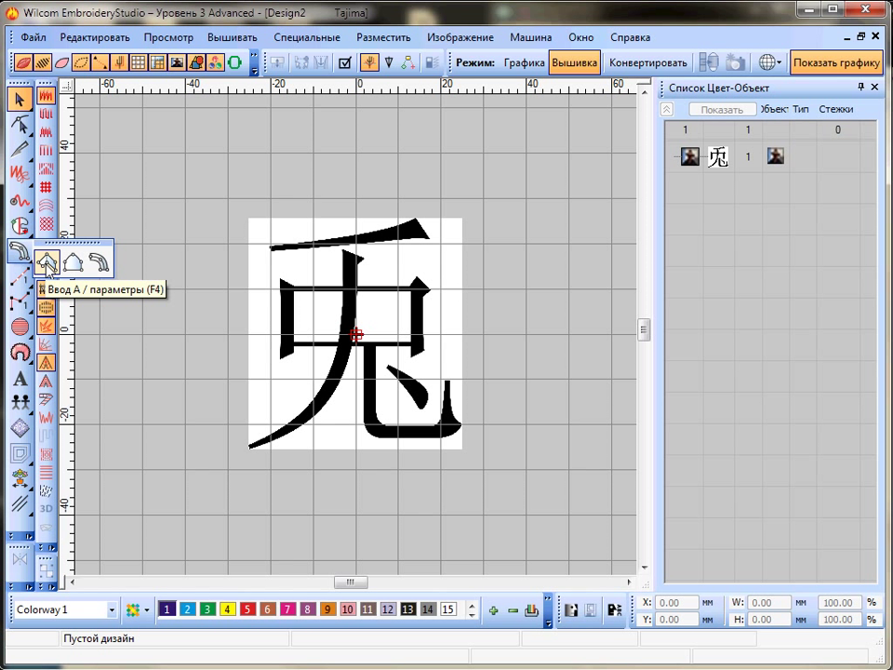
pyautogui.click(47, 264)
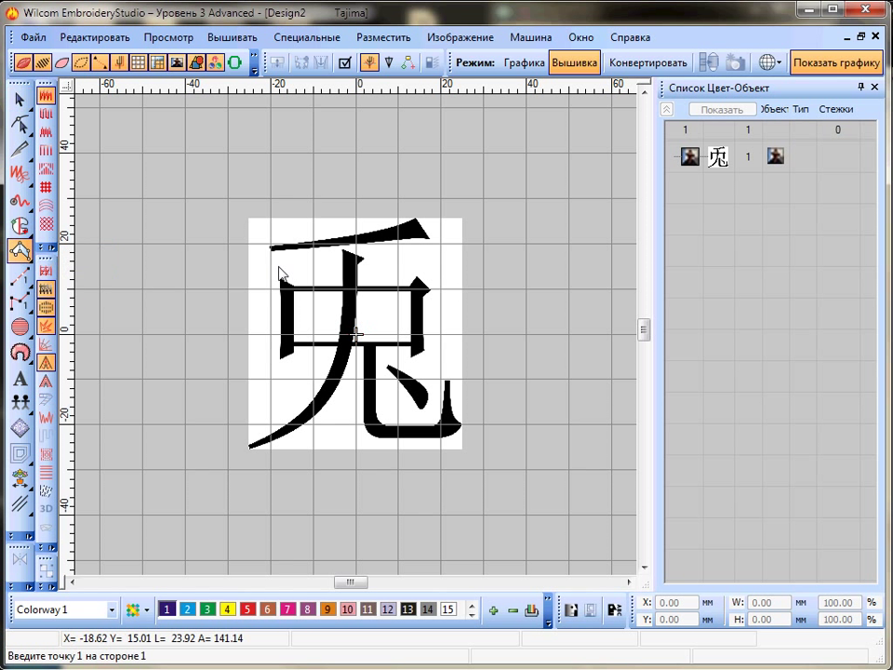
pyautogui.scroll(1, 272, 269)
pyautogui.scroll(-1, 346, 327)
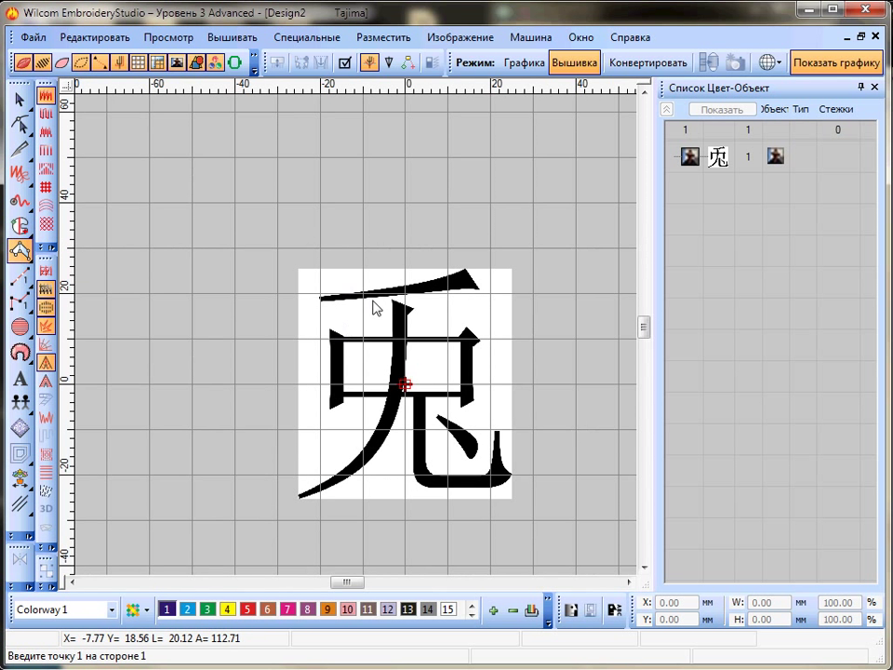
pyautogui.scroll(1, 373, 309)
pyautogui.scroll(1, 355, 345)
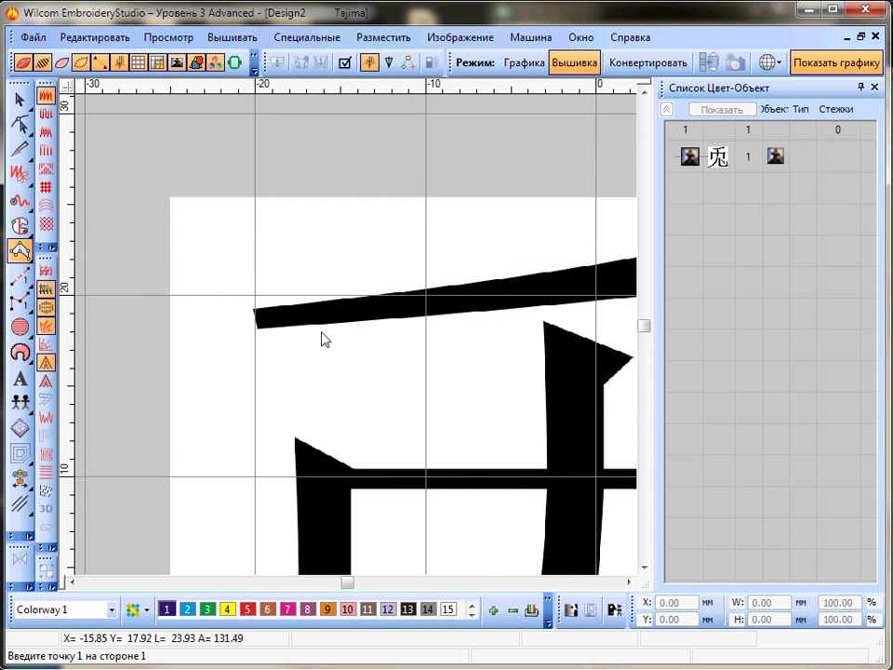
pyautogui.click(254, 311)
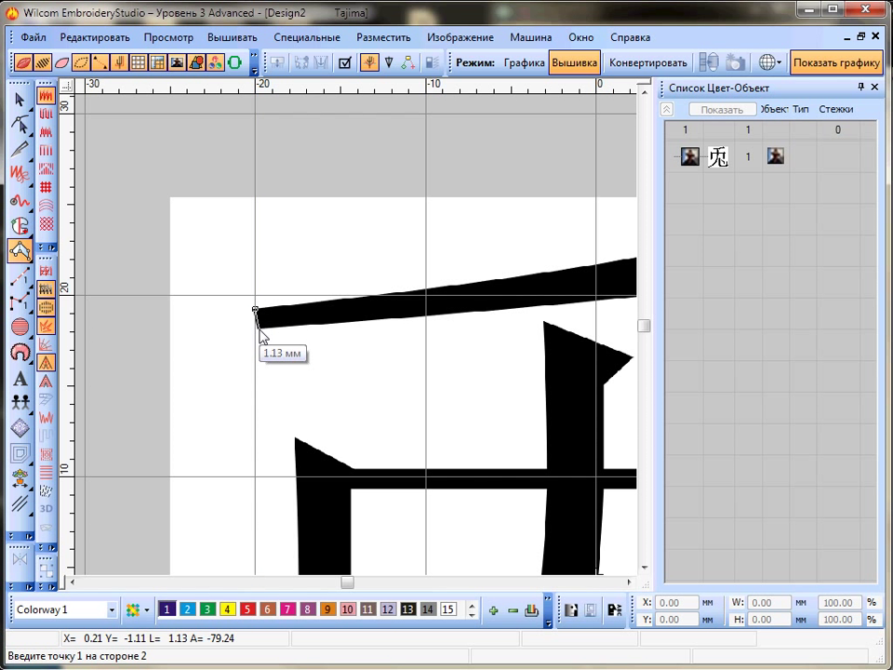
pyautogui.click(260, 324)
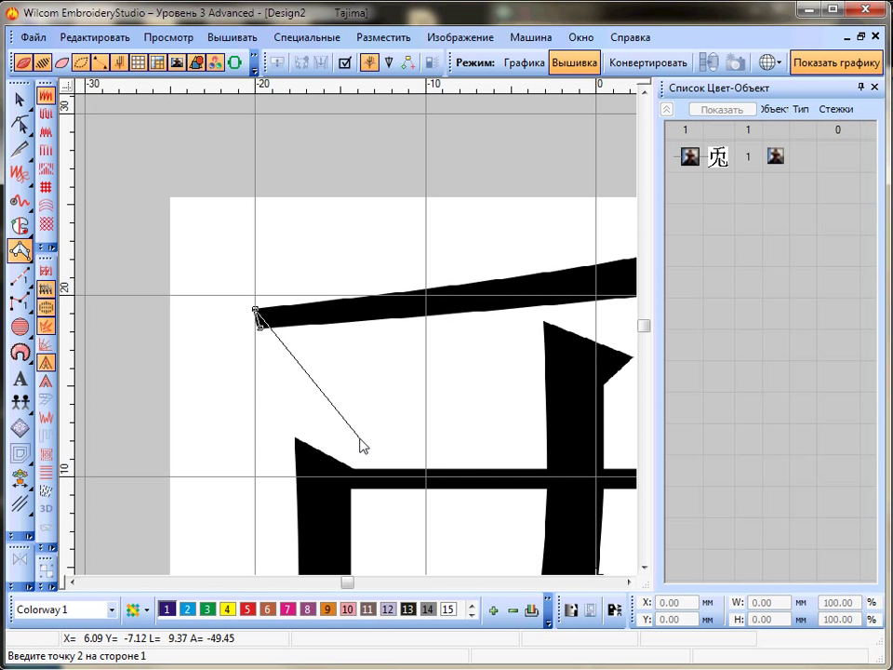
pyautogui.click(503, 282)
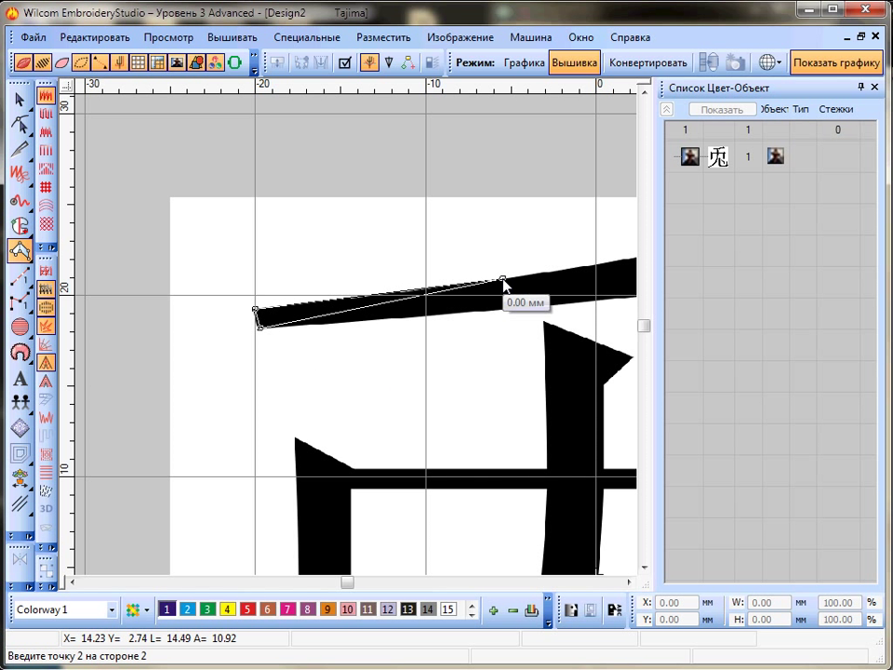
pyautogui.click(512, 313)
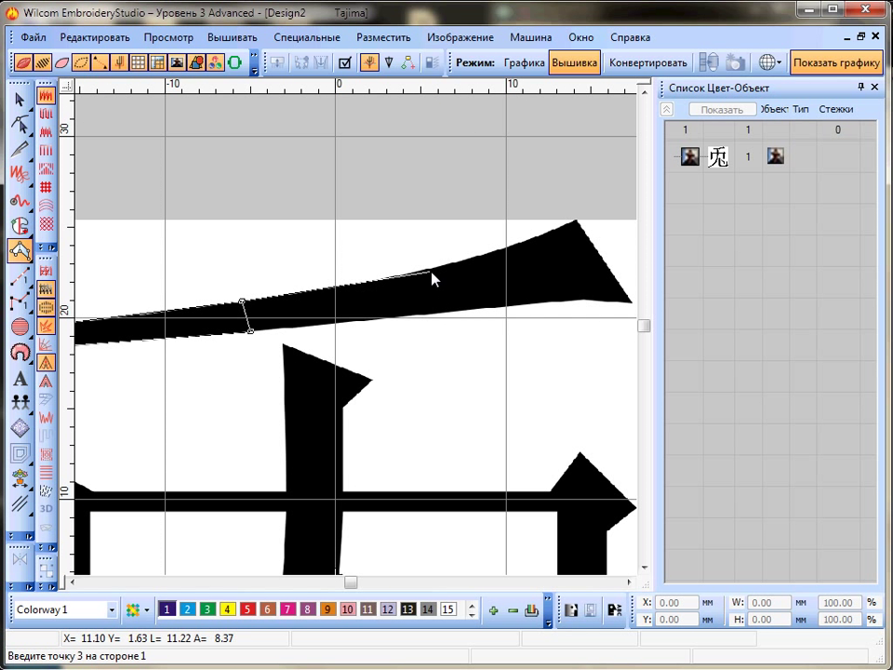
# Finish the uppermost stroke's Input A column with three more point pairs, ending at its wide slanted corners, and generate the stitches
pyautogui.click(432, 270)
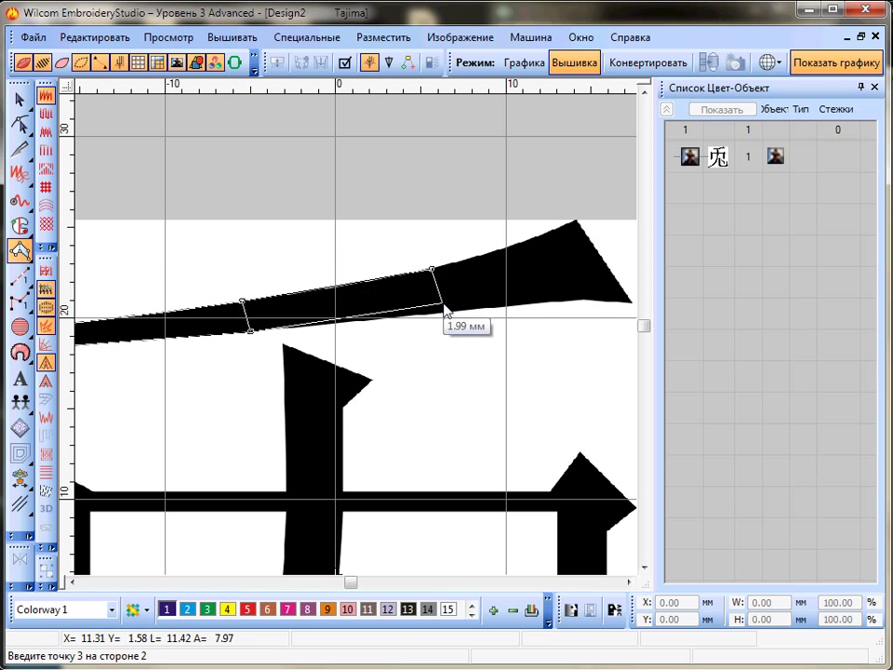
pyautogui.click(443, 312)
pyautogui.click(534, 239)
pyautogui.click(565, 300)
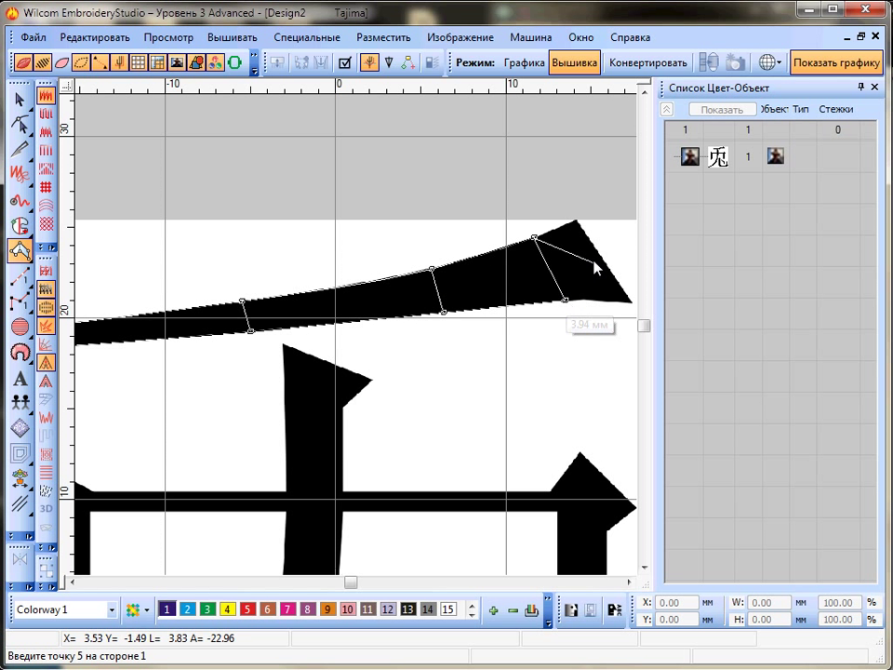
pyautogui.click(574, 221)
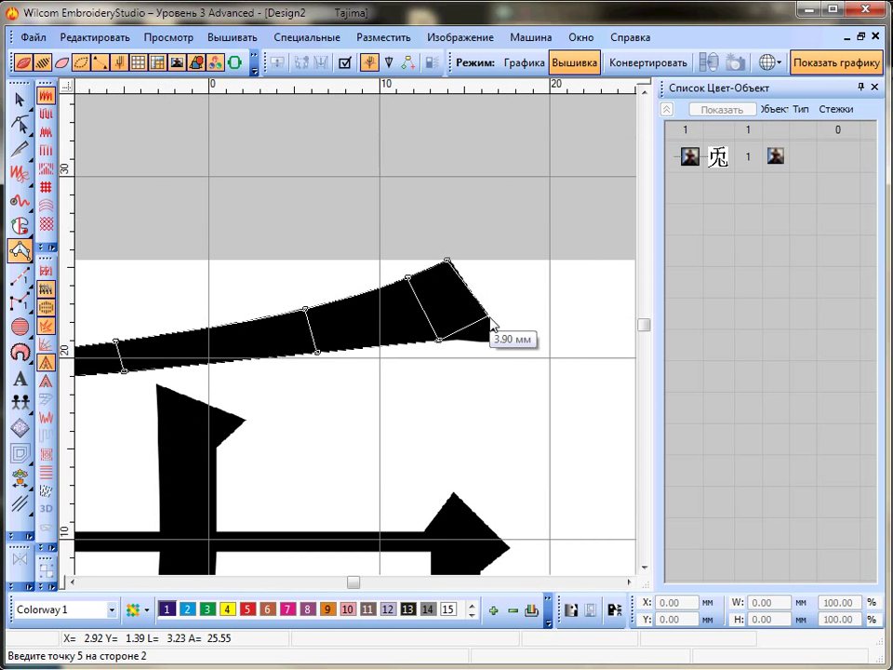
pyautogui.click(504, 343)
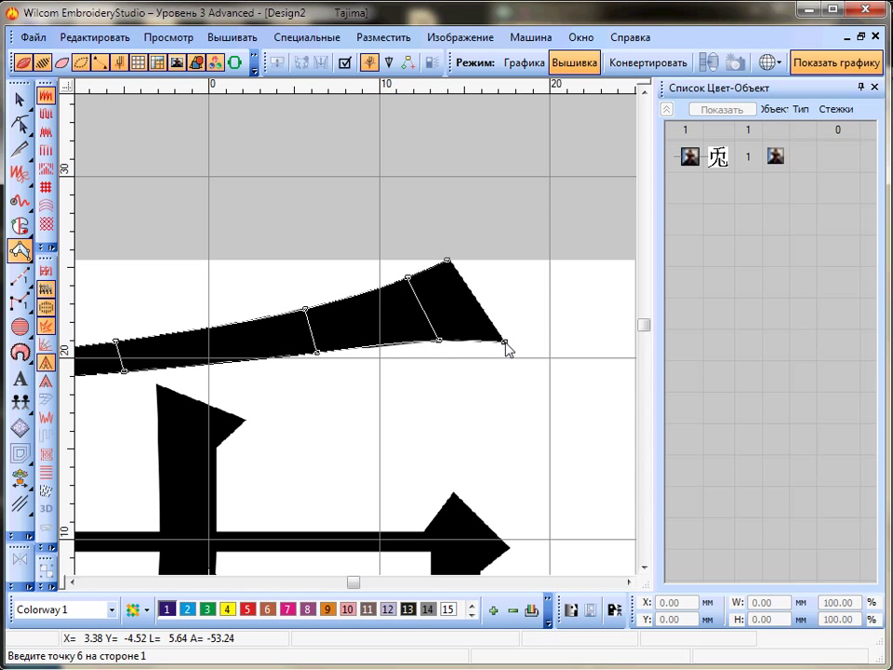
pyautogui.press('Return')
pyautogui.hotkey('shift', 'z')
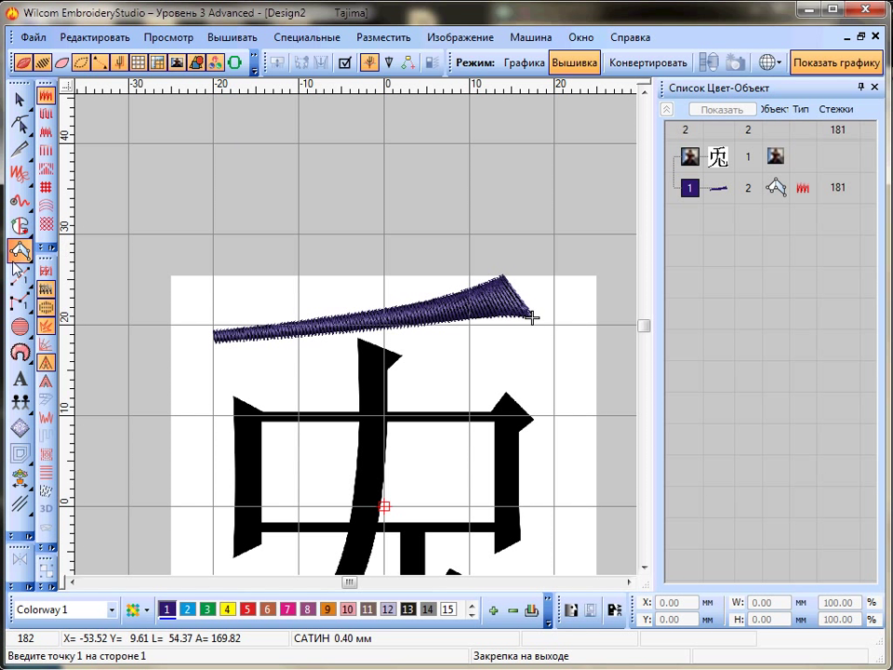
# Digitize a trial Input A column of varying width with four point pairs in the empty area above the image and delete it
pyautogui.click(228, 126)
pyautogui.click(251, 126)
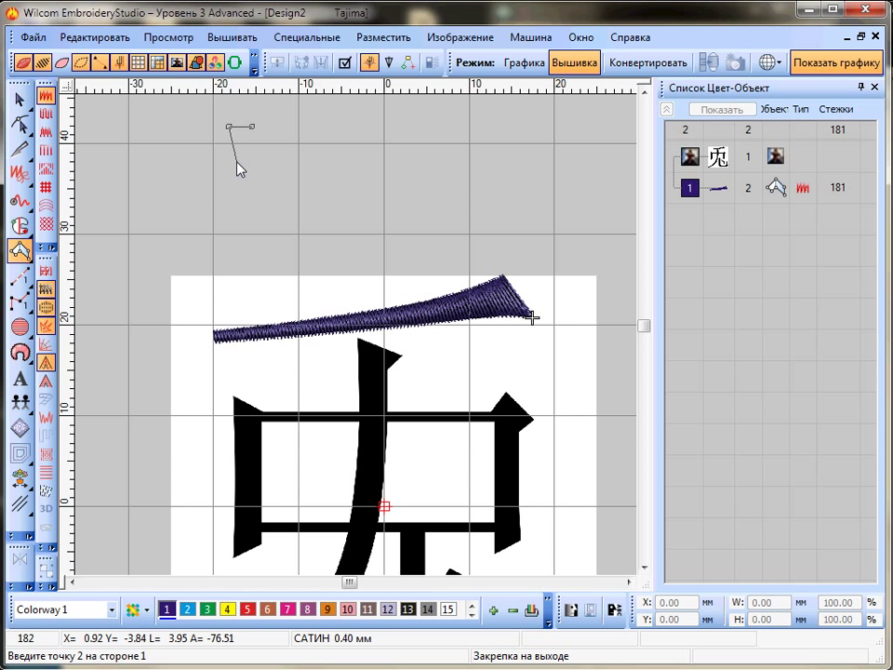
pyautogui.click(238, 160)
pyautogui.click(249, 160)
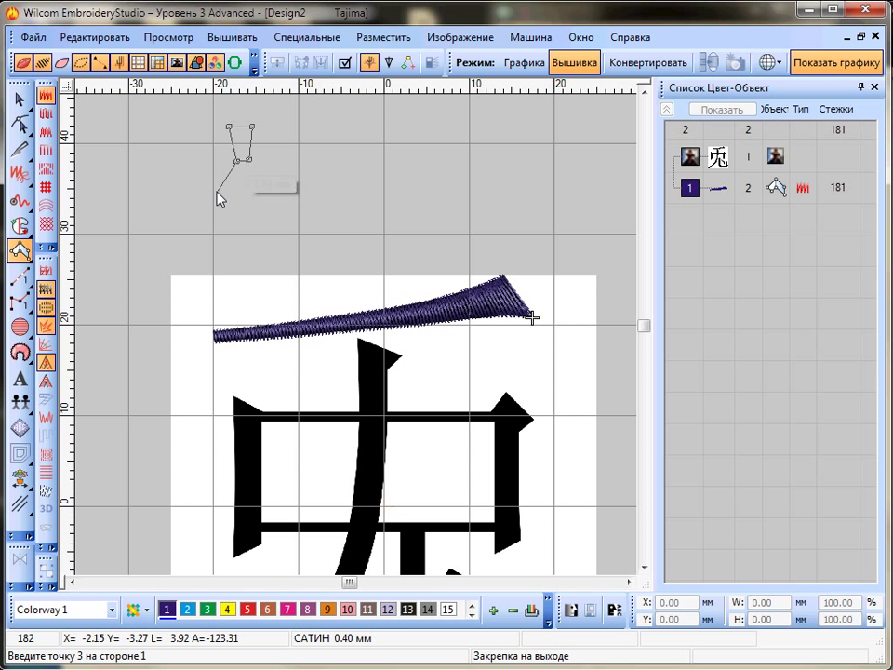
pyautogui.click(226, 195)
pyautogui.click(263, 195)
pyautogui.click(245, 234)
pyautogui.click(254, 233)
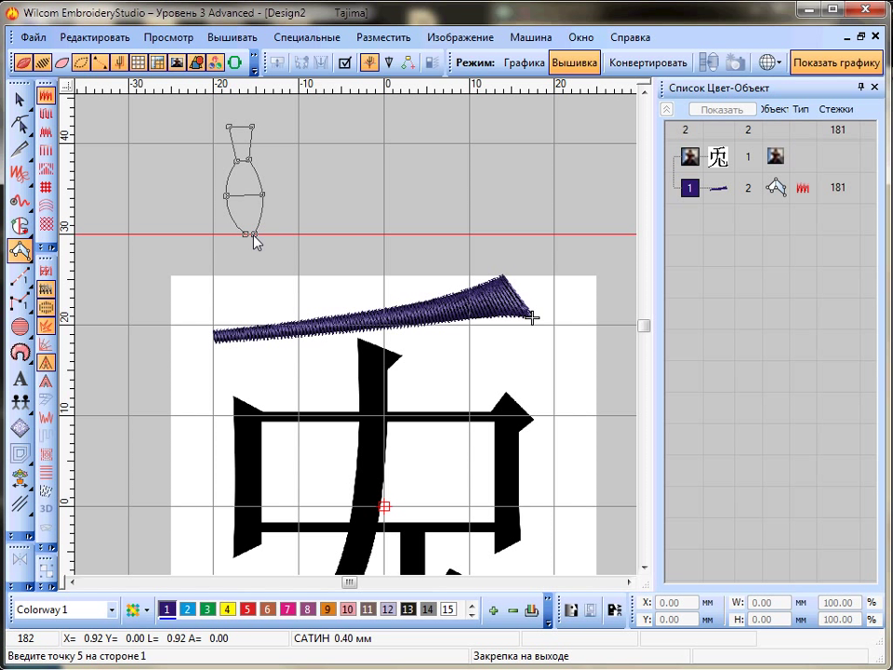
pyautogui.press('Return')
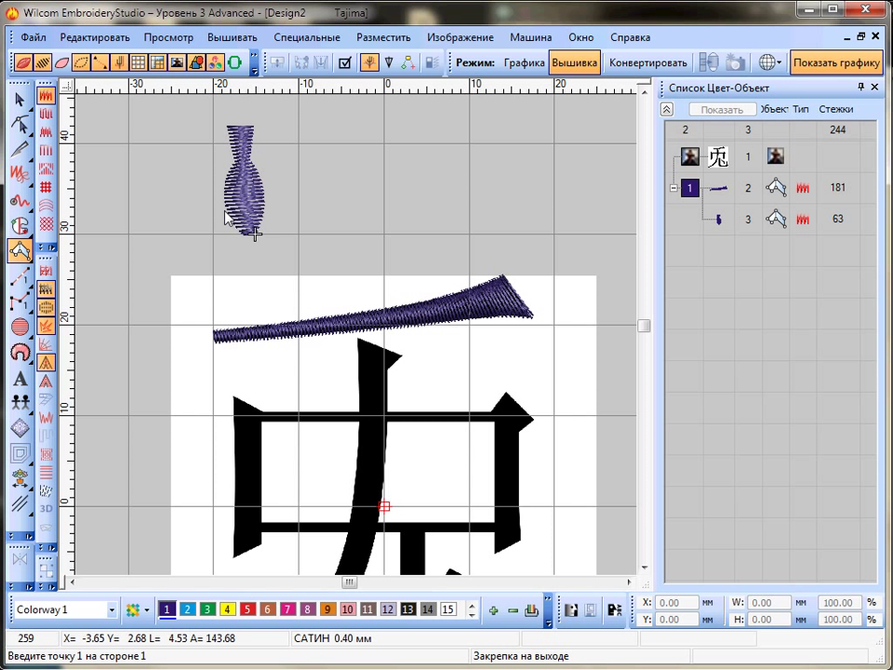
pyautogui.click(21, 99)
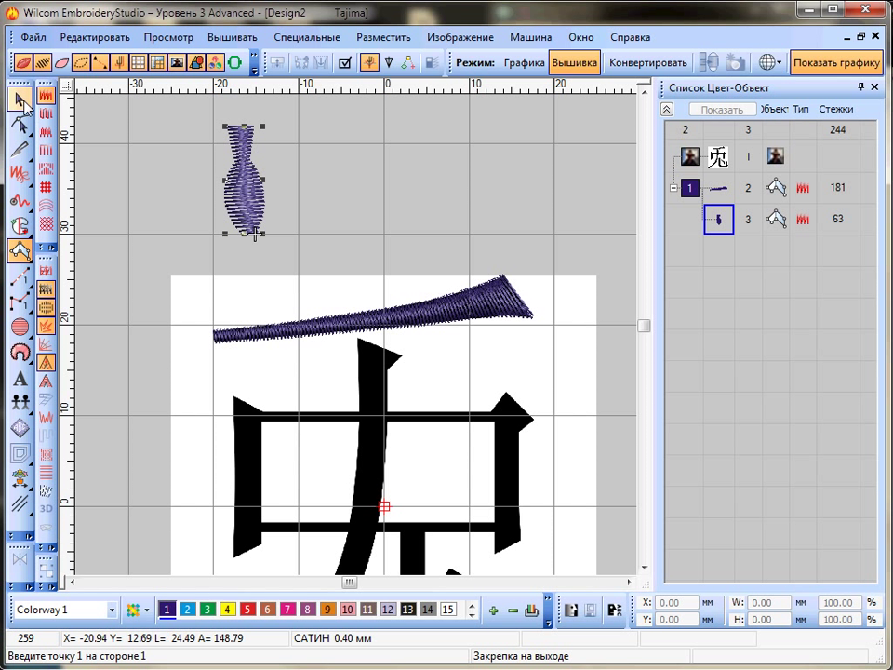
pyautogui.press('Delete')
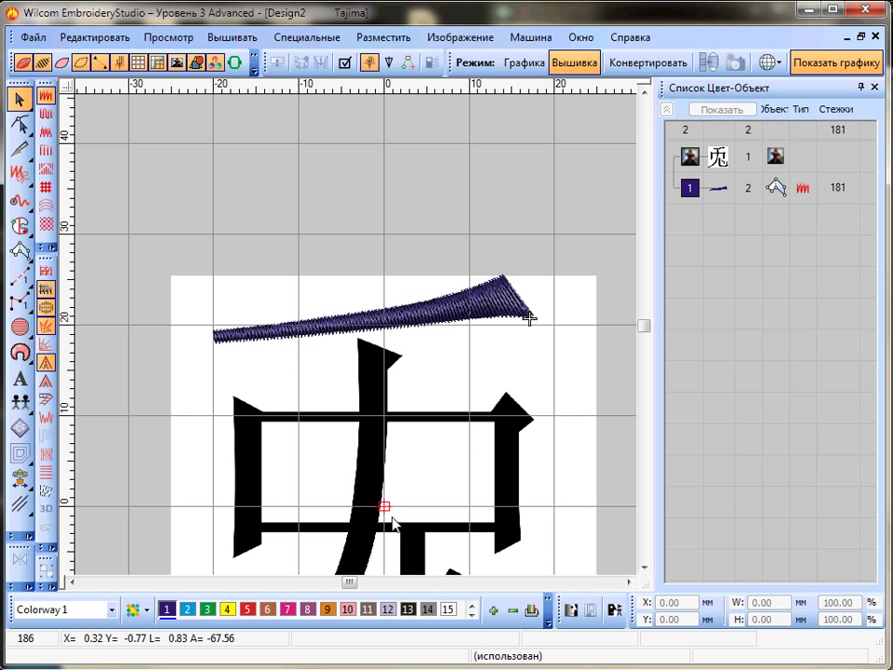
# Start an Input A column at the long curved stroke's thin lower tip, placing three point pairs up along the curve
pyautogui.scroll(1, 388, 508)
pyautogui.scroll(-1, 355, 340)
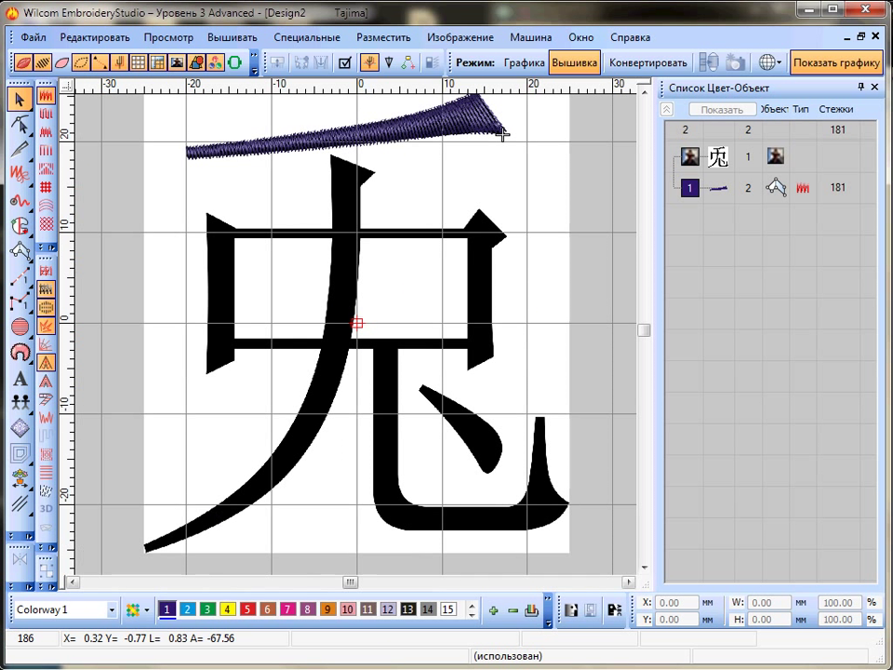
pyautogui.click(18, 249)
pyautogui.press('z')
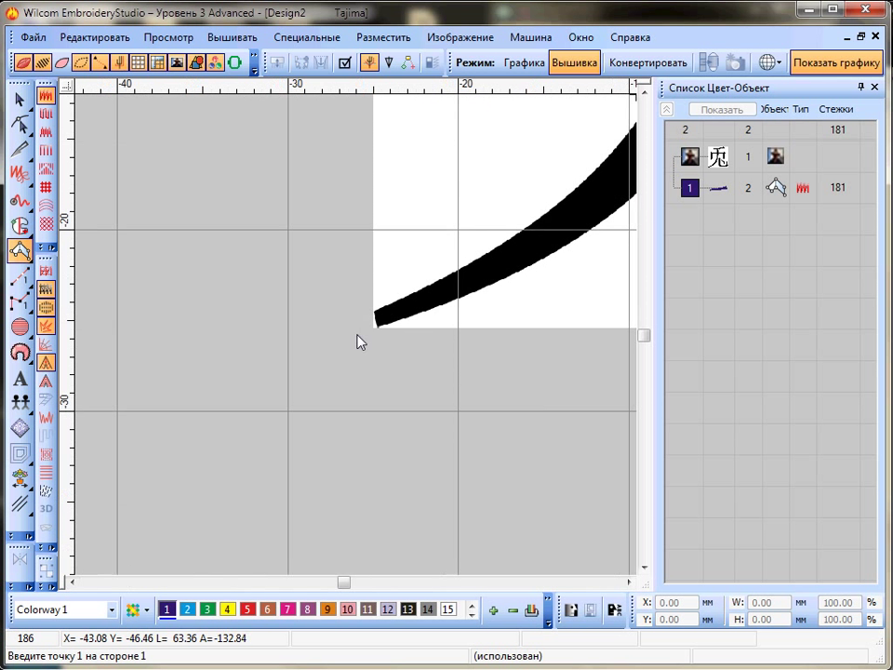
pyautogui.click(374, 310)
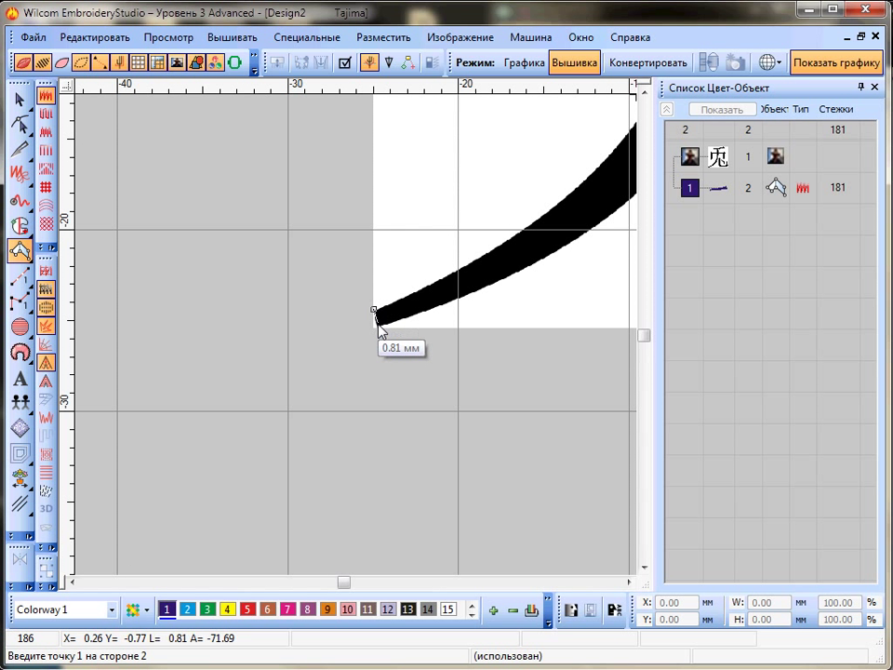
pyautogui.click(378, 328)
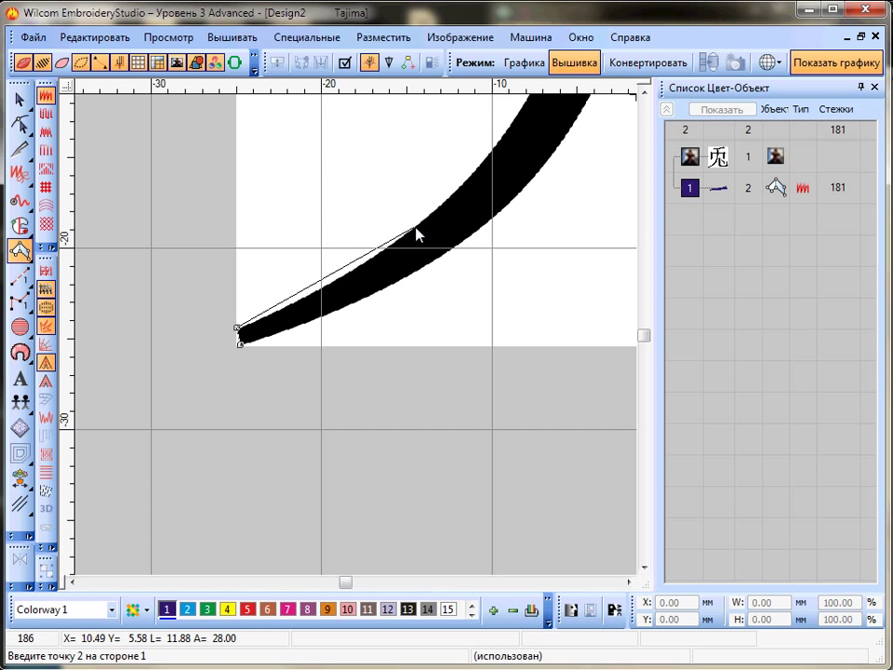
pyautogui.click(443, 257)
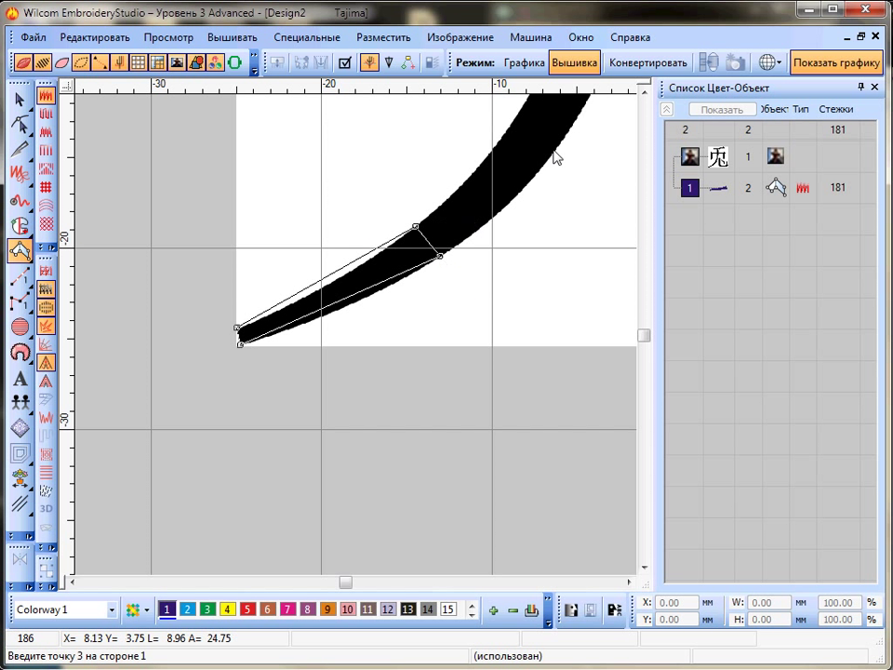
pyautogui.click(430, 205)
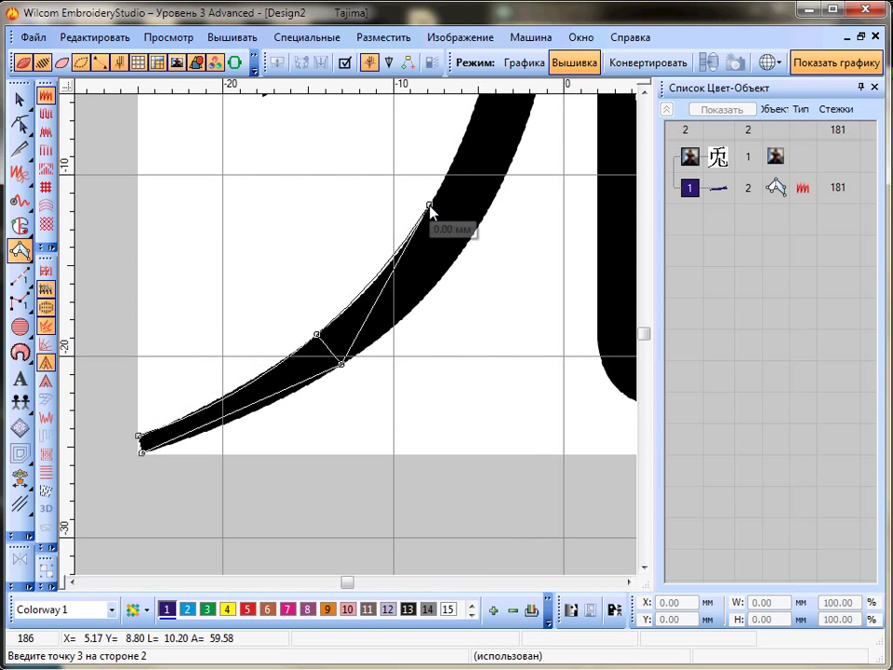
pyautogui.scroll(1, 578, 200)
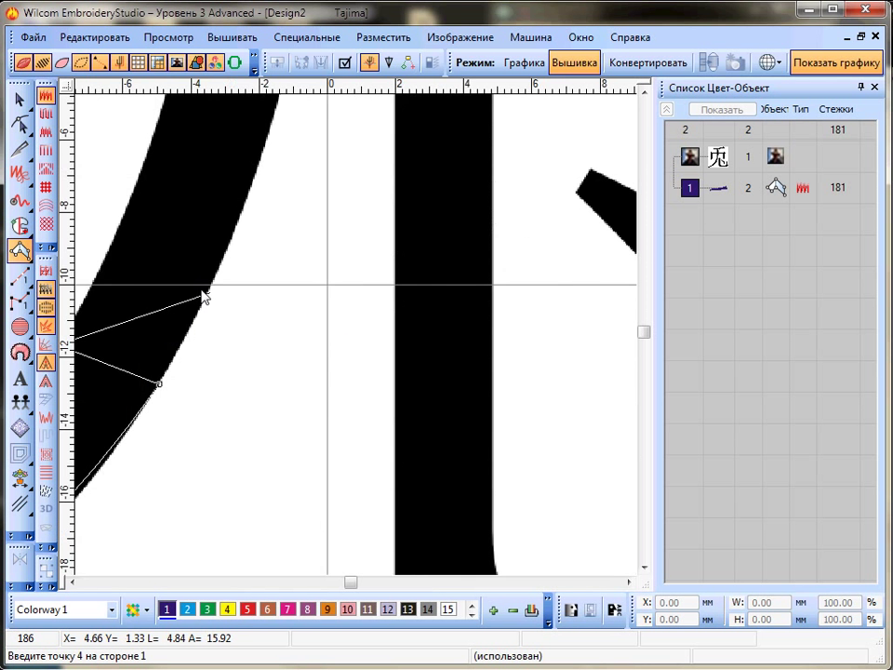
# Extend the curved stroke's column with one point pair just below the lower crossbar and another just below the upper crossbar
pyautogui.scroll(-1, 191, 284)
pyautogui.click(348, 223)
pyautogui.click(404, 227)
pyautogui.scroll(5, 357, 337)
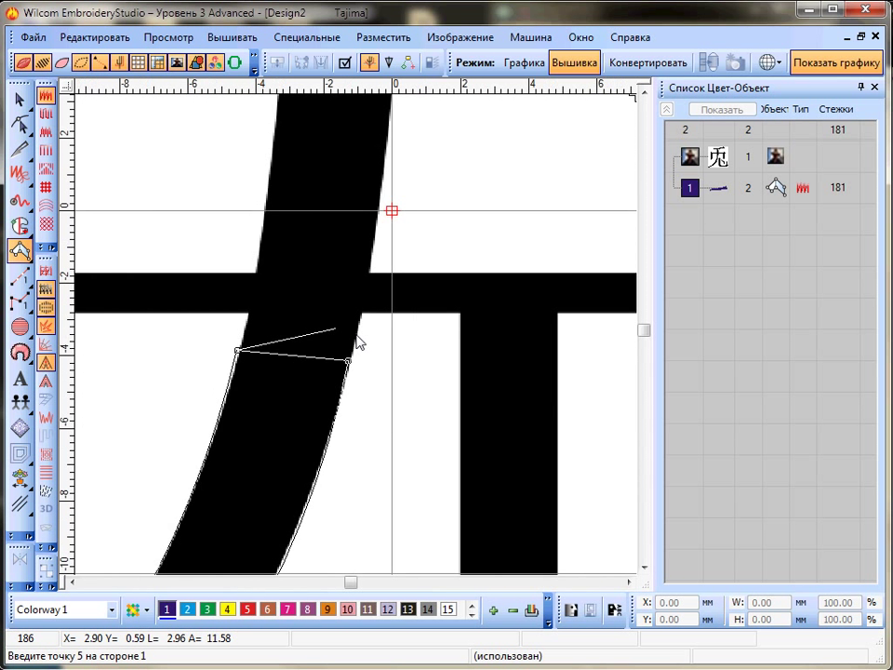
pyautogui.click(360, 245)
pyautogui.click(417, 248)
pyautogui.scroll(1, 411, 216)
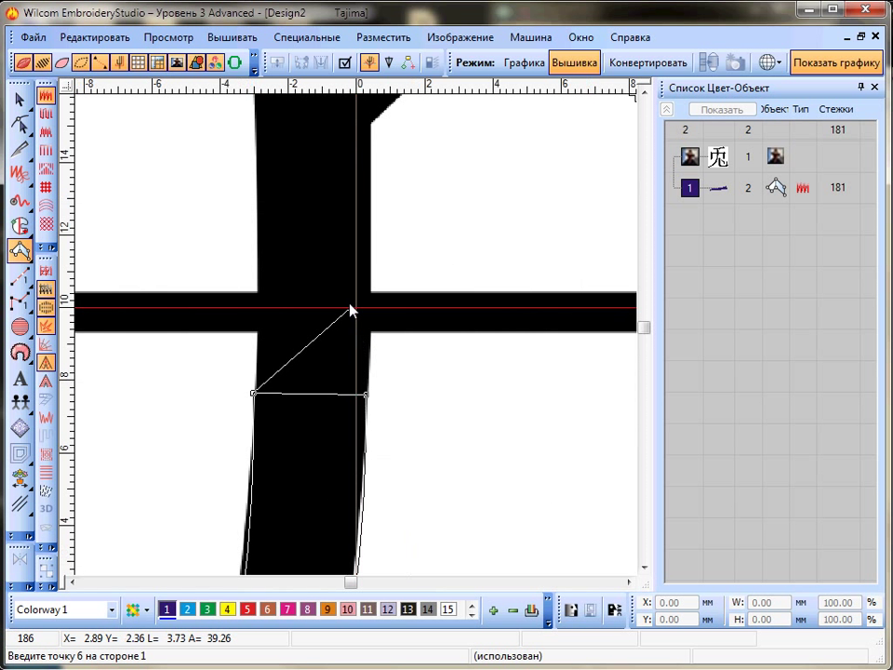
pyautogui.scroll(-2, 320, 216)
pyautogui.scroll(2, 356, 330)
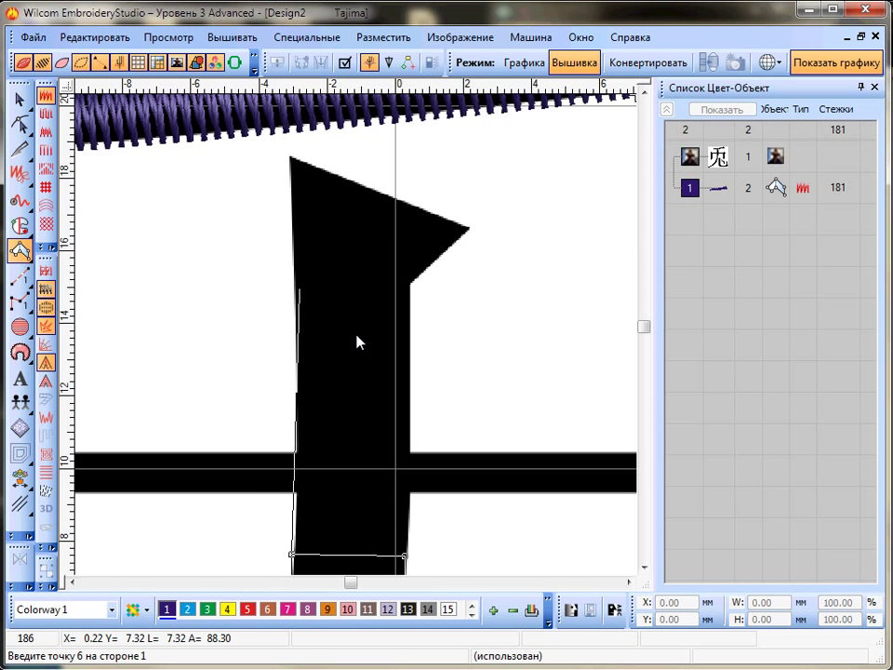
pyautogui.scroll(-2, 359, 341)
pyautogui.scroll(-2, 372, 359)
pyautogui.scroll(3, 358, 339)
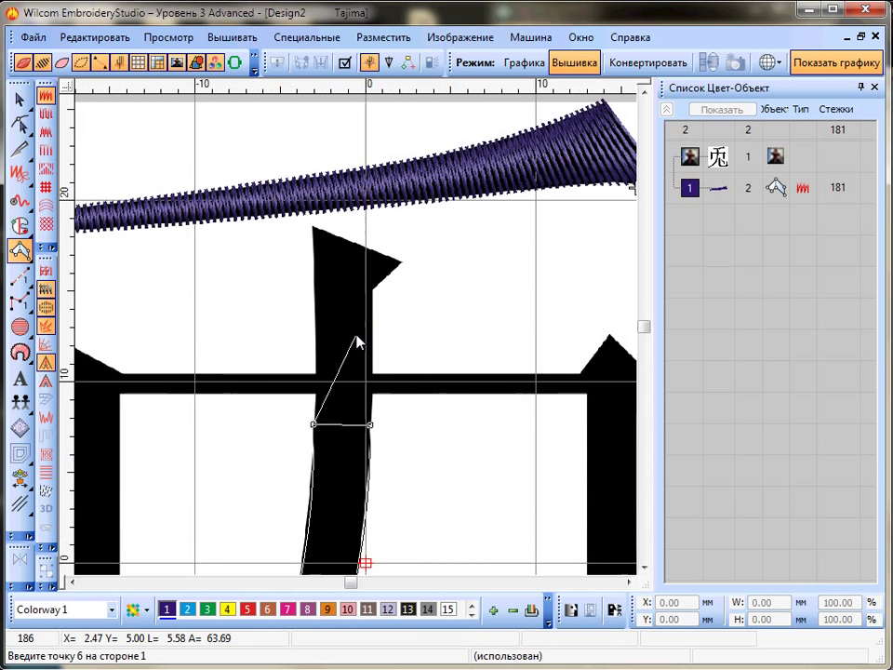
pyautogui.scroll(2, 359, 338)
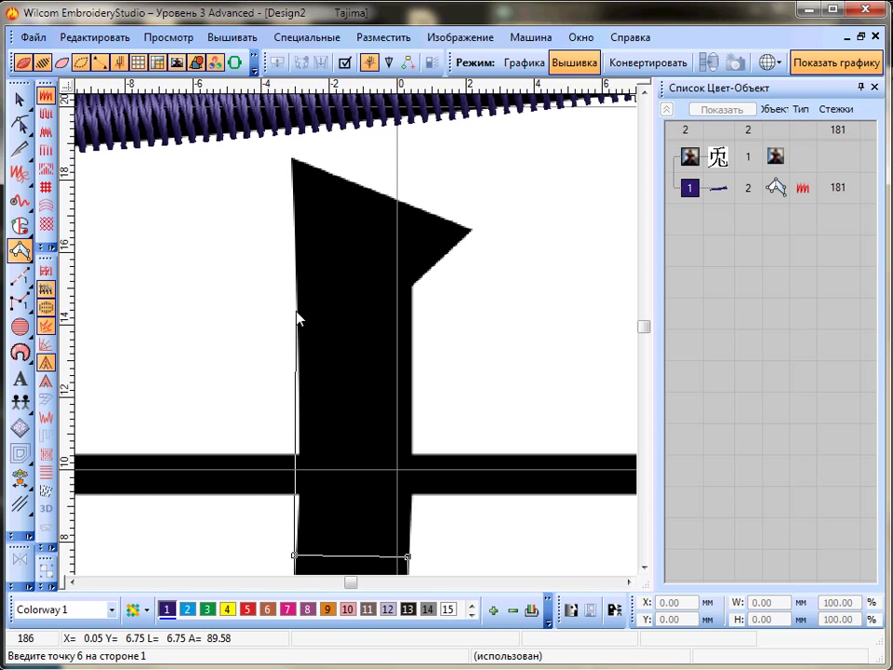
# Complete the curved stroke's column with three point pairs through its pointed head, ending at the two upper corners, and generate the stitches
pyautogui.click(298, 311)
pyautogui.click(411, 314)
pyautogui.click(294, 235)
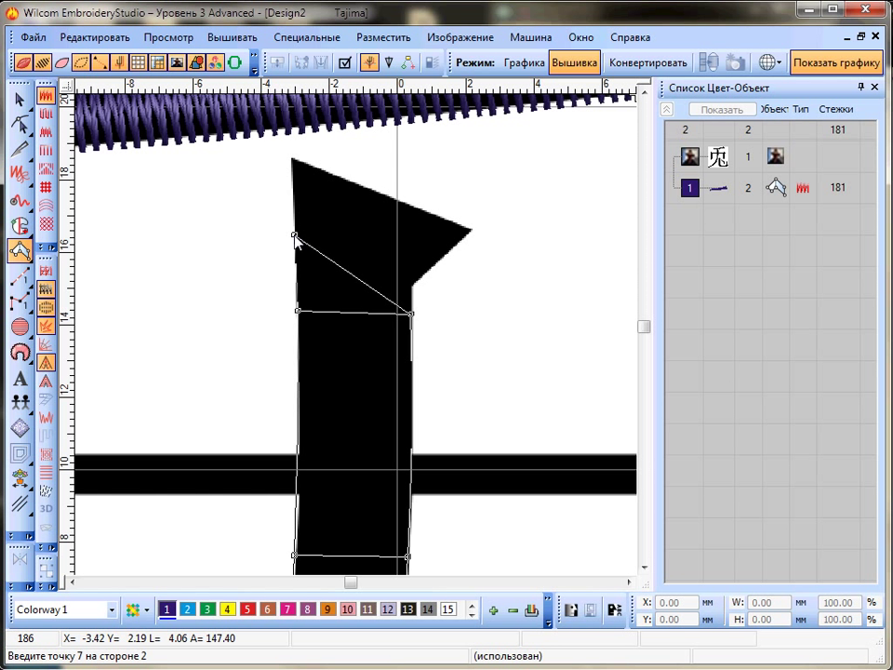
pyautogui.click(431, 268)
pyautogui.click(291, 159)
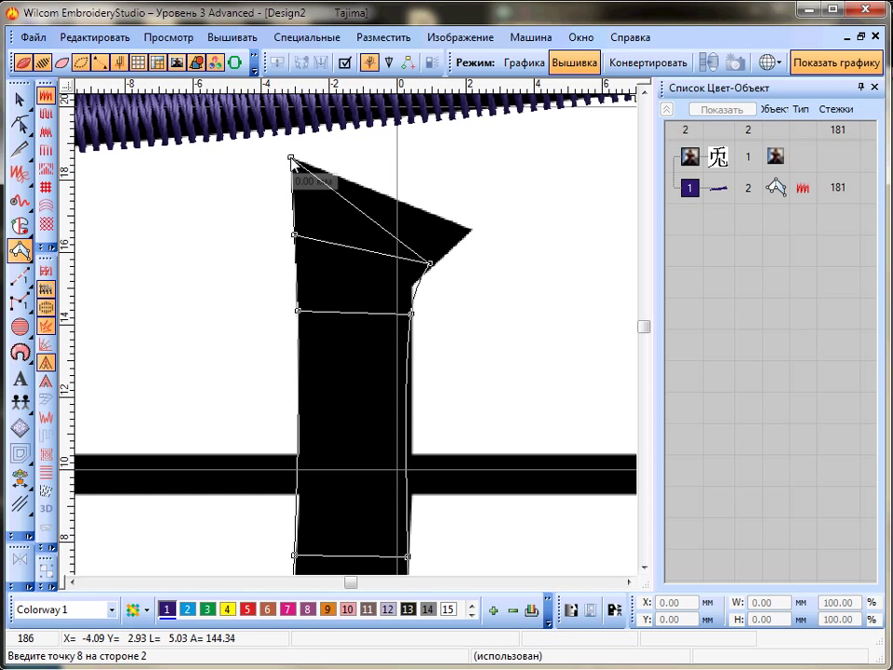
pyautogui.click(473, 232)
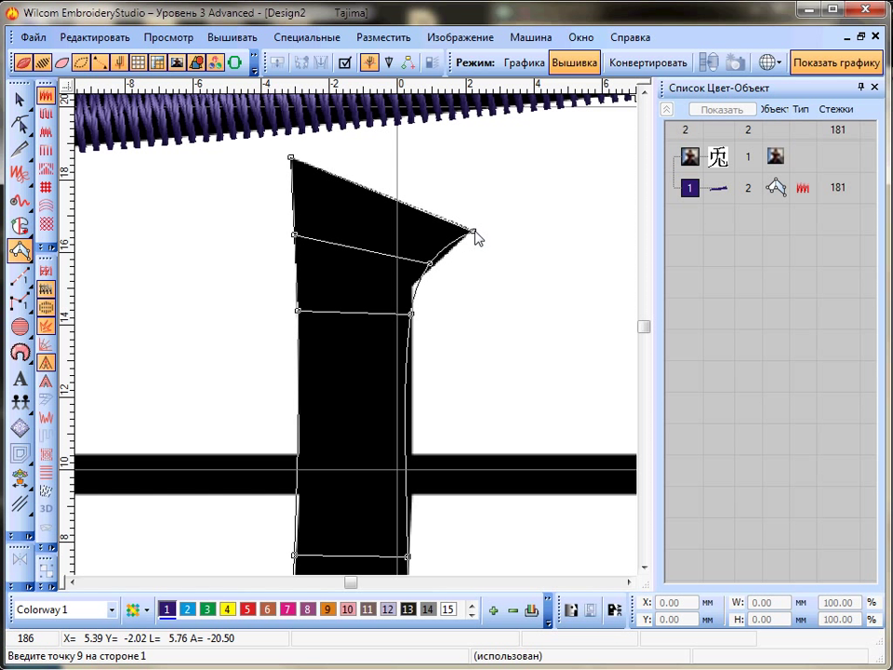
pyautogui.press('Return')
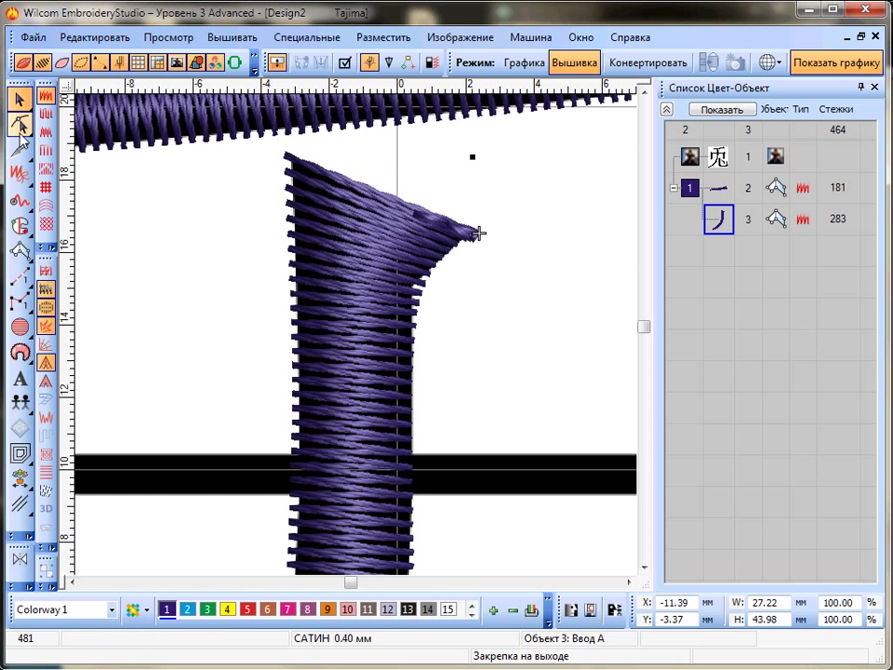
# Reshape the curved stroke's column by moving both points of the pair beneath its head down to about the 12 mm level
pyautogui.click(20, 124)
pyautogui.moveTo(415, 315); pyautogui.dragTo(412, 386)
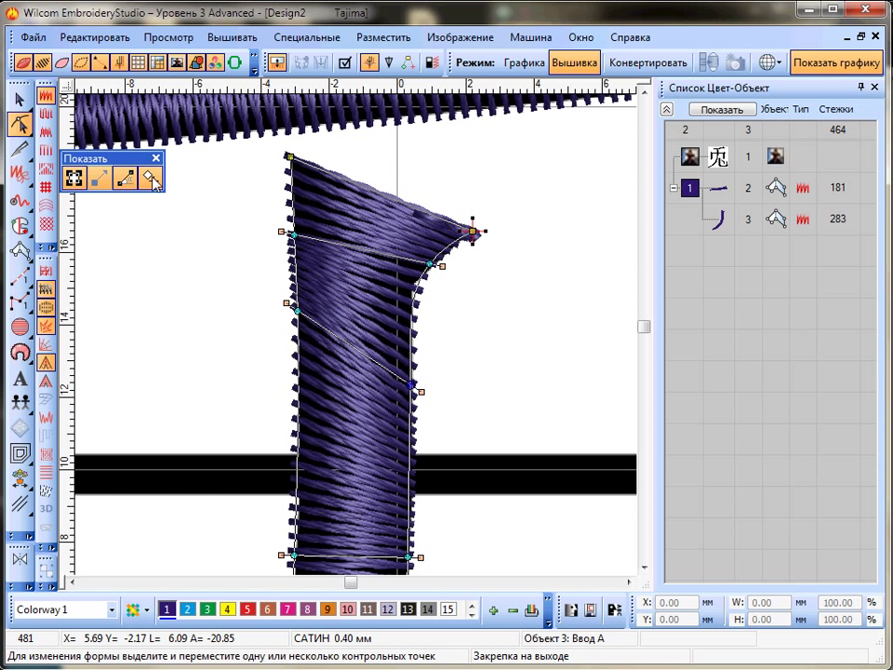
pyautogui.click(153, 181)
pyautogui.moveTo(292, 312); pyautogui.dragTo(298, 383)
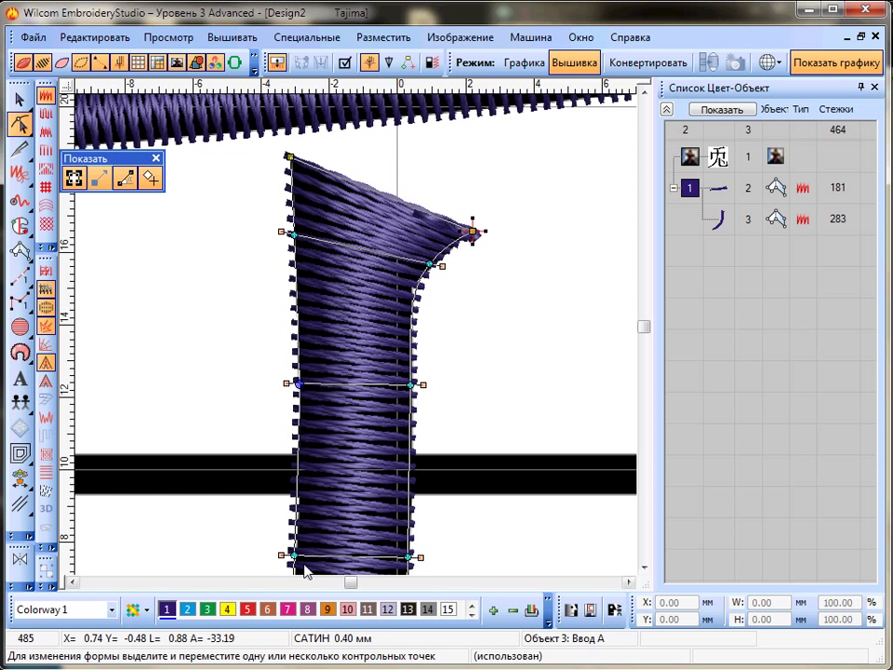
# Nudge the control point at the inner notch of the curved stroke's head slightly down and inward, and deselect the column
pyautogui.scroll(-3, 353, 344)
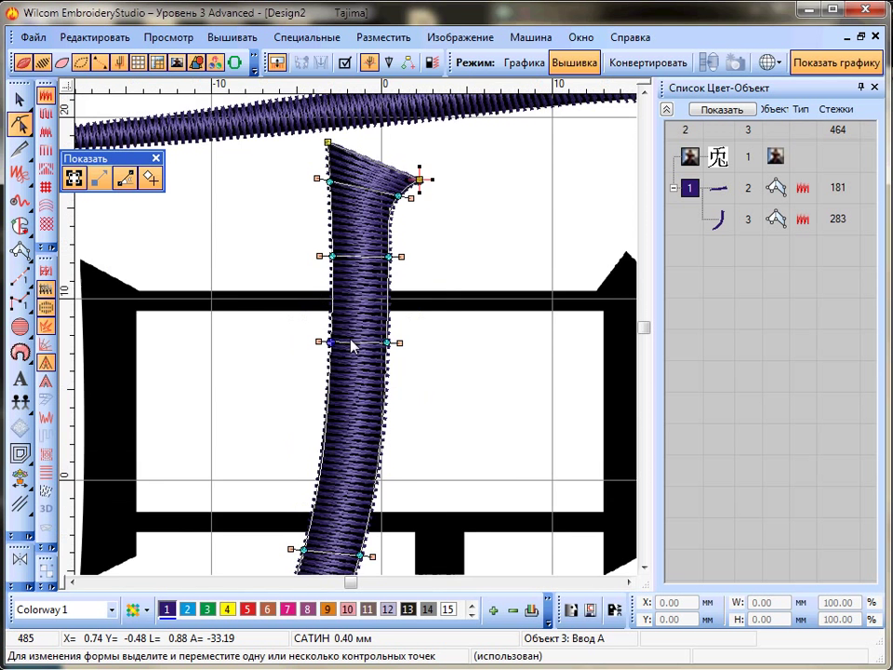
pyautogui.scroll(2, 384, 355)
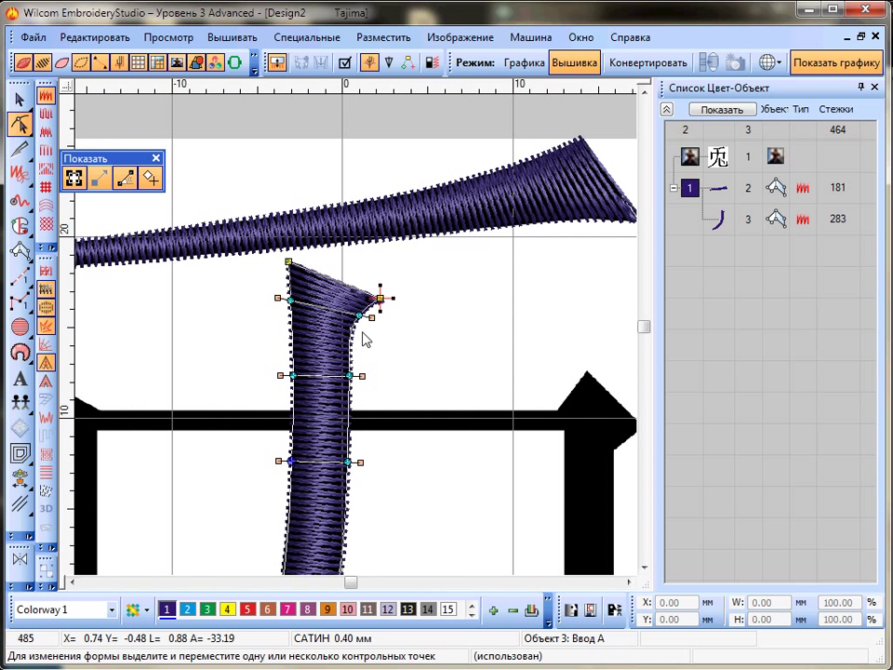
pyautogui.moveTo(359, 317); pyautogui.dragTo(356, 321)
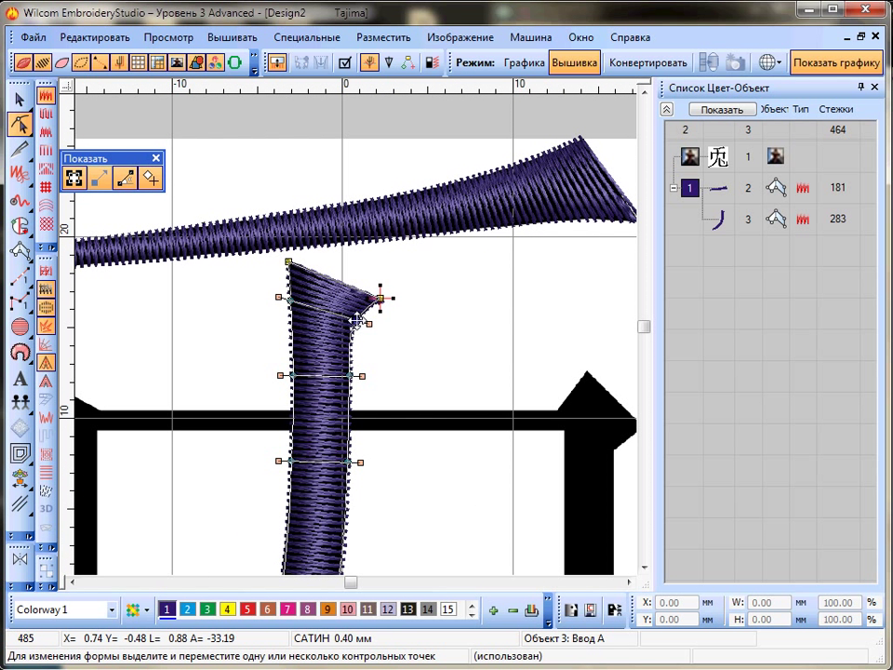
pyautogui.press('Escape')
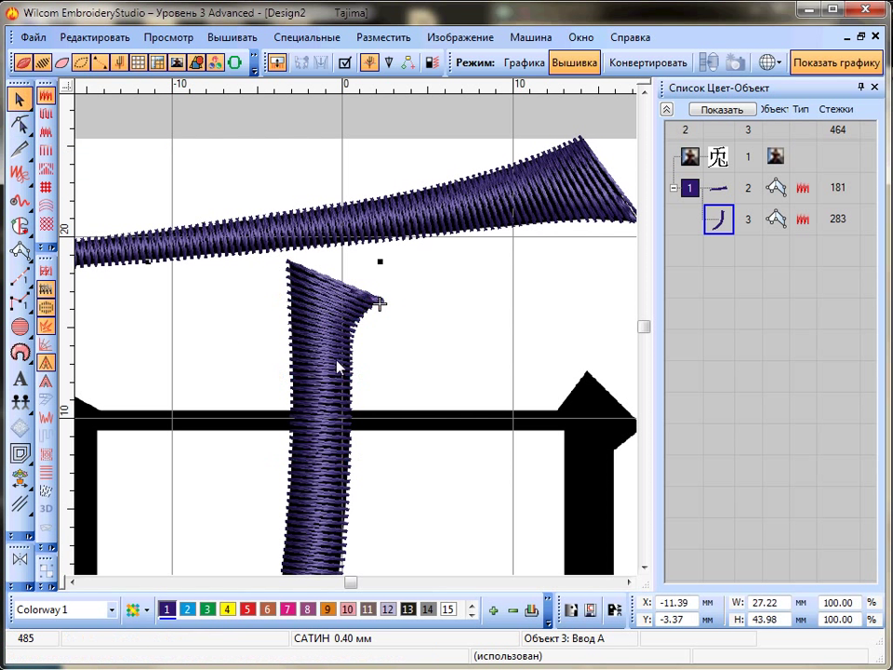
pyautogui.scroll(-4, 337, 367)
pyautogui.click(315, 149)
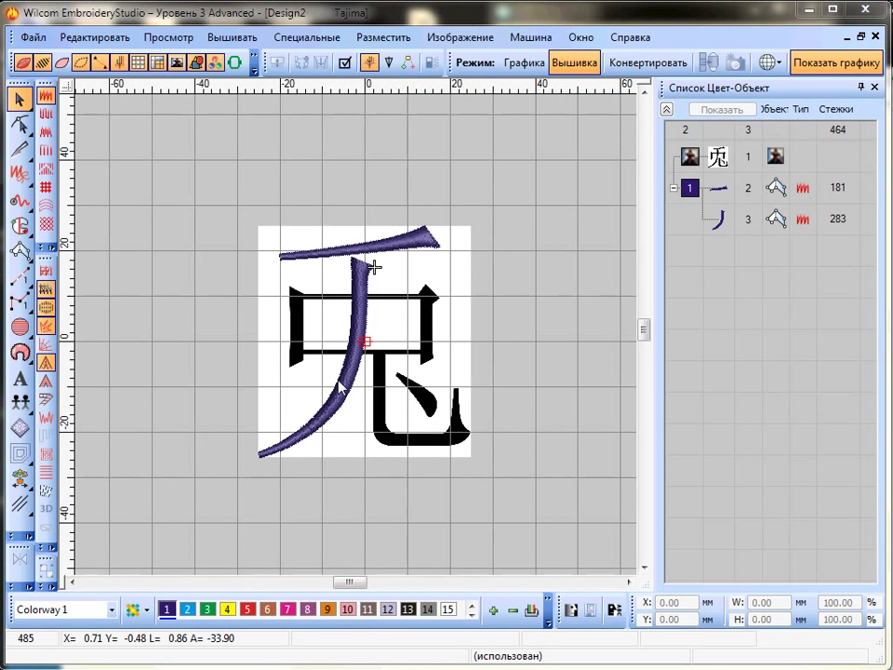
pyautogui.scroll(2, 357, 340)
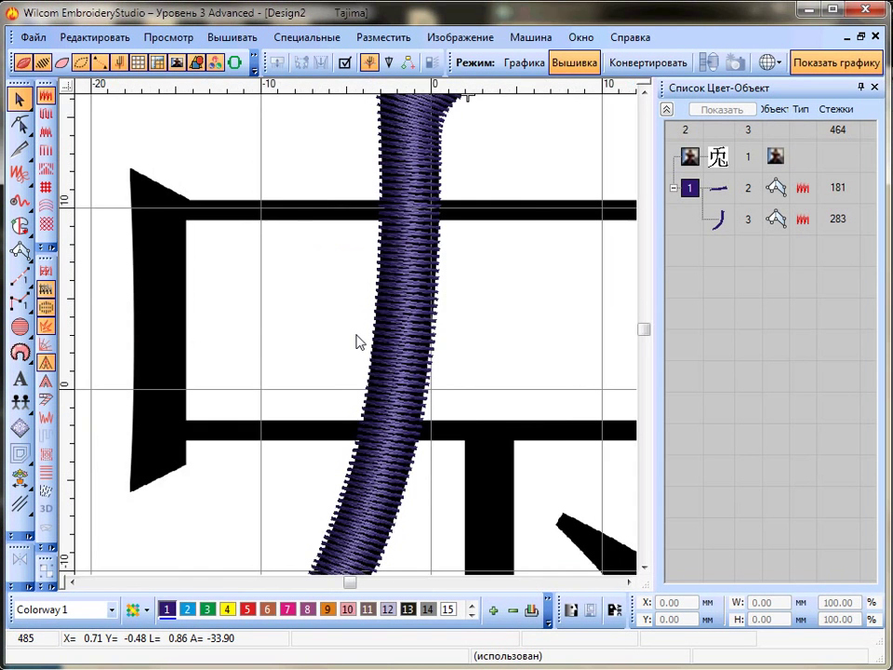
# Try the tatami, zigzag and E-stitch types on the curved stroke's column, return it to satin, and deselect it
pyautogui.scroll(-1, 358, 340)
pyautogui.click(389, 316)
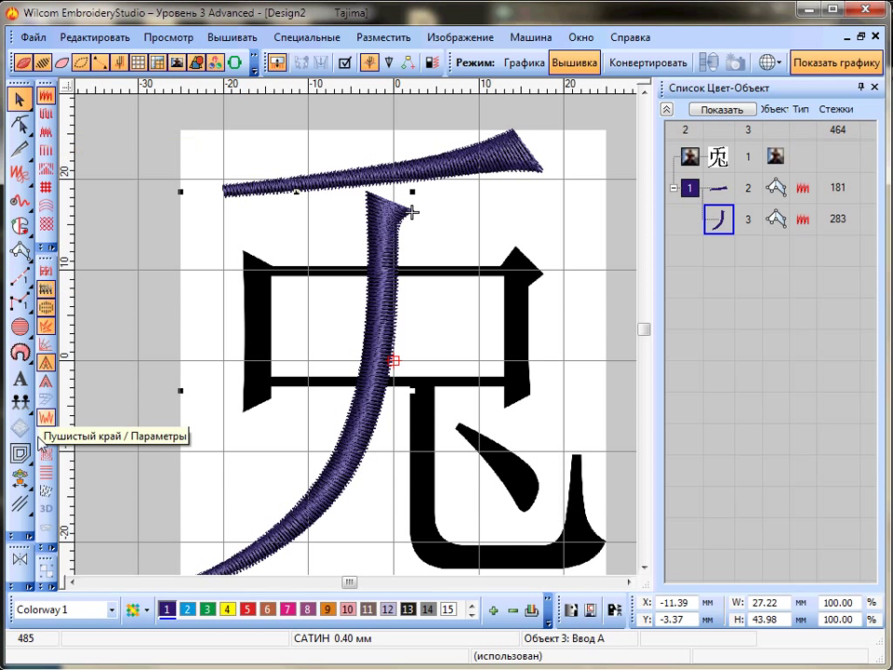
pyautogui.click(45, 115)
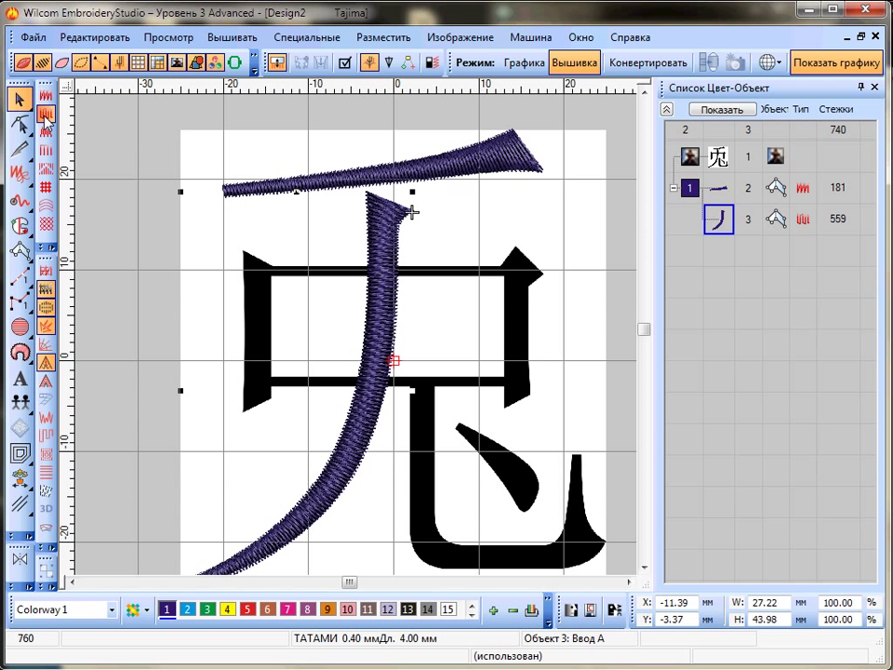
pyautogui.click(52, 134)
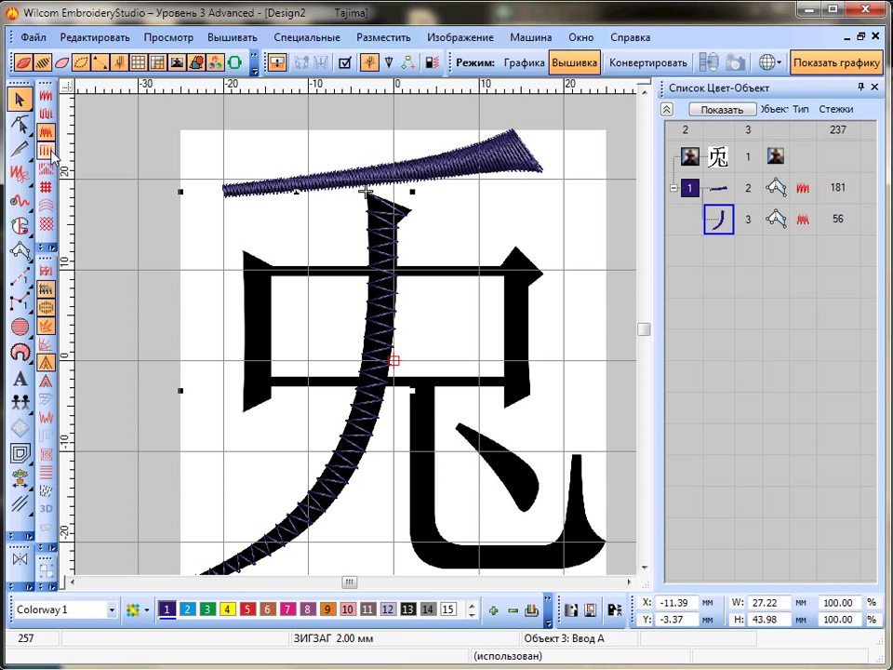
pyautogui.click(51, 156)
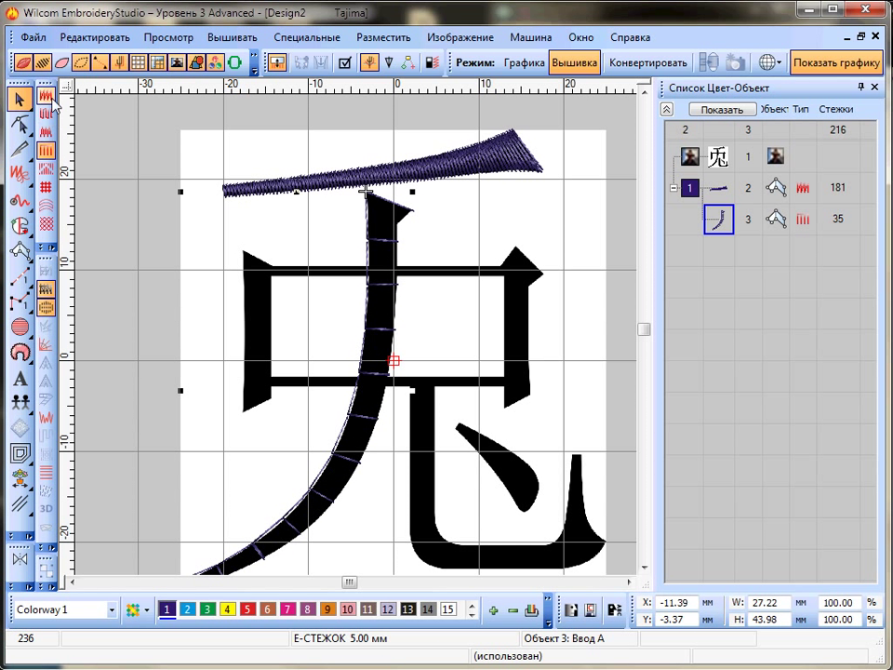
pyautogui.click(50, 101)
pyautogui.click(173, 130)
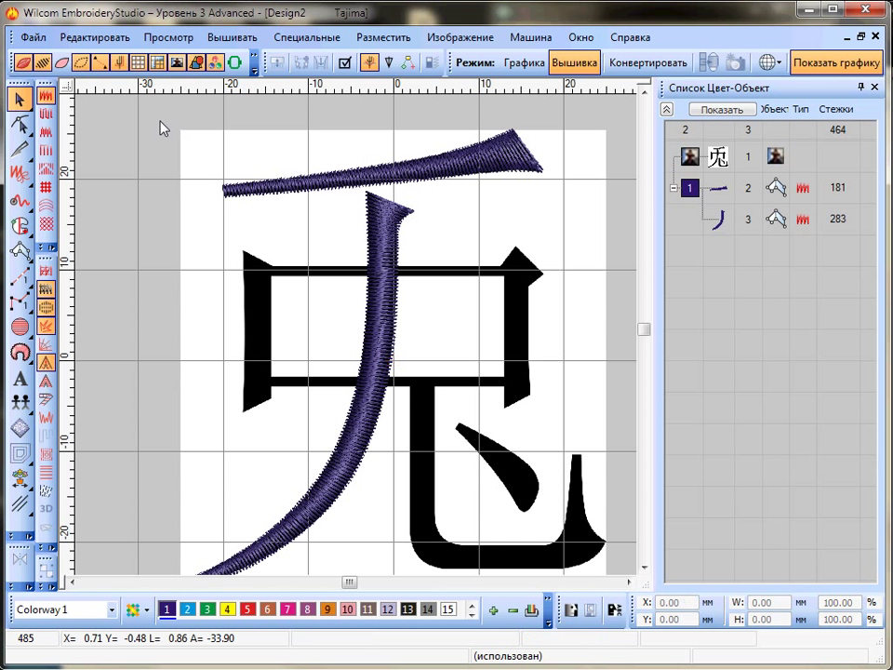
# Start a Complex Fill outline on the left vertical bar, tracing its slightly curved outer edge from the upper corner to the lower corner
pyautogui.click(18, 226)
pyautogui.press('z')
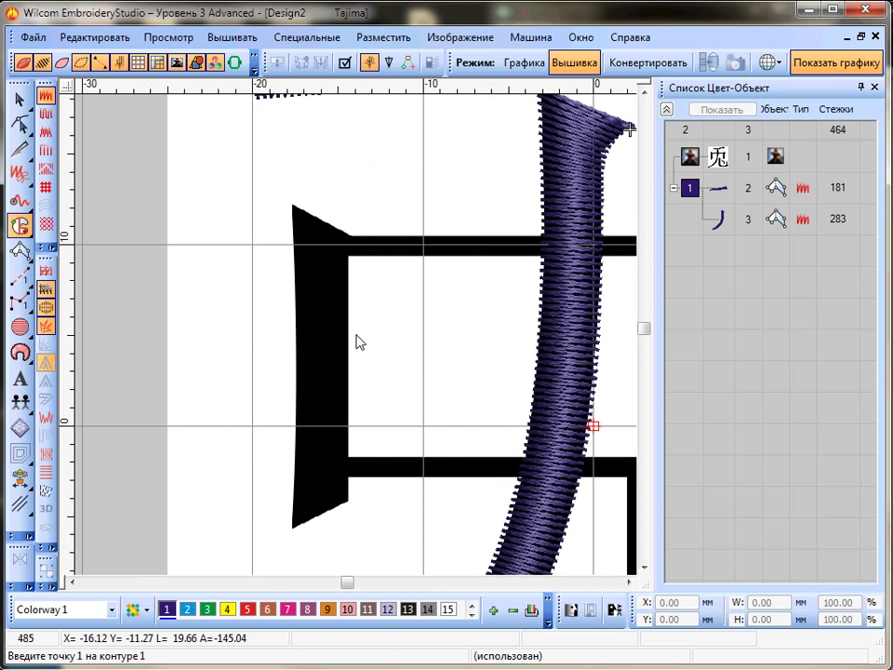
pyautogui.click(293, 204)
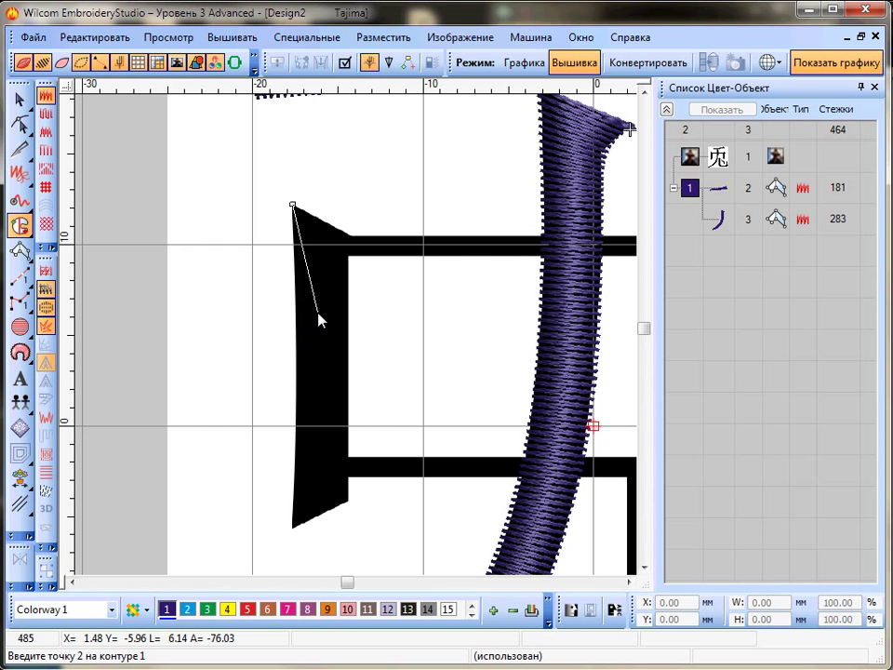
pyautogui.click(298, 344)
pyautogui.click(291, 526)
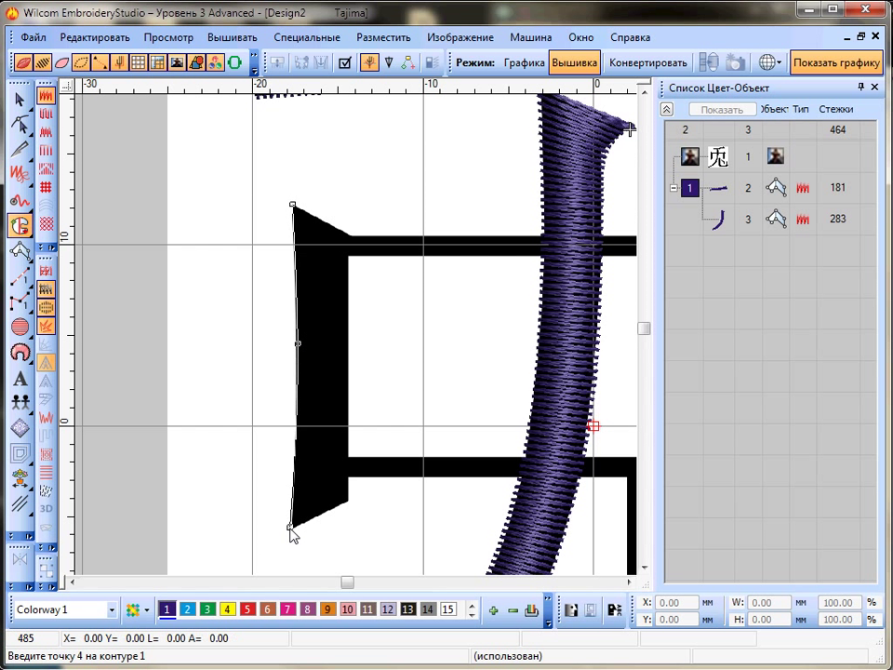
# Complete the left bar's outline along its slanted lower end and straight inner edge, and generate the satin stitches
pyautogui.click(320, 513)
pyautogui.click(347, 501)
pyautogui.click(348, 348)
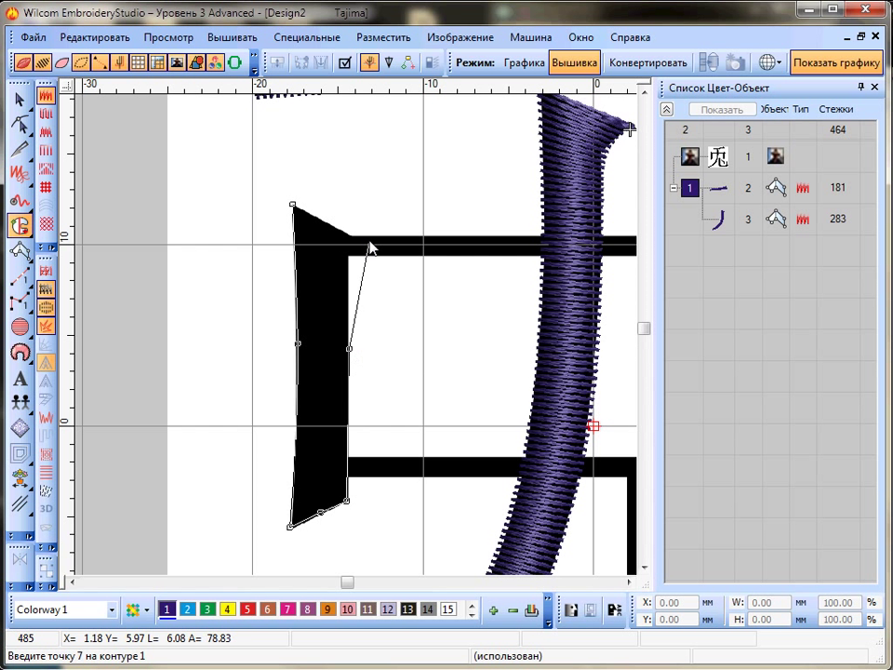
pyautogui.click(349, 235)
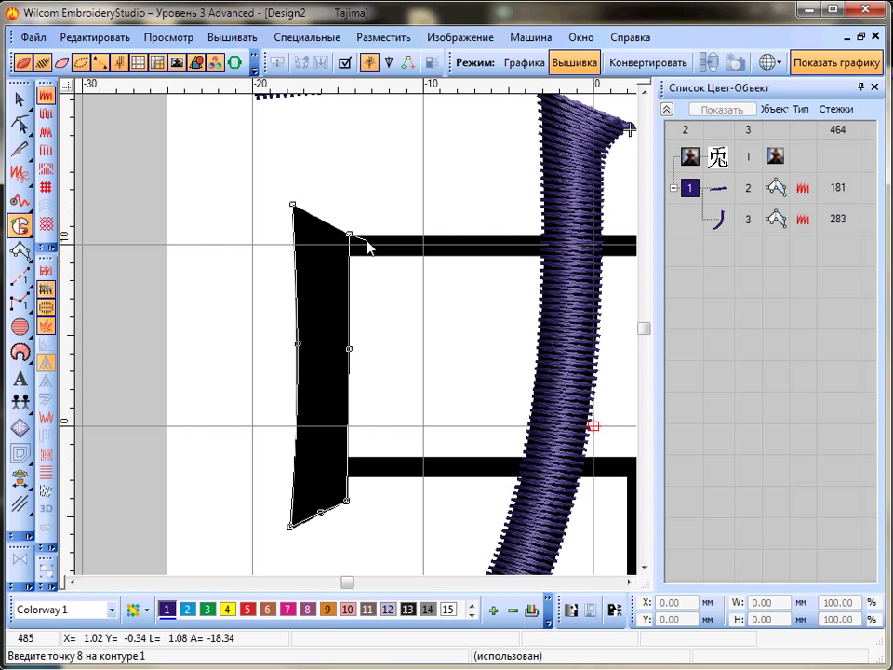
pyautogui.press('Return')
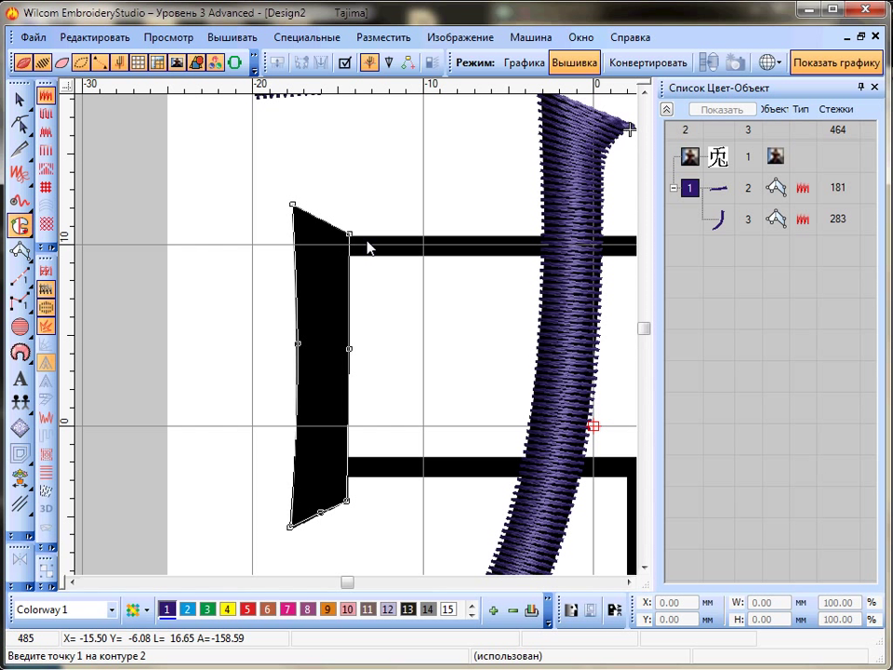
pyautogui.press('Return')
pyautogui.press('Return')
pyautogui.press('Return')
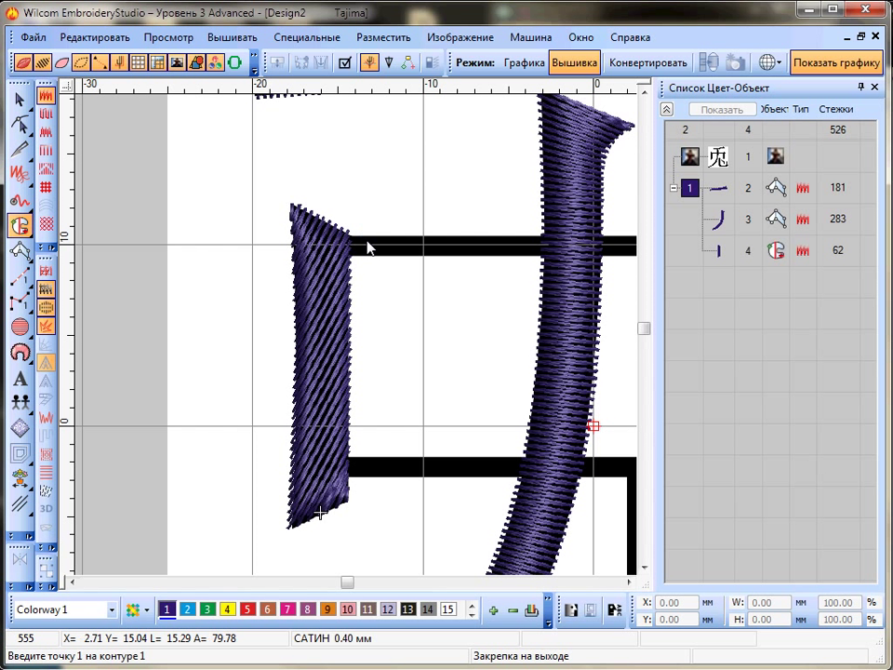
# Turn the left bar's stitch angle horizontal, move its exit point to the lower outer corner, and deselect the shape
pyautogui.click(28, 126)
pyautogui.moveTo(45, 132)
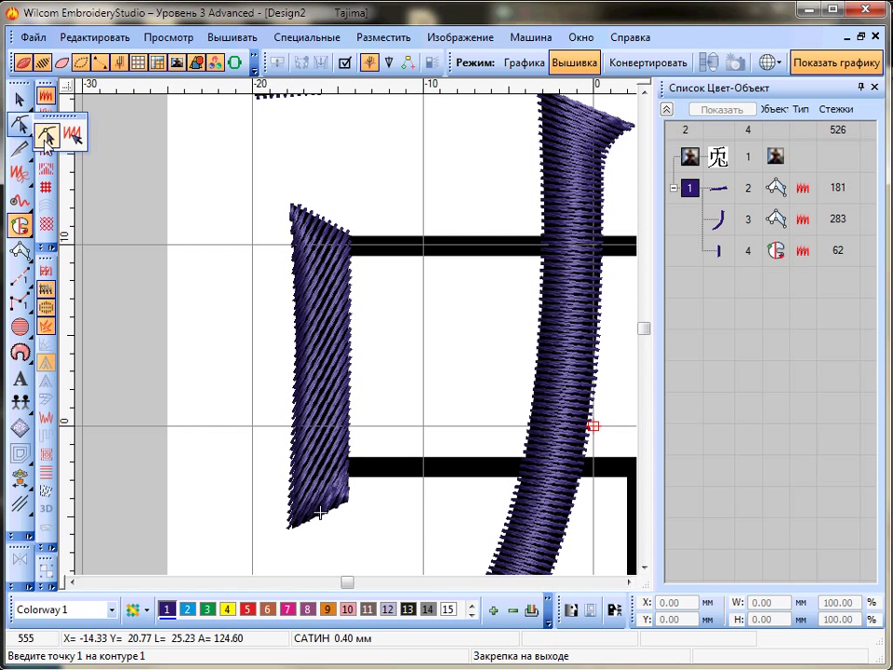
pyautogui.click(45, 135)
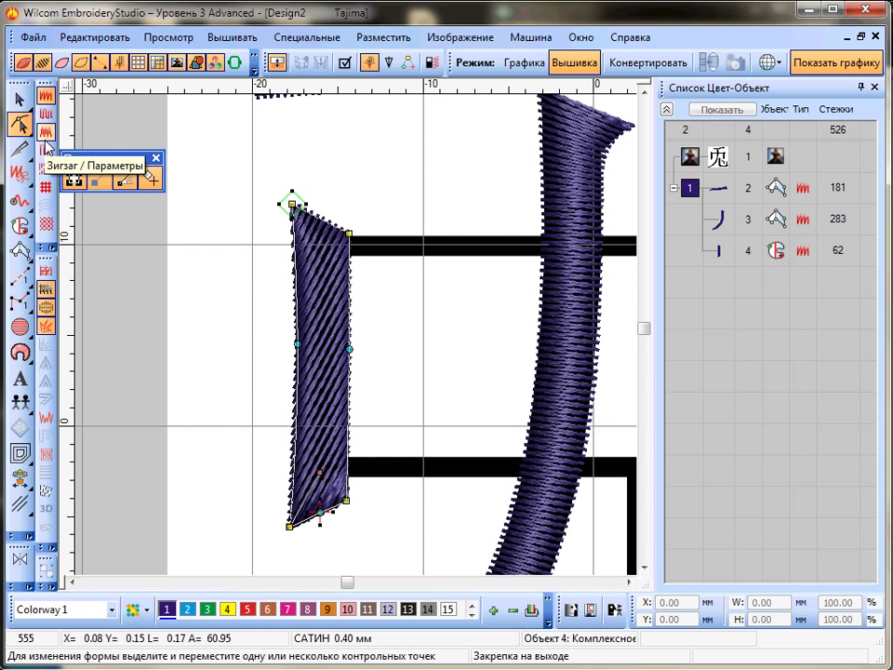
pyautogui.moveTo(325, 477); pyautogui.dragTo(331, 444)
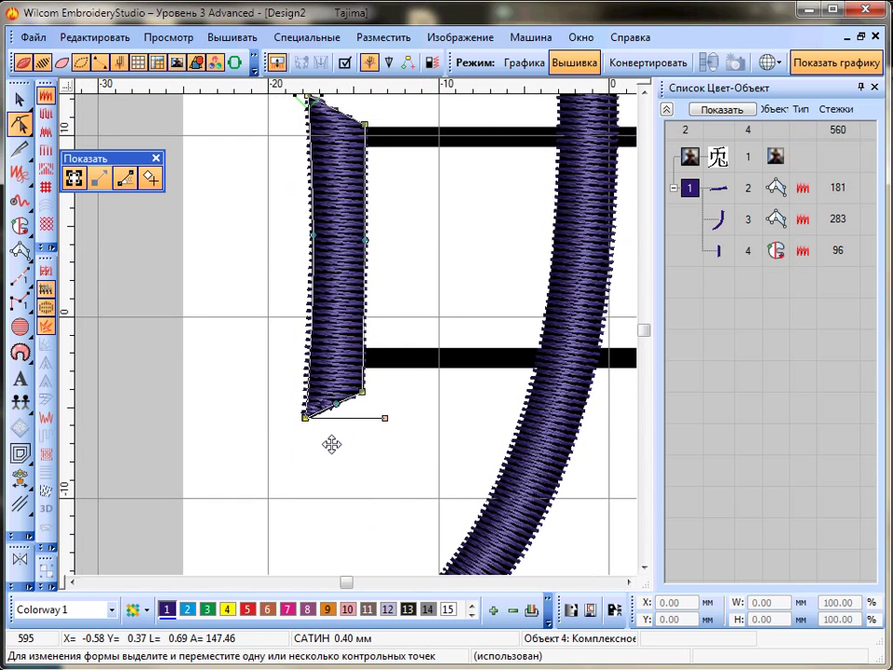
pyautogui.scroll(2, 446, 326)
pyautogui.scroll(-2, 359, 340)
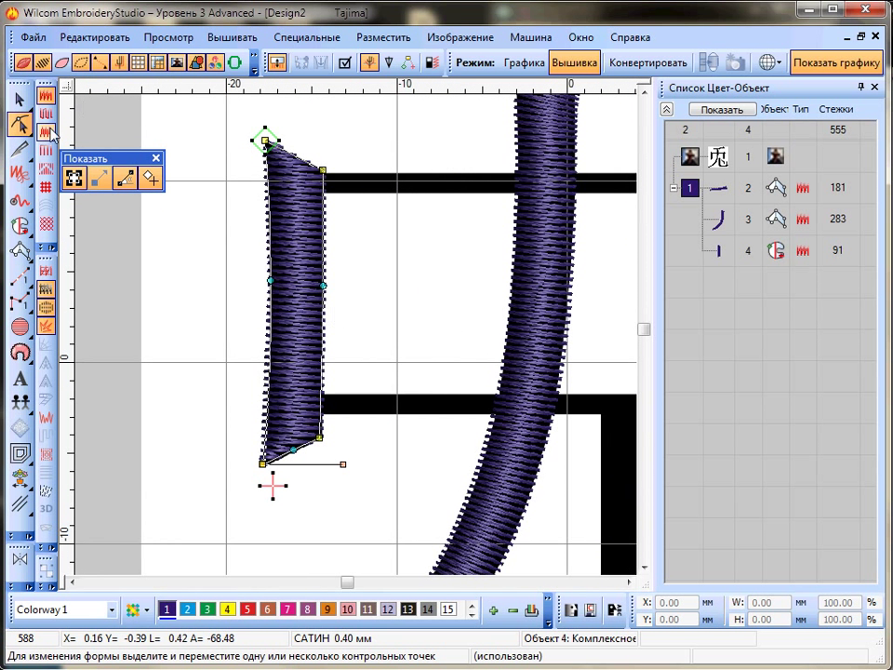
pyautogui.click(20, 99)
pyautogui.click(400, 111)
pyautogui.scroll(-2, 478, 279)
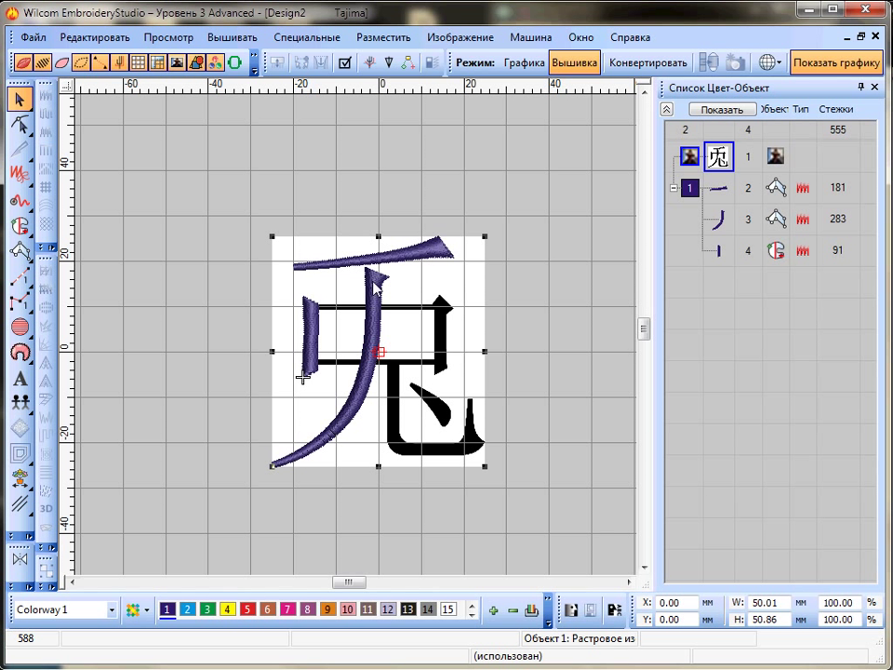
pyautogui.click(281, 506)
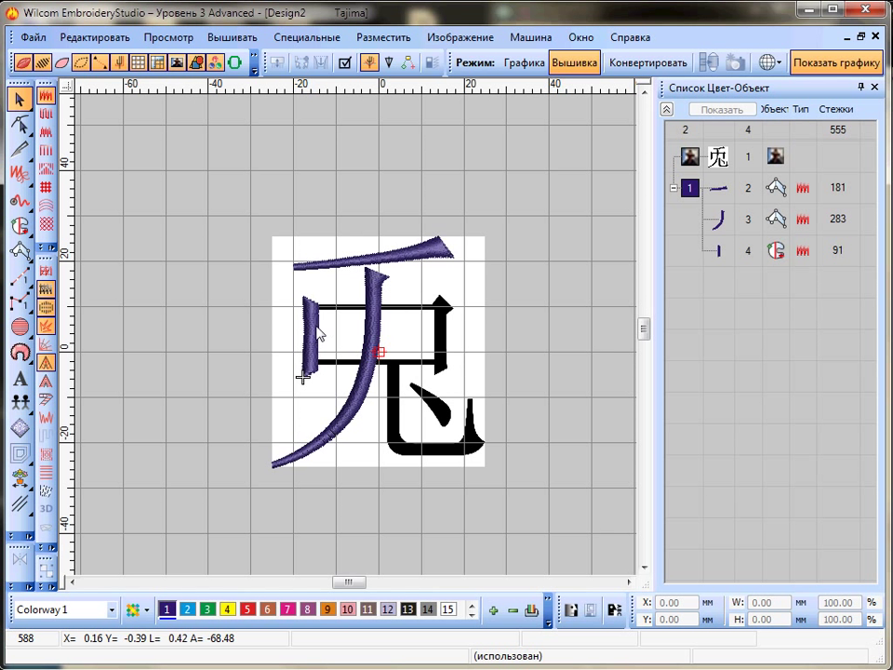
# Start a Complex Fill outline on the right vertical bar with three points along its slanted lower end, beginning at the inner corner
pyautogui.scroll(1, 317, 328)
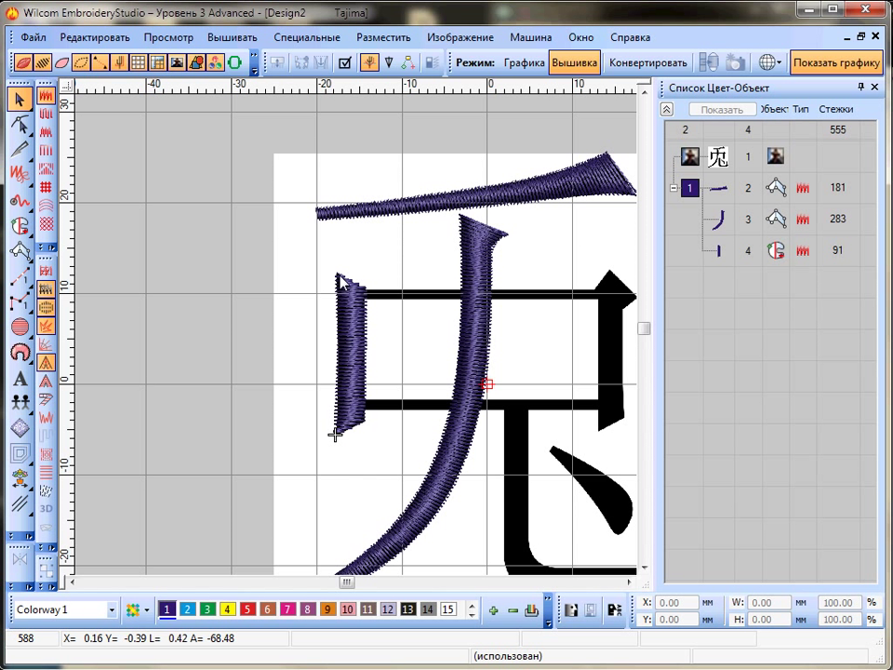
pyautogui.scroll(-1, 487, 382)
pyautogui.scroll(1, 490, 361)
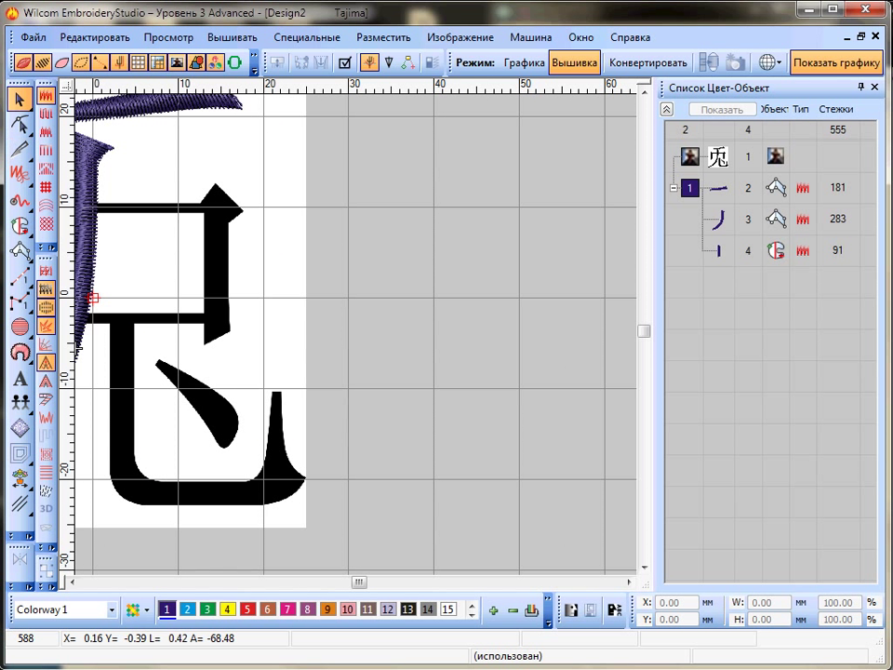
pyautogui.click(20, 226)
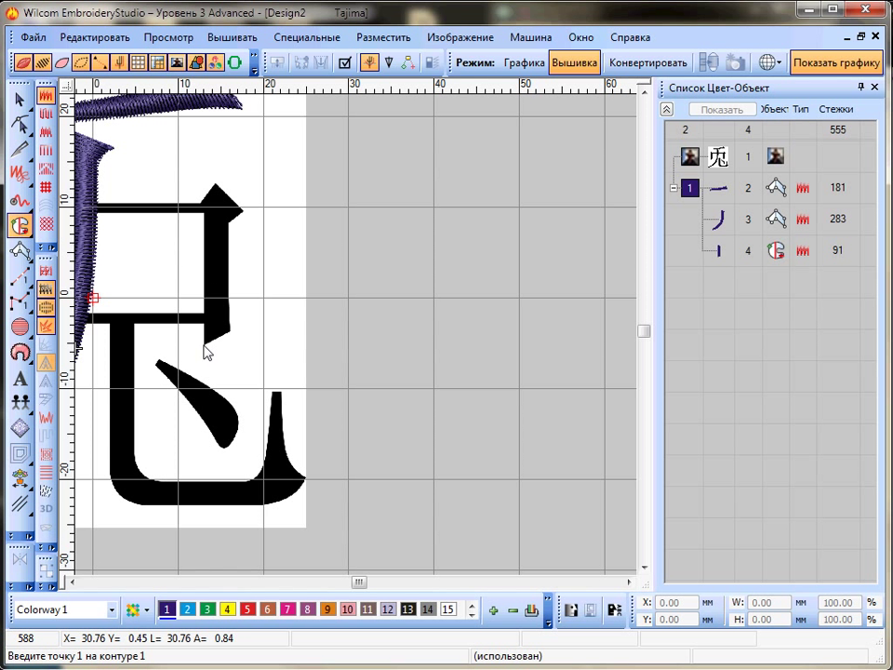
pyautogui.scroll(1, 206, 352)
pyautogui.click(351, 331)
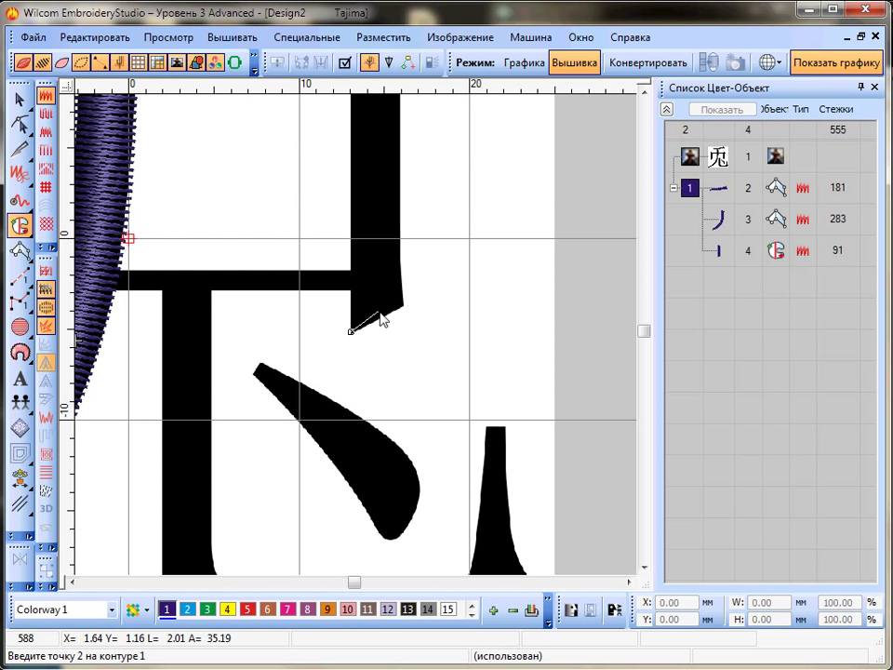
pyautogui.click(381, 316)
pyautogui.click(402, 305)
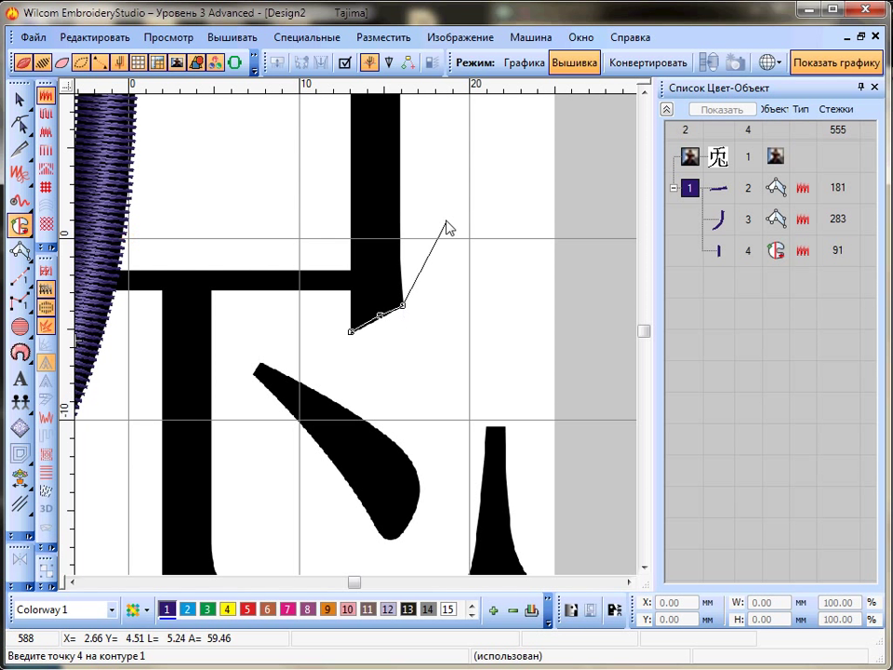
# Extend the right bar's outline up its outer edge, around the pointed outer corner, and up to the peak of its head
pyautogui.scroll(1, 361, 132)
pyautogui.scroll(-1, 358, 338)
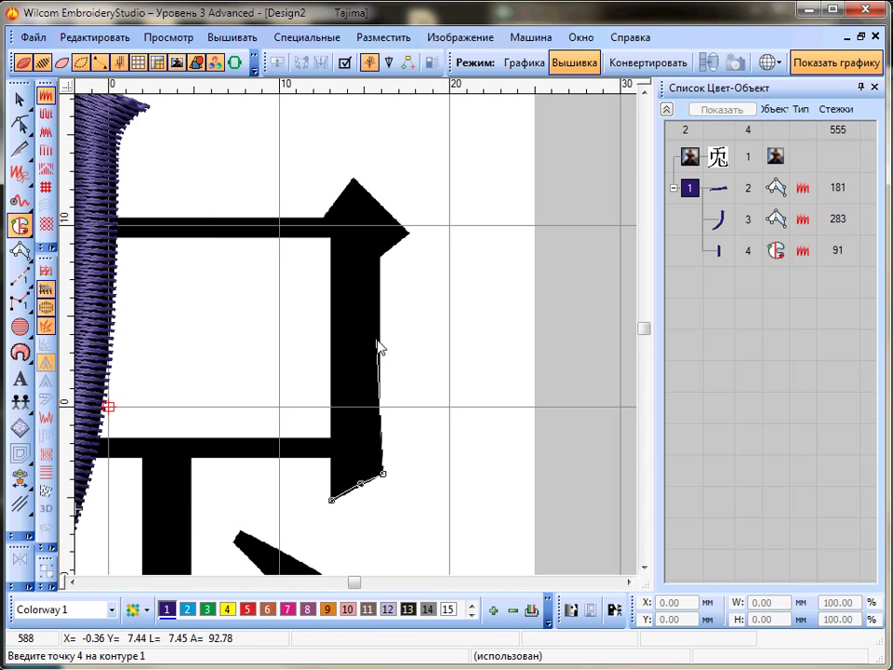
pyautogui.click(378, 339)
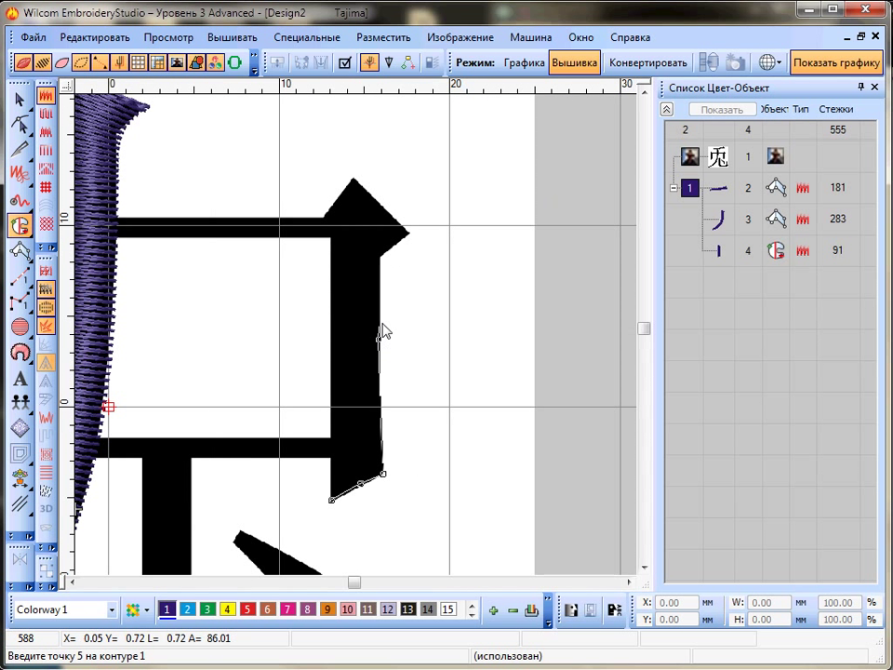
pyautogui.click(381, 257)
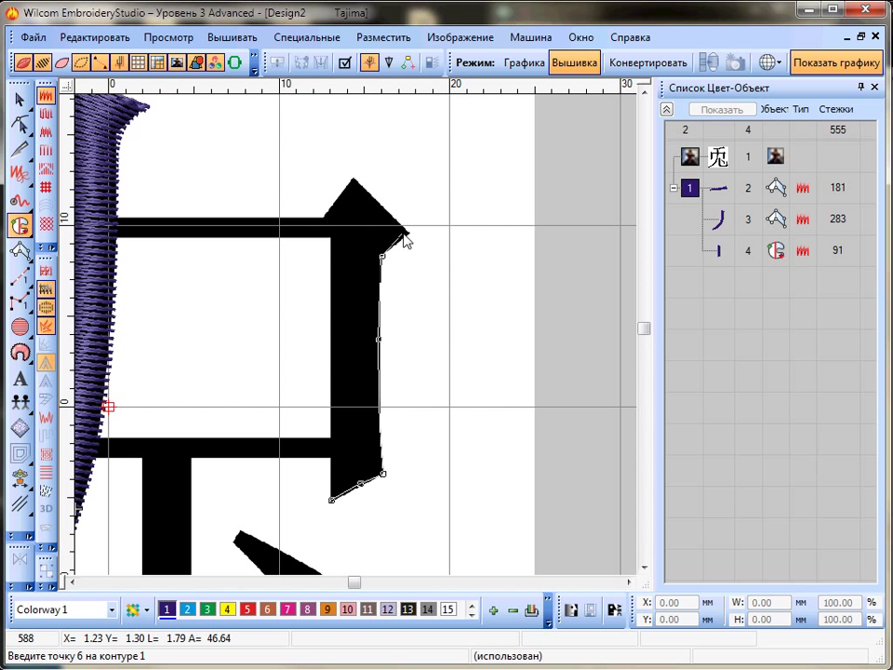
pyautogui.click(406, 230)
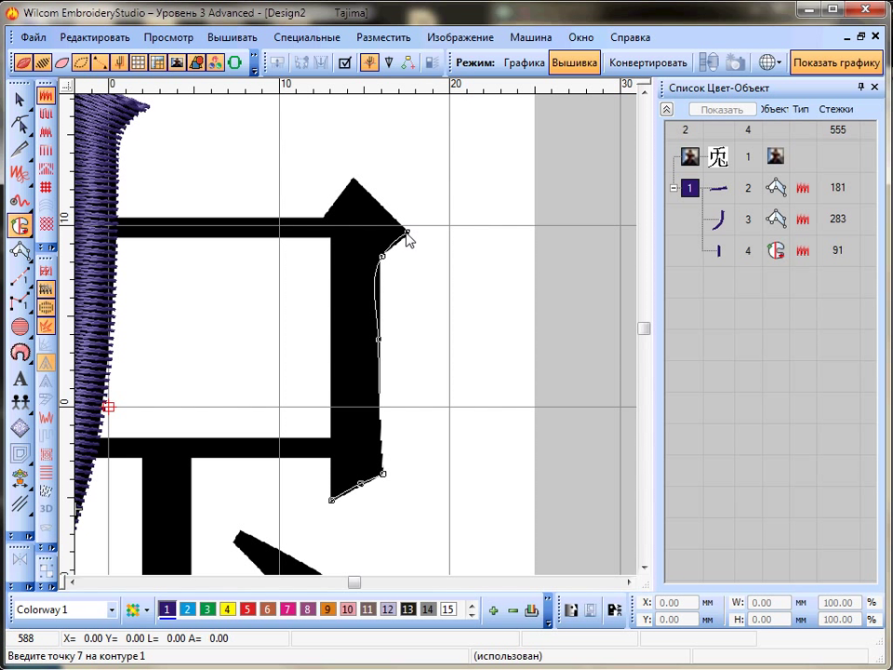
pyautogui.click(354, 179)
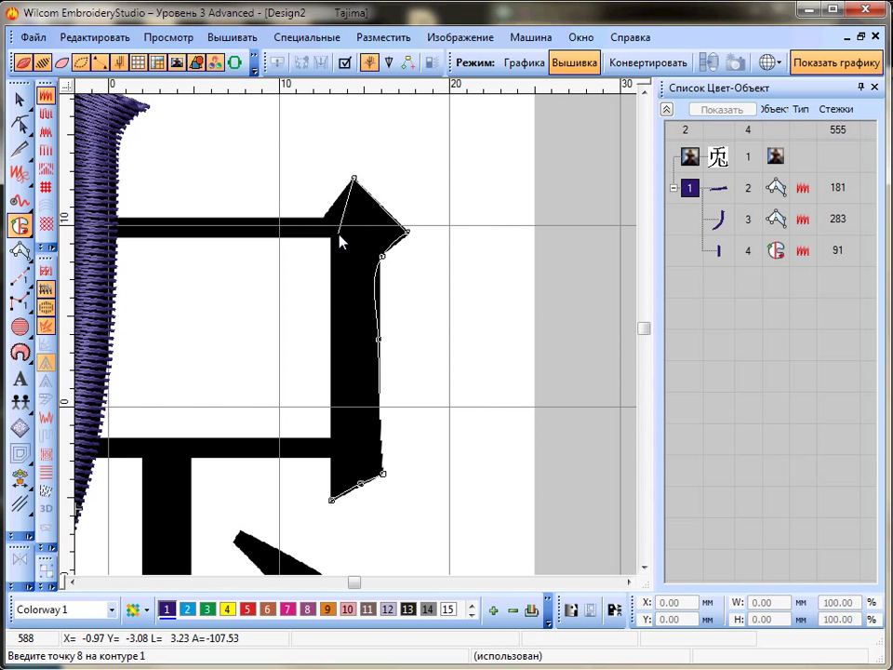
# Complete the right bar's outline down its inner edge with three points and generate the satin stitches
pyautogui.click(334, 236)
pyautogui.click(333, 384)
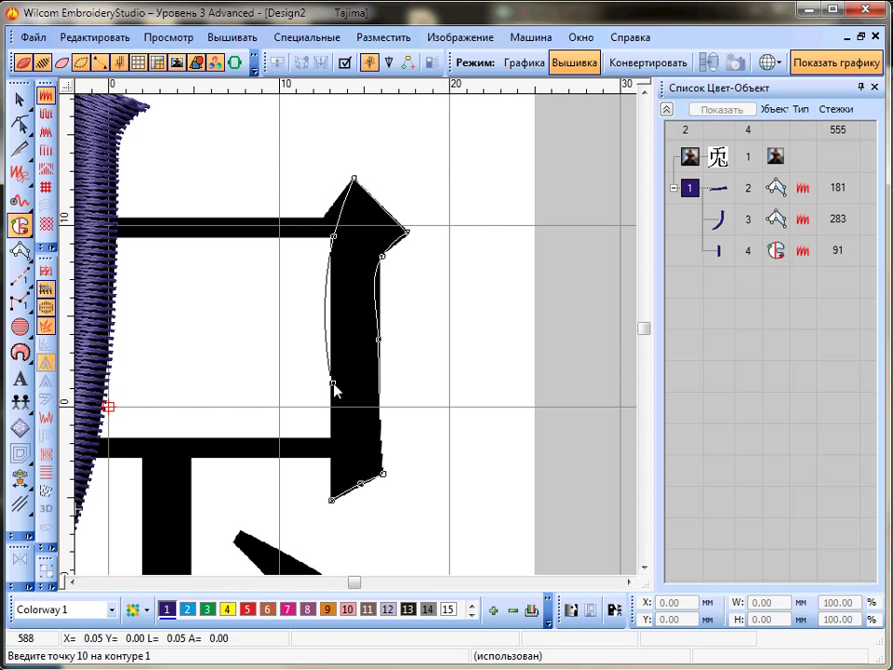
pyautogui.click(330, 484)
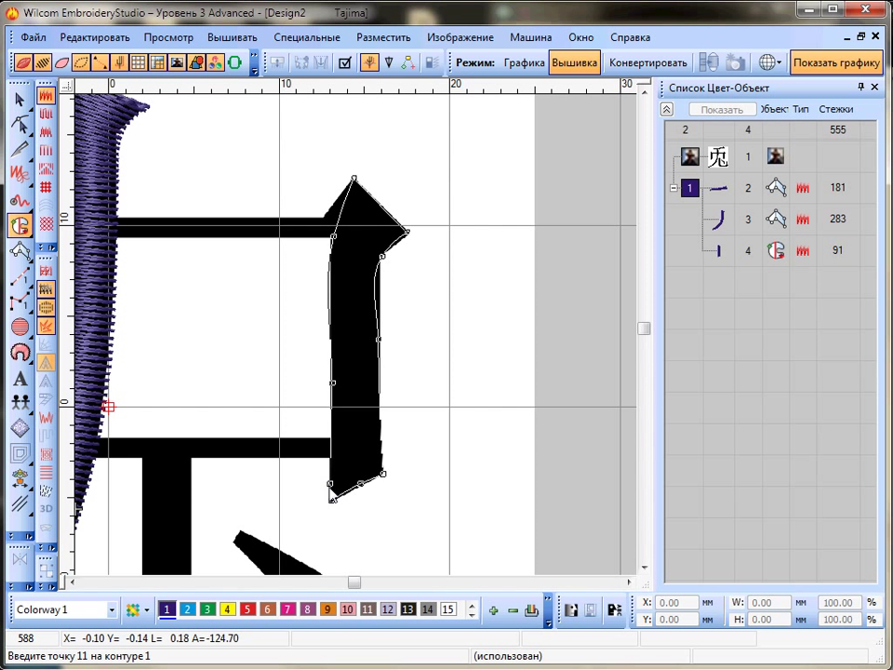
pyautogui.press('Return')
pyautogui.press('Return')
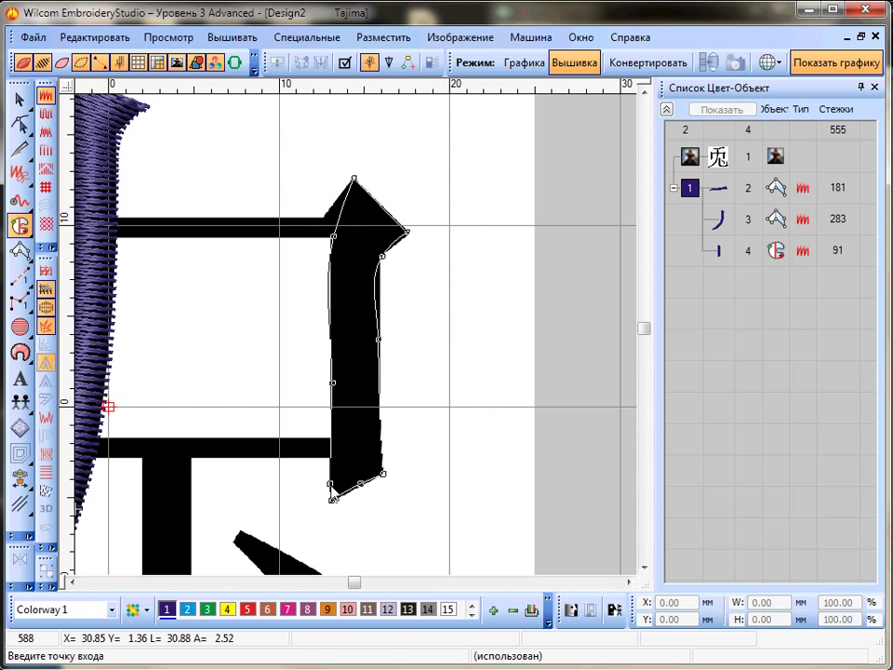
pyautogui.press('Return')
# Turn the right bar's stitch angle horizontal and refine its outline with an extra outer-edge point and a slightly lowered upper inner point
pyautogui.click(18, 124)
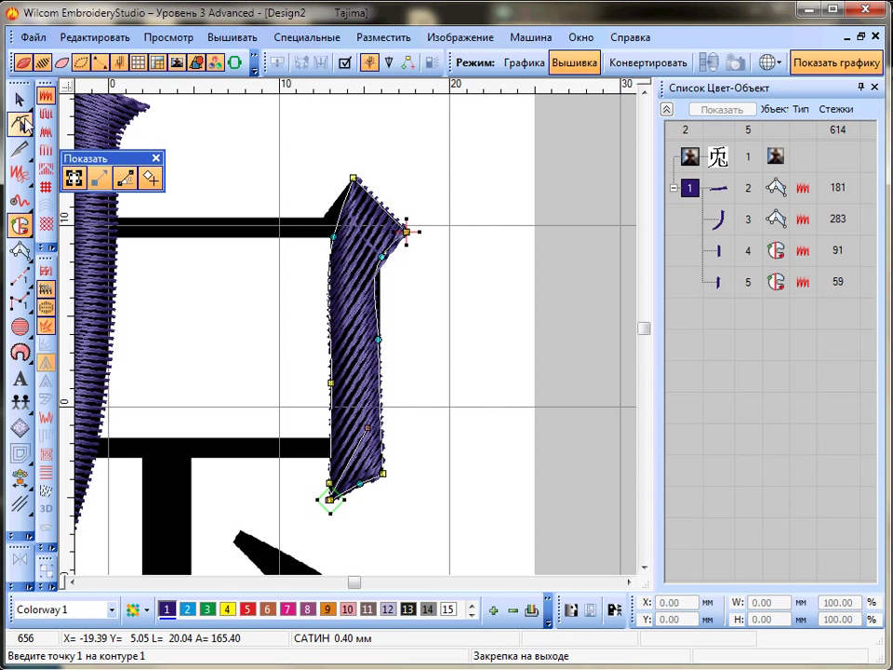
pyautogui.moveTo(329, 500); pyautogui.dragTo(425, 501)
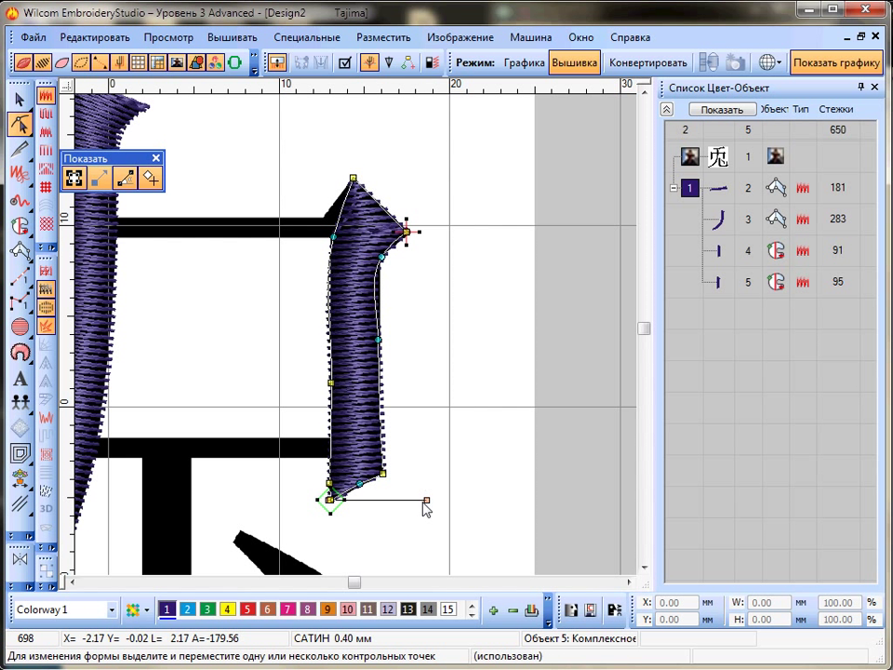
pyautogui.click(377, 290)
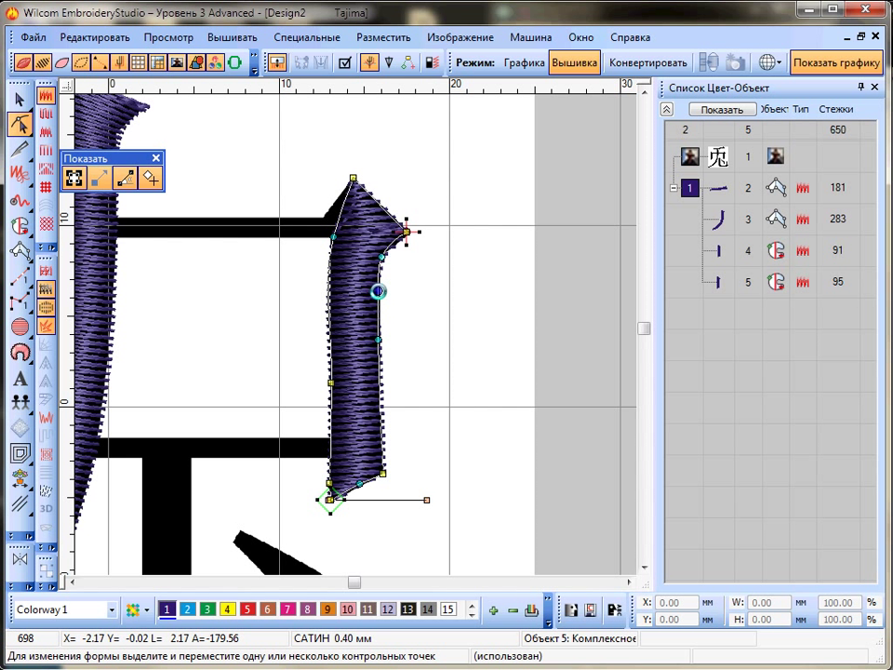
pyautogui.click(333, 240)
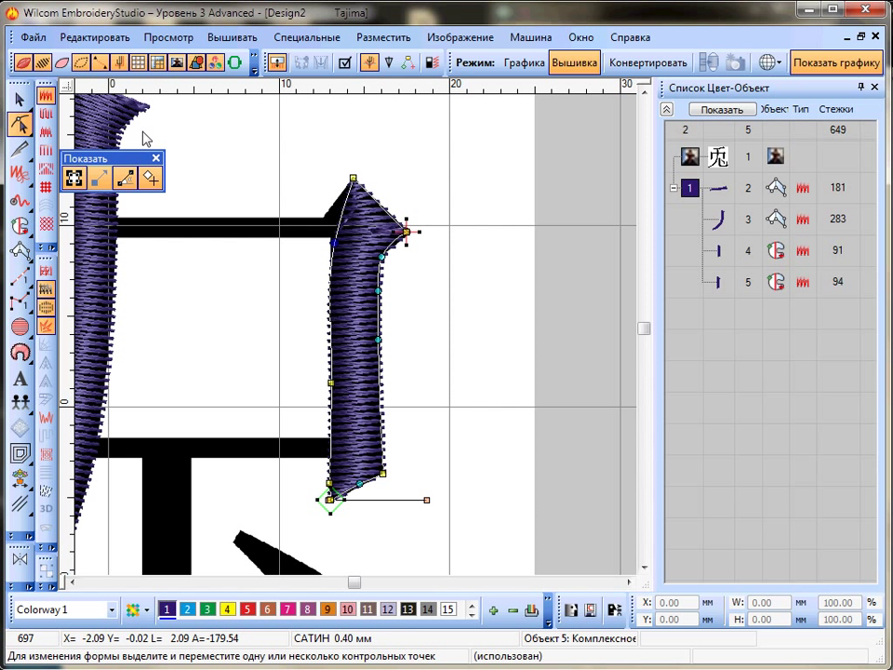
# Move the right bar's upper inner outline point out to the head's inner corner and convert it to a corner point
pyautogui.click(21, 98)
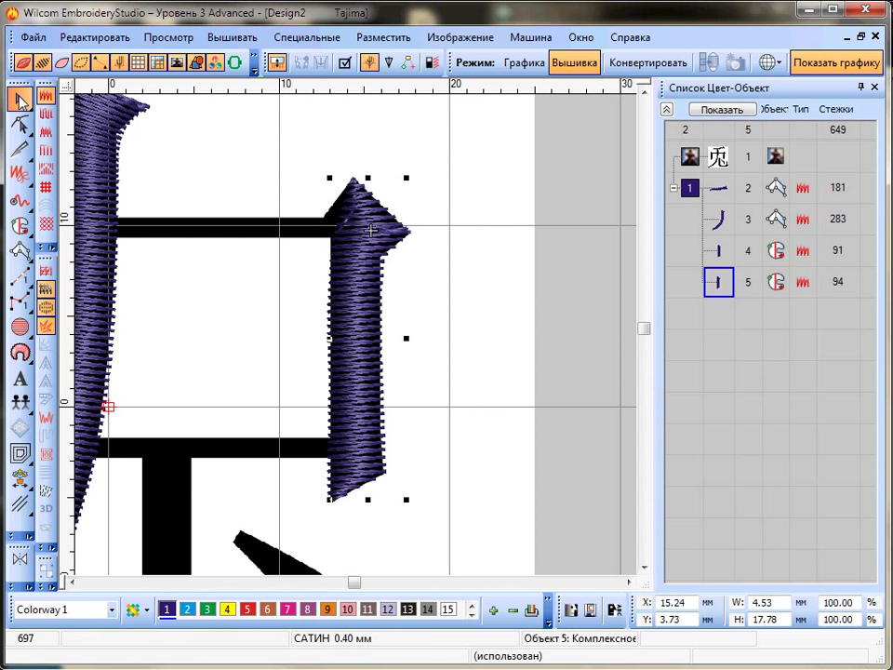
pyautogui.scroll(1, 351, 235)
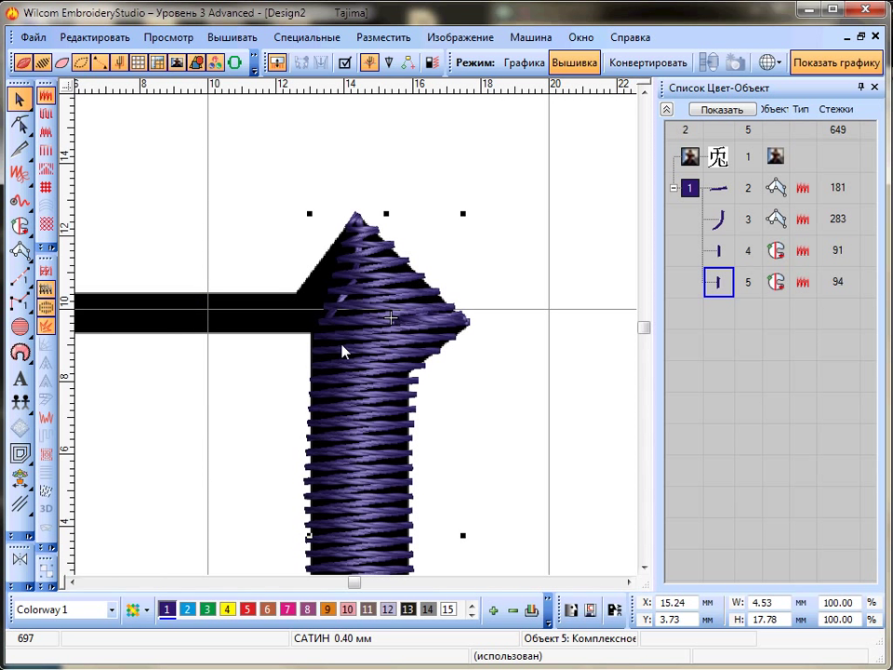
pyautogui.click(342, 351)
pyautogui.click(19, 123)
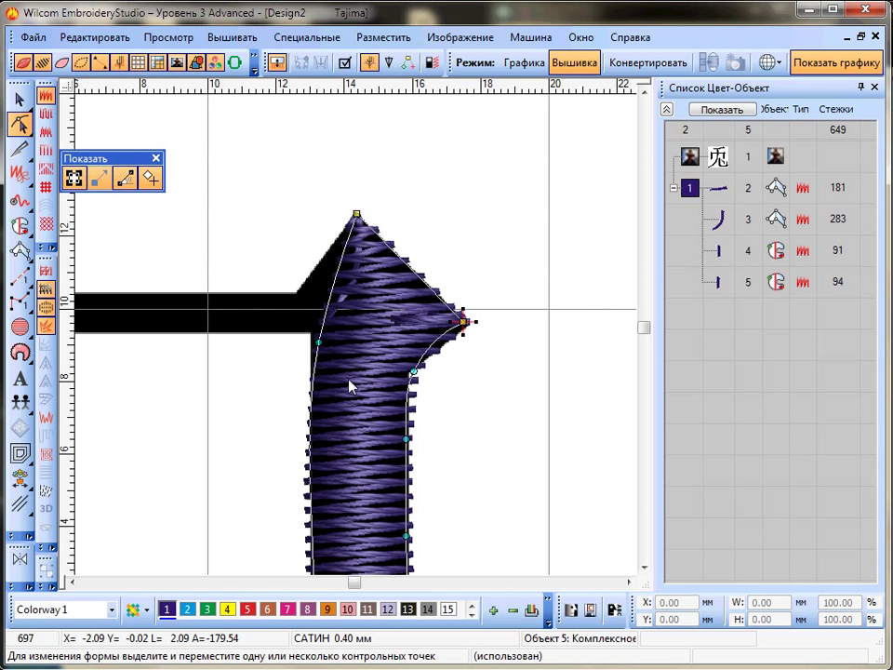
pyautogui.moveTo(318, 343); pyautogui.dragTo(299, 291)
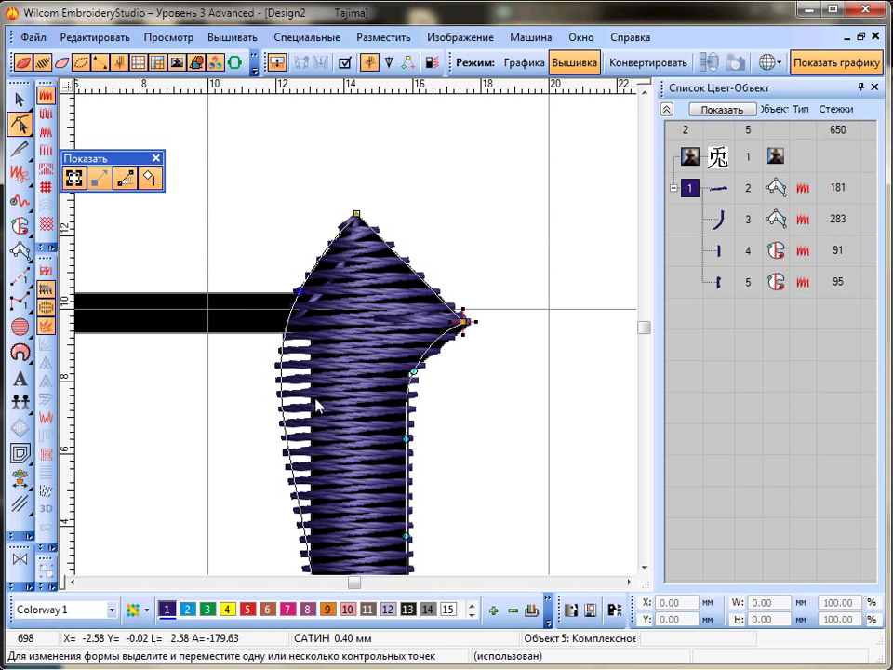
pyautogui.click(295, 298)
pyautogui.press('Delete')
pyautogui.press('space')
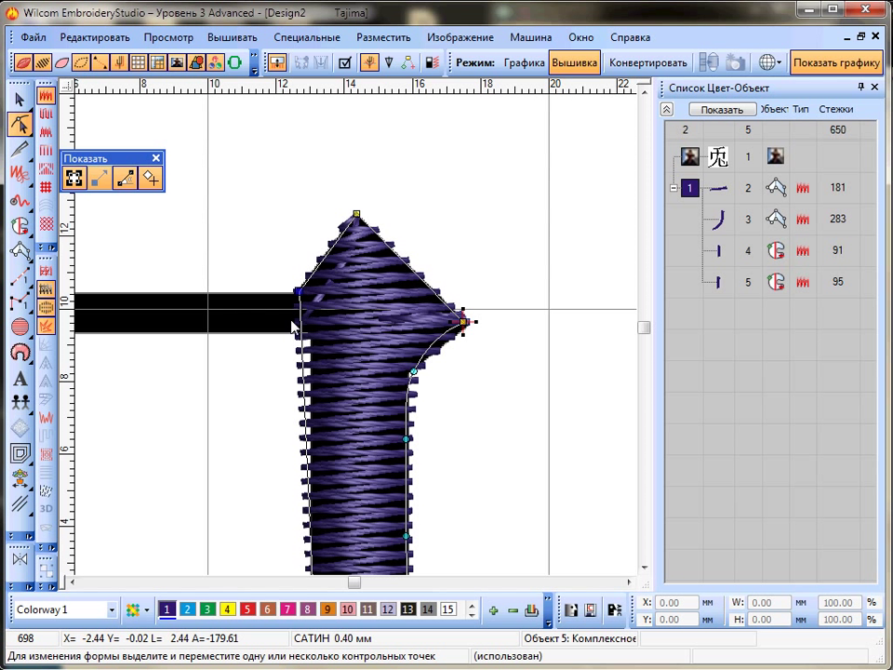
# Add two curve points along the right bar's inner edge, below the head and at mid-height, and align them with the artwork edge
pyautogui.rightClick(303, 358)
pyautogui.moveTo(303, 359); pyautogui.dragTo(310, 336)
pyautogui.scroll(-1, 325, 439)
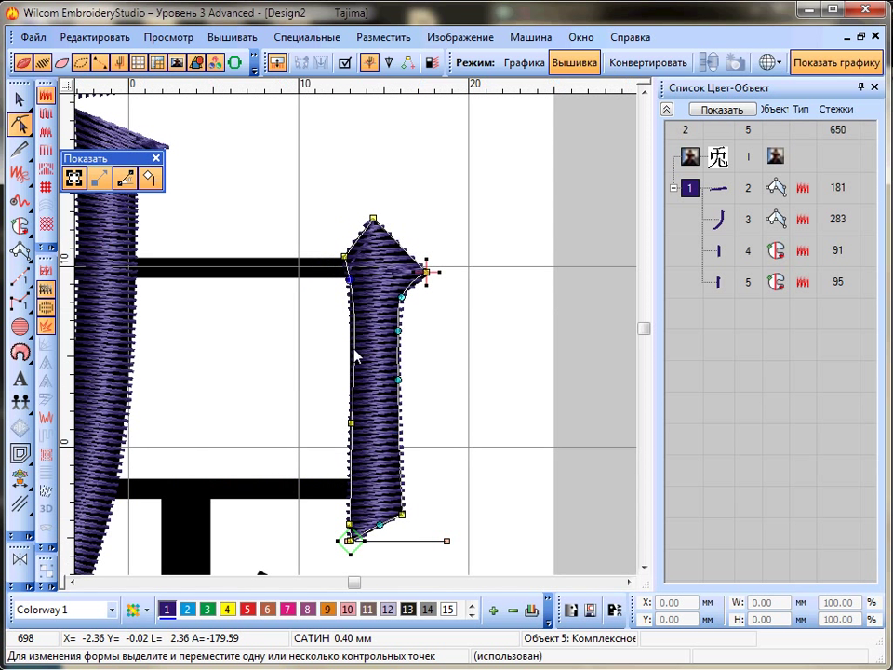
pyautogui.press('z')
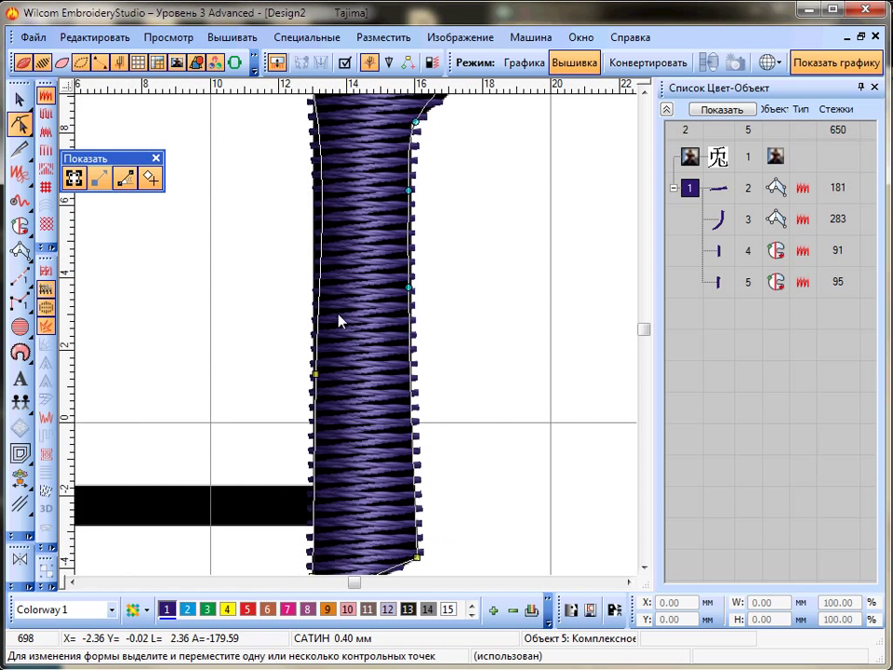
pyautogui.rightClick(322, 260)
pyautogui.moveTo(322, 261); pyautogui.dragTo(312, 241)
pyautogui.hotkey('shift', 'z')
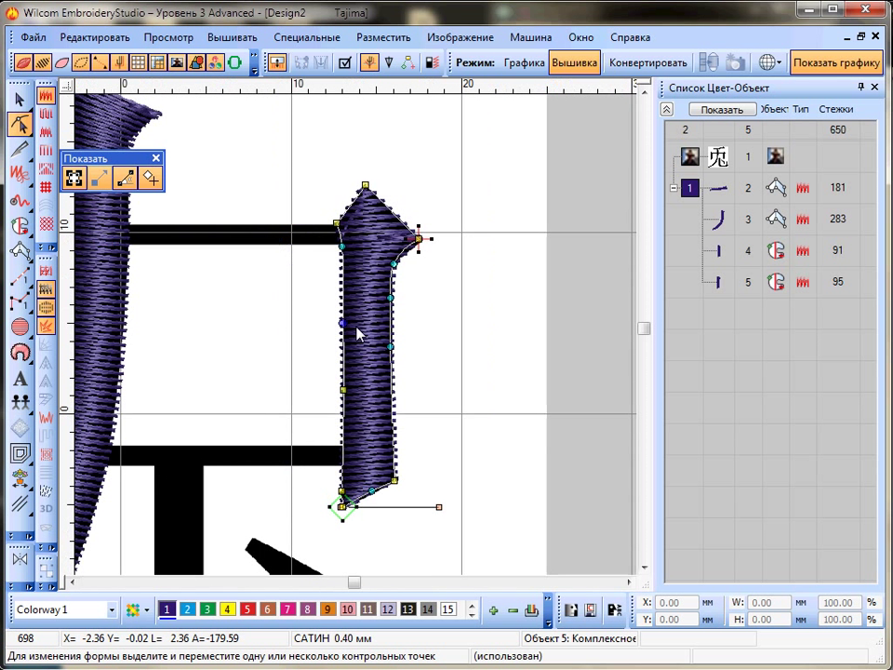
pyautogui.click(18, 97)
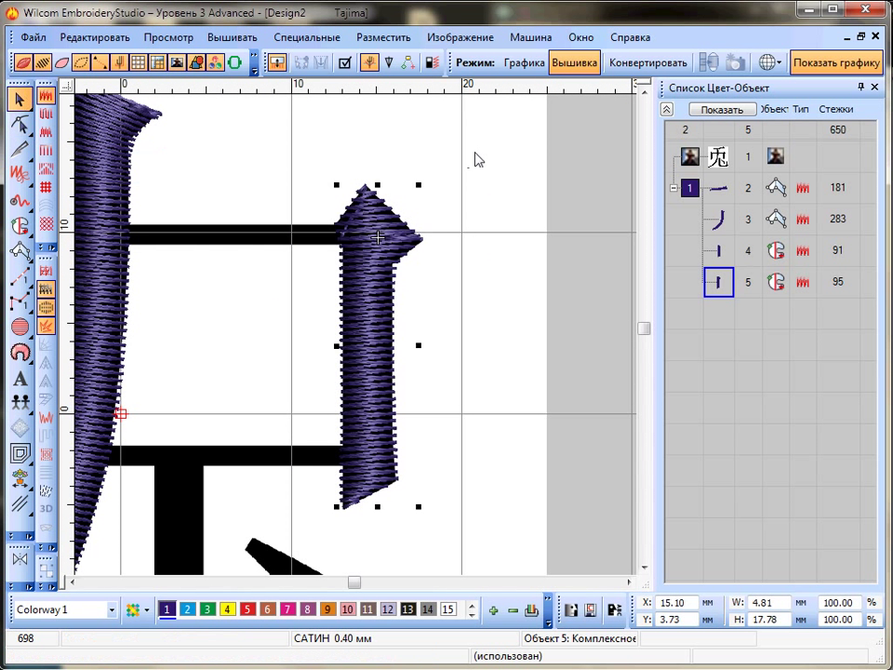
pyautogui.click(549, 241)
# Draw the upper crossbar's centre line with Input C, as a straight horizontal line from the left bar to the right bar
pyautogui.moveTo(354, 584); pyautogui.dragTo(350, 585)
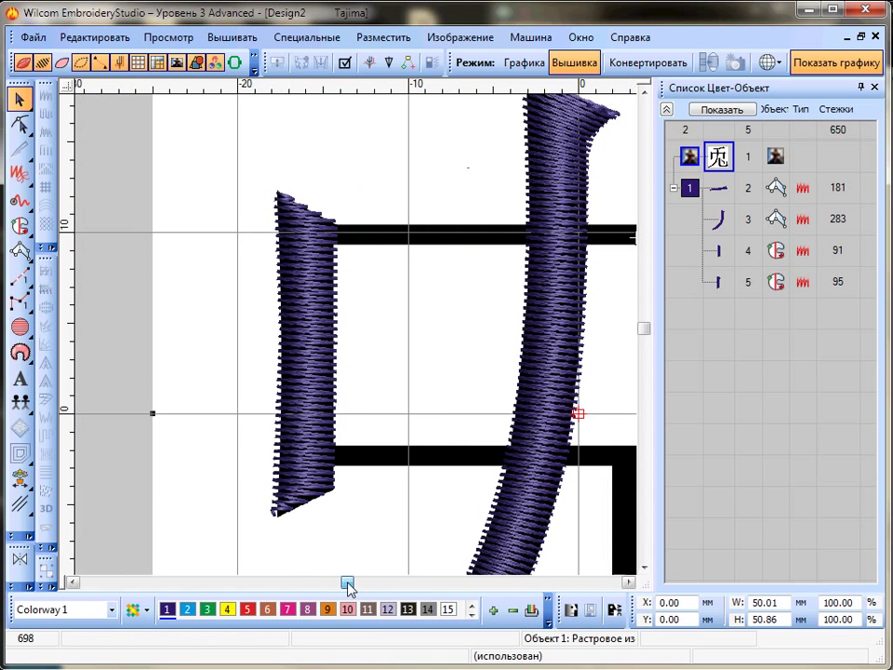
pyautogui.click(19, 251)
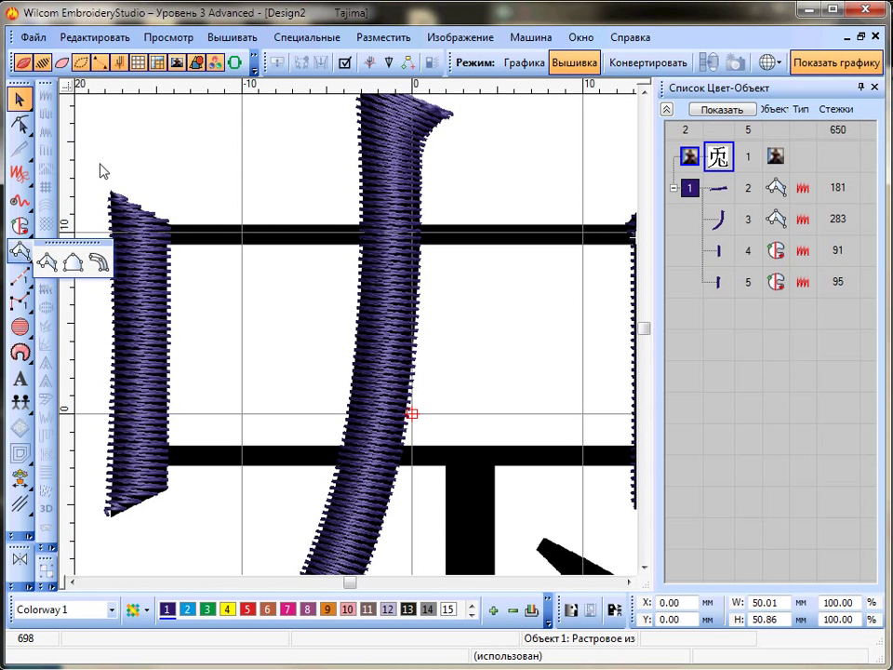
pyautogui.click(27, 258)
pyautogui.click(19, 253)
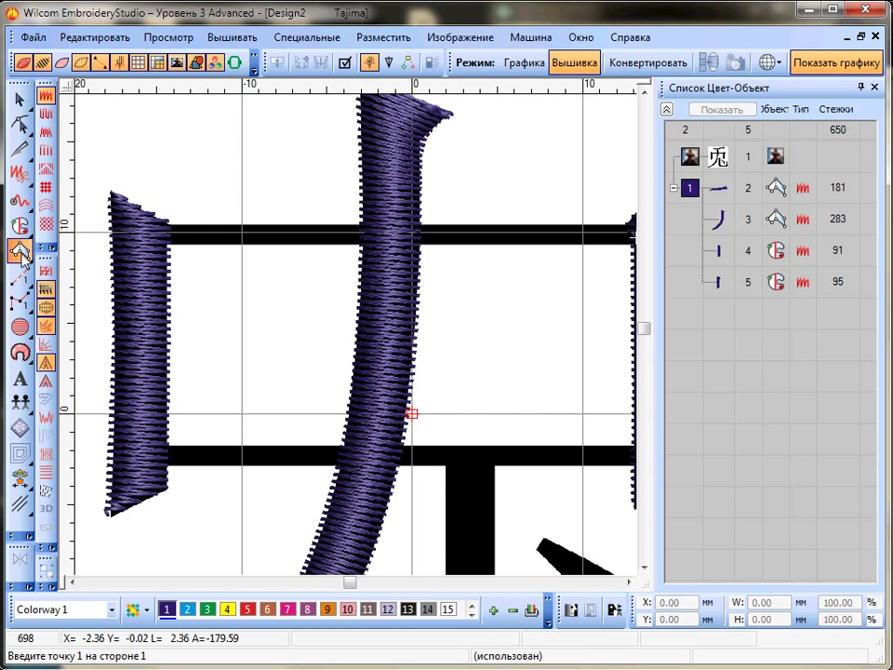
pyautogui.click(19, 254)
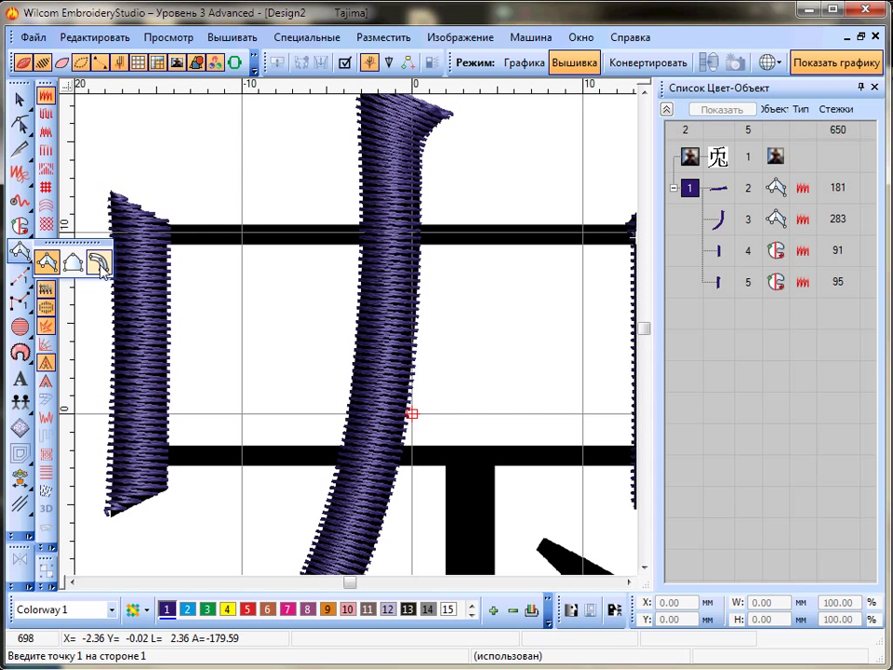
pyautogui.click(101, 265)
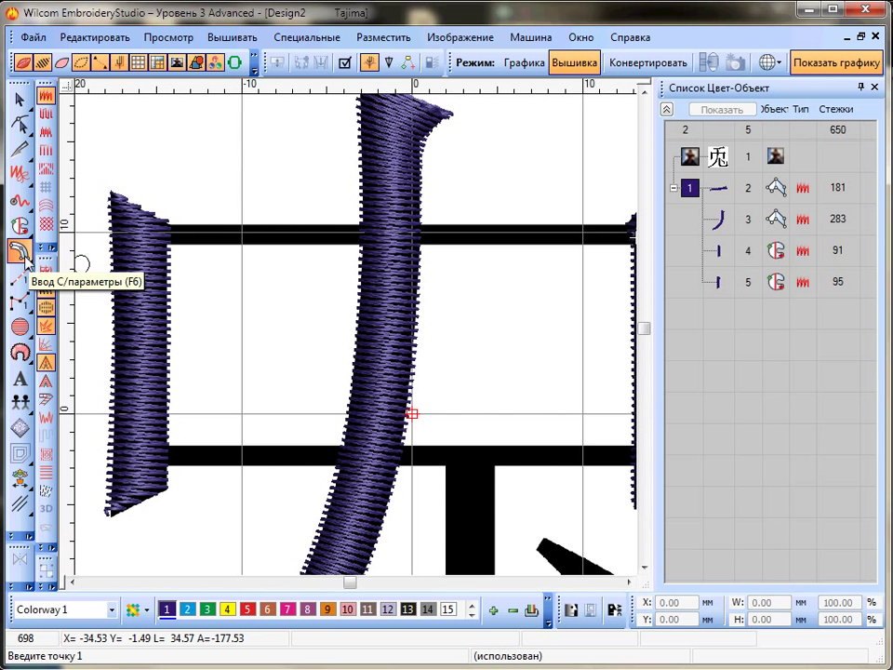
pyautogui.click(165, 233)
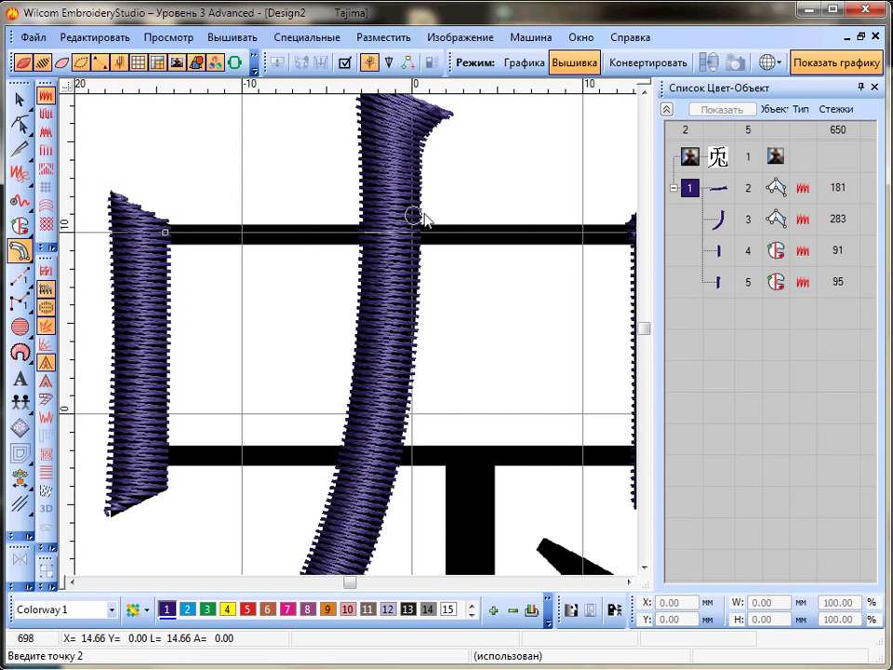
pyautogui.press('c')
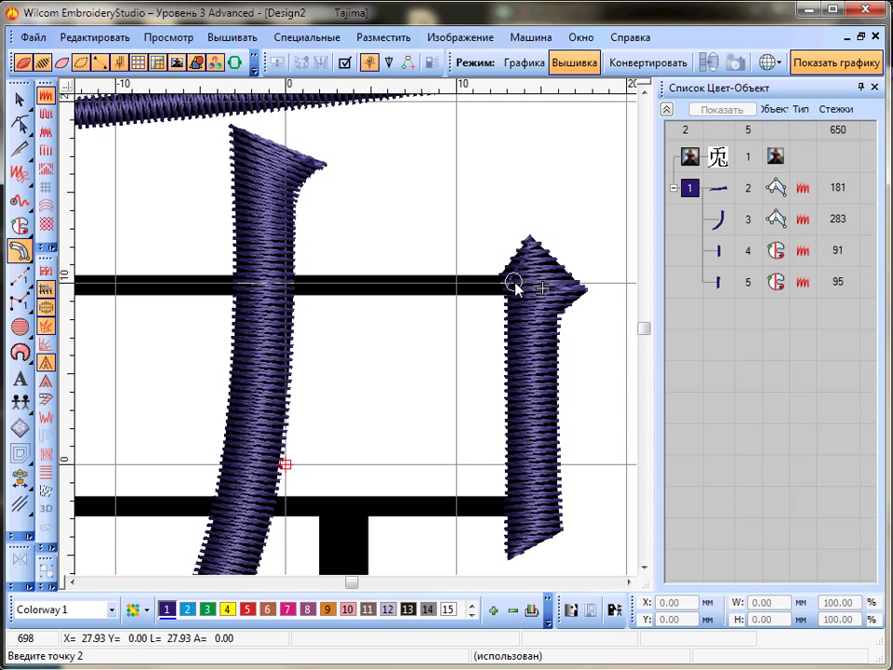
pyautogui.click(514, 284)
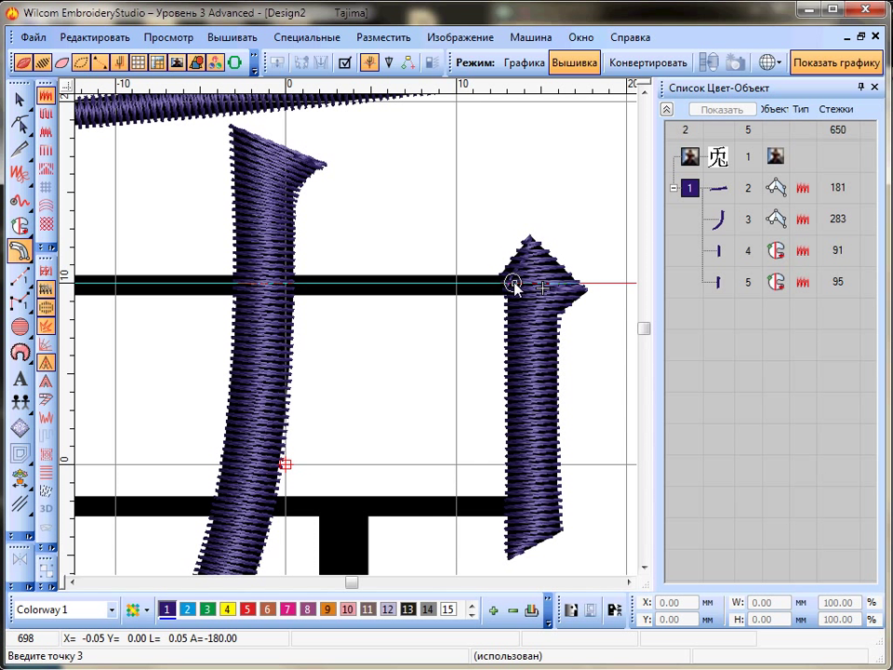
pyautogui.press('Return')
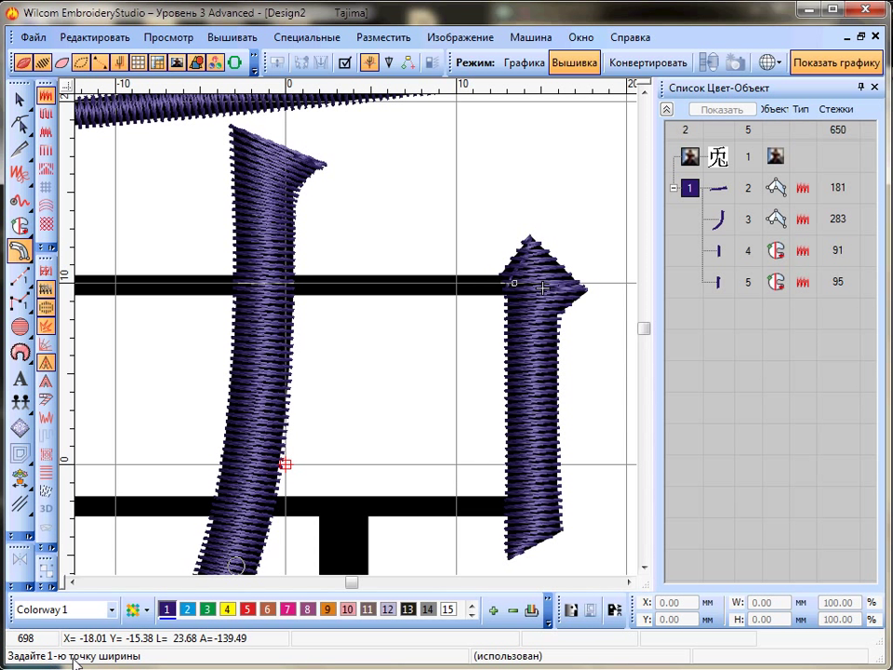
# Define the upper crossbar's column width as about 1.2 mm between its upper and lower edges and generate the satin stitches
pyautogui.click(403, 276)
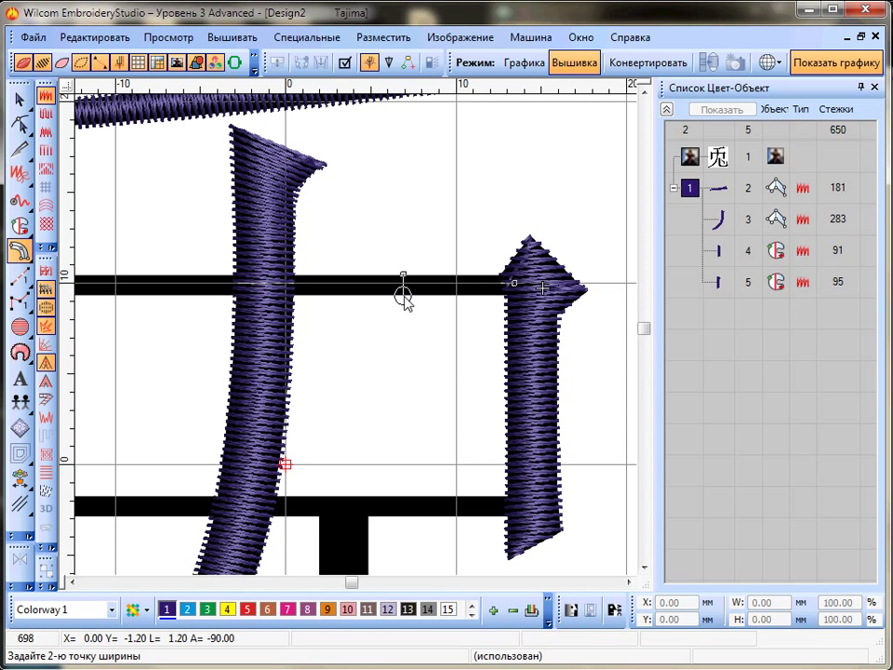
pyautogui.click(404, 296)
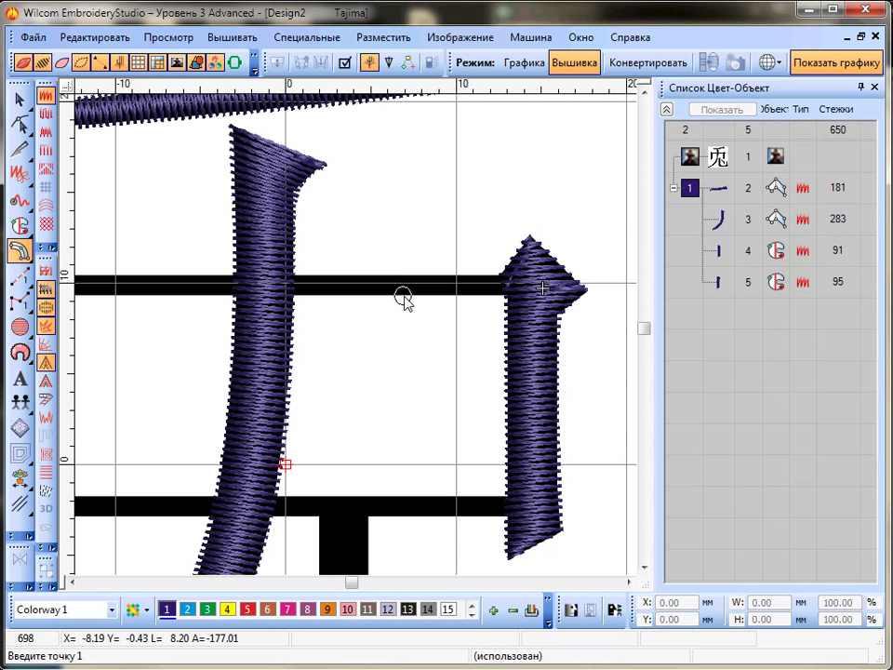
pyautogui.click(404, 296)
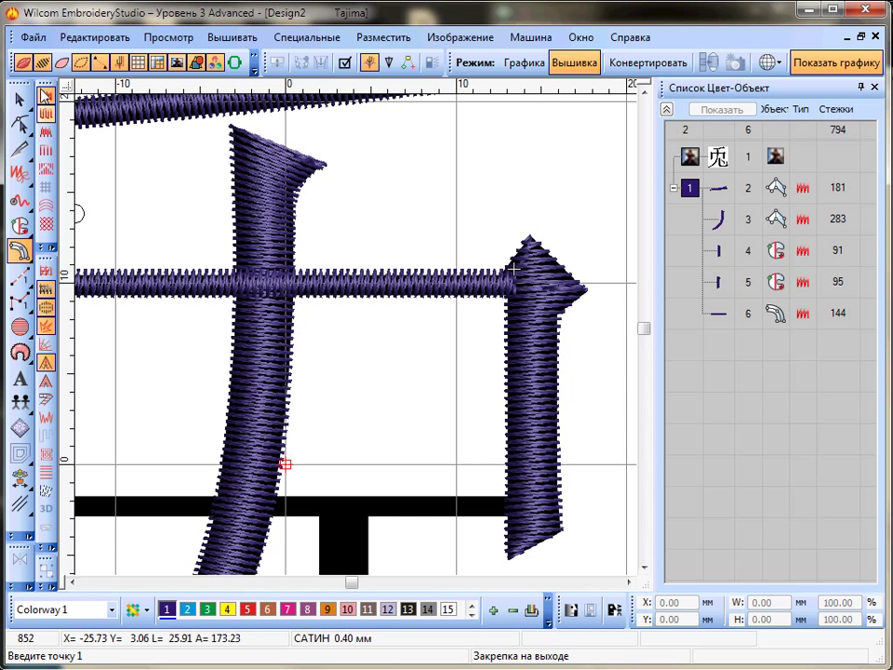
# Select the upper crossbar and fine-tune its upper and lower edges to a height of about 1.34 mm
pyautogui.press('Escape')
pyautogui.press('z')
pyautogui.moveTo(405, 245)
pyautogui.mouseDown()
pyautogui.moveTo(404, 257)
pyautogui.moveTo(405, 243)
pyautogui.mouseUp()
pyautogui.moveTo(406, 296); pyautogui.dragTo(406, 298)
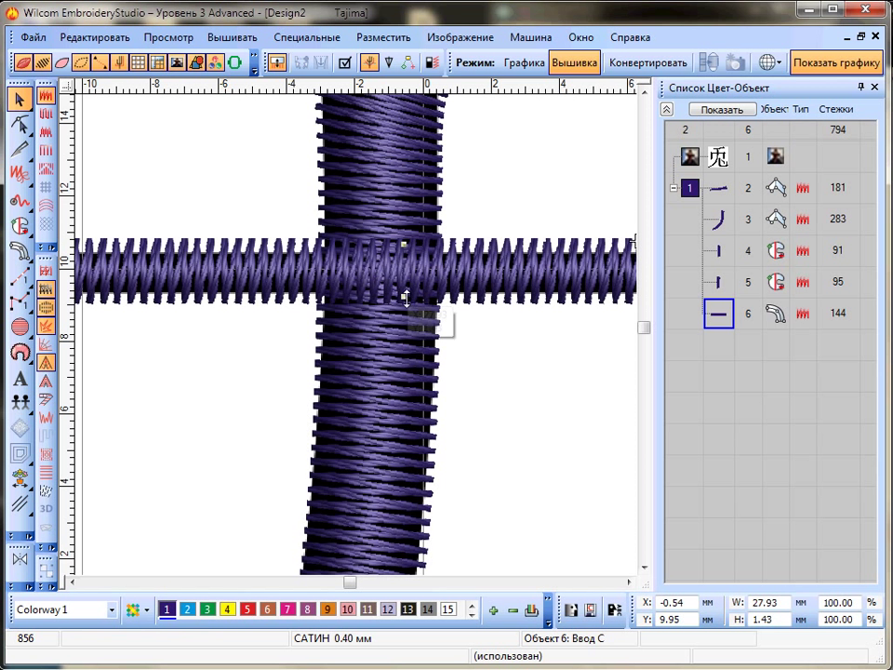
pyautogui.moveTo(403, 244); pyautogui.dragTo(403, 246)
pyautogui.moveTo(403, 298); pyautogui.dragTo(403, 298)
pyautogui.scroll(-1, 359, 340)
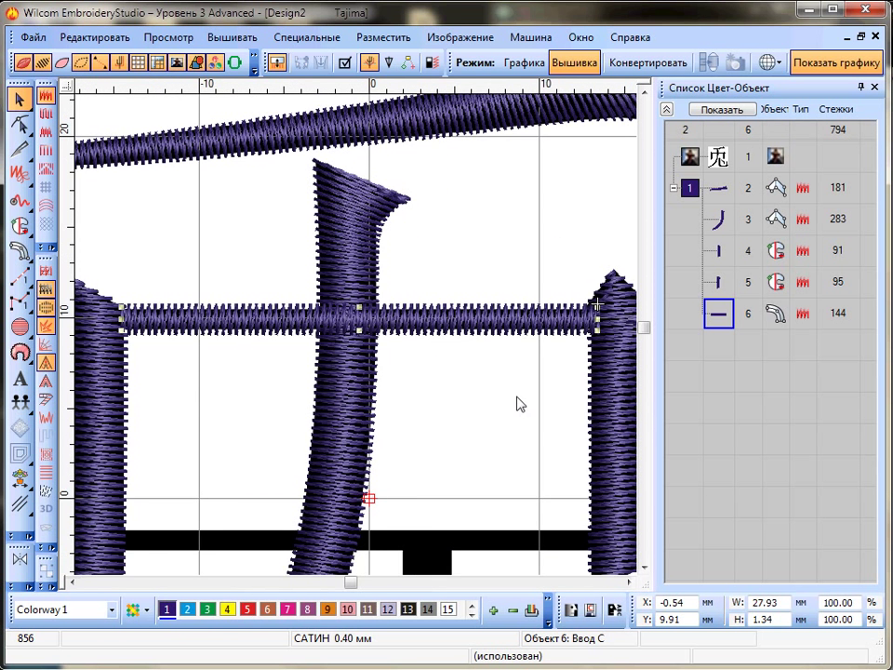
pyautogui.scroll(-3, 361, 345)
pyautogui.scroll(3, 361, 346)
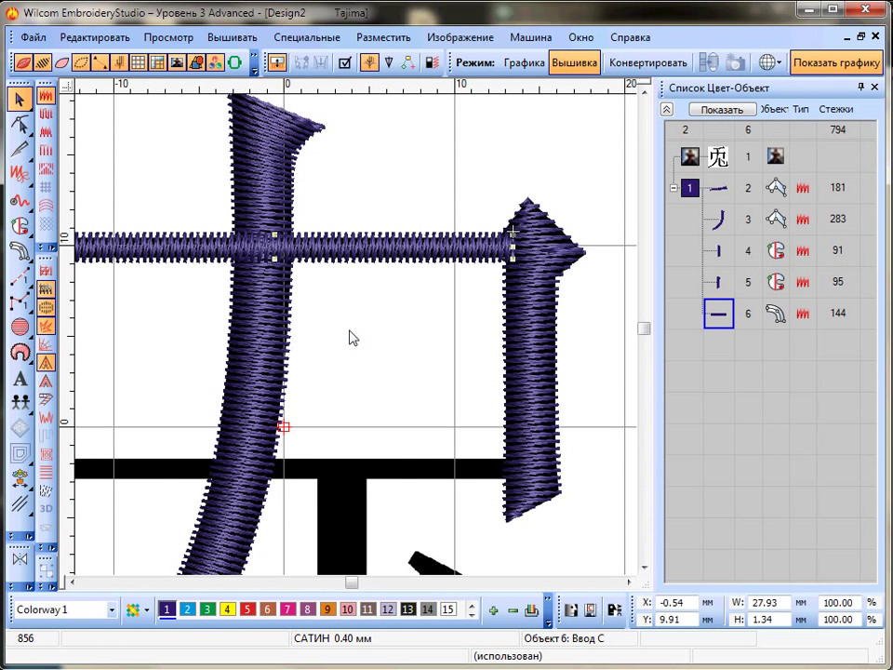
pyautogui.scroll(-1, 351, 338)
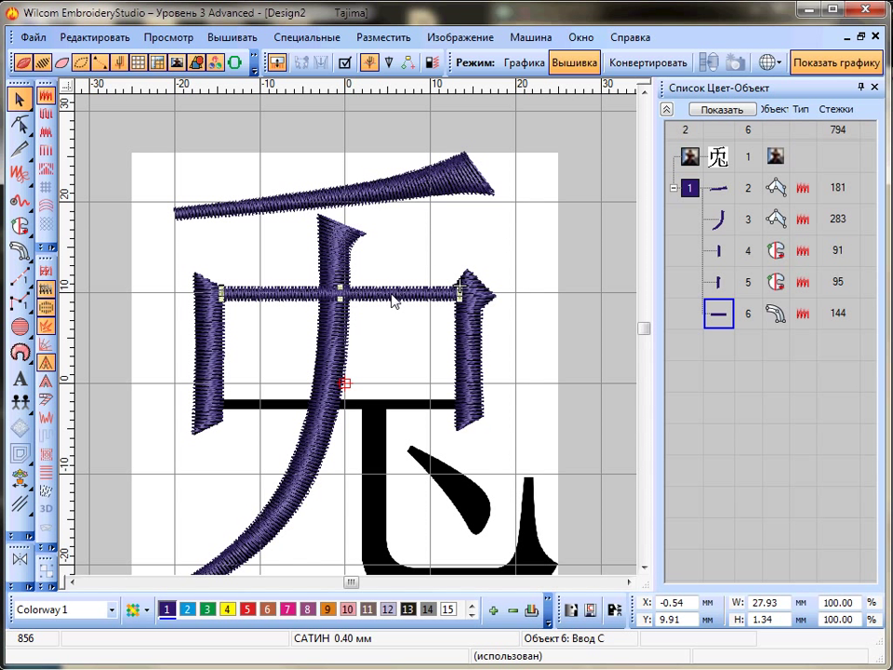
# Duplicate the upper crossbar onto the lower horizontal bar and nudge the copy into place at X -0.54, Y -2.30 mm
pyautogui.moveTo(392, 300); pyautogui.dragTo(393, 404)
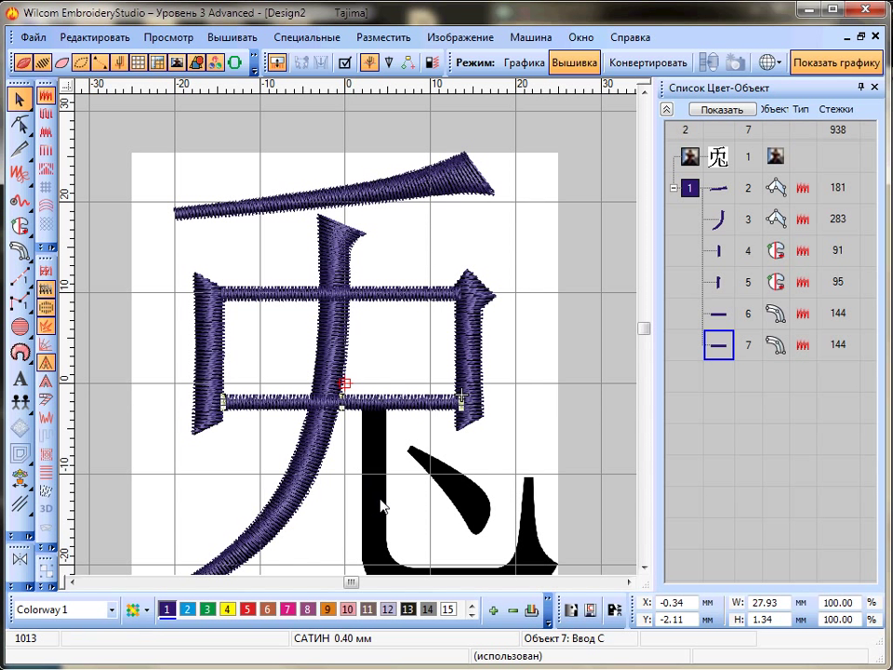
pyautogui.press('Down')
pyautogui.press('Down')
pyautogui.press('Left')
pyautogui.press('Right')
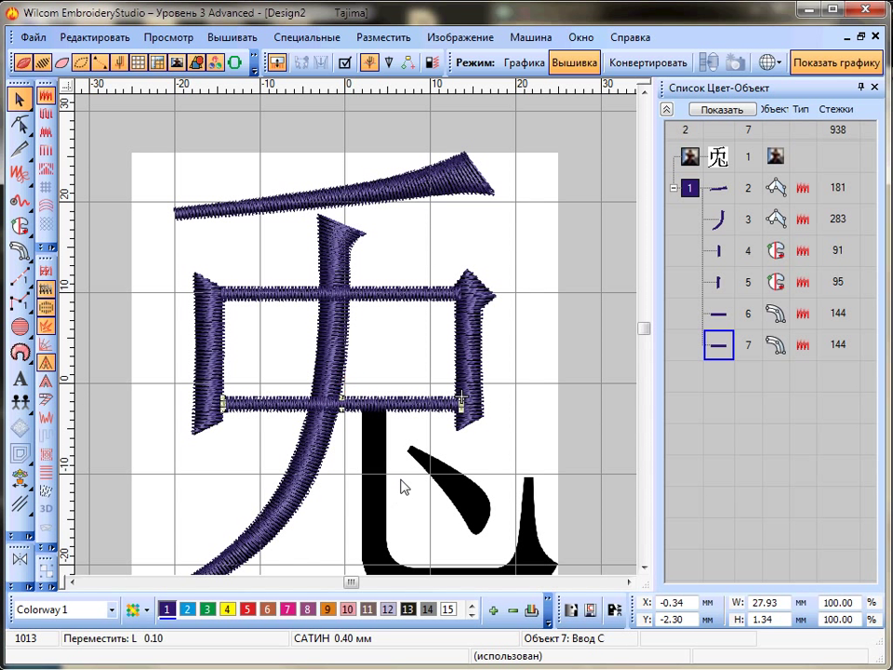
pyautogui.press('Left')
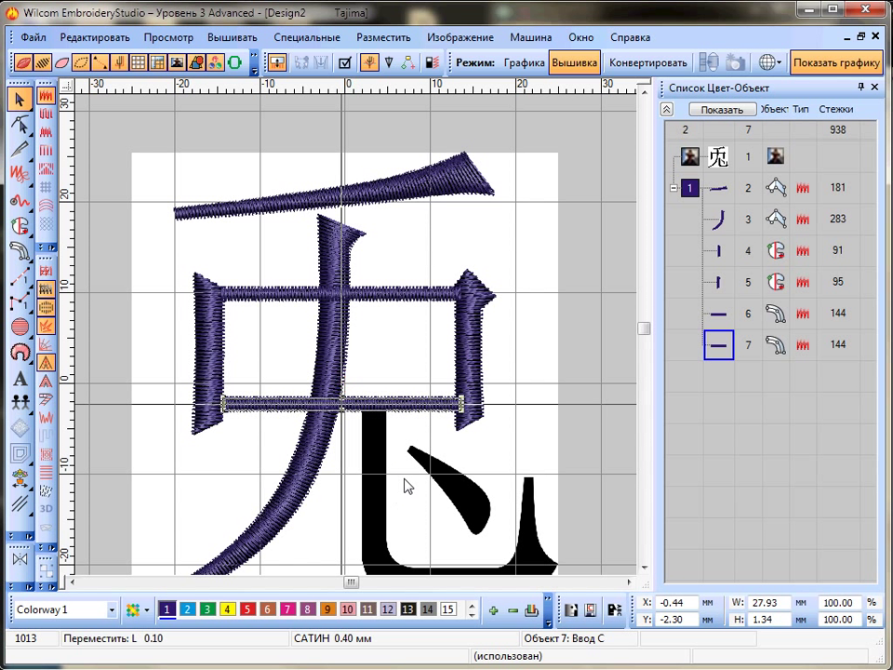
pyautogui.press('Up')
pyautogui.press('Down')
pyautogui.press('Down')
pyautogui.press('Up')
pyautogui.press('Left')
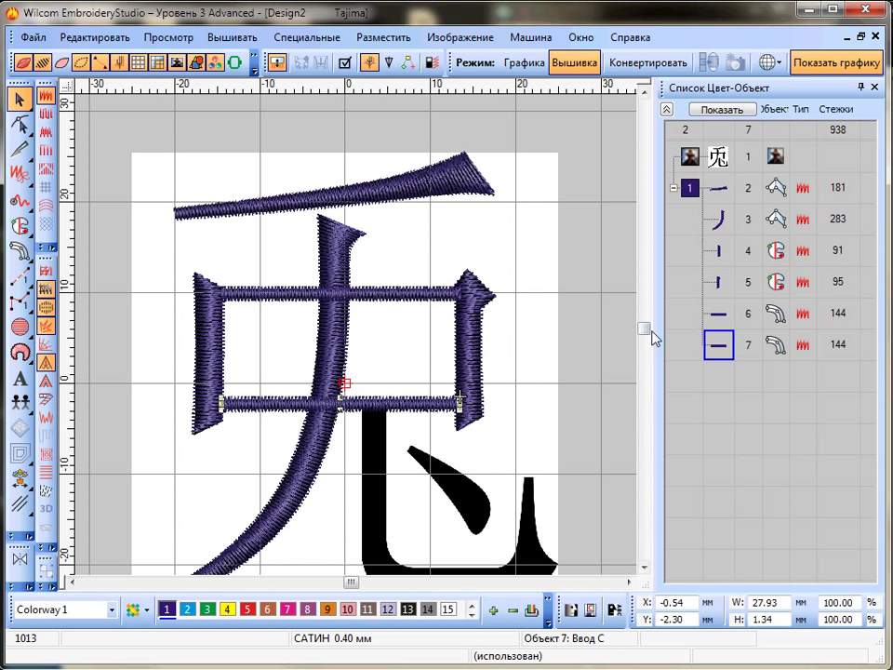
pyautogui.click(757, 384)
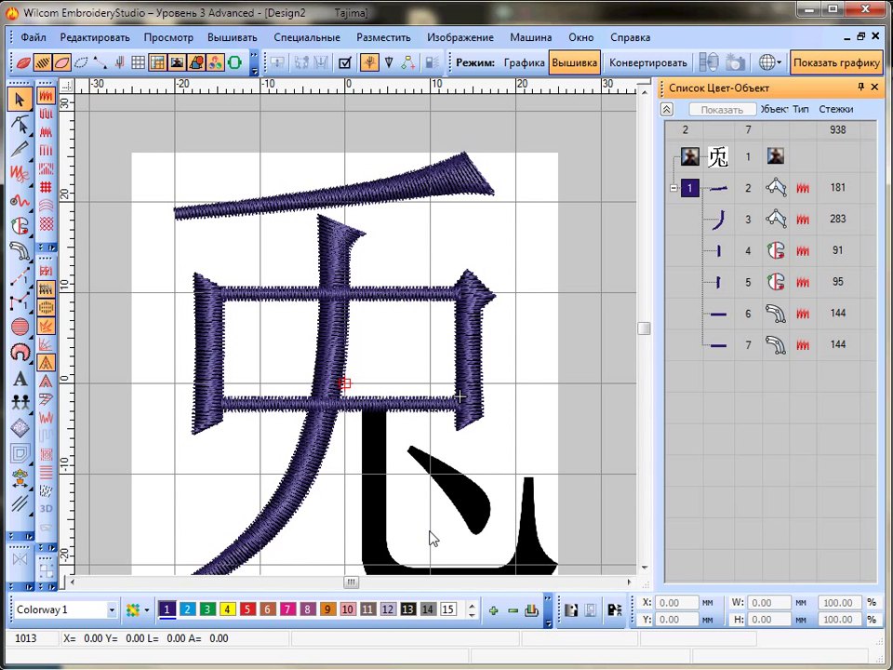
# Start a Complex Fill object for the L-shaped hooked stroke below the lower crossbar
pyautogui.scroll(-3, 642, 333)
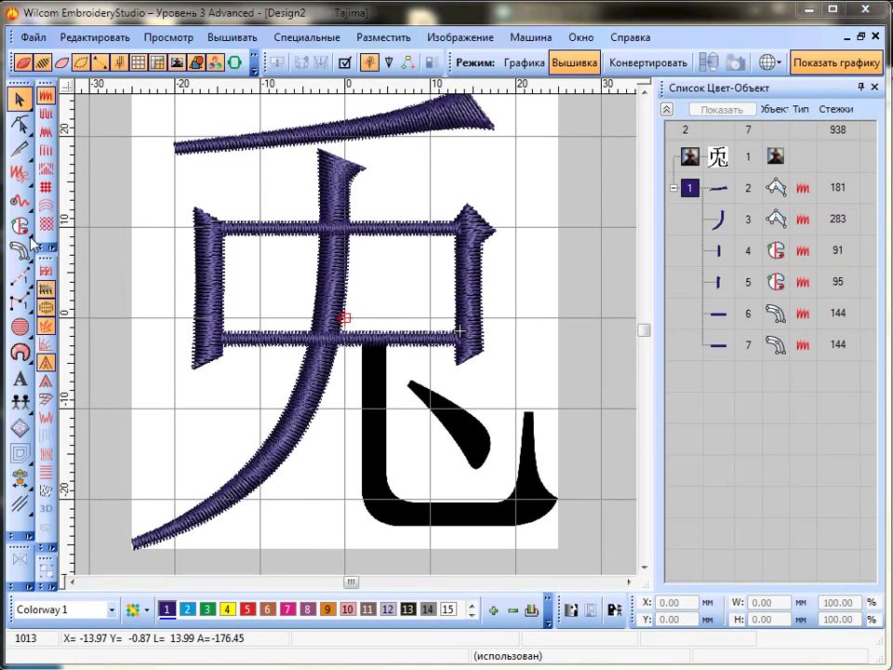
pyautogui.click(19, 233)
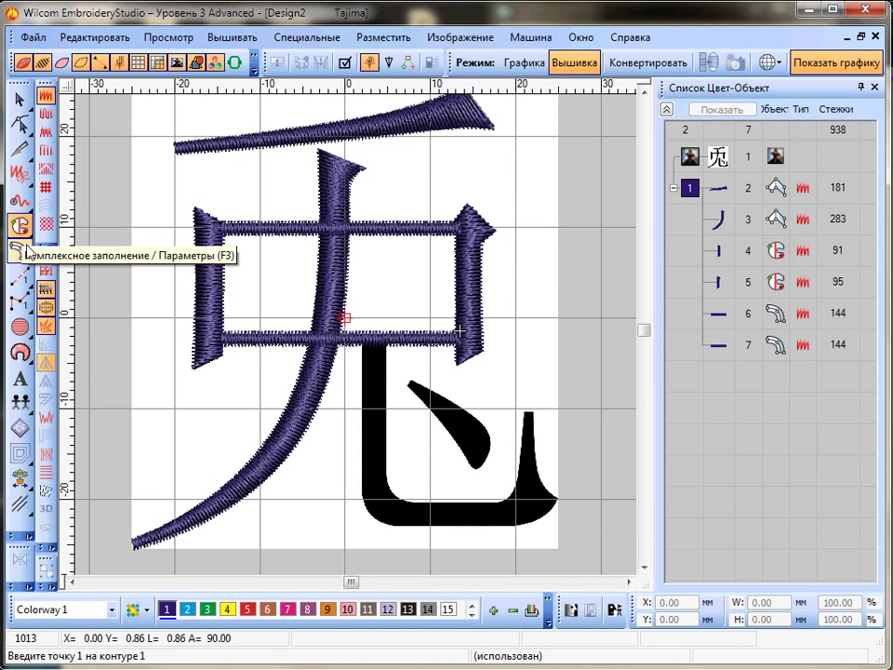
pyautogui.scroll(1, 390, 490)
pyautogui.scroll(-1, 361, 255)
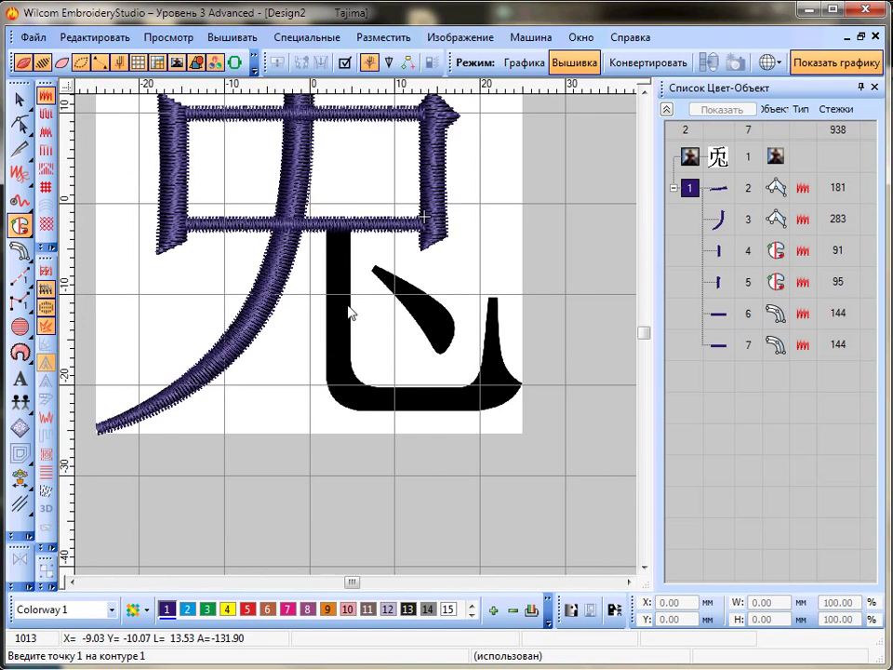
pyautogui.scroll(1, 349, 254)
pyautogui.click(305, 270)
pyautogui.click(306, 462)
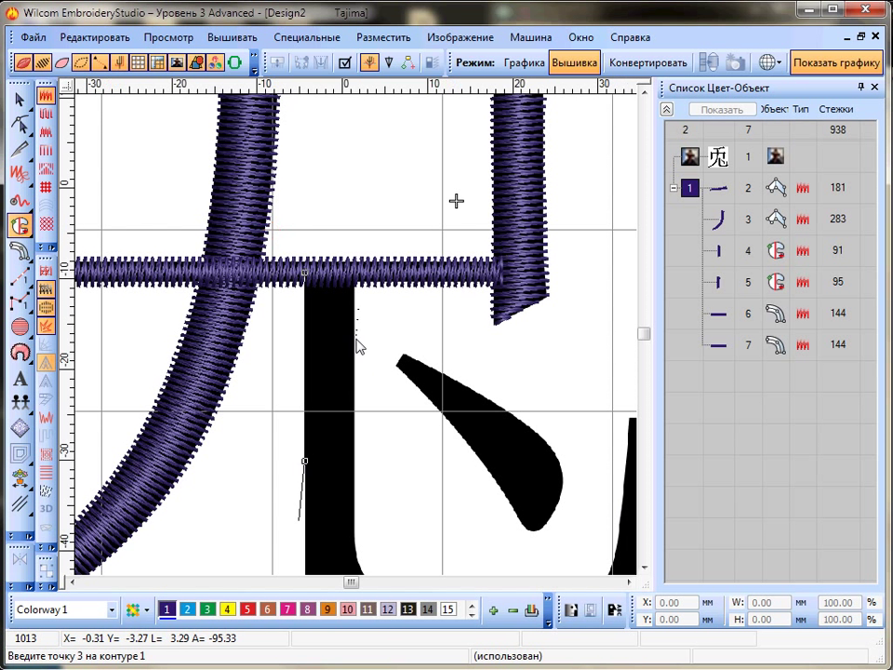
pyautogui.scroll(-2, 360, 313)
pyautogui.scroll(2, 359, 343)
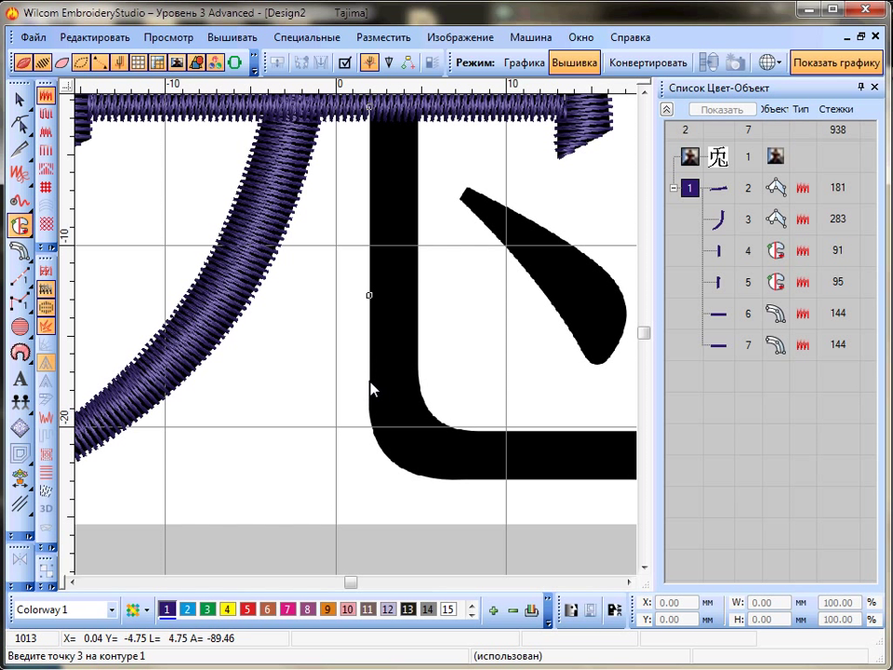
pyautogui.press('BackSpace')
pyautogui.press('BackSpace')
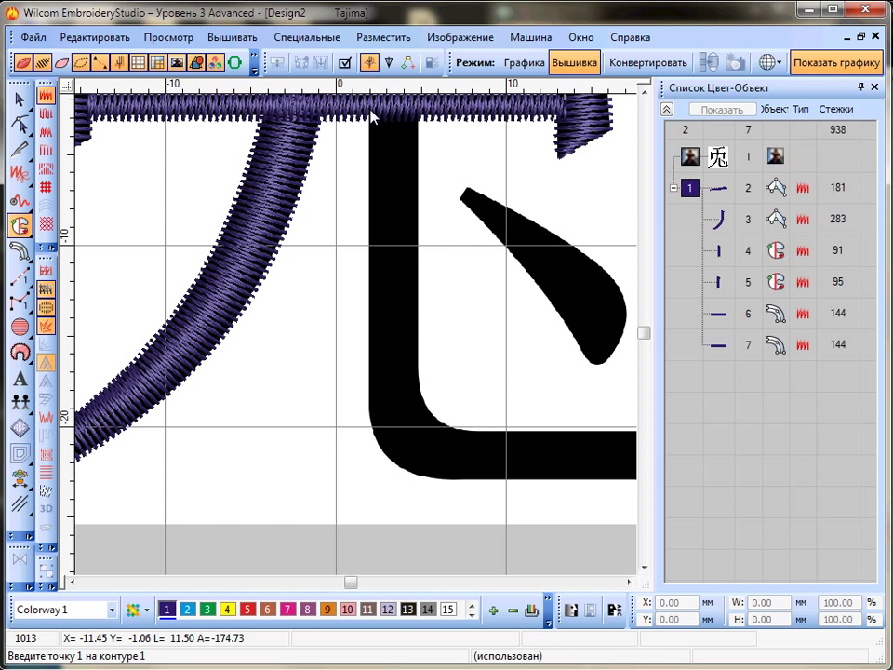
# Outline the hooked stroke's outer edge from the lower crossbar down around the corner and along the bottom to the pointed right tip
pyautogui.click(369, 112)
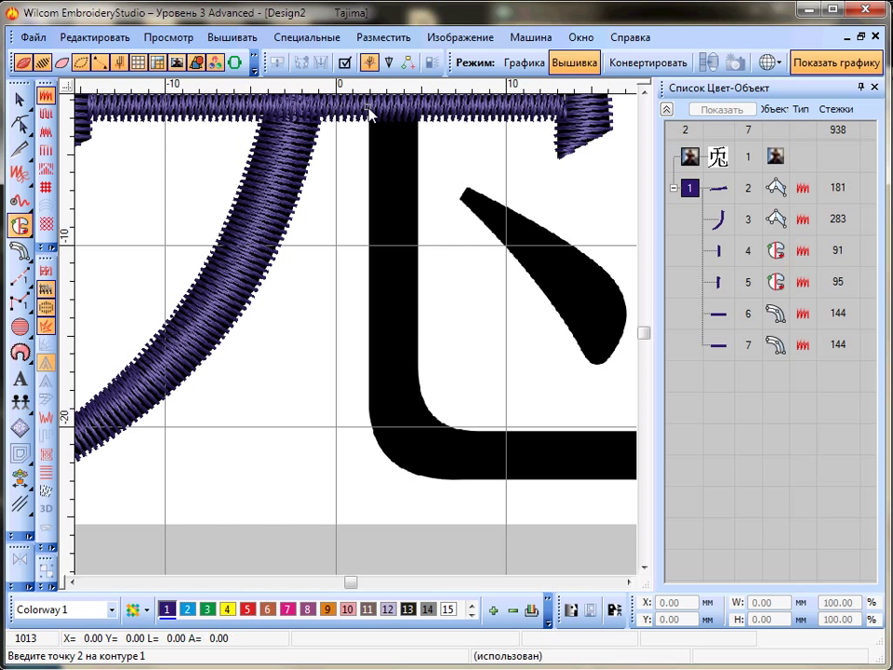
pyautogui.click(370, 291)
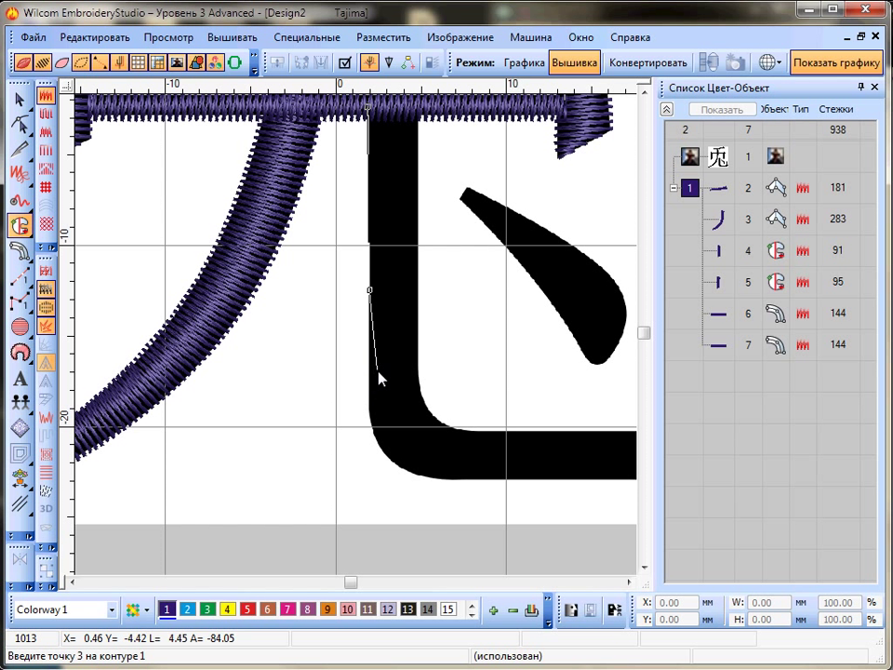
pyautogui.press('BackSpace')
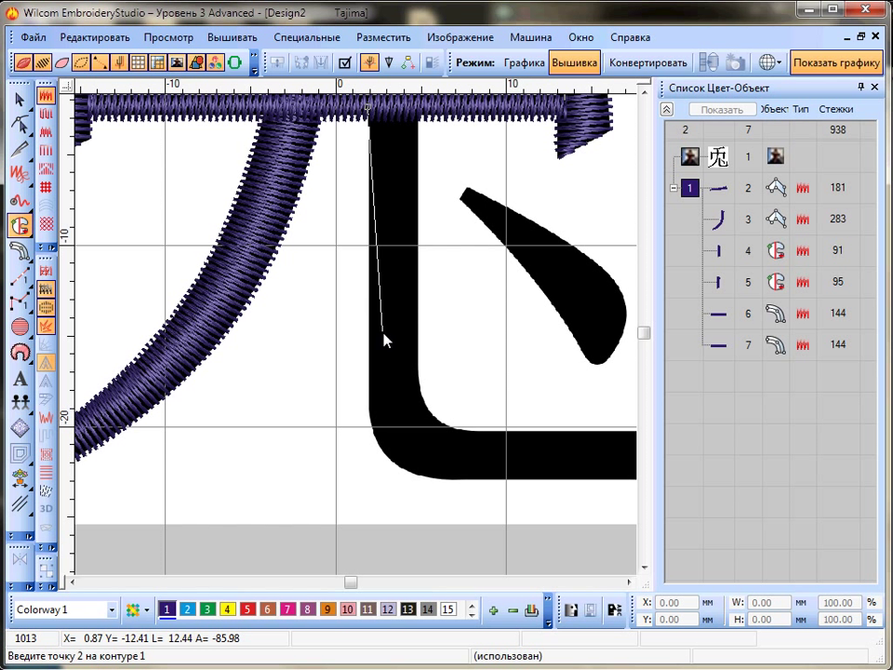
pyautogui.click(369, 383)
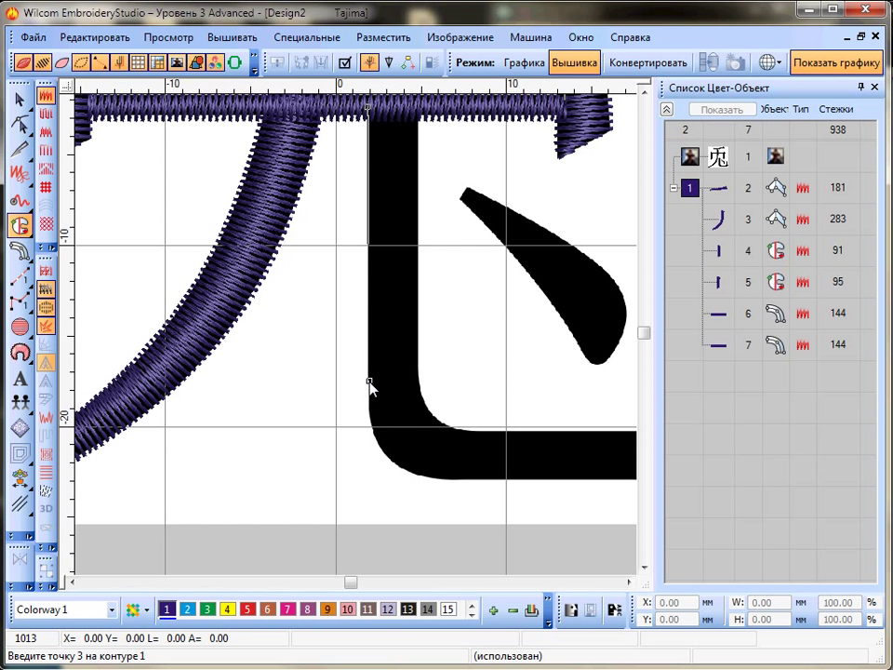
pyautogui.click(382, 448)
pyautogui.click(453, 481)
pyautogui.click(371, 378)
pyautogui.click(456, 368)
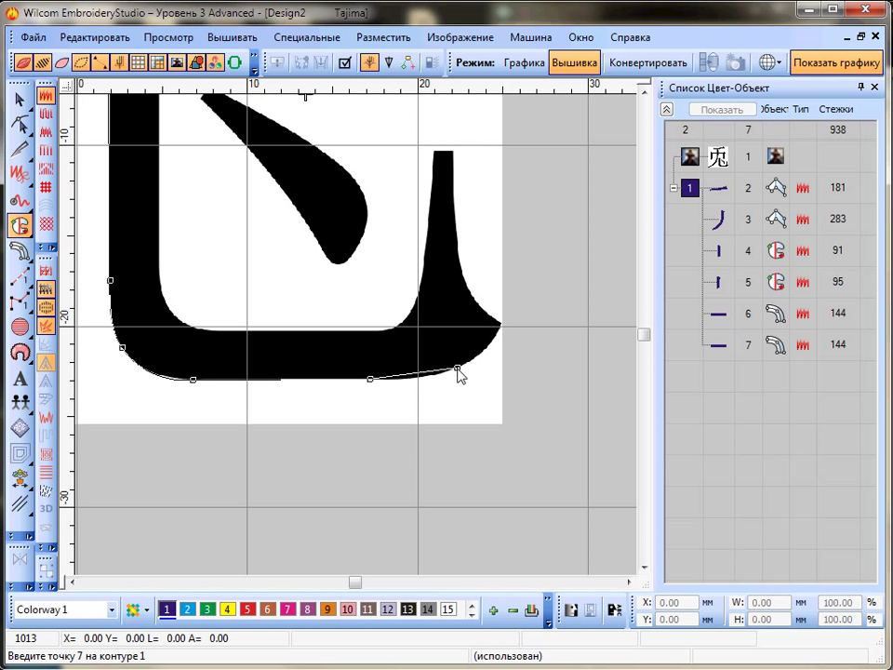
pyautogui.click(500, 326)
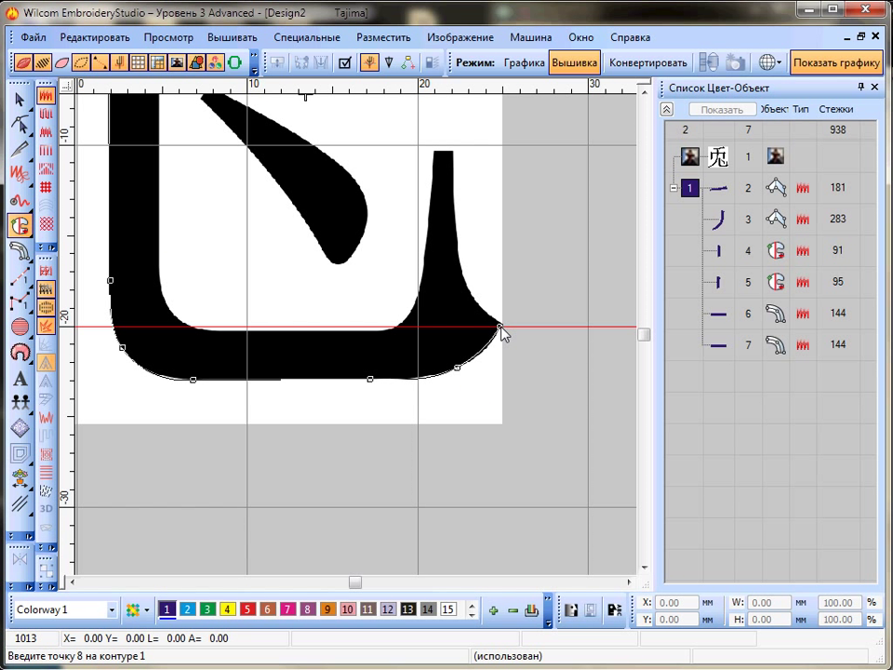
# Continue the outline around the upturned hook: up its curved right side, across its flat top and down to the inner corner
pyautogui.click(454, 217)
pyautogui.click(454, 173)
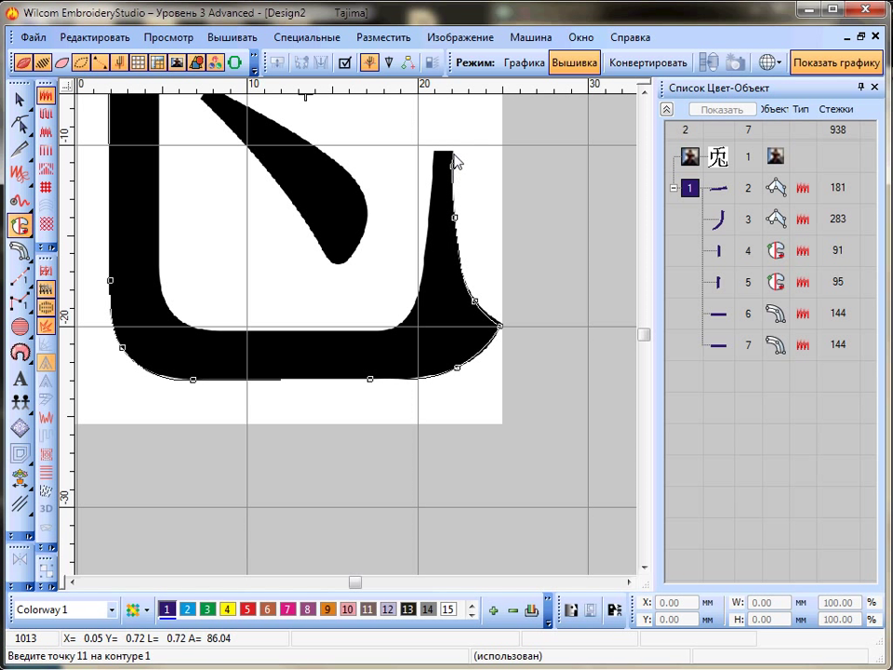
pyautogui.click(453, 152)
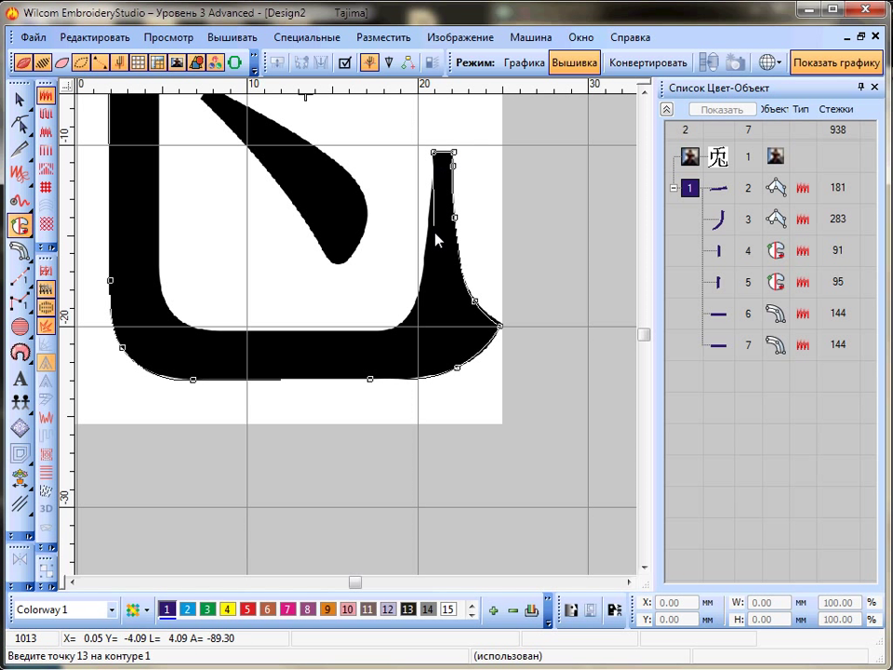
pyautogui.click(425, 262)
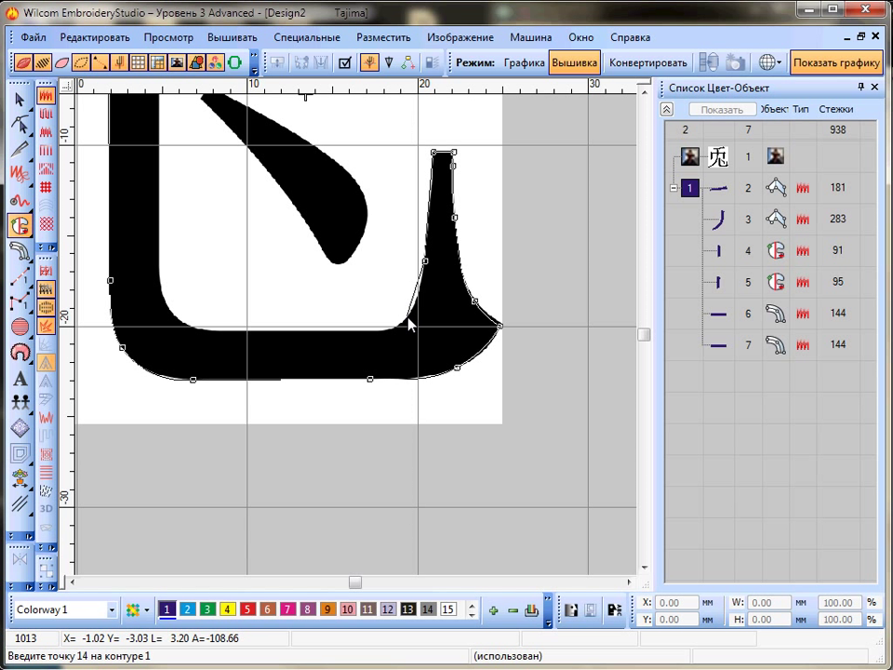
pyautogui.click(409, 319)
# Trace the stroke's inner edge back to the lower crossbar, then close the outline and generate the satin fill
pyautogui.click(370, 330)
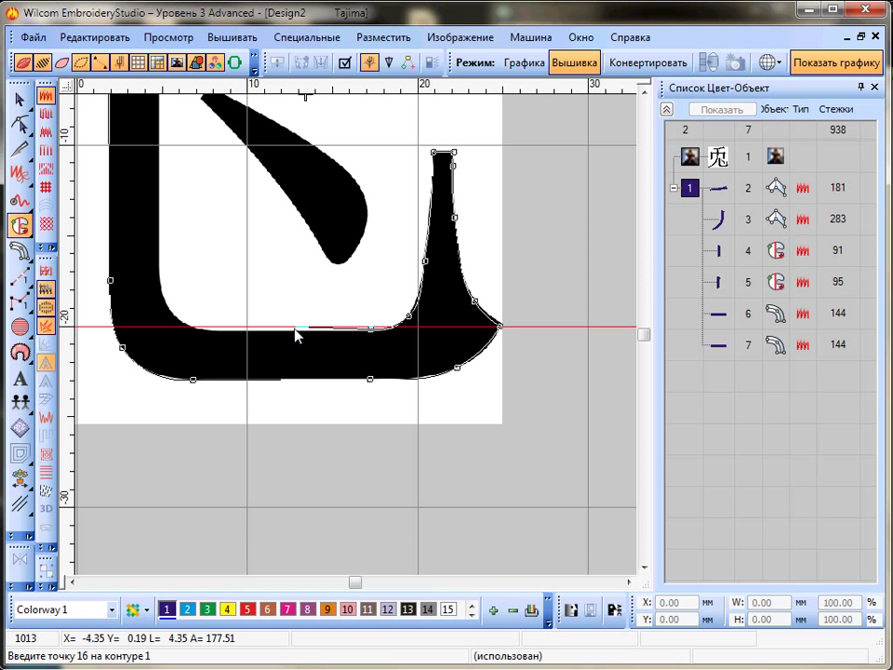
pyautogui.click(230, 330)
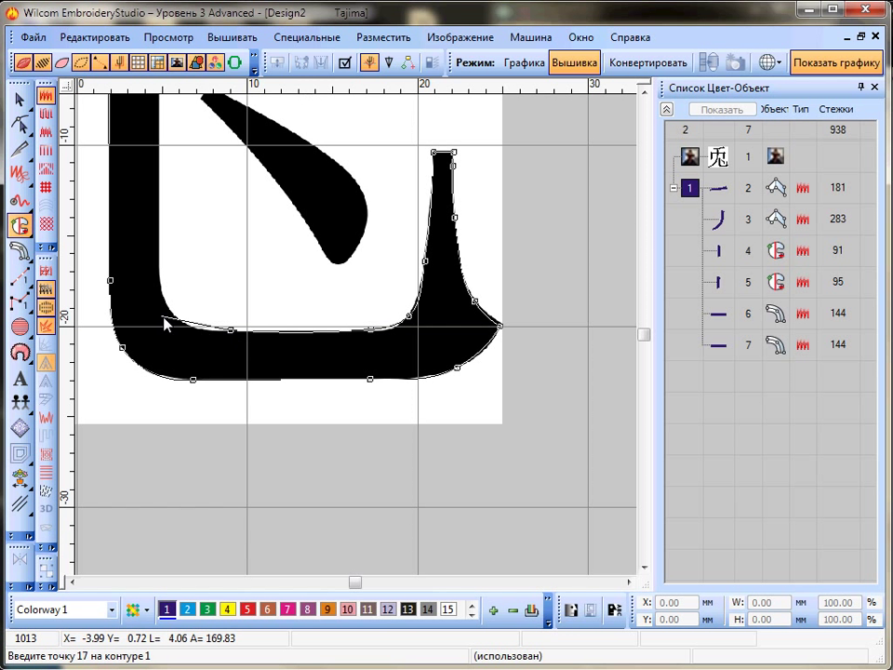
pyautogui.click(180, 320)
pyautogui.click(162, 261)
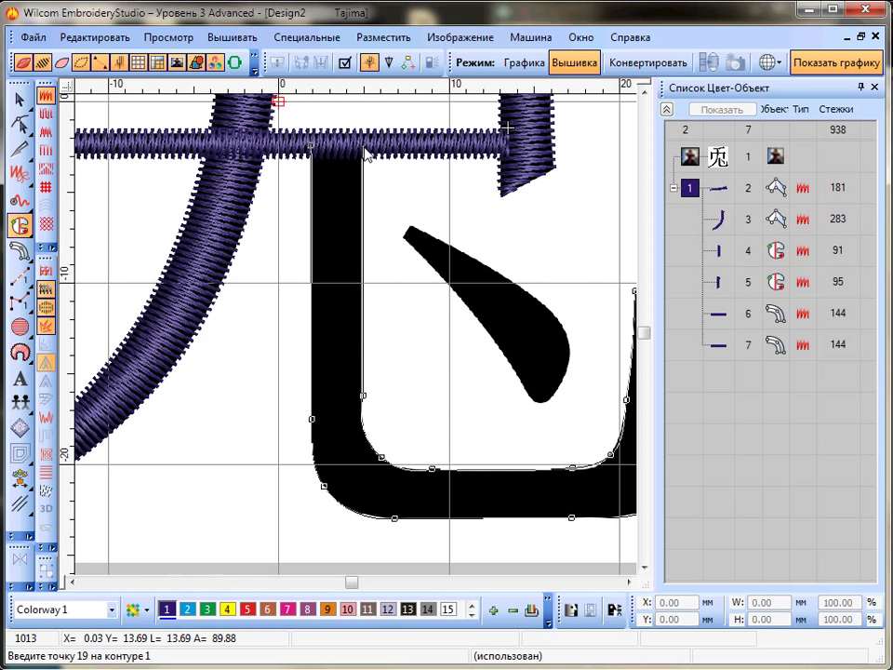
pyautogui.click(363, 147)
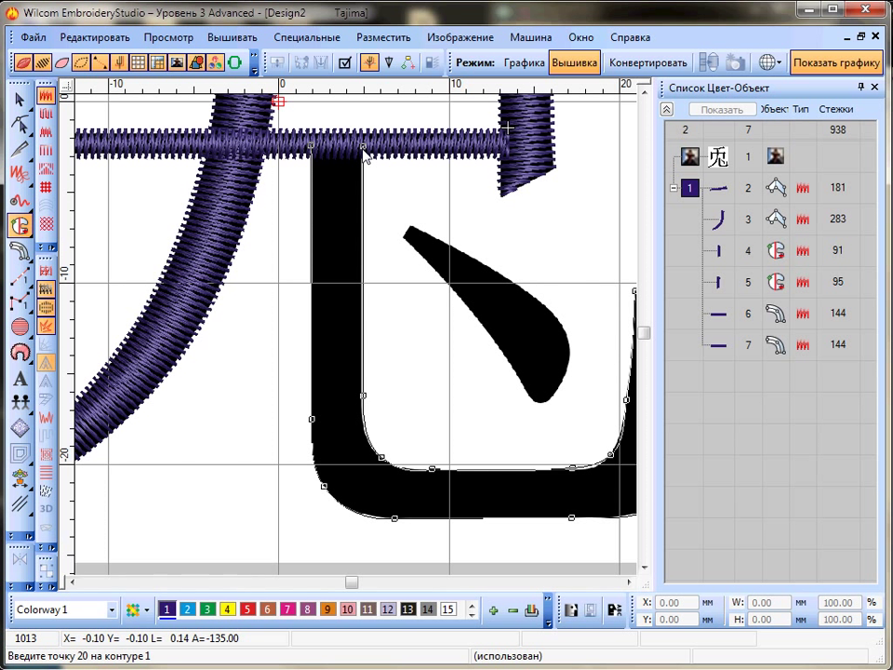
pyautogui.press('Return')
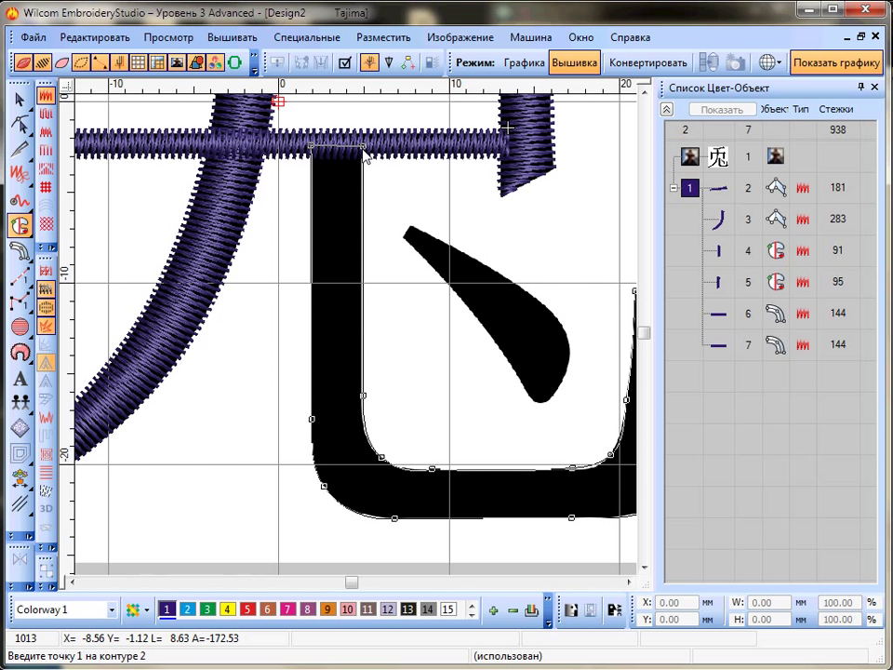
pyautogui.press('Return')
pyautogui.press('Return')
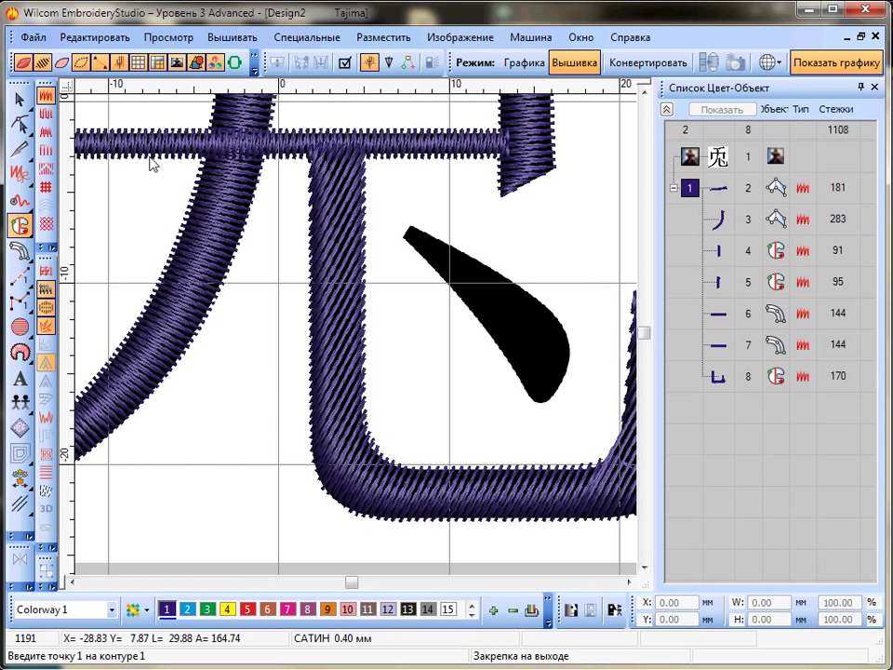
# Reshape the hooked stroke by lowering the curve point on the hook's right side and smoothing the lower right curve with an extra curve point
pyautogui.click(28, 101)
pyautogui.moveTo(352, 581); pyautogui.dragTo(355, 583)
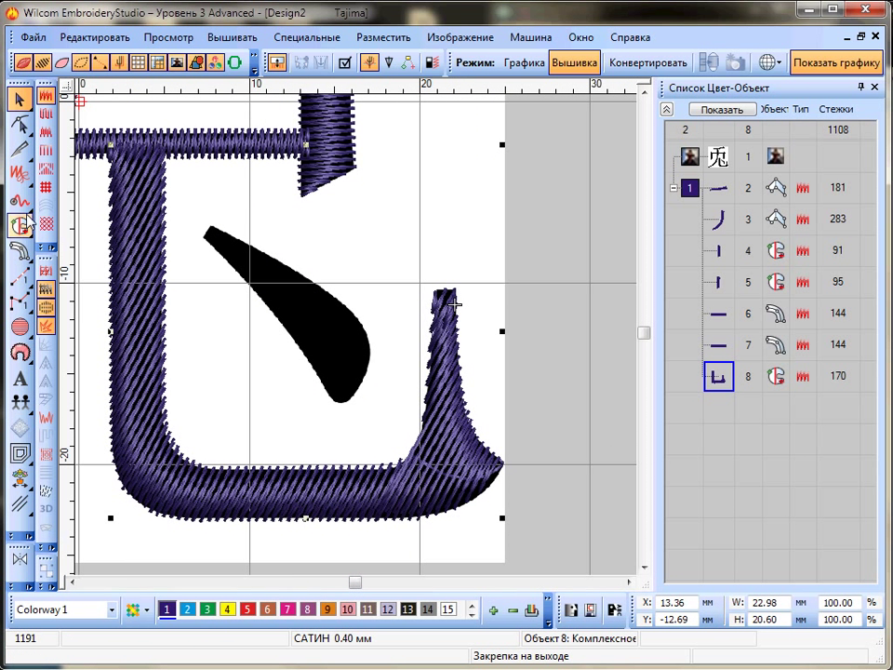
pyautogui.click(16, 124)
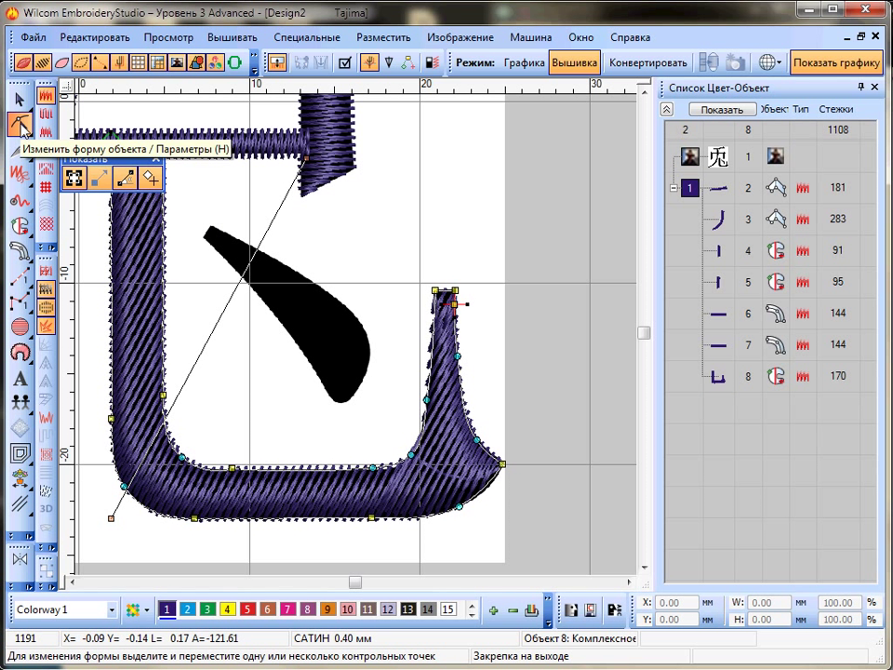
pyautogui.moveTo(457, 356); pyautogui.dragTo(457, 363)
pyautogui.click(500, 464)
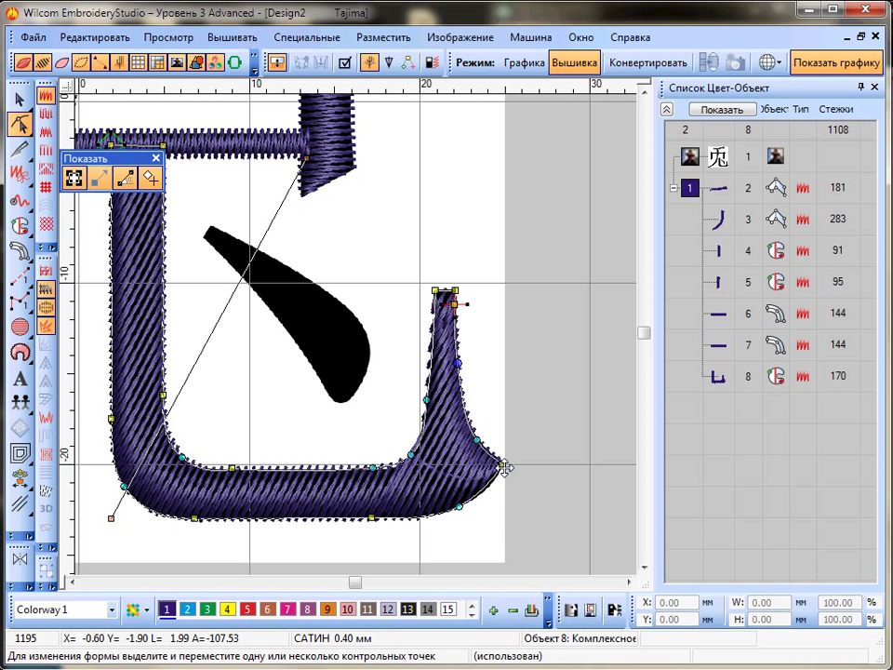
pyautogui.moveTo(462, 505)
pyautogui.mouseDown()
pyautogui.moveTo(482, 492)
pyautogui.moveTo(445, 511)
pyautogui.mouseUp()
pyautogui.rightClick(456, 512)
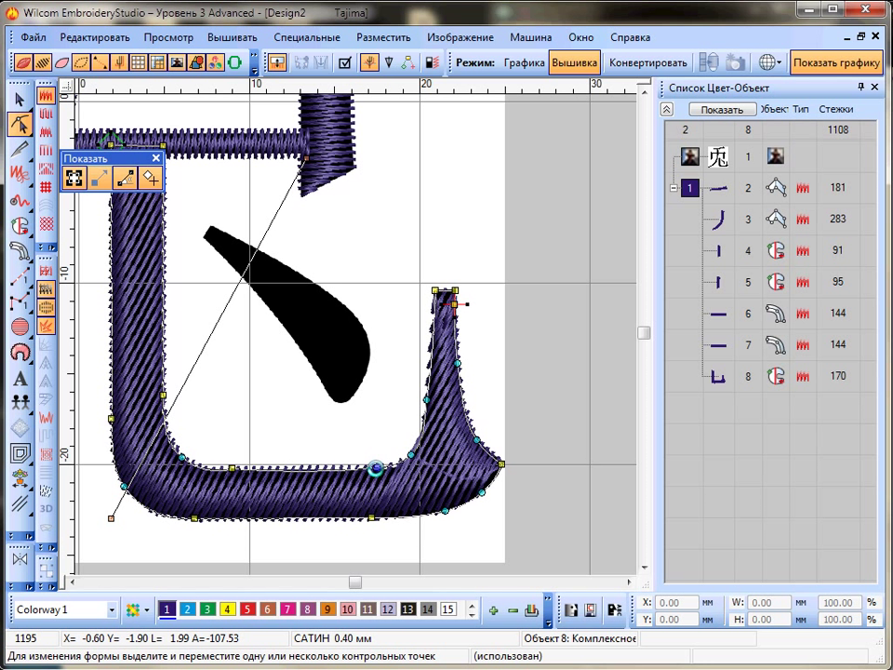
# Replace the curve point at the right end of the inner bottom edge with a corner point and adjust the hook's inner curve
pyautogui.click(328, 468)
pyautogui.moveTo(315, 452); pyautogui.dragTo(365, 486)
pyautogui.press('Delete')
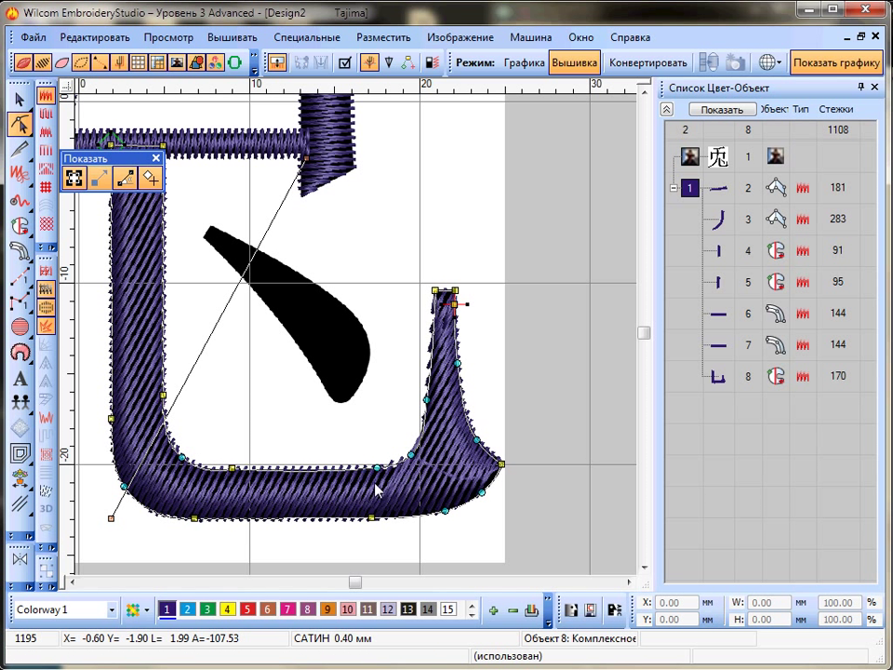
pyautogui.click(356, 469)
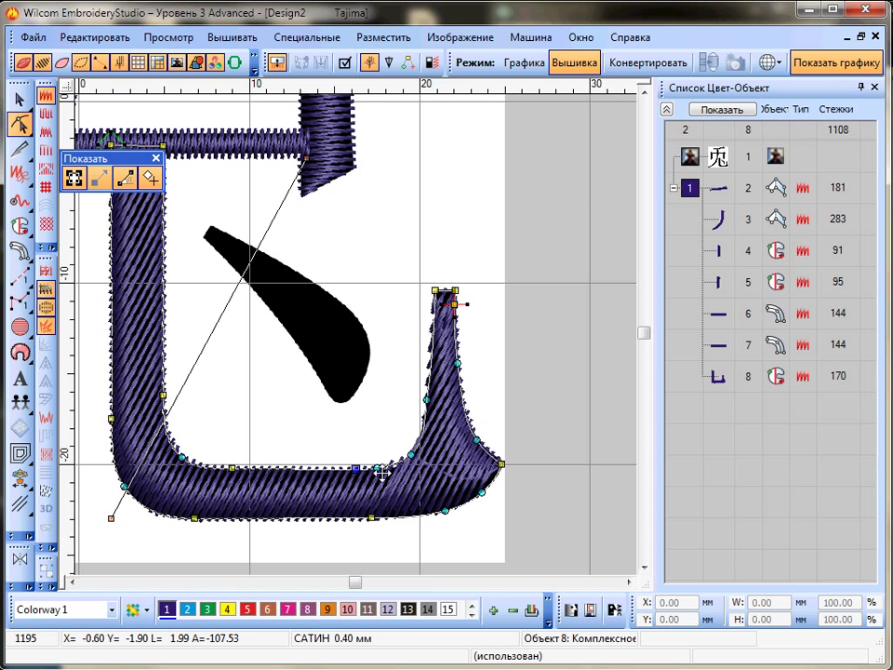
pyautogui.rightClick(380, 468)
pyautogui.press('Delete')
pyautogui.click(411, 457)
pyautogui.click(410, 457)
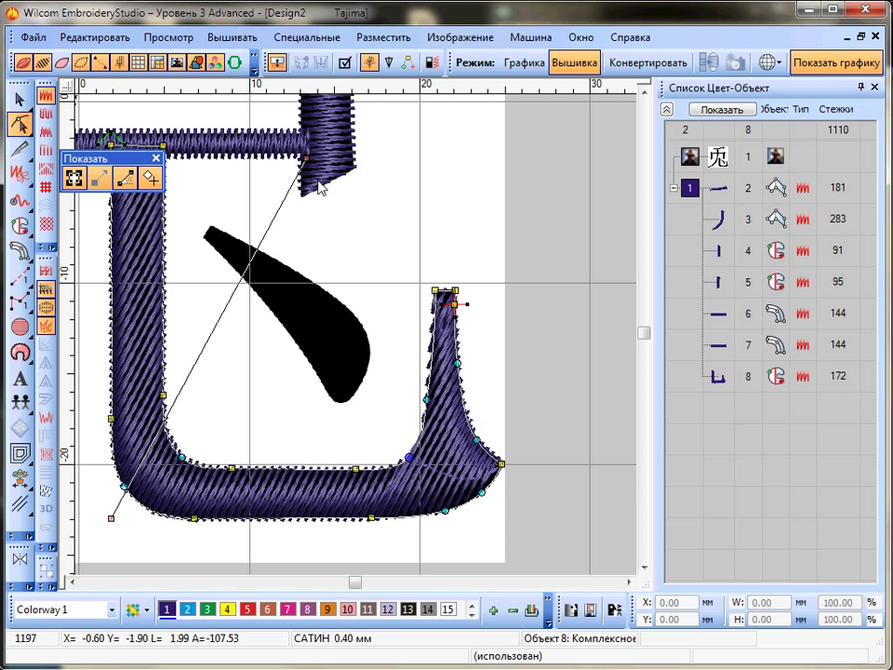
pyautogui.click(18, 96)
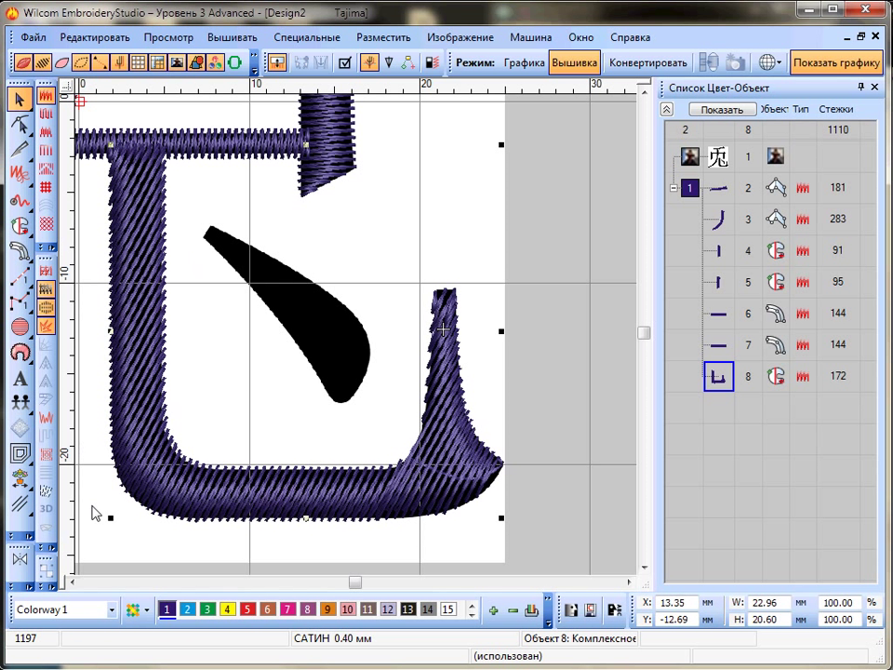
pyautogui.scroll(-2, 344, 346)
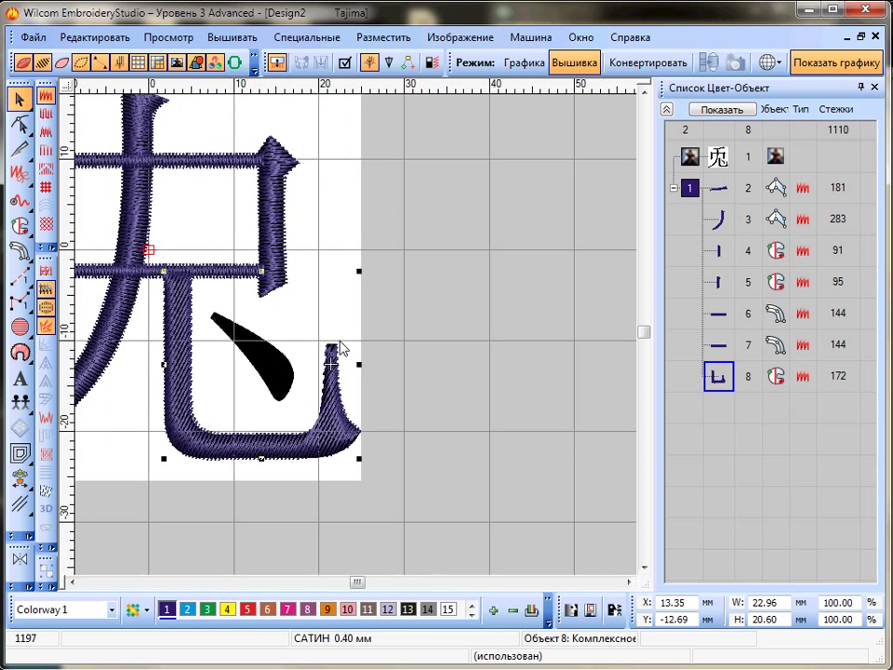
pyautogui.scroll(2, 358, 343)
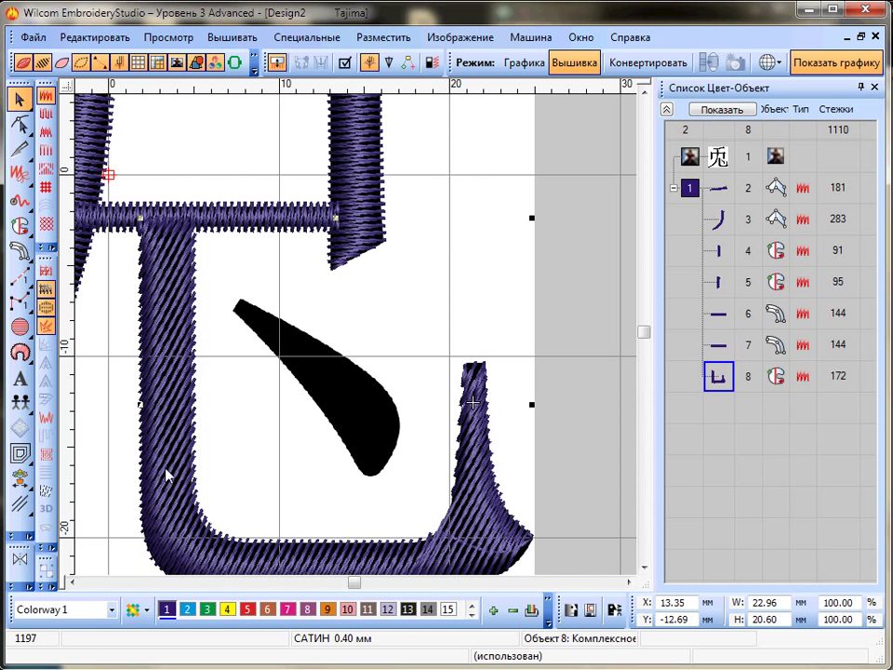
pyautogui.scroll(-1, 252, 522)
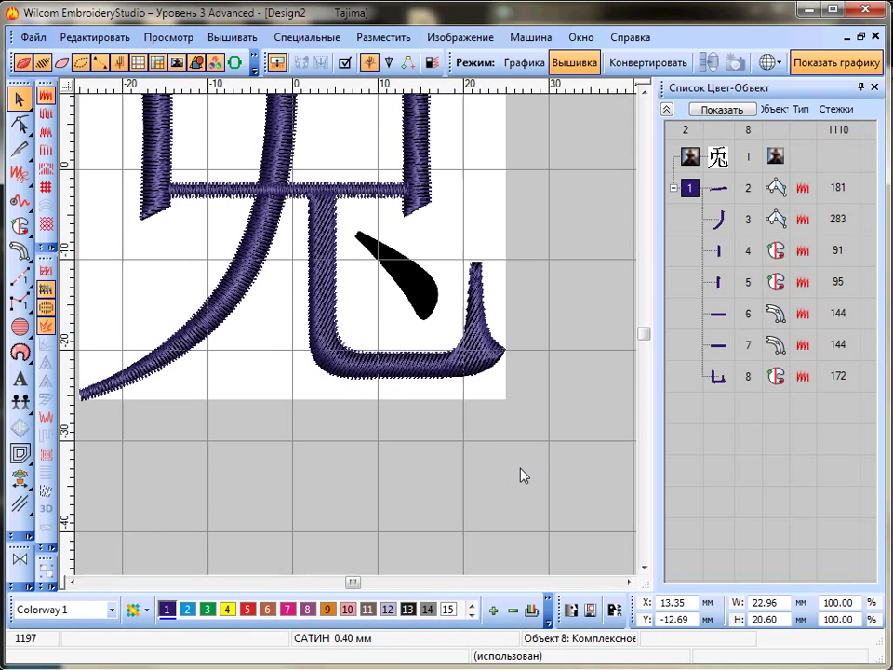
pyautogui.click(491, 441)
pyautogui.scroll(1, 474, 279)
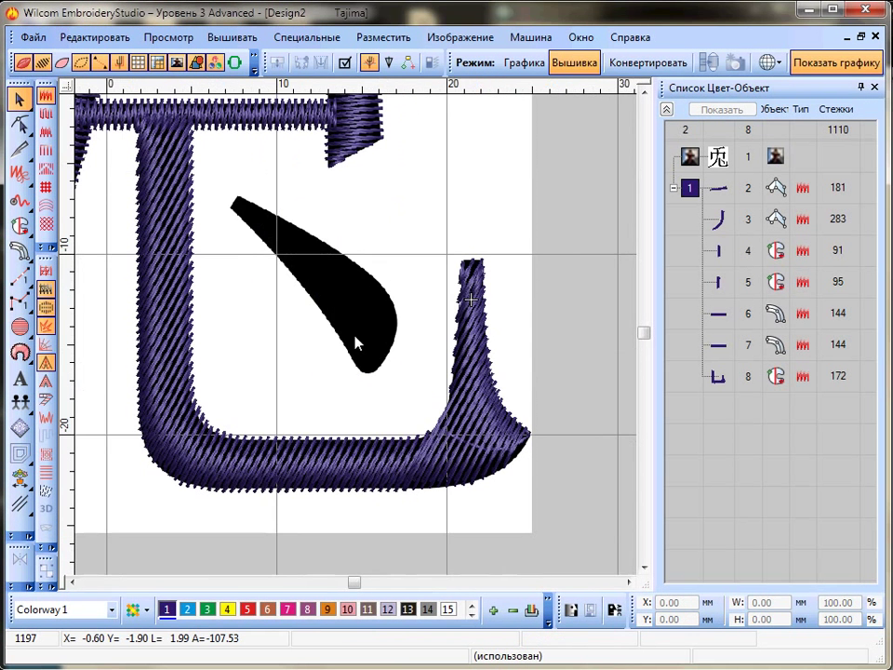
# Select the hooked stroke and add two horizontal stitch angle lines across the upper and middle parts of its vertical arm
pyautogui.click(168, 249)
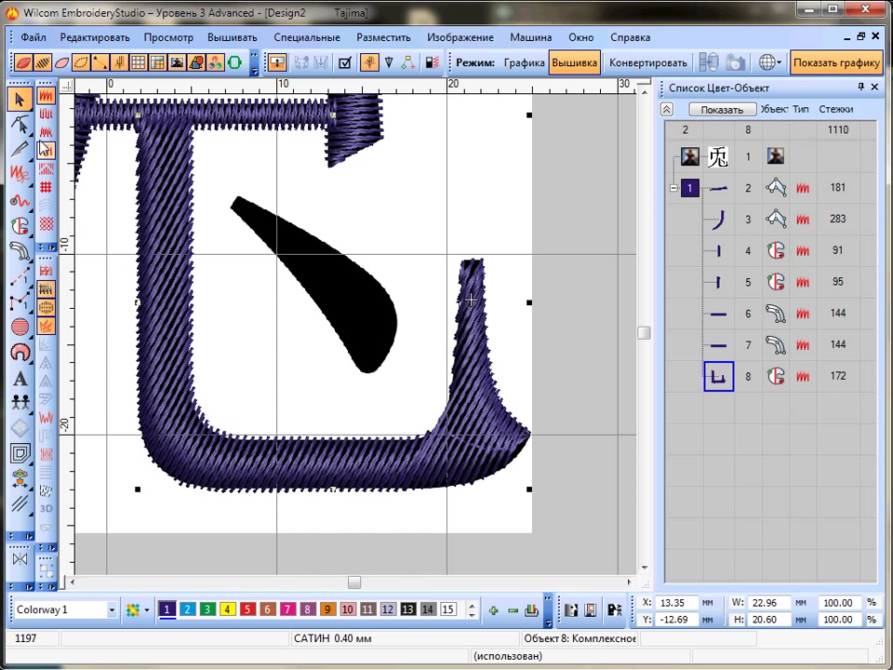
pyautogui.moveTo(34, 139)
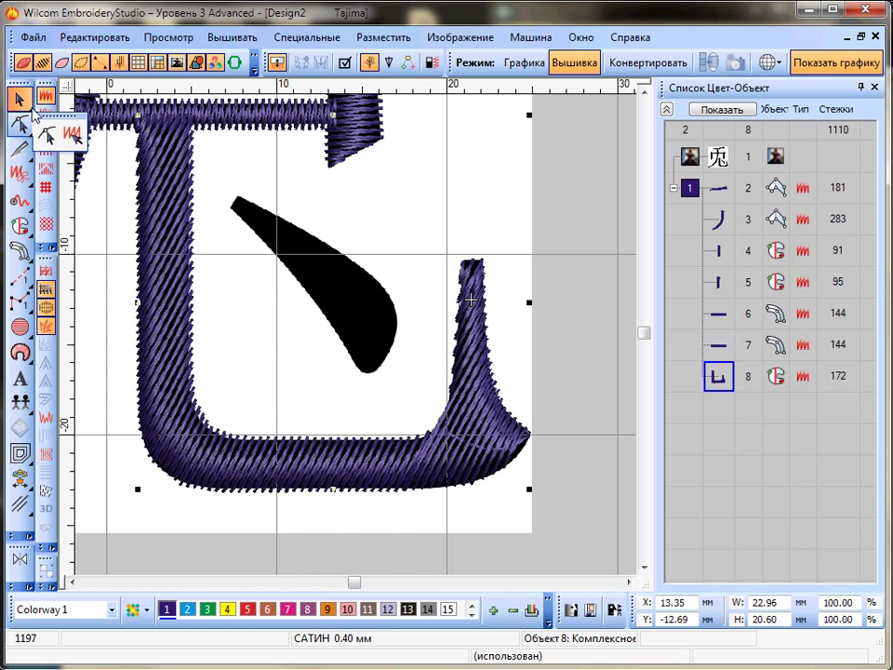
pyautogui.moveTo(34, 165)
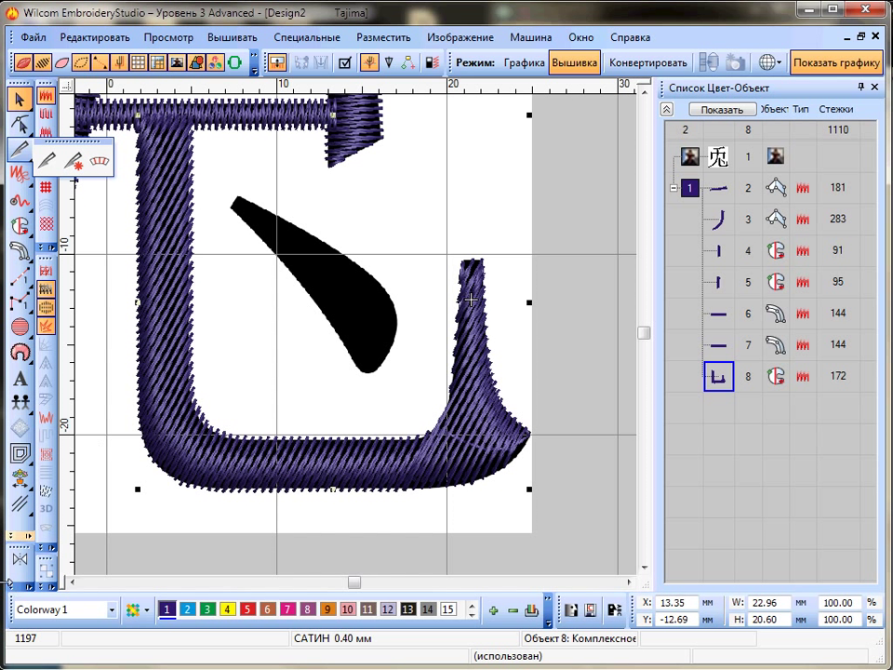
pyautogui.click(19, 503)
pyautogui.moveTo(23, 517)
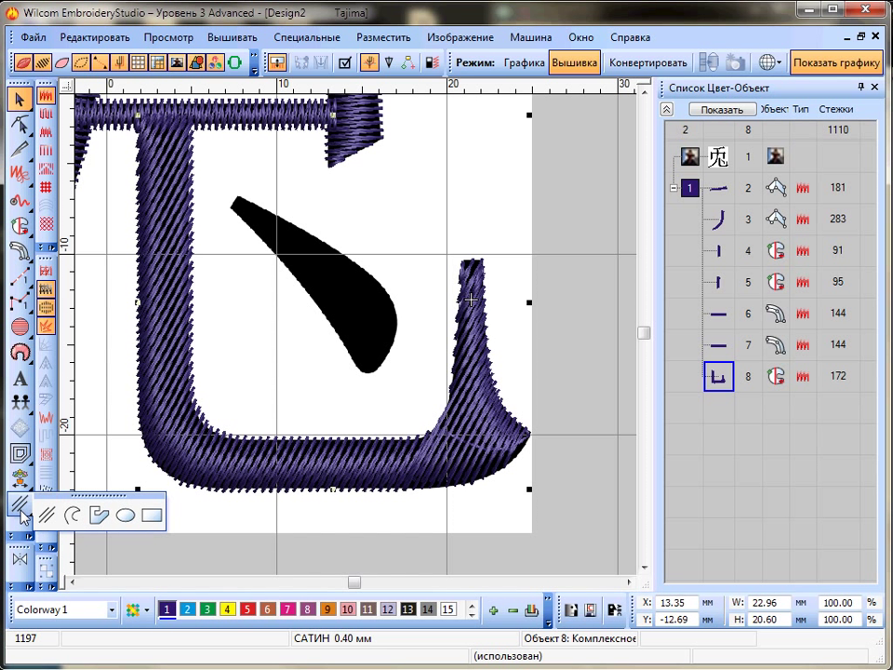
pyautogui.click(607, 233)
pyautogui.click(427, 478)
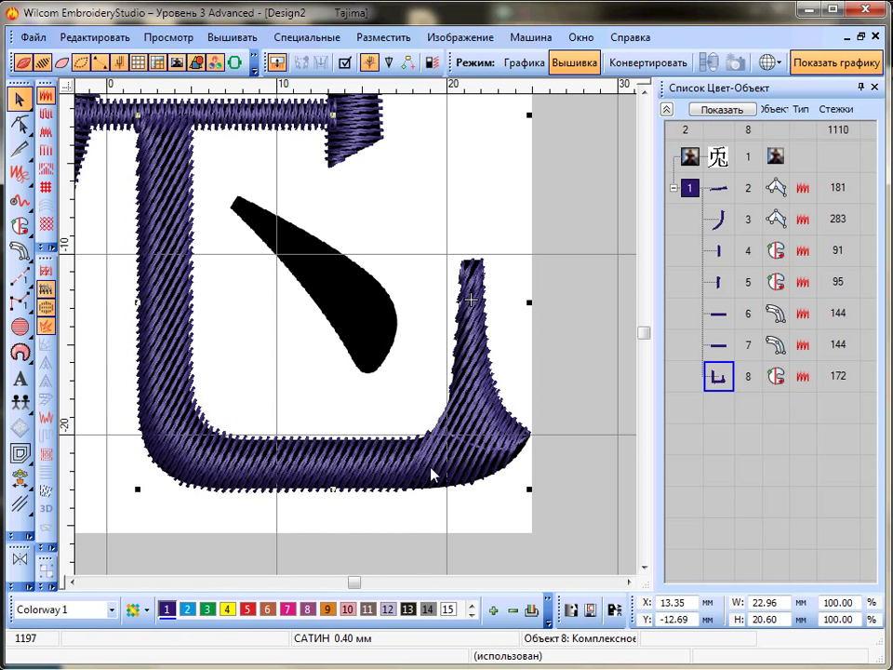
pyautogui.hotkey('ctrl', 'h')
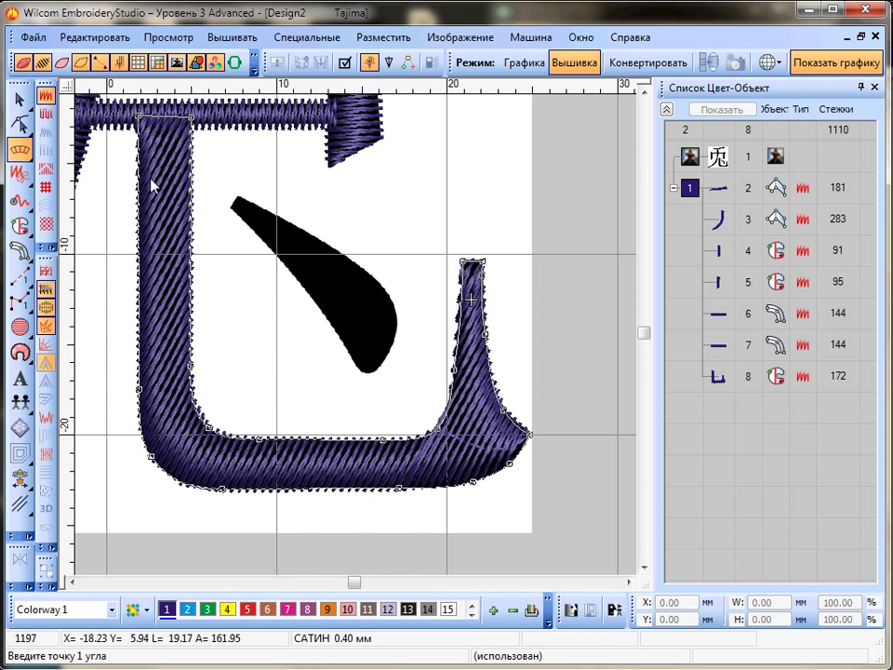
pyautogui.click(118, 148)
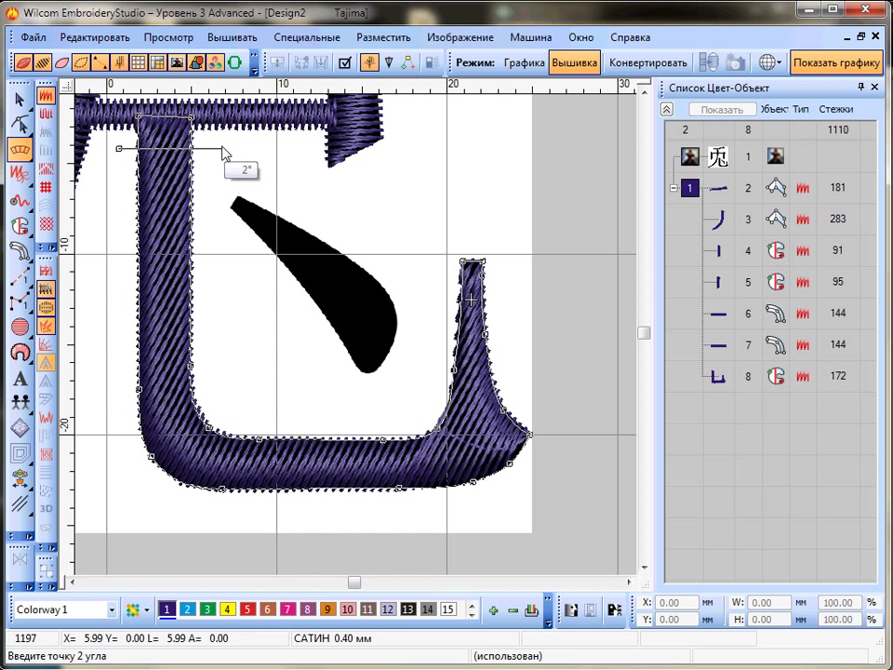
pyautogui.click(222, 148)
pyautogui.click(117, 307)
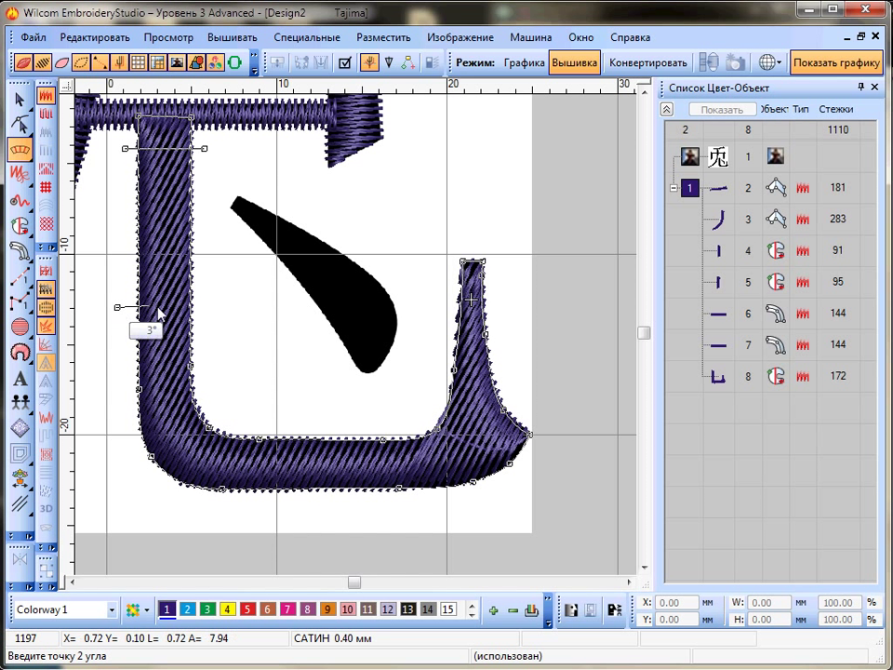
pyautogui.click(203, 307)
# Add a diagonal angle line through the stroke's rounded corner, a vertical one across its bottom bar and a slanted one before the hook
pyautogui.click(130, 472)
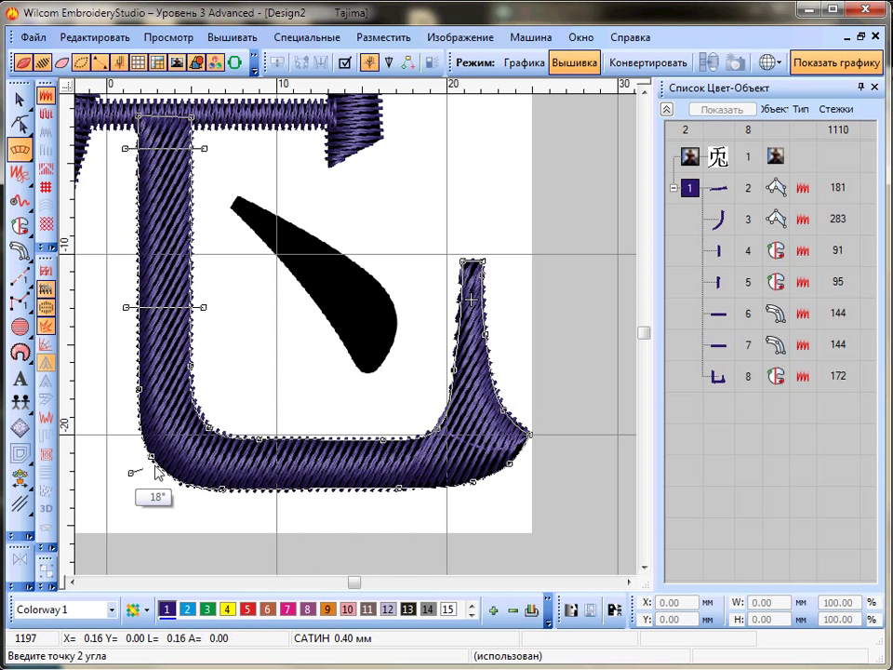
pyautogui.click(216, 406)
pyautogui.click(299, 499)
pyautogui.click(302, 423)
pyautogui.click(455, 505)
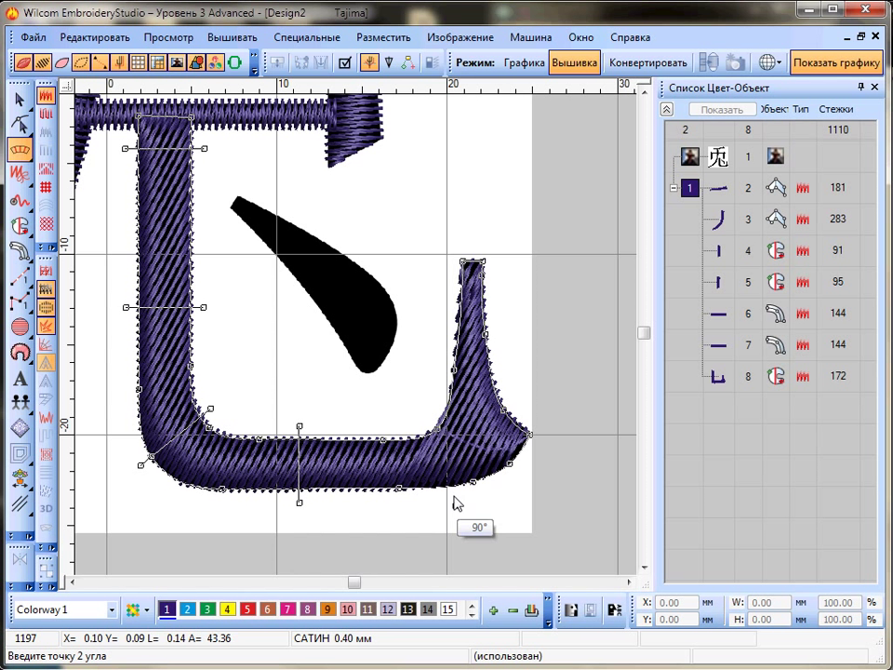
pyautogui.click(418, 425)
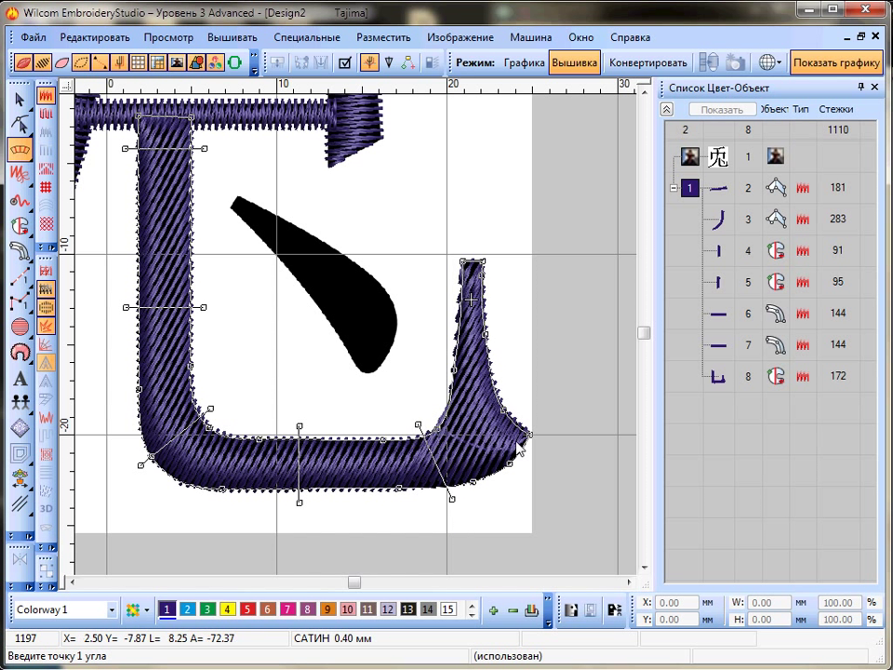
# Add an oblique angle line through the hook's flare and two horizontal ones across its upright part, then regenerate the stitches
pyautogui.click(535, 452)
pyautogui.click(437, 402)
pyautogui.click(502, 366)
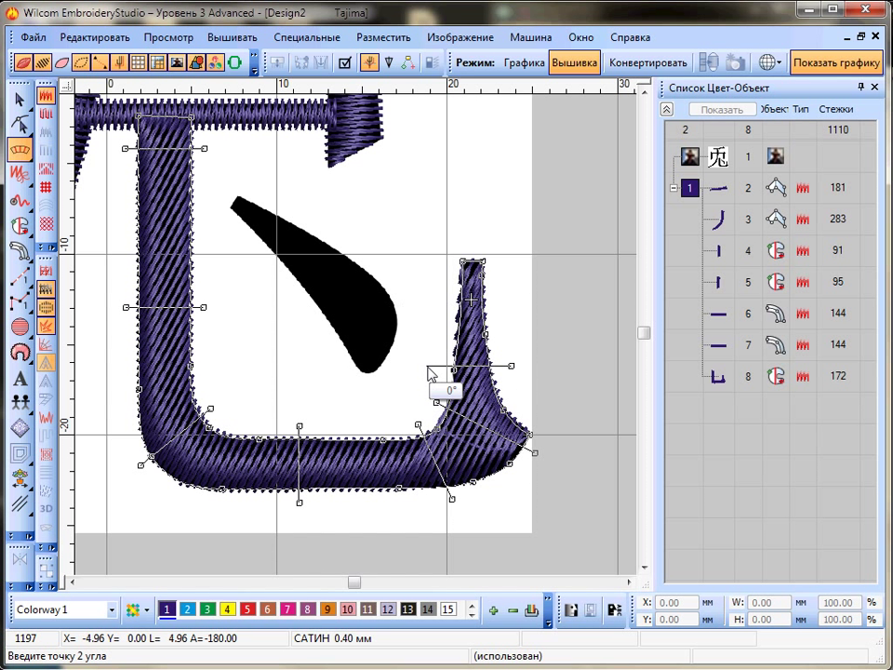
pyautogui.click(441, 366)
pyautogui.click(494, 281)
pyautogui.click(450, 280)
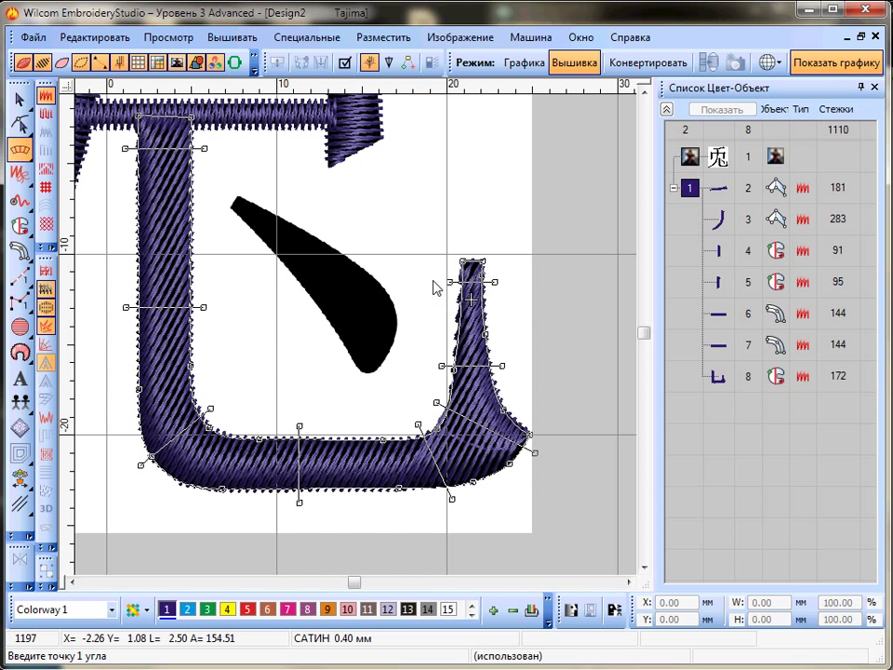
pyautogui.press('Return')
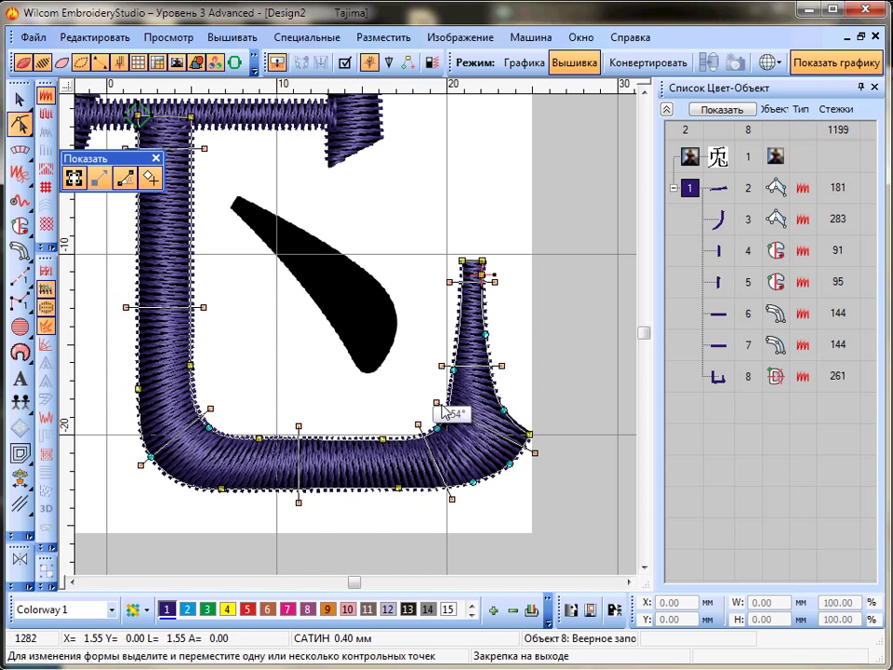
pyautogui.press('Escape')
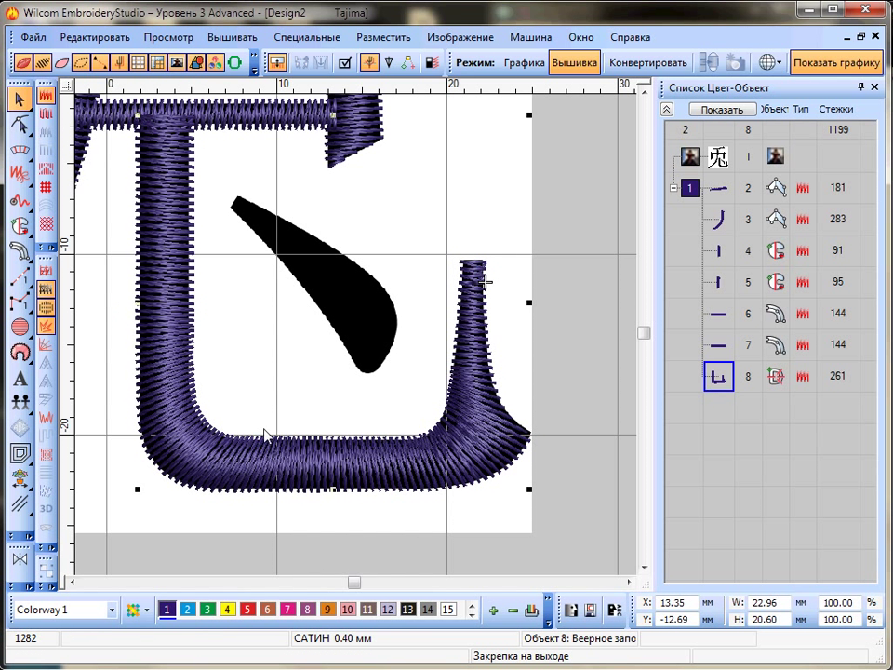
pyautogui.hotkey('shift', 'z')
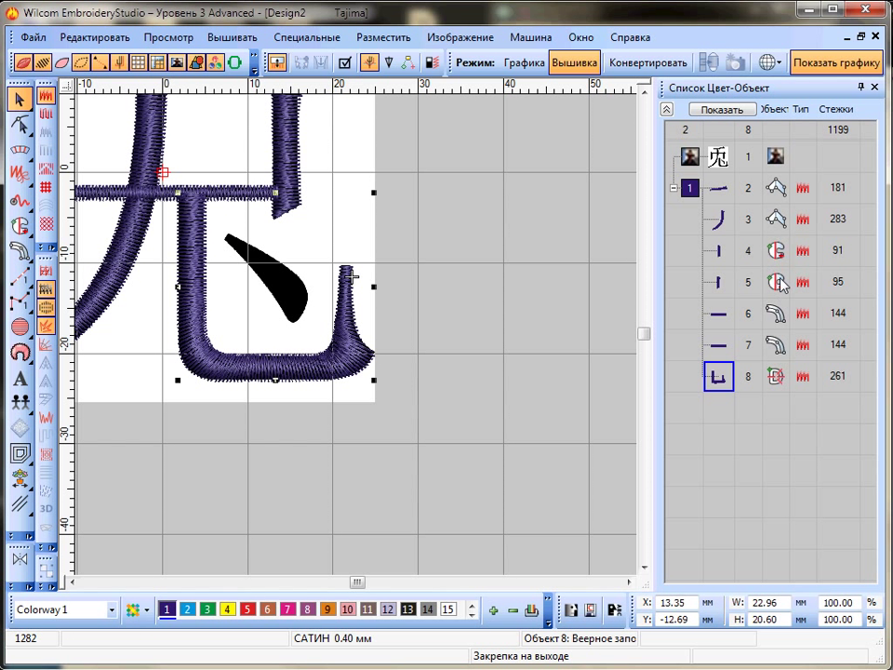
pyautogui.moveTo(32, 240)
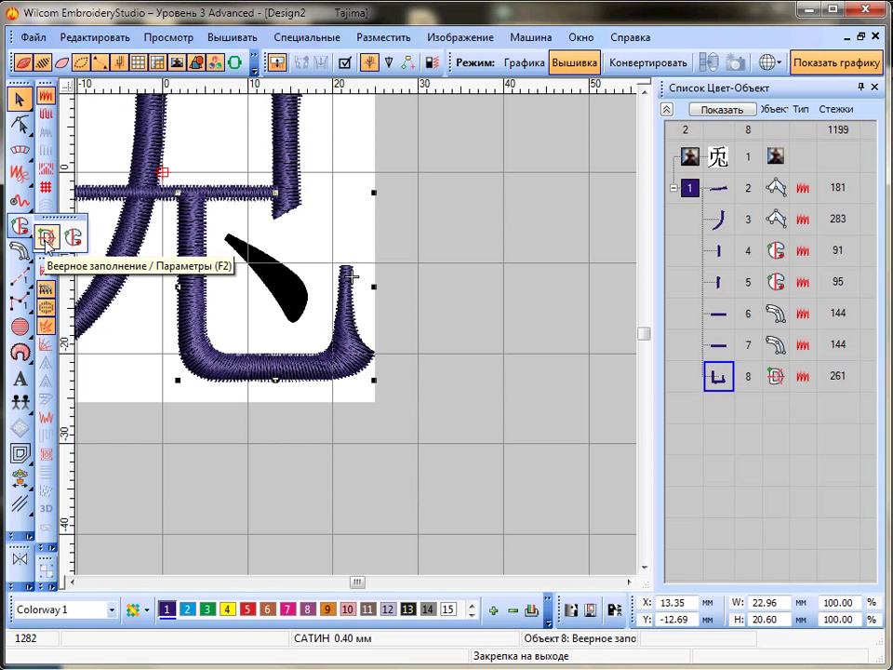
pyautogui.click(470, 273)
pyautogui.click(244, 356)
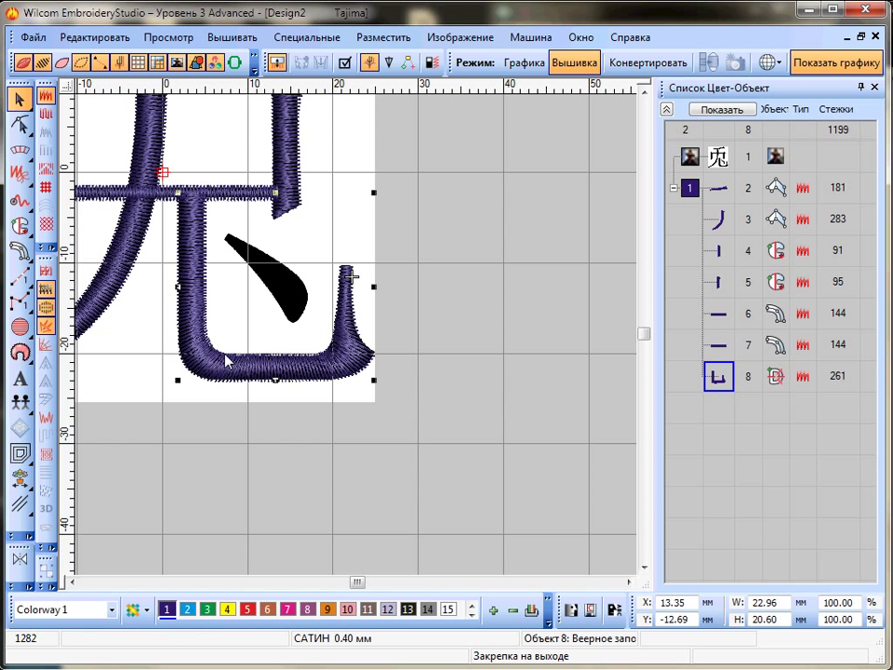
pyautogui.moveTo(32, 266)
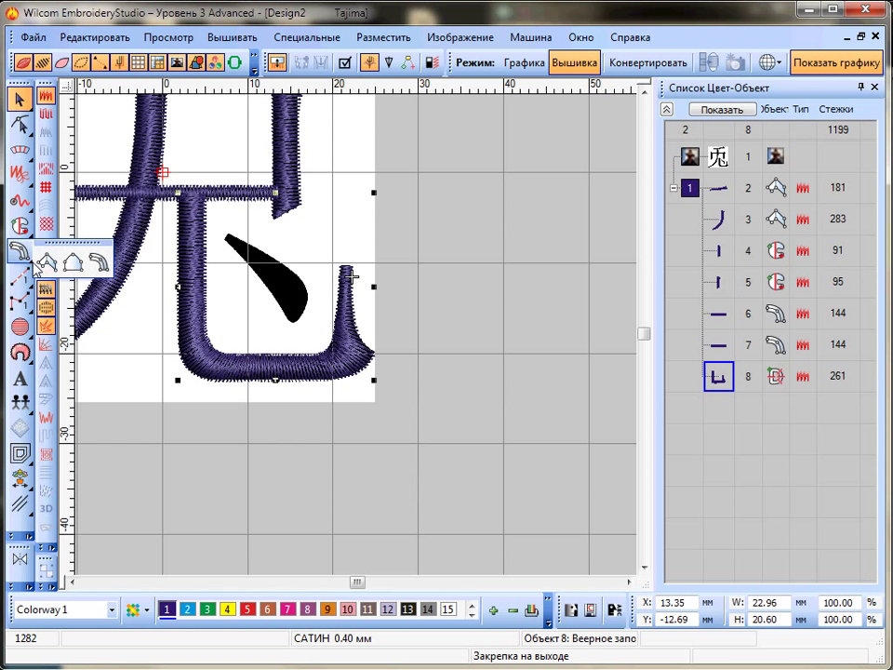
pyautogui.click(452, 393)
pyautogui.scroll(2, 159, 320)
pyautogui.scroll(-2, 386, 349)
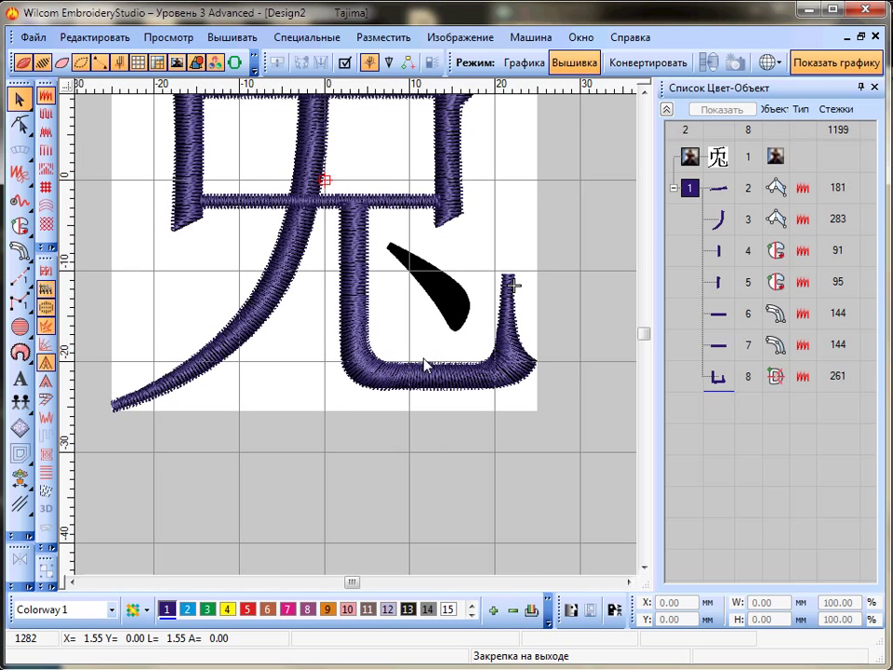
pyautogui.click(542, 371)
pyautogui.click(453, 426)
# Start a Fan Fill (Веерное заполнение) object on the black drop-shaped dot, tracing its blunt tip and upper edge down to the outer bulge
pyautogui.scroll(2, 359, 339)
pyautogui.scroll(-1, 343, 349)
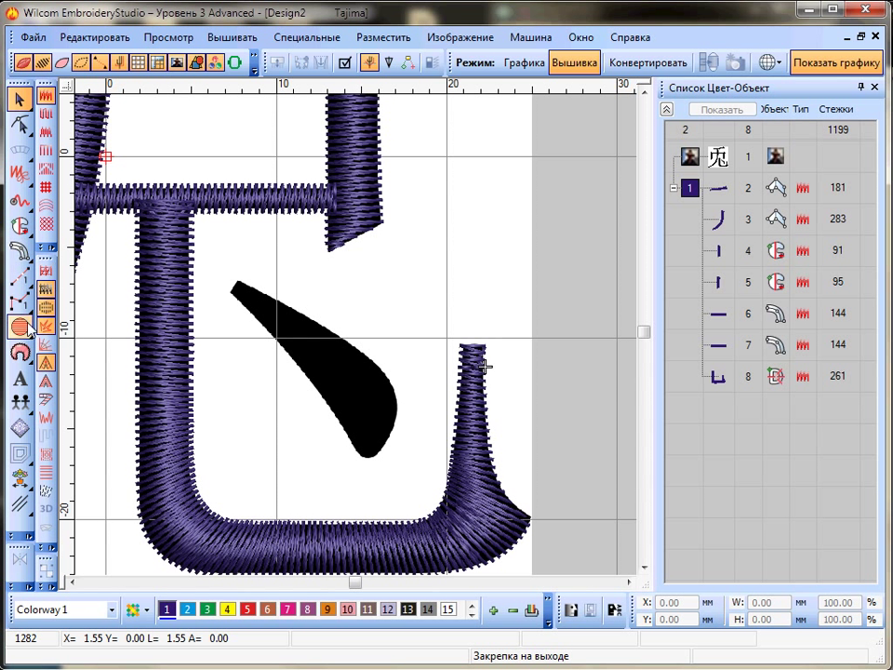
pyautogui.click(20, 225)
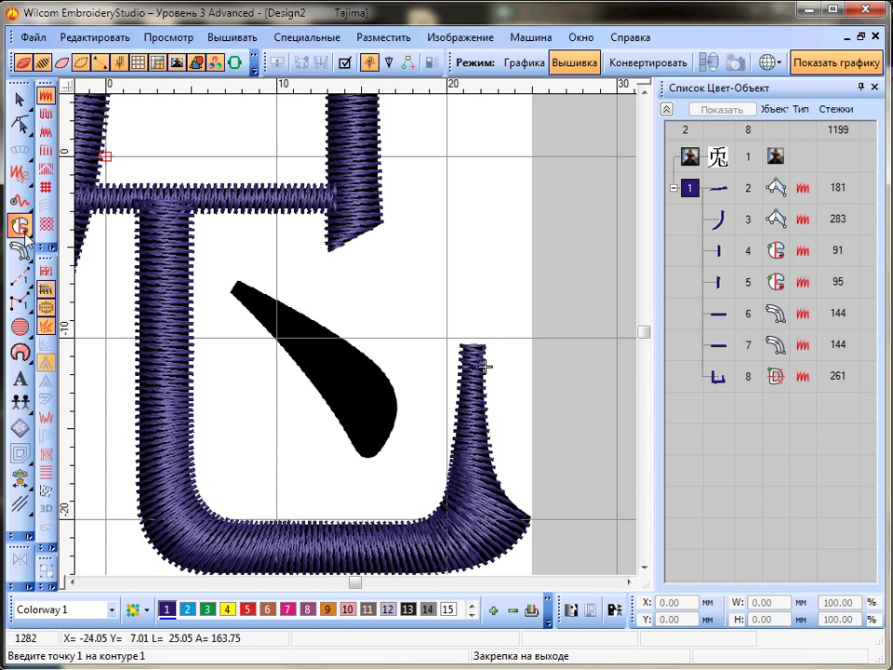
pyautogui.moveTo(27, 235)
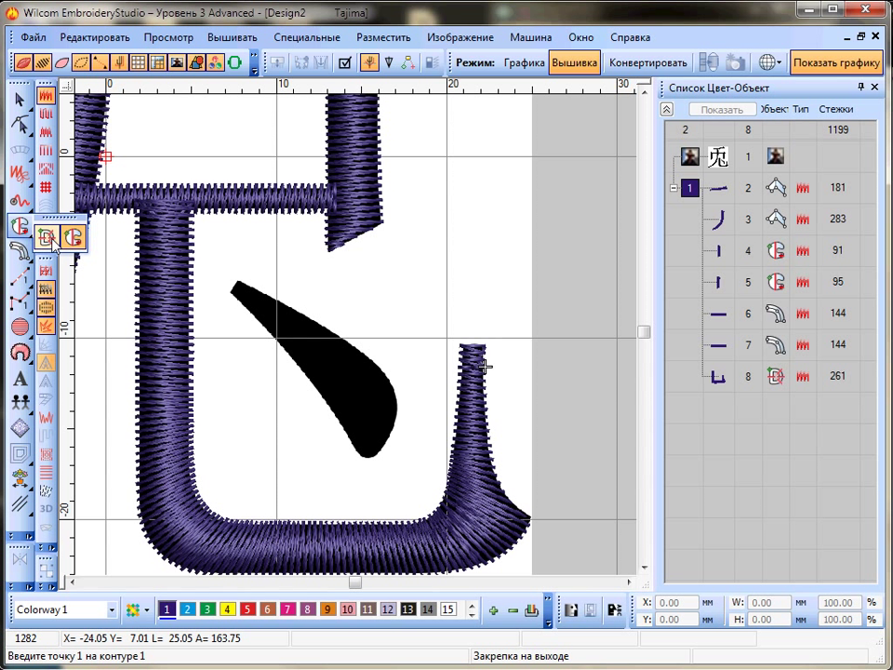
pyautogui.click(50, 238)
pyautogui.click(232, 292)
pyautogui.click(238, 280)
pyautogui.click(334, 332)
pyautogui.click(381, 371)
pyautogui.click(396, 409)
# Continue the drop's outline around its rounded lower end and back along the inner edge, then close the contour
pyautogui.click(385, 439)
pyautogui.click(372, 456)
pyautogui.click(362, 454)
pyautogui.click(349, 438)
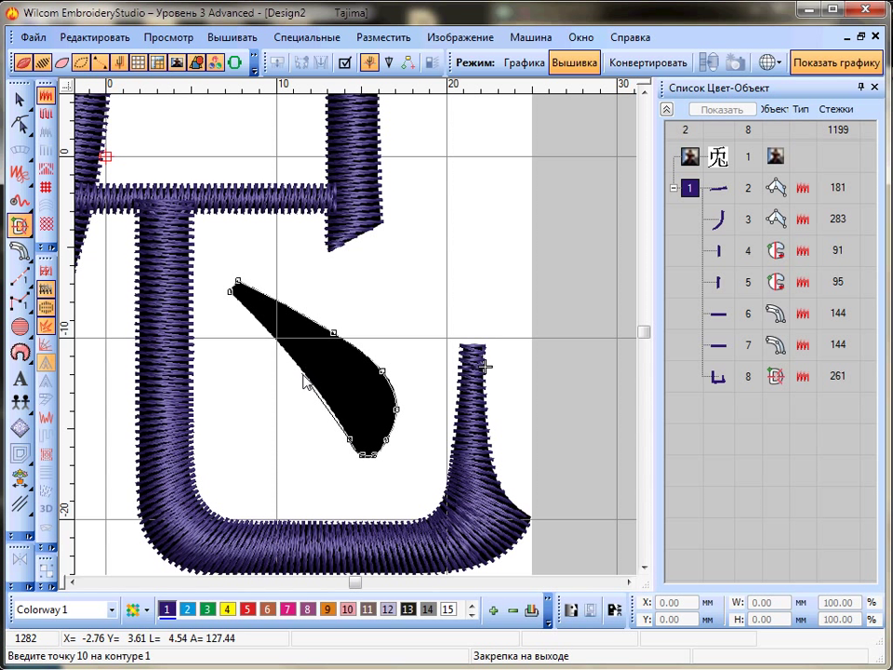
pyautogui.click(303, 371)
pyautogui.click(261, 322)
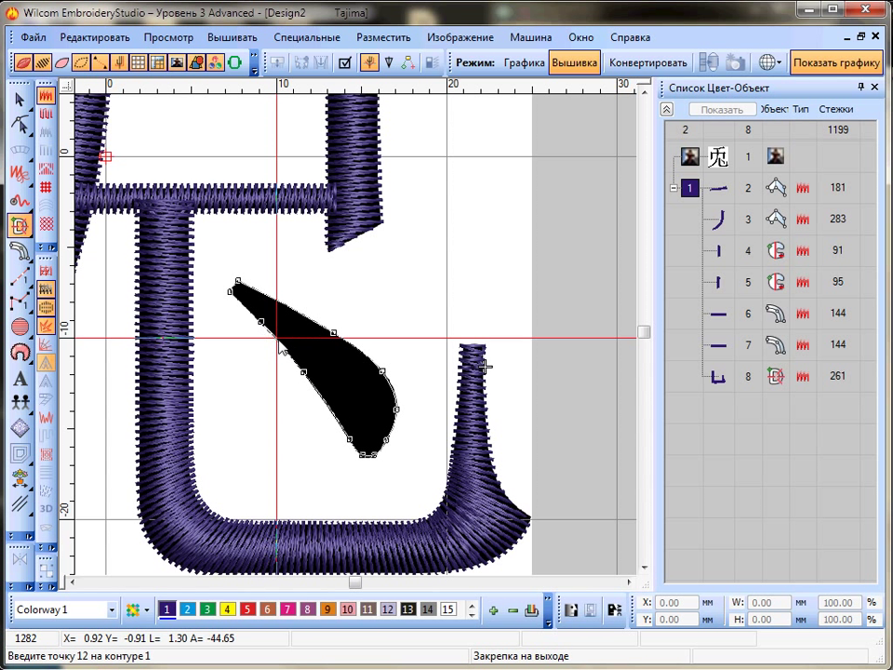
pyautogui.press('Return')
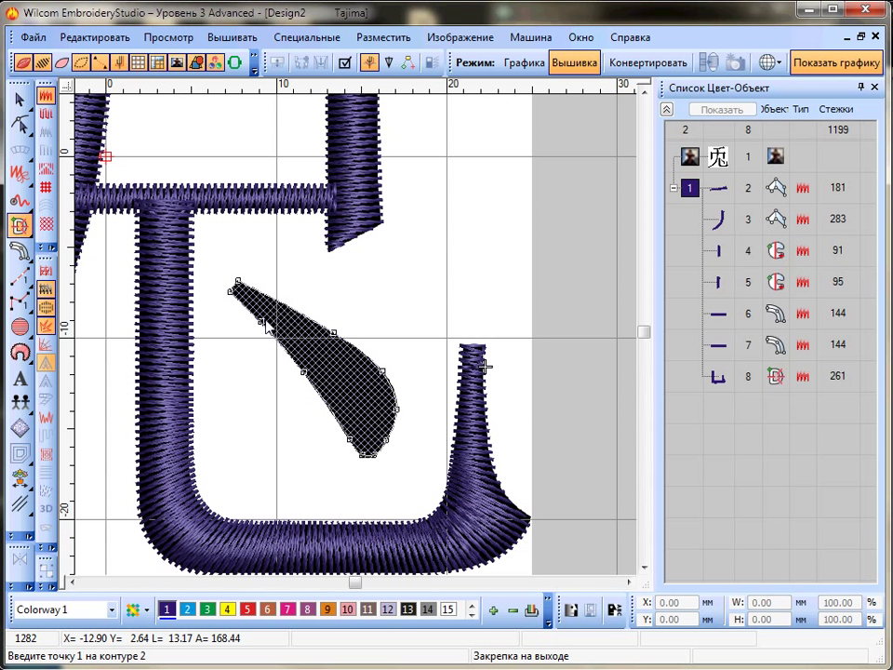
# Accept the default entry and exit points, add three angle lines across the drop's tip, middle and lower end, and generate the satin fill
pyautogui.press('Return')
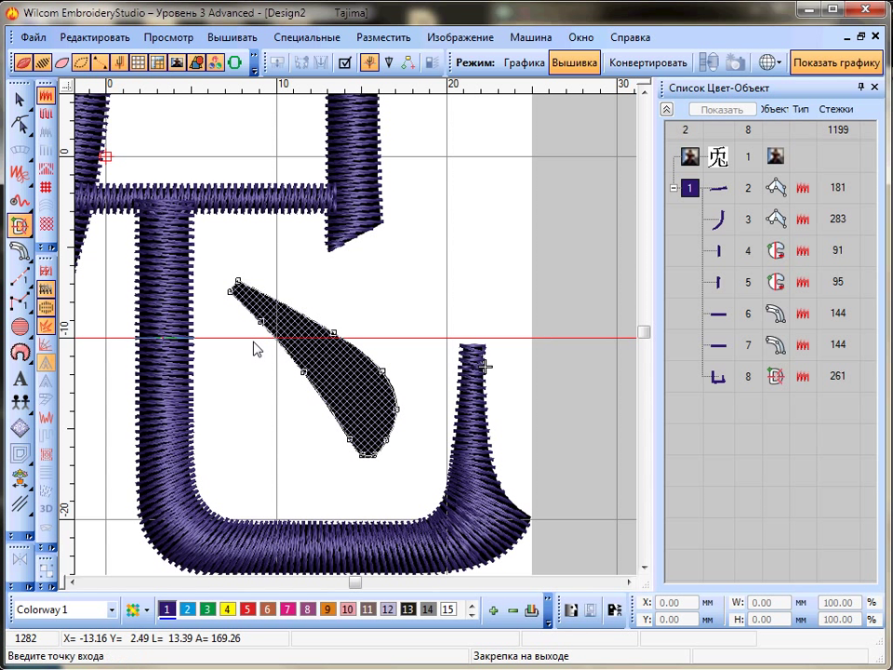
pyautogui.press('Return')
pyautogui.press('Return')
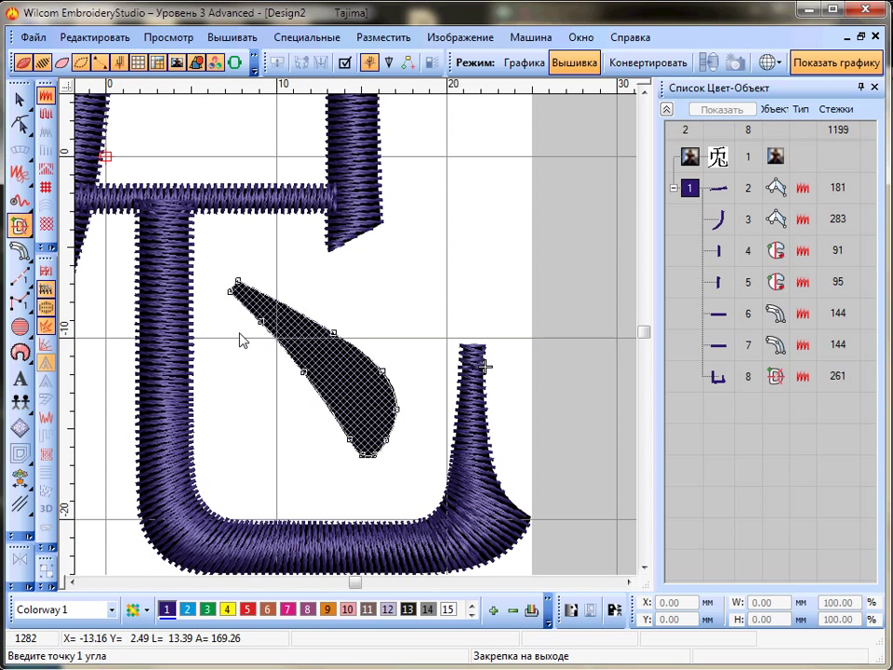
pyautogui.press('Return')
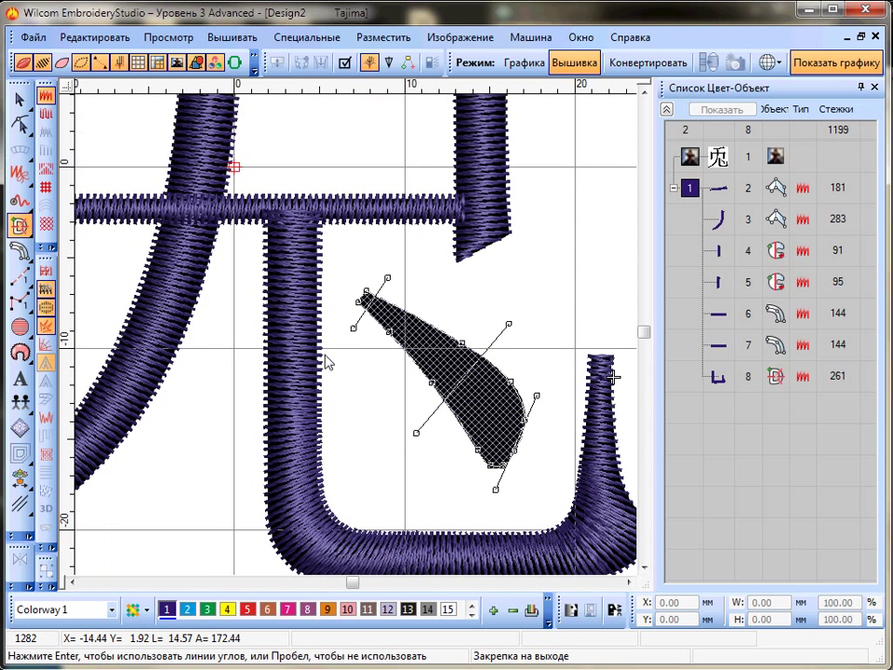
pyautogui.press('Return')
pyautogui.press('h')
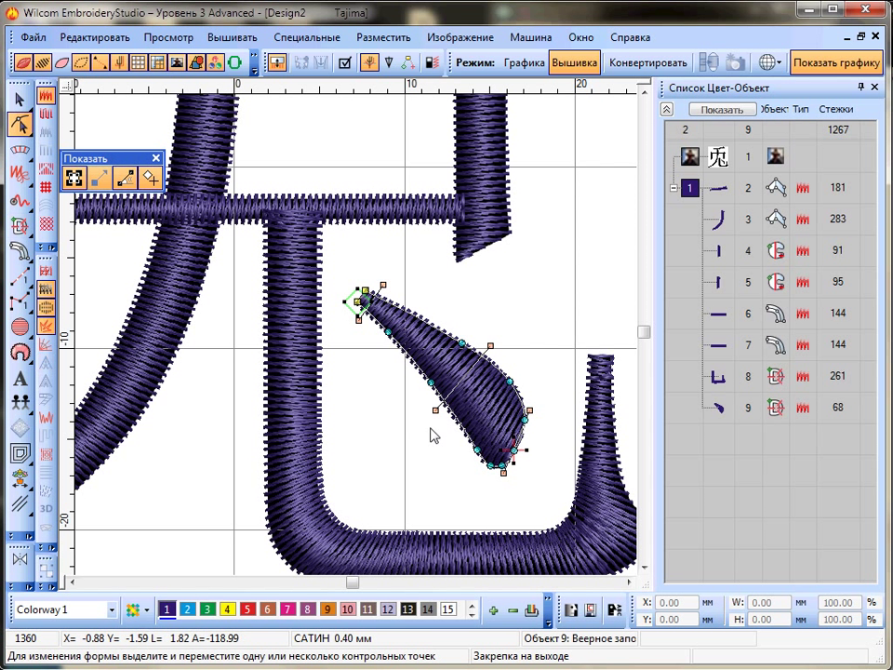
# Turn the drop's lowest angle line to a flatter slant across its rounded end by moving both line ends, then finish reshaping
pyautogui.moveTo(502, 474); pyautogui.dragTo(467, 457)
pyautogui.moveTo(529, 415)
pyautogui.mouseDown()
pyautogui.moveTo(541, 419)
pyautogui.moveTo(534, 429)
pyautogui.mouseUp()
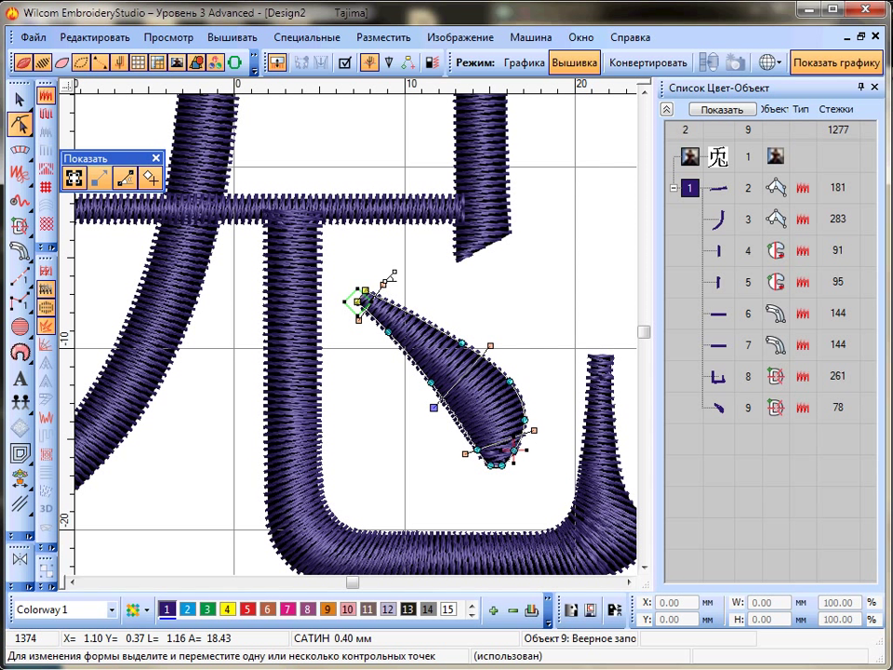
pyautogui.click(18, 98)
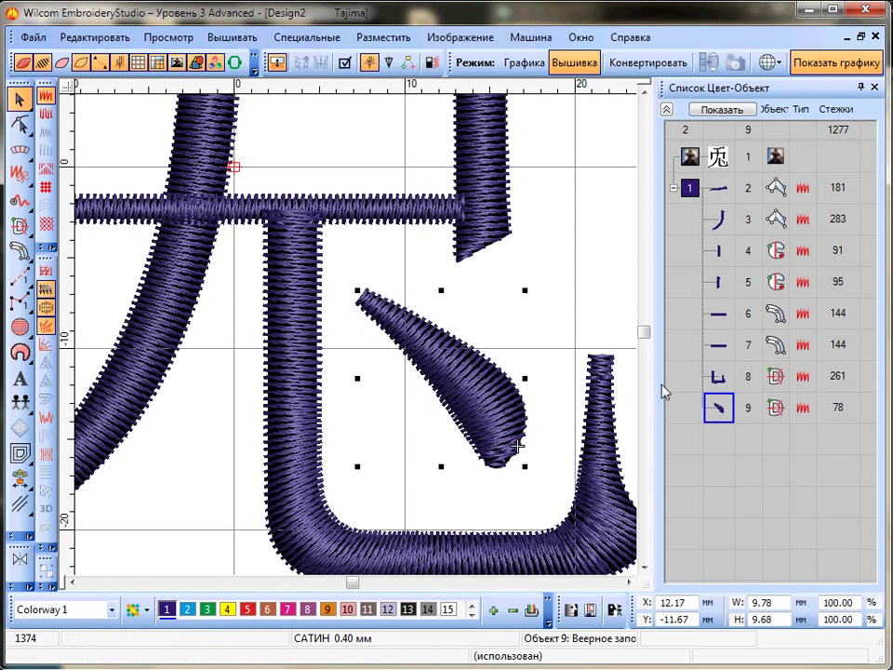
# Review the whole digitized character and select its long curved left-falling stroke
pyautogui.scroll(-1, 545, 436)
pyautogui.click(445, 337)
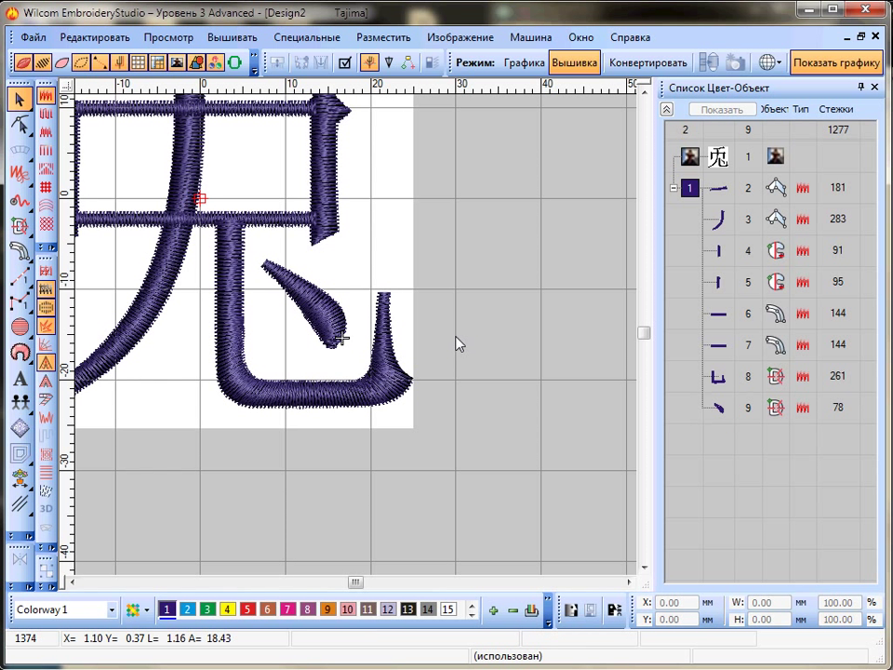
pyautogui.scroll(-1, 84, 378)
pyautogui.scroll(1, 430, 247)
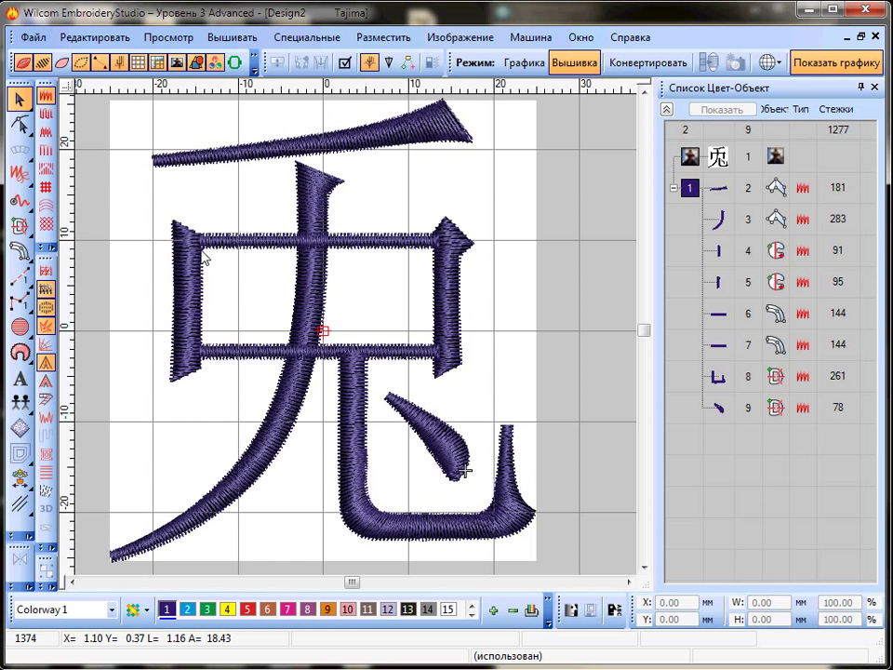
pyautogui.click(335, 193)
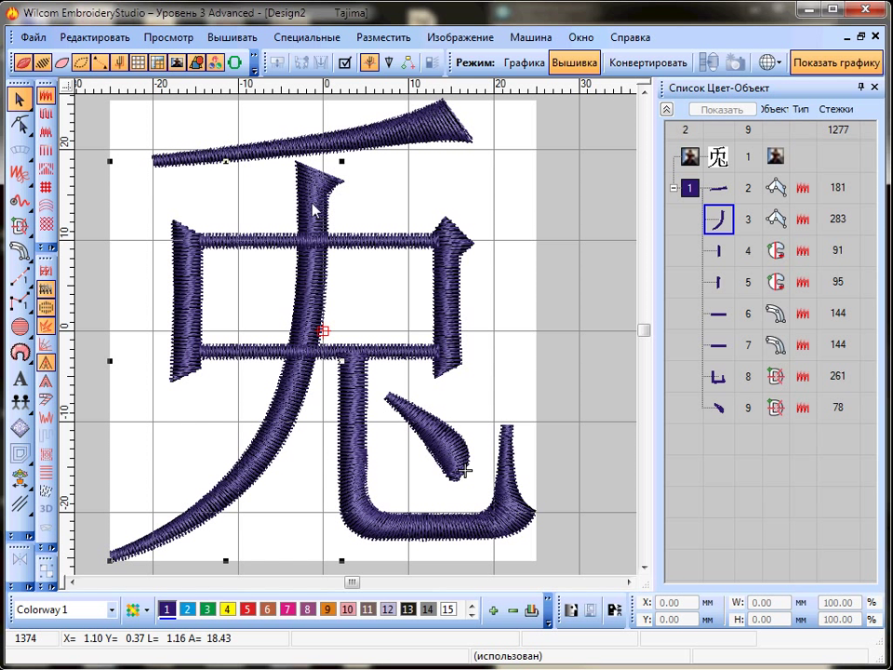
# Cut the long curved left-falling stroke and paste it back in place as the last object in the stitching order
pyautogui.click(622, 386)
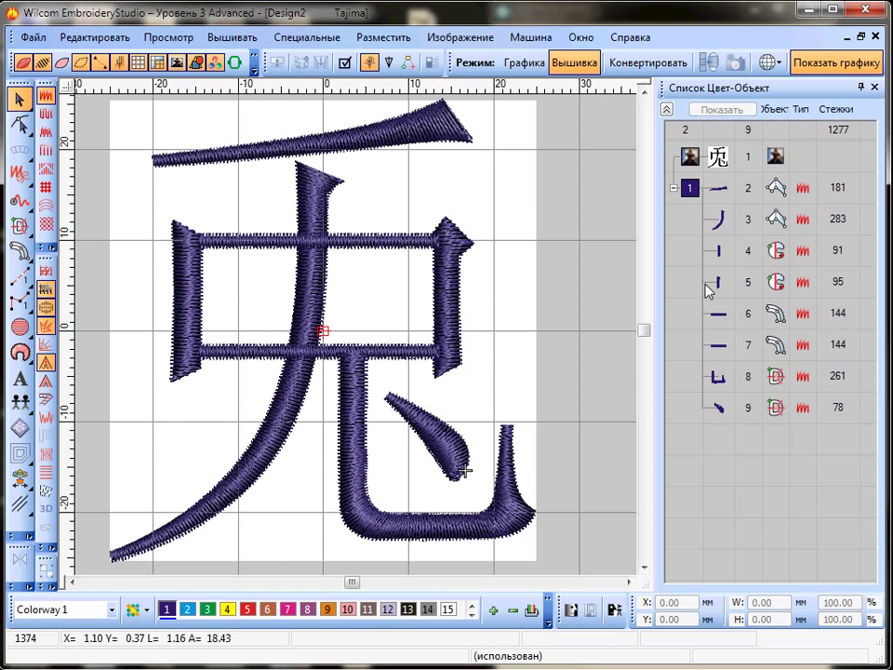
pyautogui.click(300, 197)
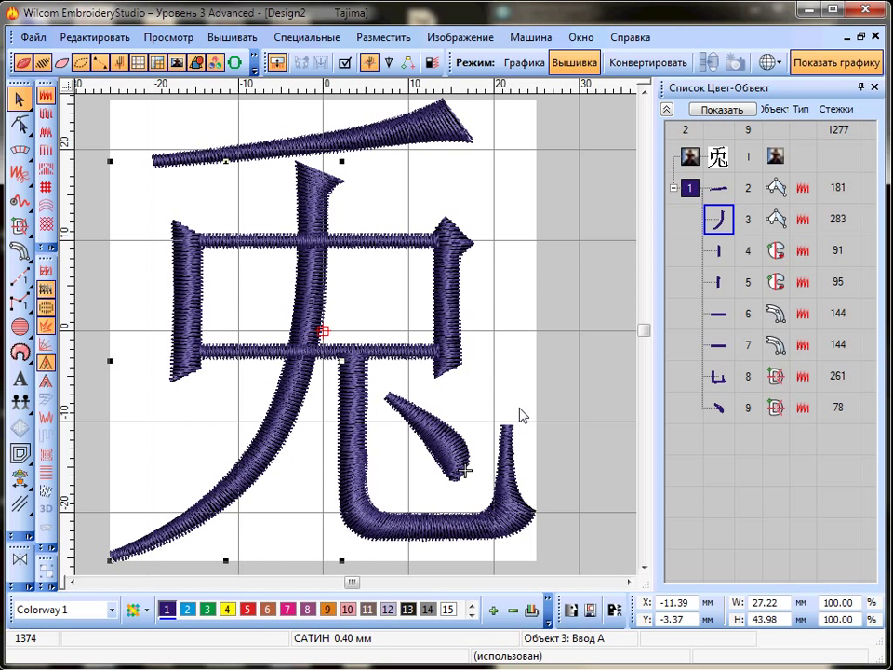
pyautogui.hotkey('ctrl', 'x')
pyautogui.hotkey('ctrl', 'v')
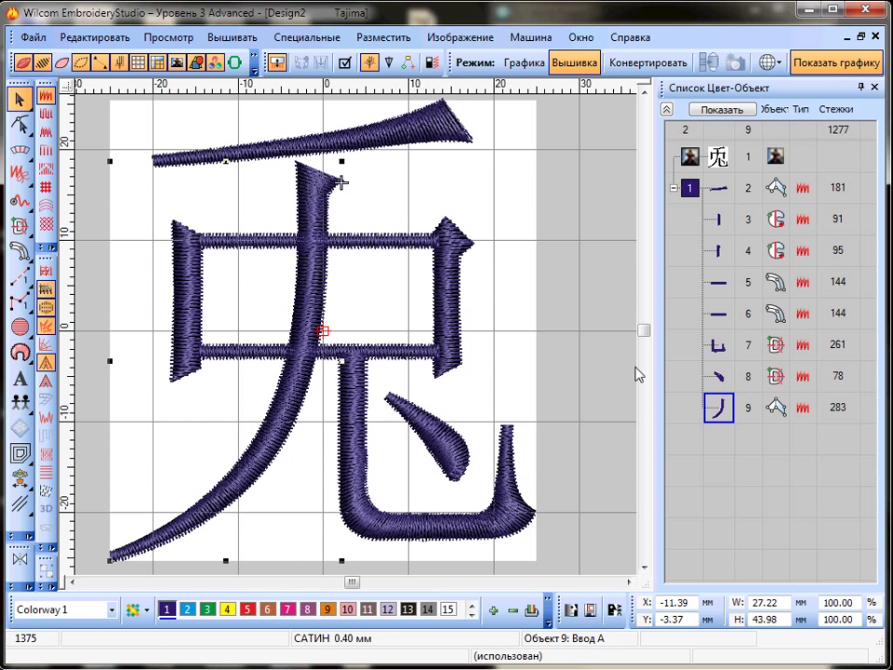
# Move the hooked L-shaped stroke ahead of the two horizontal bars in the stitching order
pyautogui.click(407, 357)
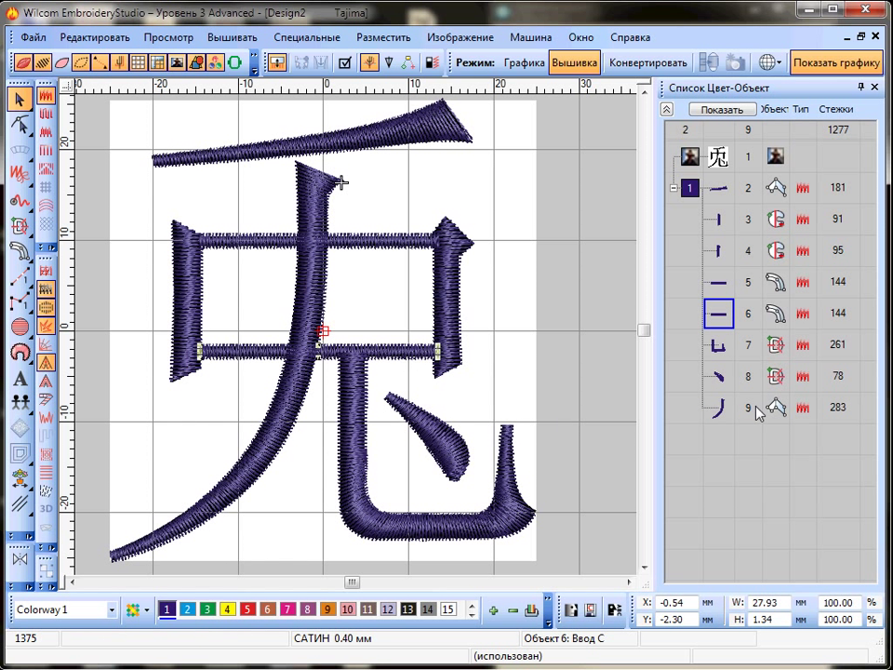
pyautogui.click(719, 348)
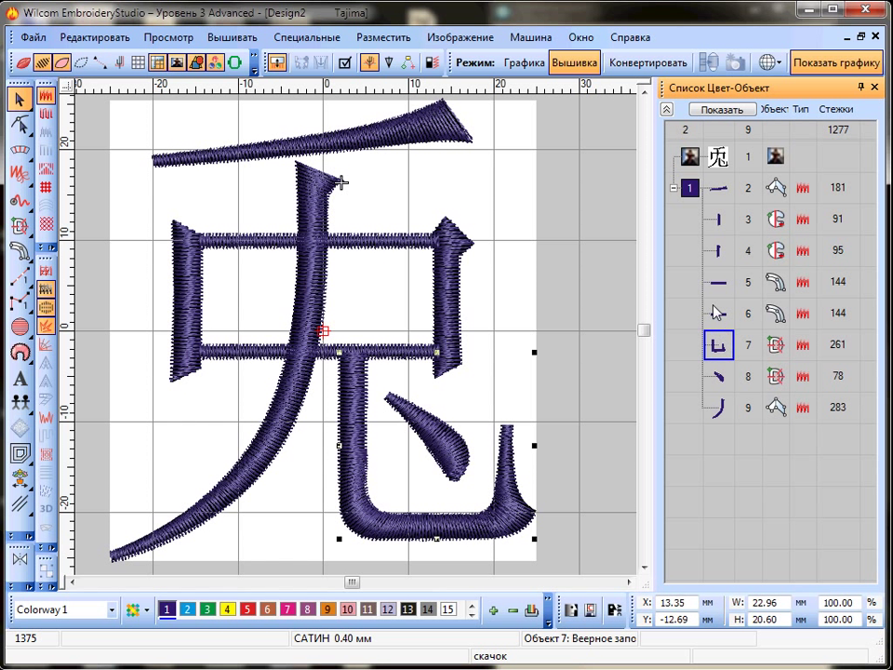
pyautogui.moveTo(717, 349); pyautogui.dragTo(721, 284)
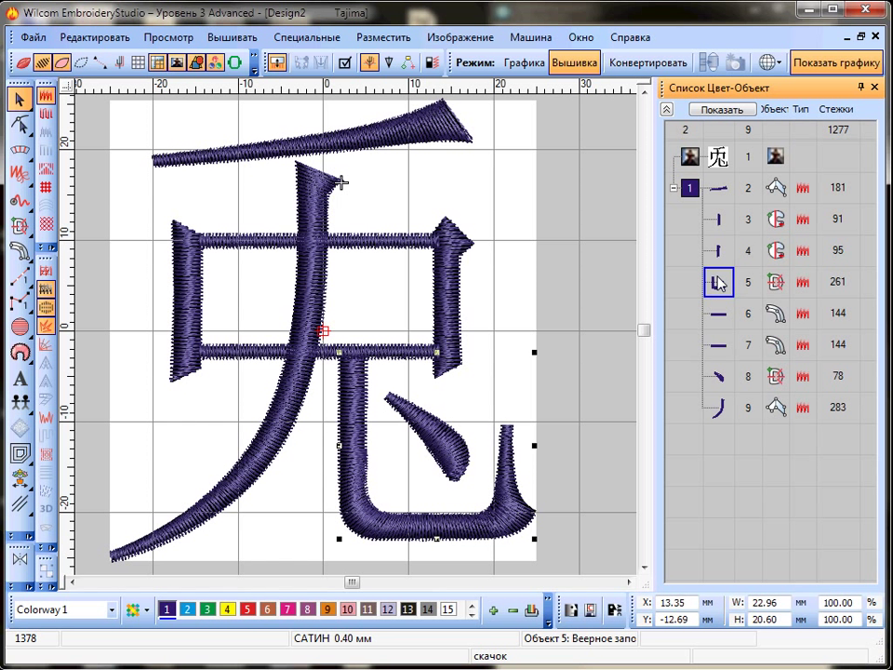
pyautogui.click(602, 371)
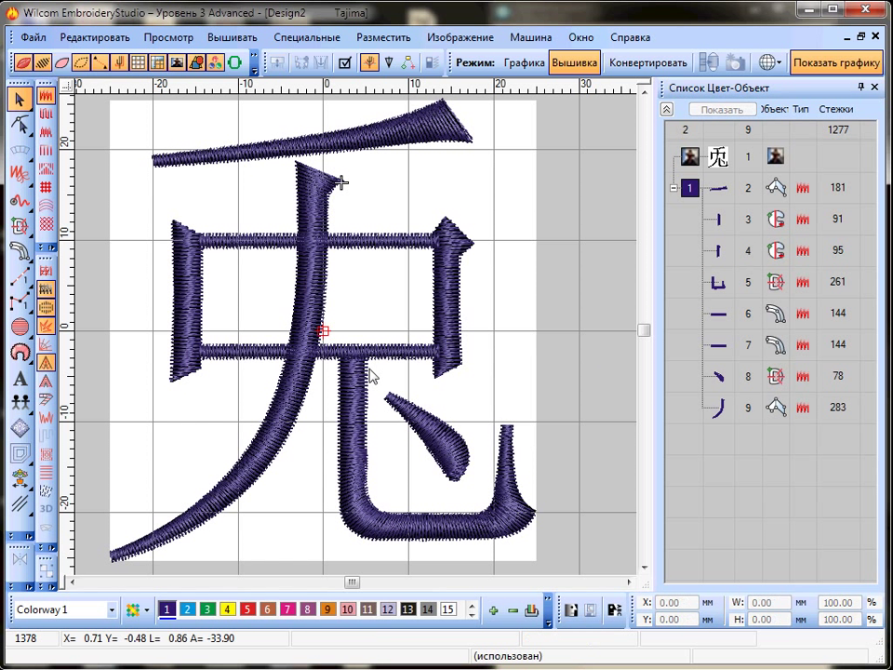
# Select both vertical sides of the box and move them in the stitching order between the horizontal bars and the drop
pyautogui.click(176, 294)
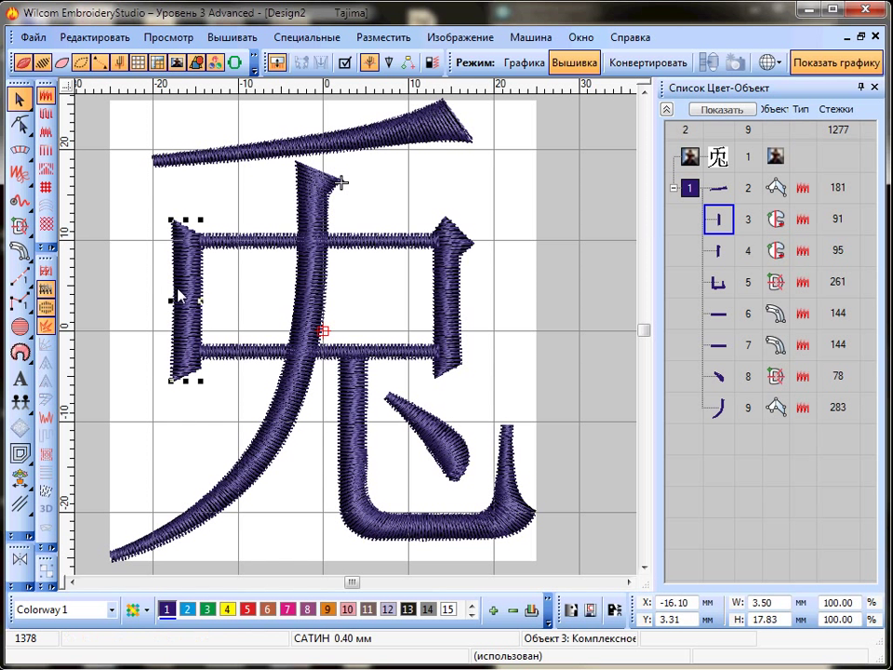
pyautogui.keyDown('ctrl'); pyautogui.click(452, 298); pyautogui.keyUp('ctrl')
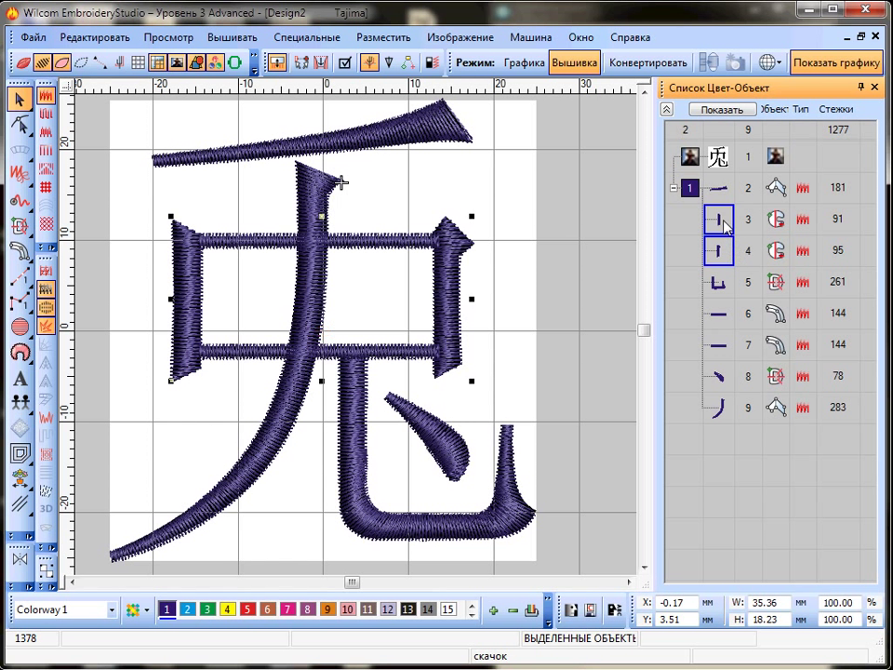
pyautogui.click(722, 224)
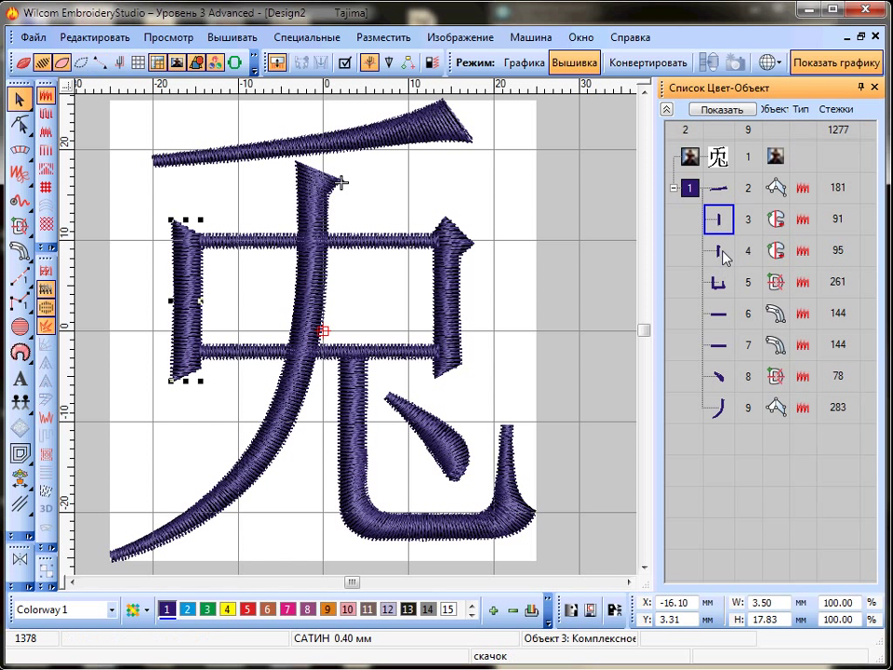
pyautogui.keyDown('ctrl'); pyautogui.click(730, 252); pyautogui.keyUp('ctrl')
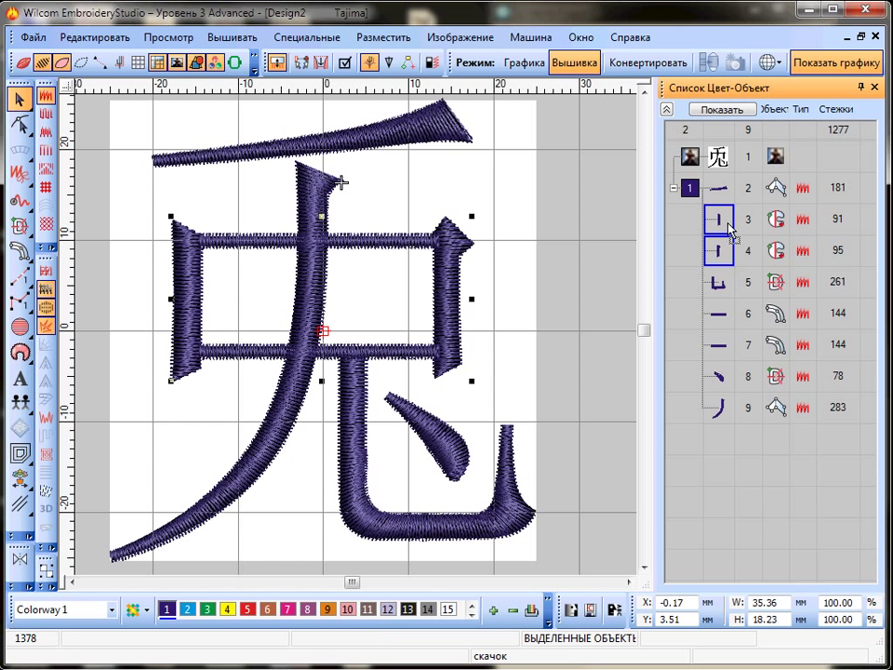
pyautogui.moveTo(719, 361); pyautogui.dragTo(719, 360)
pyautogui.click(604, 325)
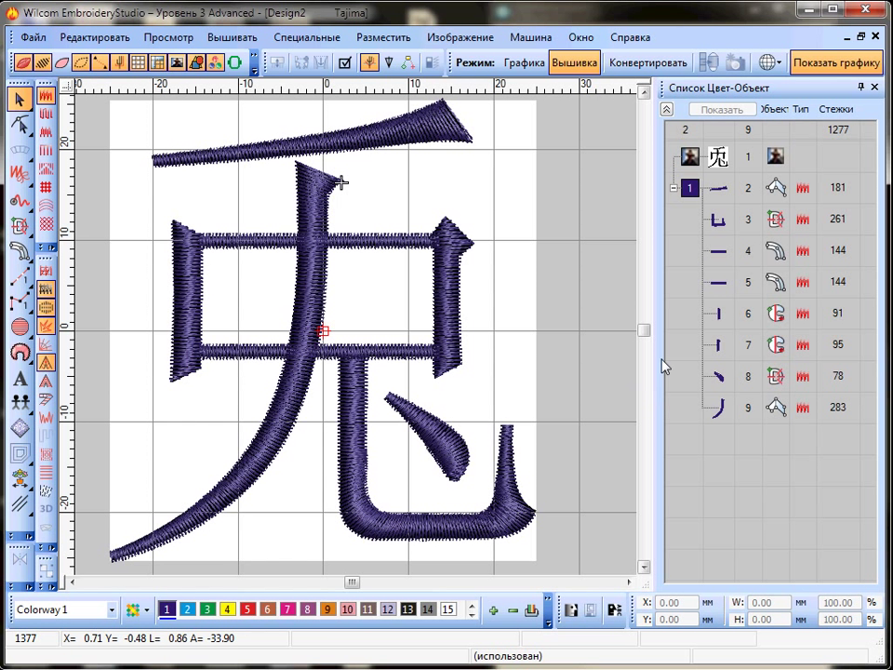
# Check the top stroke and the drop in the new stitching order, and inspect the stroke overlaps and the whole character
pyautogui.click(714, 192)
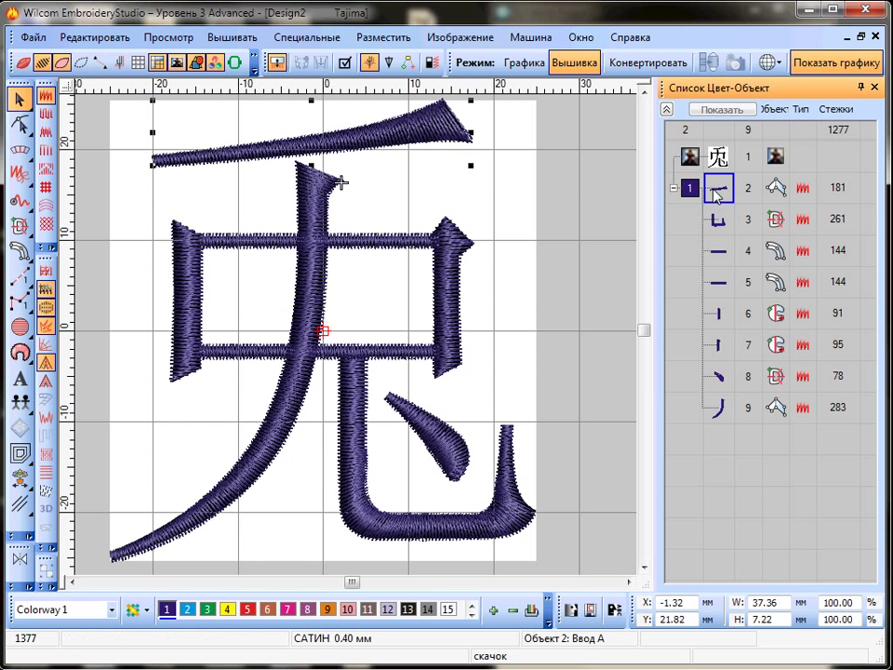
pyautogui.click(441, 437)
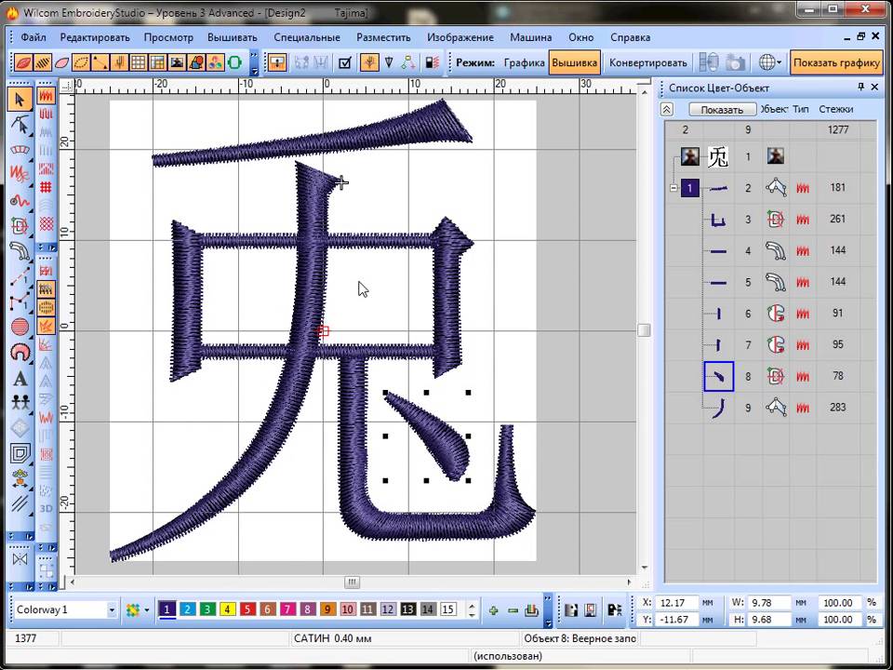
pyautogui.scroll(1, 294, 274)
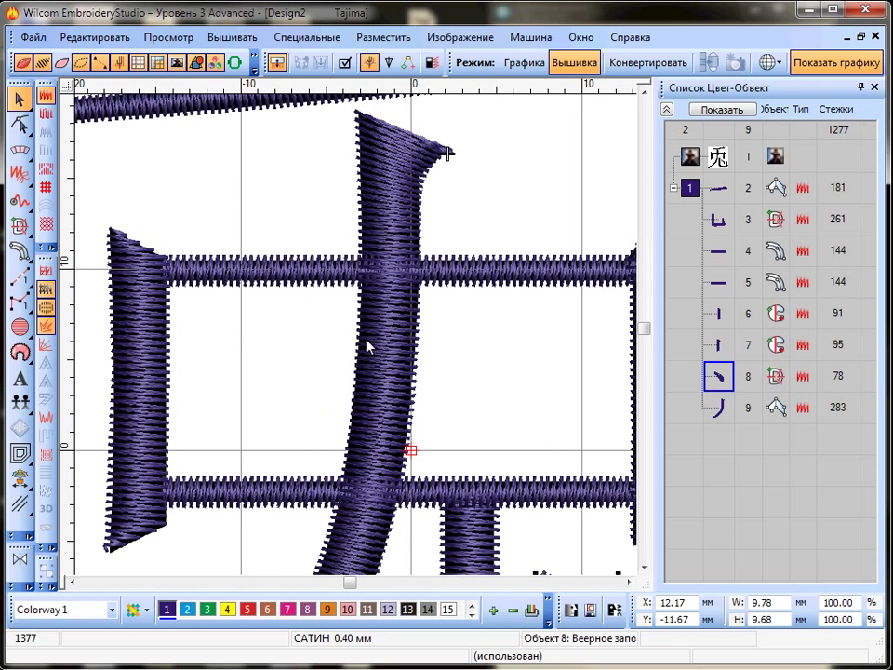
pyautogui.scroll(-1, 360, 343)
pyautogui.scroll(-2, 443, 324)
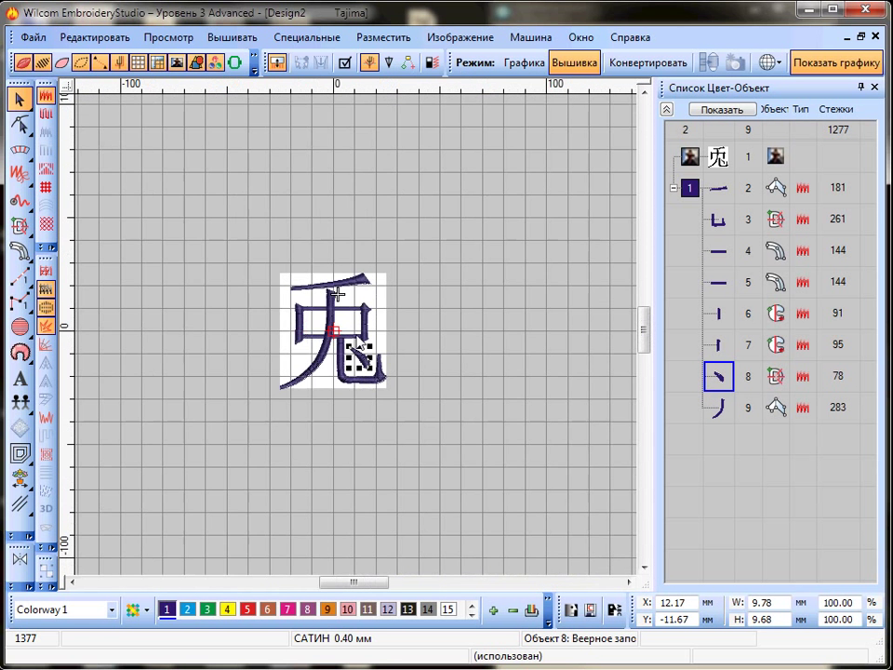
# Hide the background bitmap so that only the embroidered character is shown
pyautogui.press('z')
pyautogui.click(441, 314)
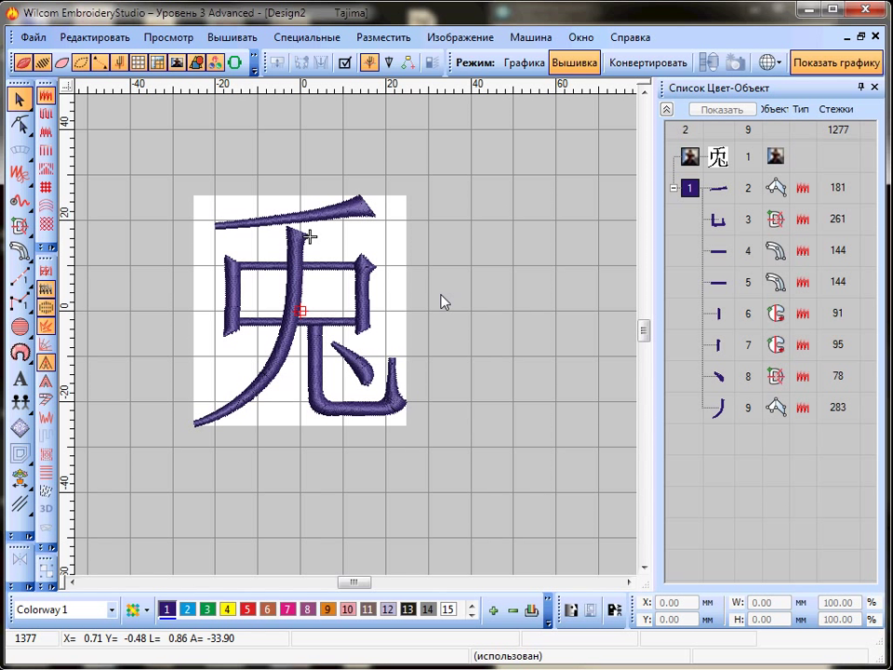
pyautogui.click(180, 63)
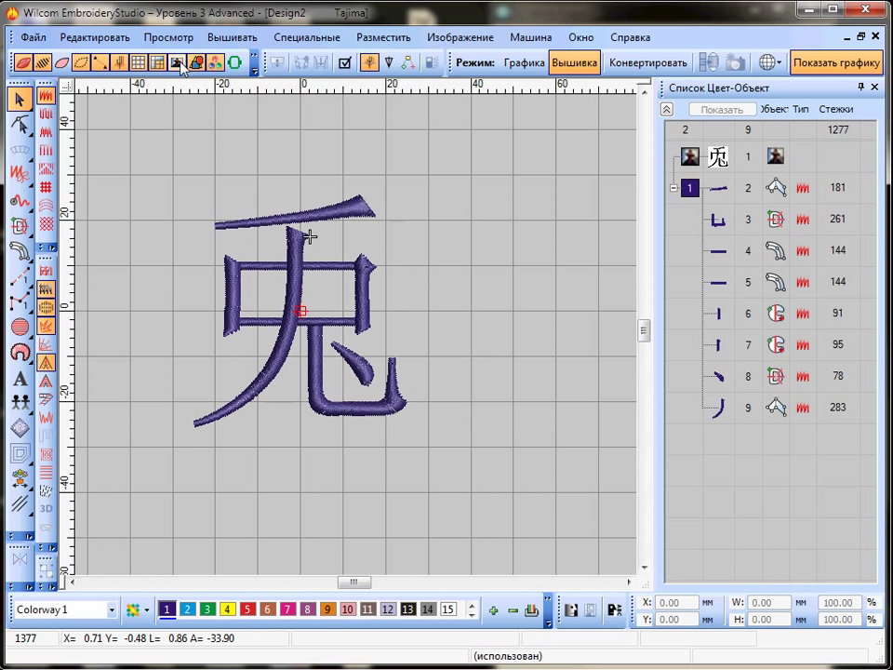
pyautogui.press('z')
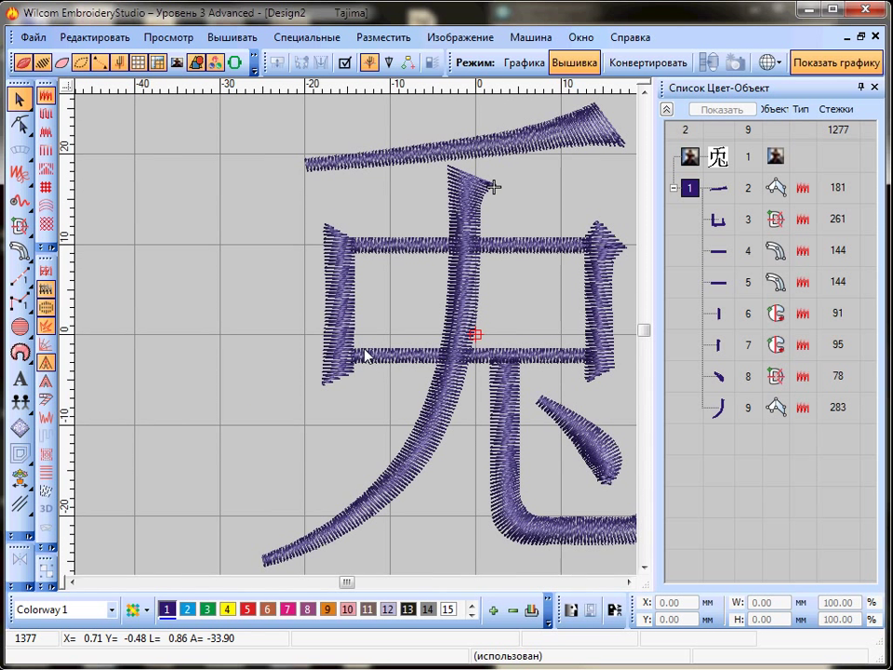
pyautogui.hotkey('shift', 'z')
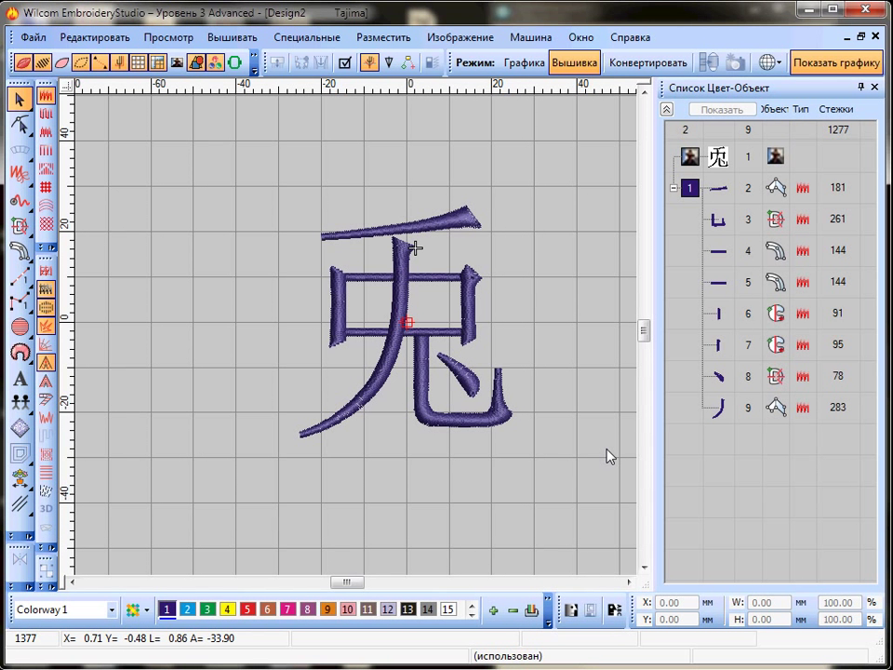
pyautogui.press('c')
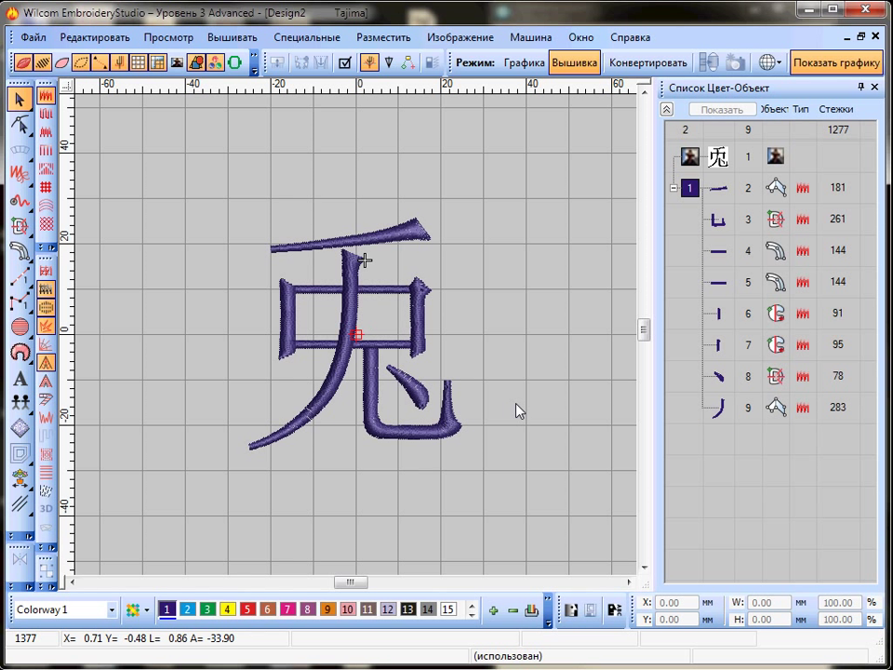
# Enable the first underlay for all objects of the character and set its type to zigzag (Зигзаг)
pyautogui.hotkey('ctrl', 'a')
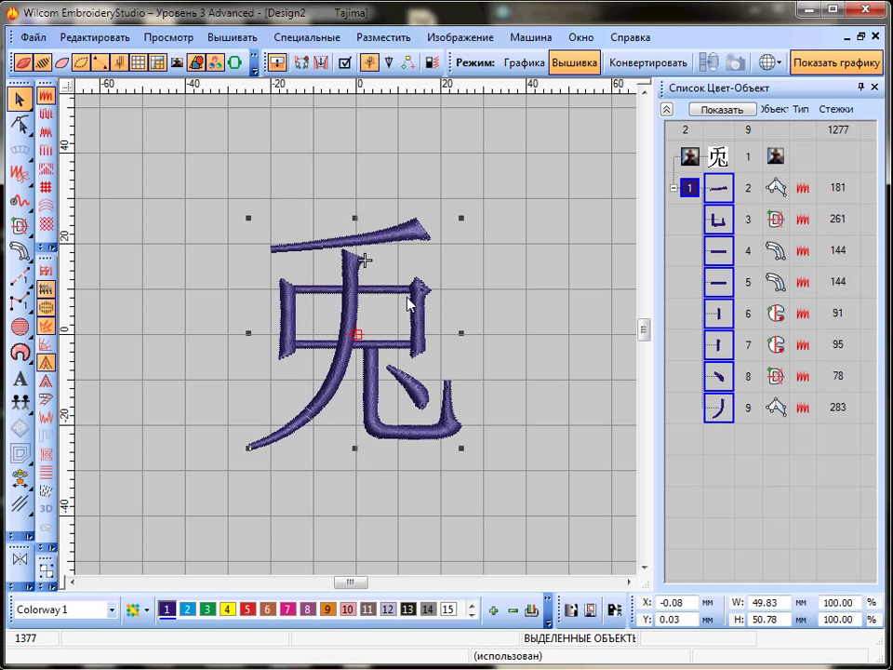
pyautogui.rightClick(404, 239)
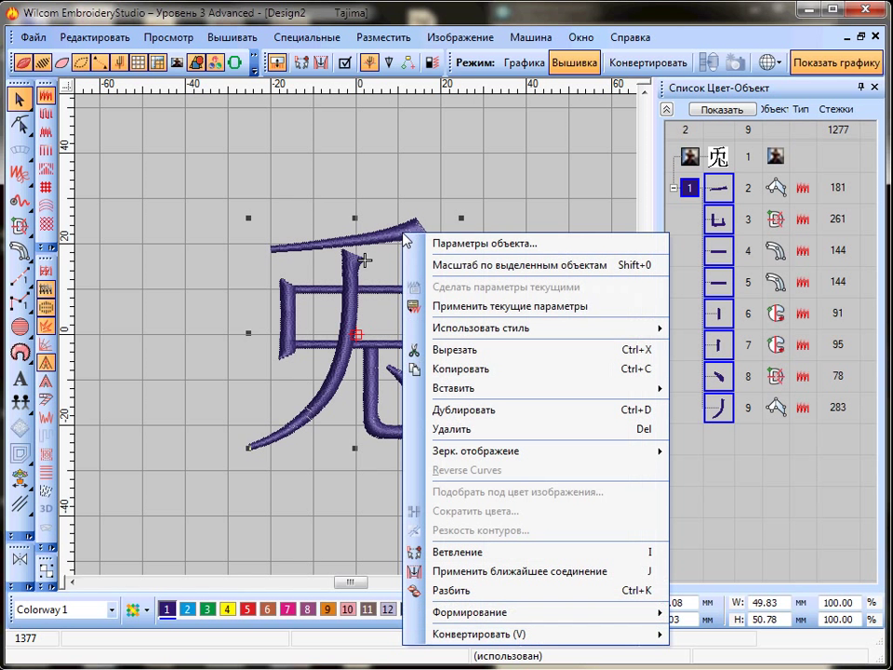
pyautogui.click(451, 246)
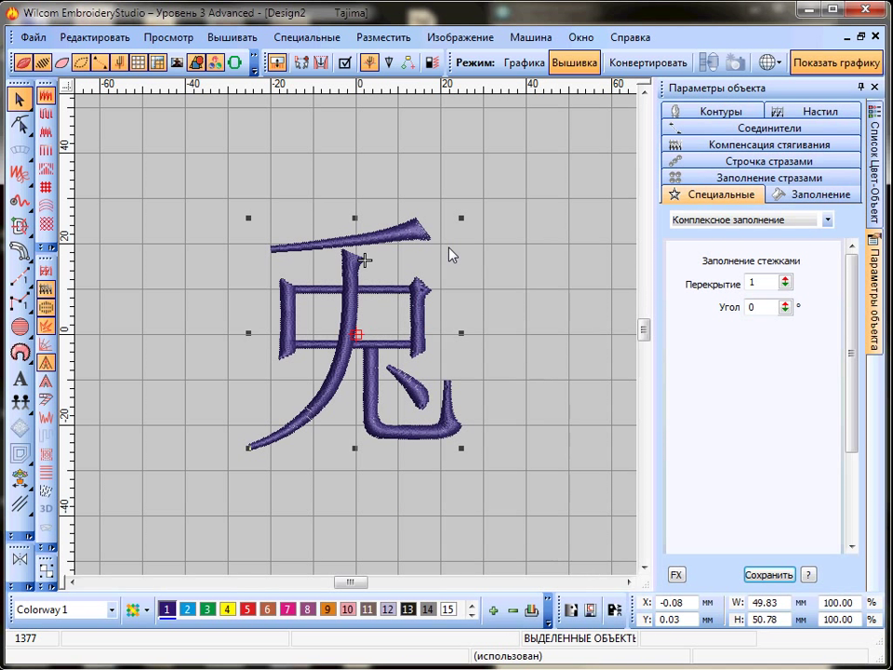
pyautogui.click(819, 112)
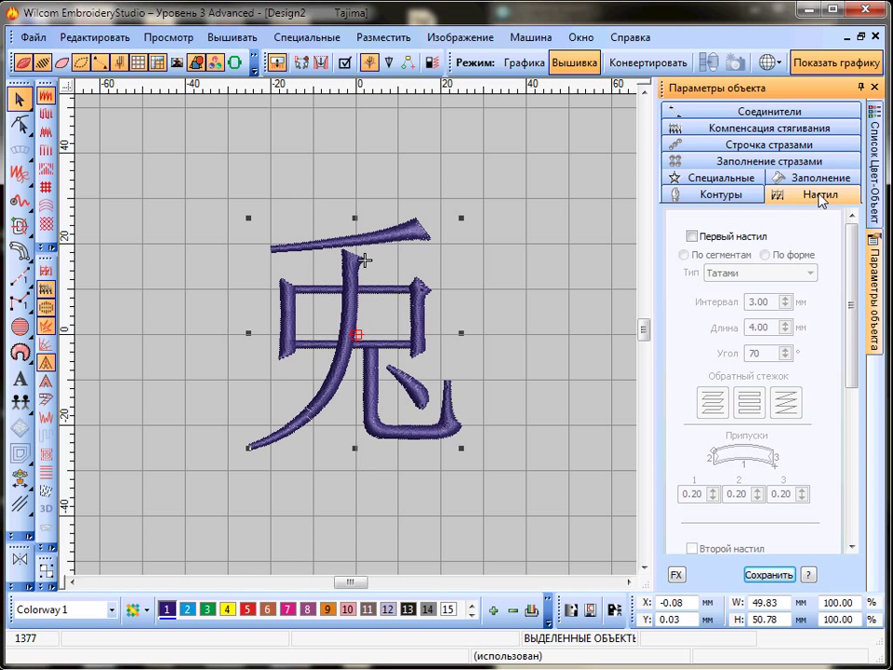
pyautogui.click(691, 236)
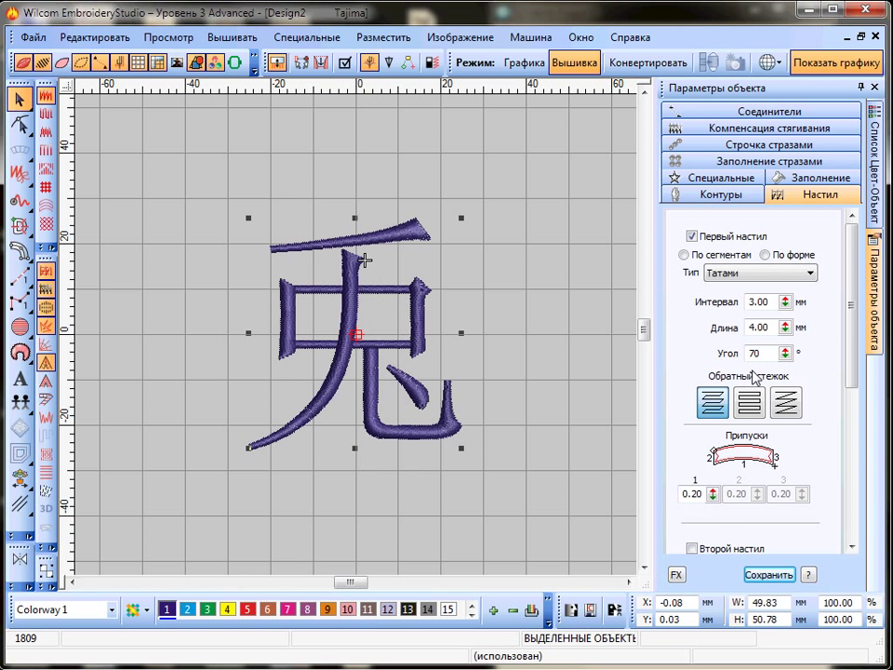
pyautogui.click(750, 274)
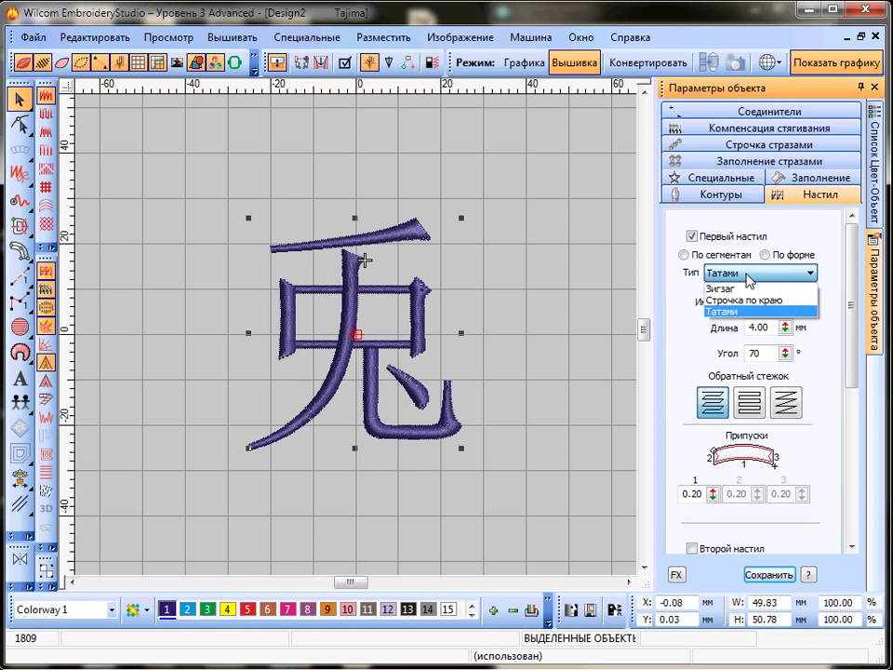
pyautogui.click(718, 291)
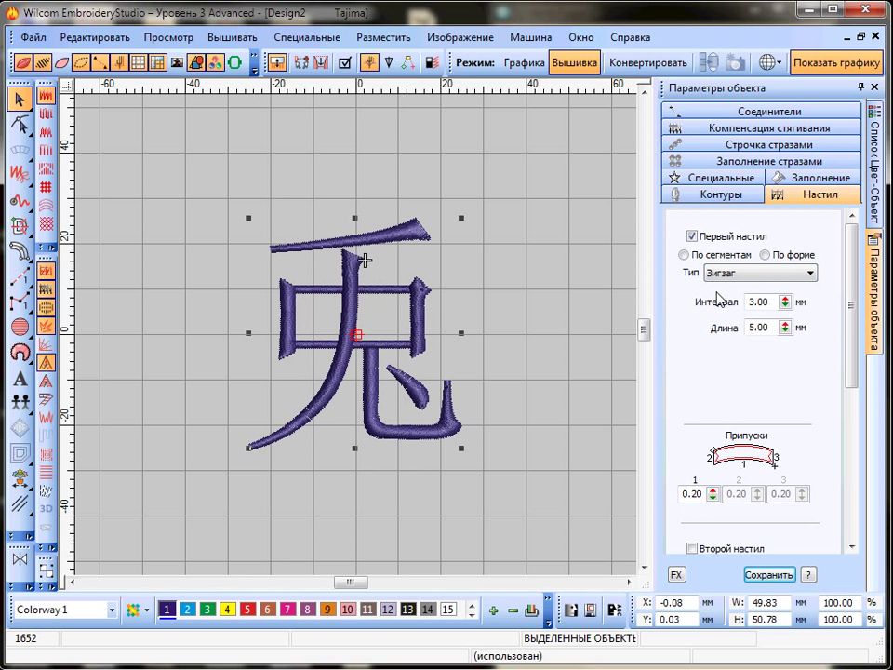
pyautogui.click(502, 359)
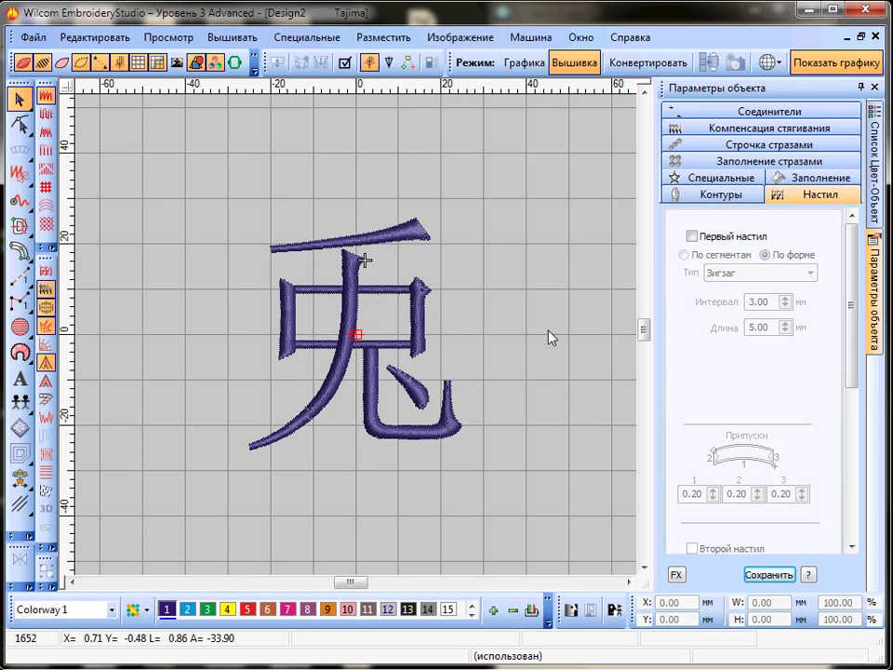
pyautogui.press('z')
pyautogui.press('z')
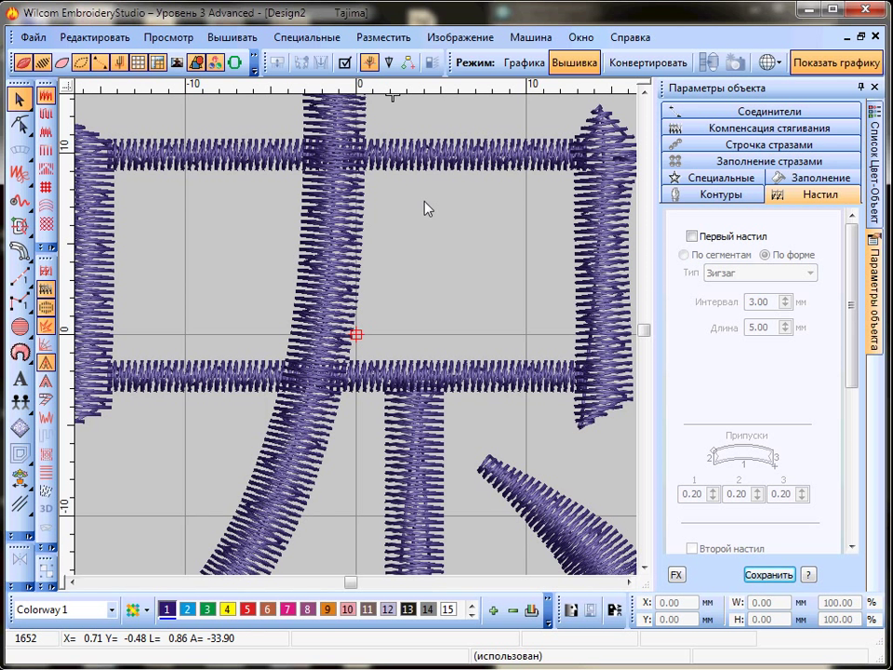
pyautogui.scroll(-3, 424, 202)
pyautogui.scroll(1, 357, 370)
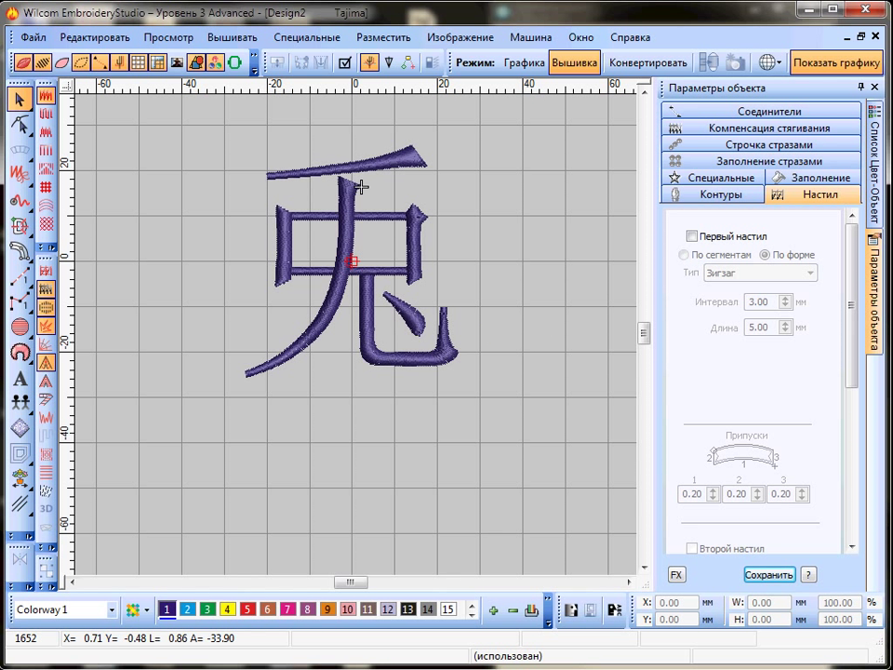
# Switch to Firefox, enter "предварительная прострочк" in the Broidery.Ru search field without submitting it, and return to the embroidery design
pyautogui.click(330, 668)
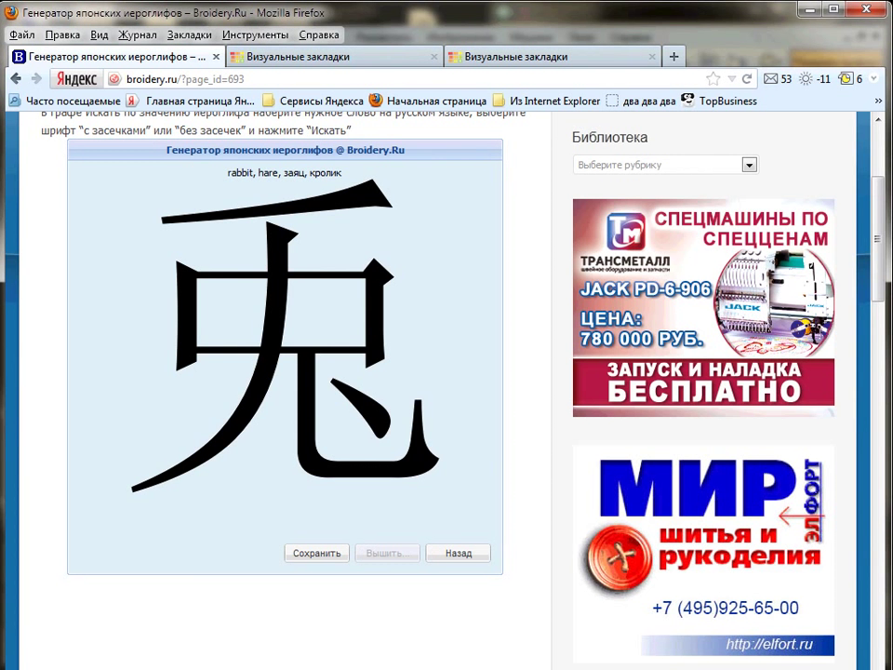
pyautogui.moveTo(877, 226); pyautogui.dragTo(873, 143)
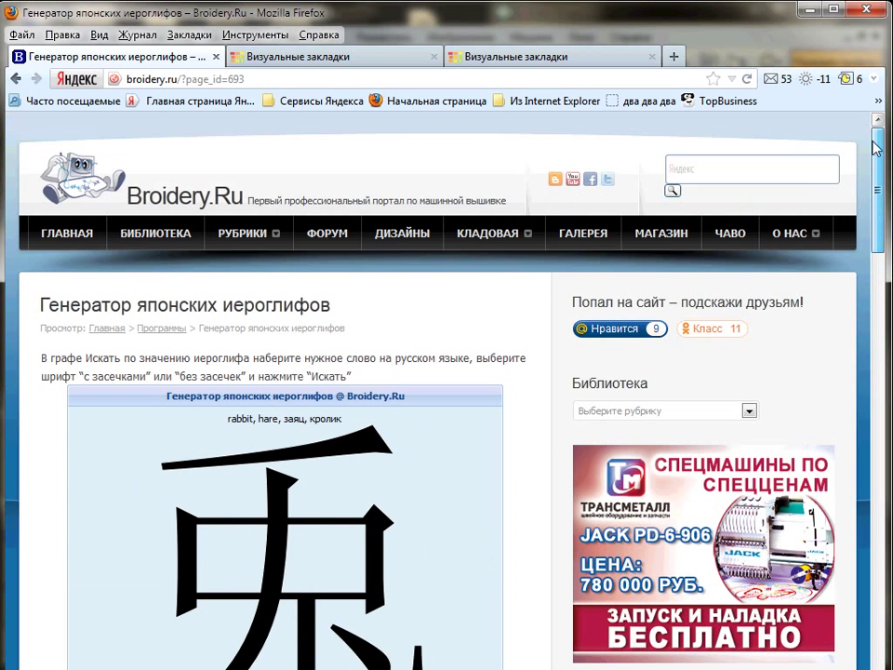
pyautogui.click(686, 168)
pyautogui.write('пред')
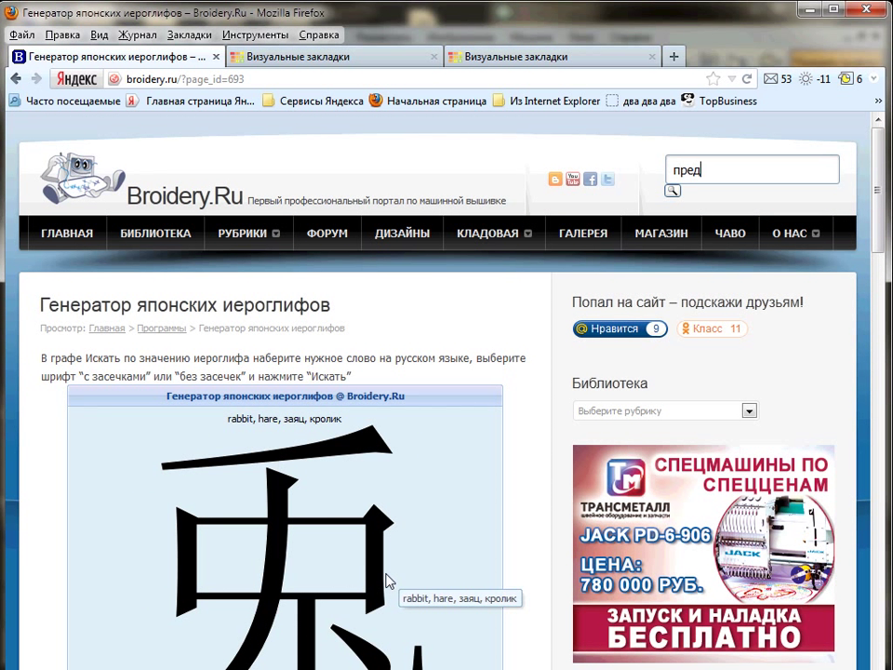
pyautogui.write('варительная прострочк')
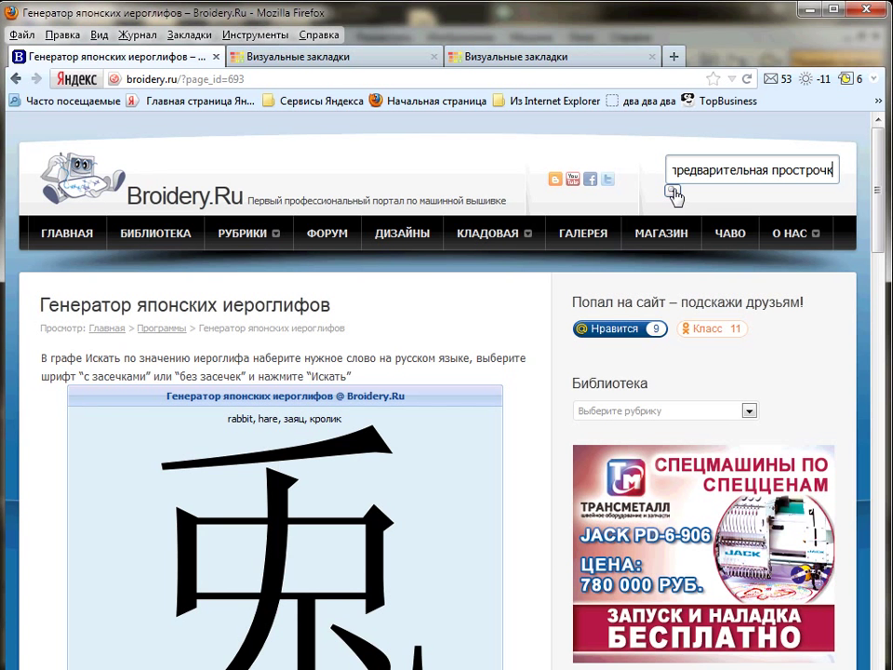
pyautogui.click(812, 10)
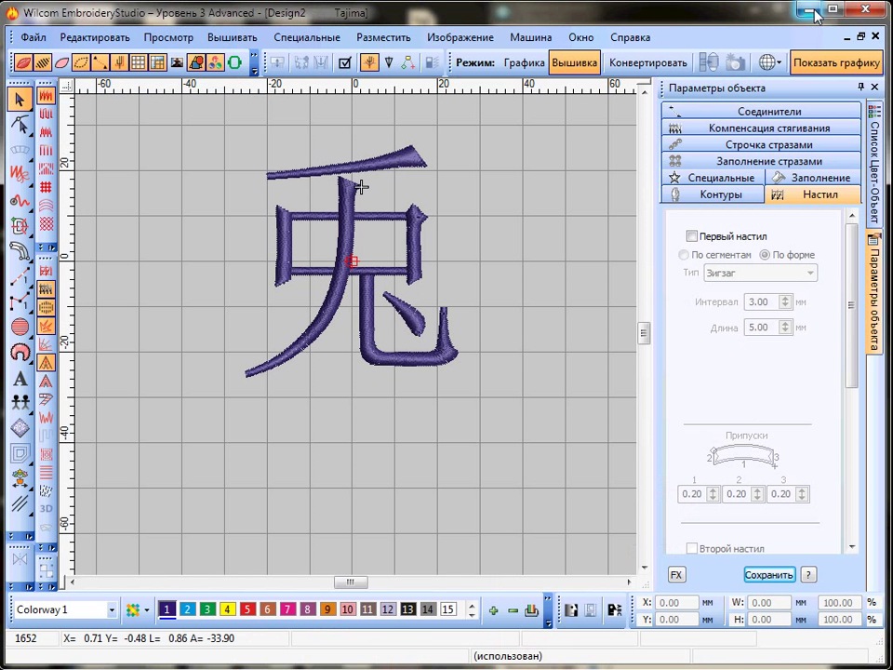
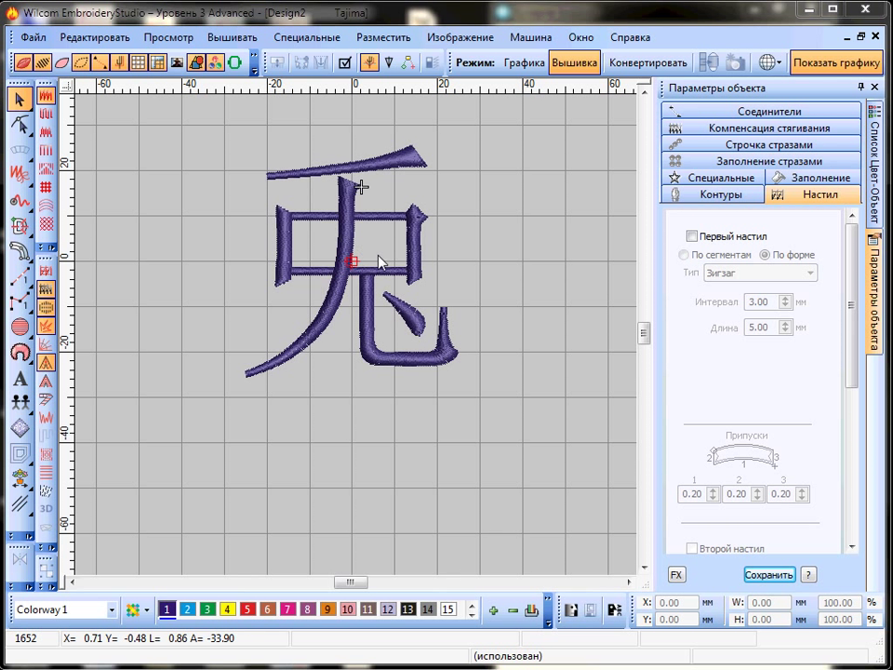
# Scale the whole character up proportionally to about 101 × 103 mm
pyautogui.click(354, 192)
pyautogui.hotkey('ctrl', 'a')
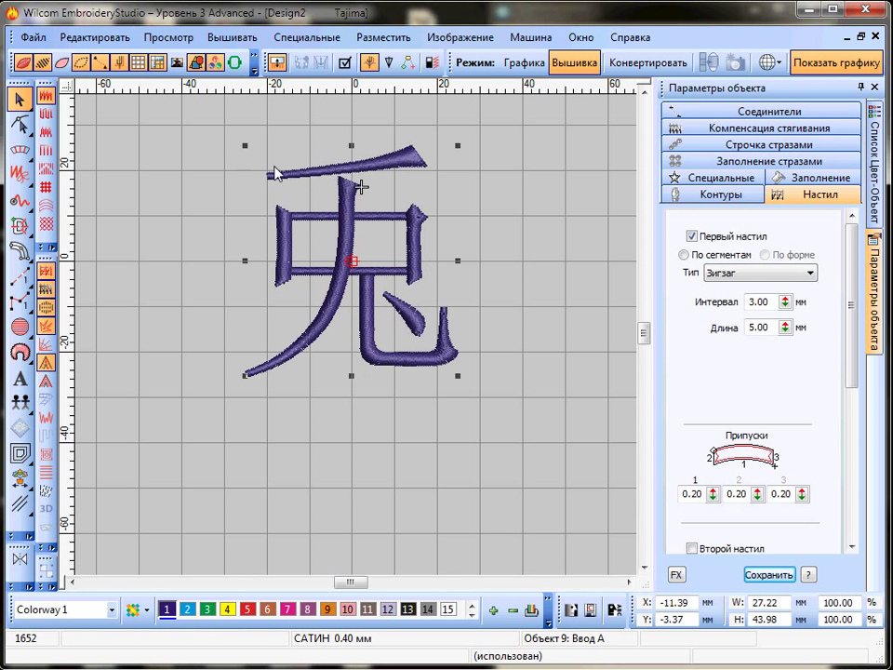
pyautogui.moveTo(456, 377); pyautogui.dragTo(566, 492)
pyautogui.scroll(-1, 359, 338)
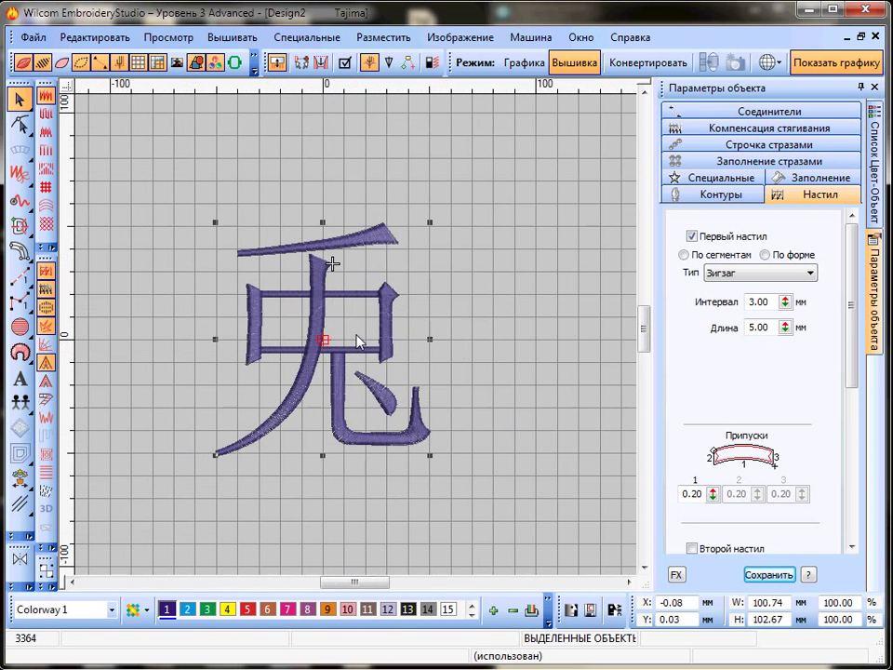
pyautogui.scroll(1, 359, 339)
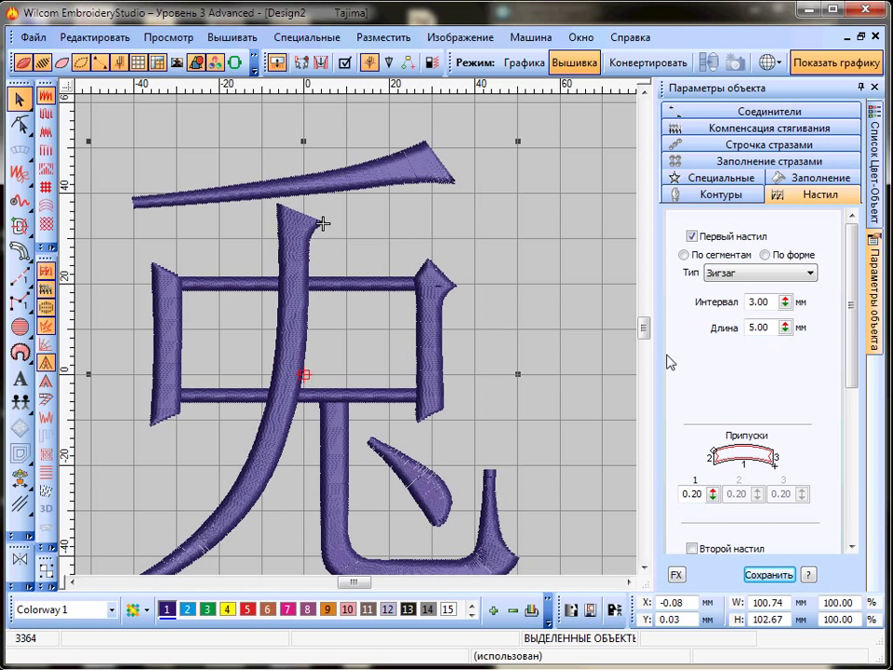
# Enable auto split (Авто-раскол) for the satin fill of all objects in the enlarged character
pyautogui.click(602, 384)
pyautogui.hotkey('ctrl', 'a')
pyautogui.click(809, 184)
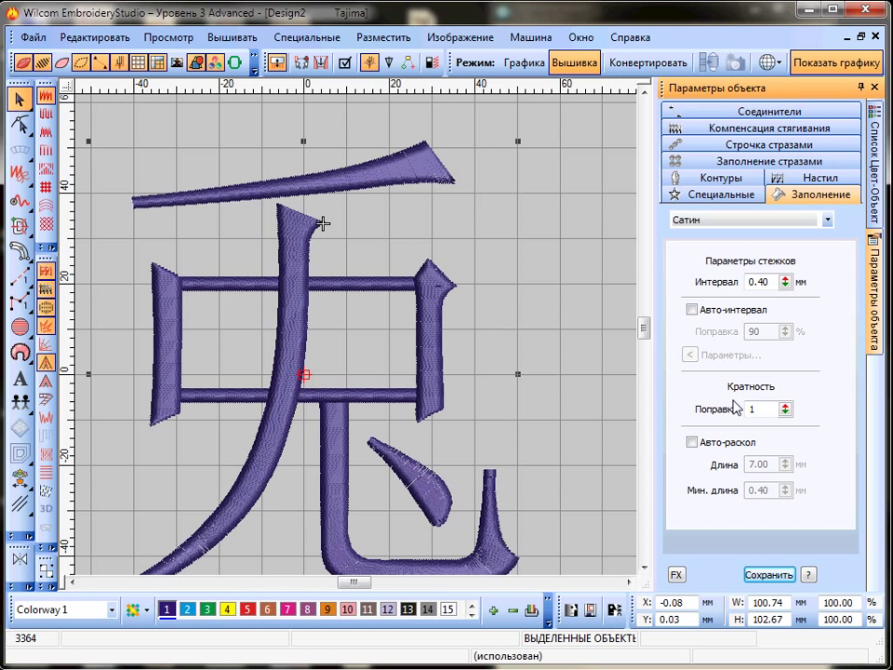
pyautogui.click(692, 443)
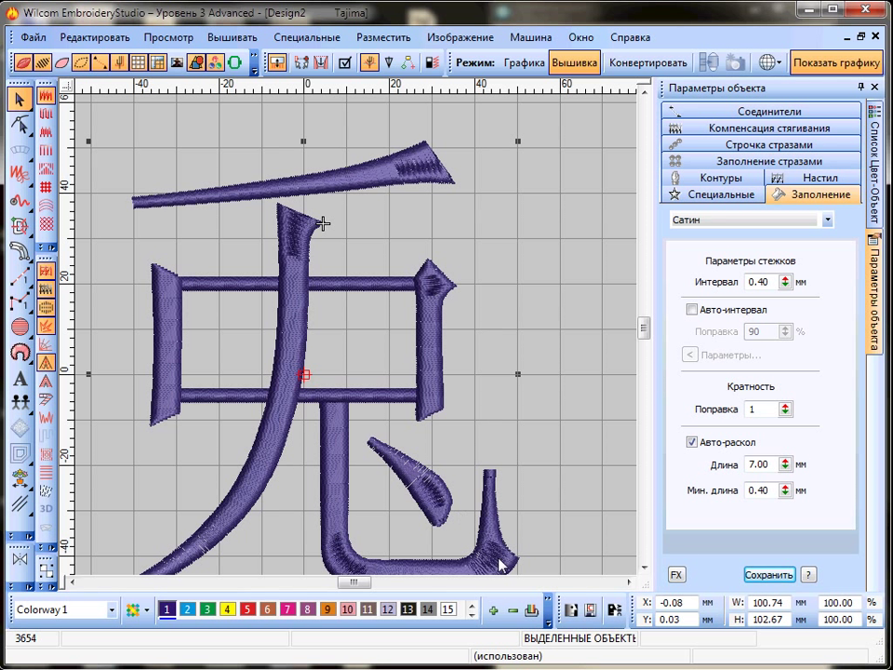
pyautogui.click(603, 464)
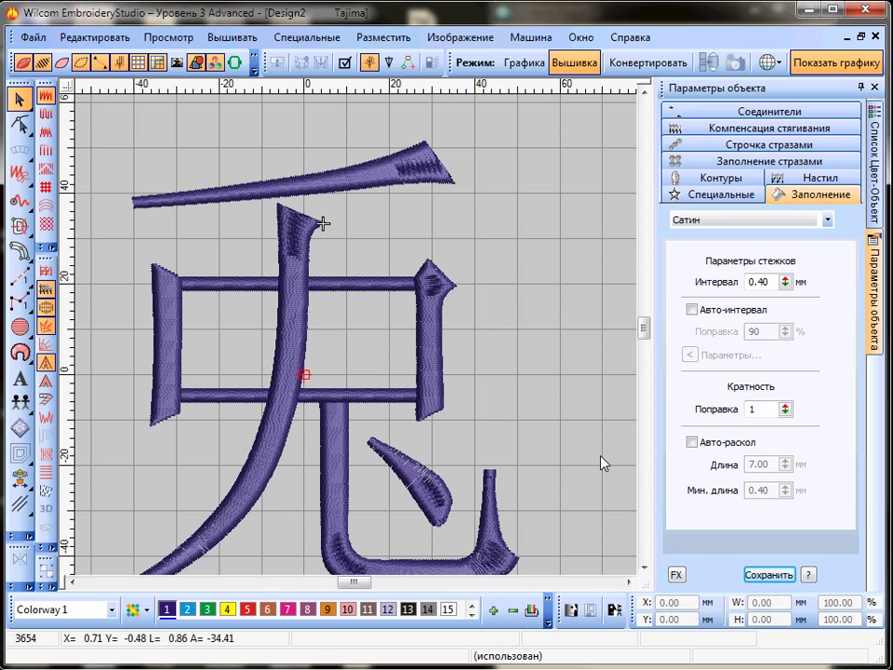
# Undo the auto split and the enlargement of the character
pyautogui.hotkey('ctrl', 'z')
pyautogui.hotkey('ctrl', 'z')
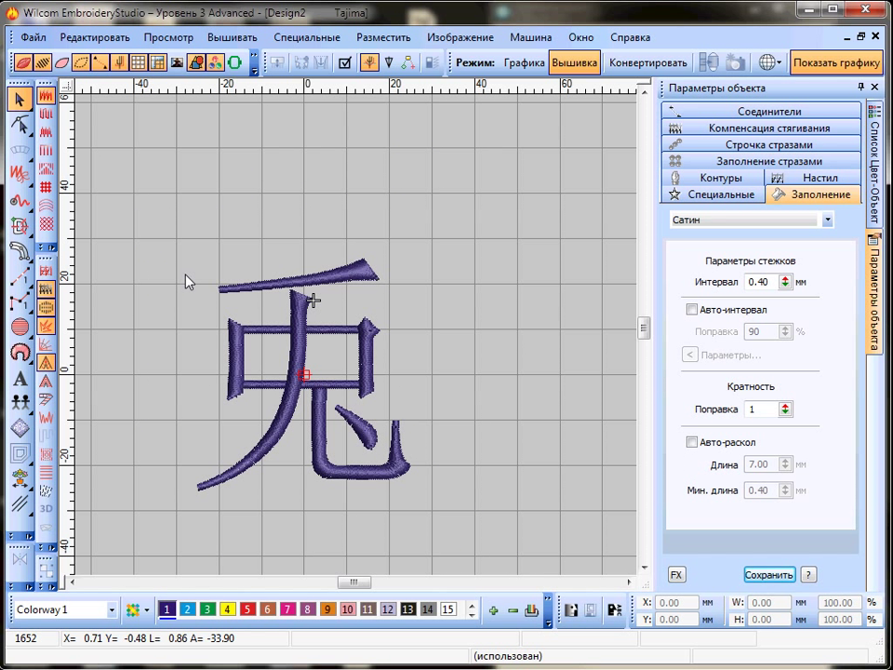
# Try auto split (Авто-раскол) on all satin objects of the original-size character, and turn it off again after comparing the stitches
pyautogui.hotkey('ctrl', 'a')
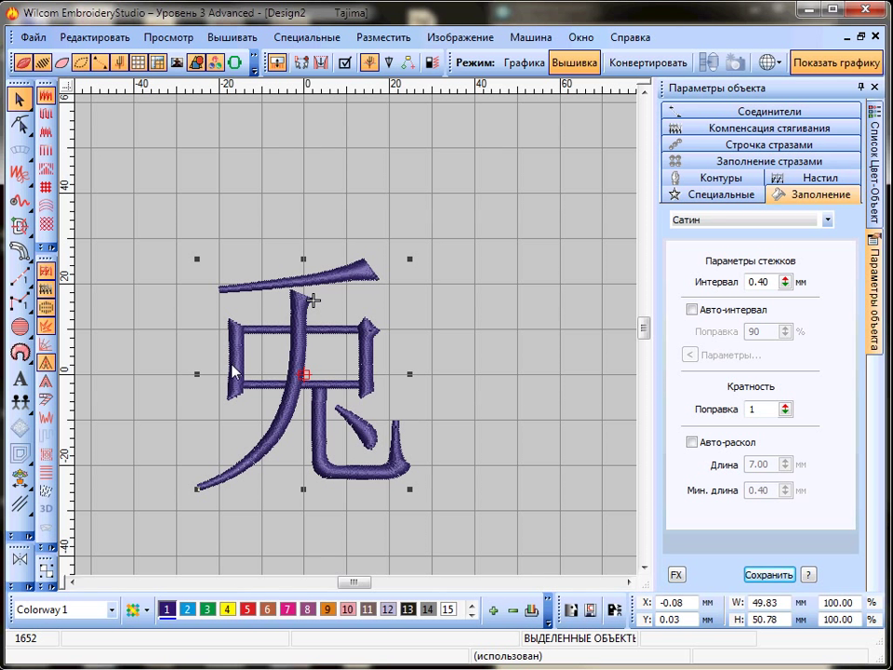
pyautogui.click(691, 443)
pyautogui.scroll(1, 359, 343)
pyautogui.scroll(-2, 359, 343)
pyautogui.scroll(3, 346, 335)
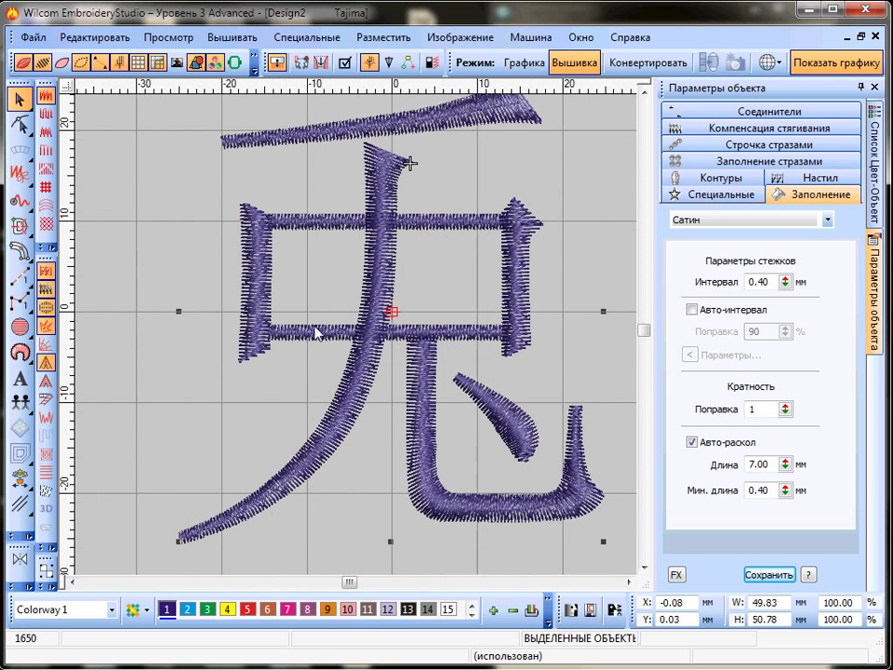
pyautogui.click(689, 443)
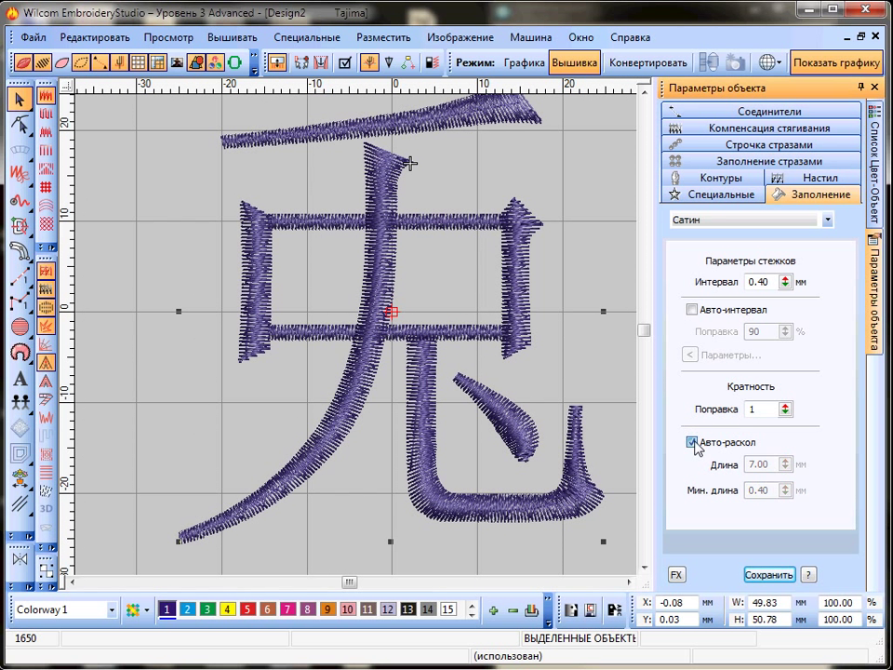
pyautogui.click(113, 323)
pyautogui.scroll(-2, 205, 342)
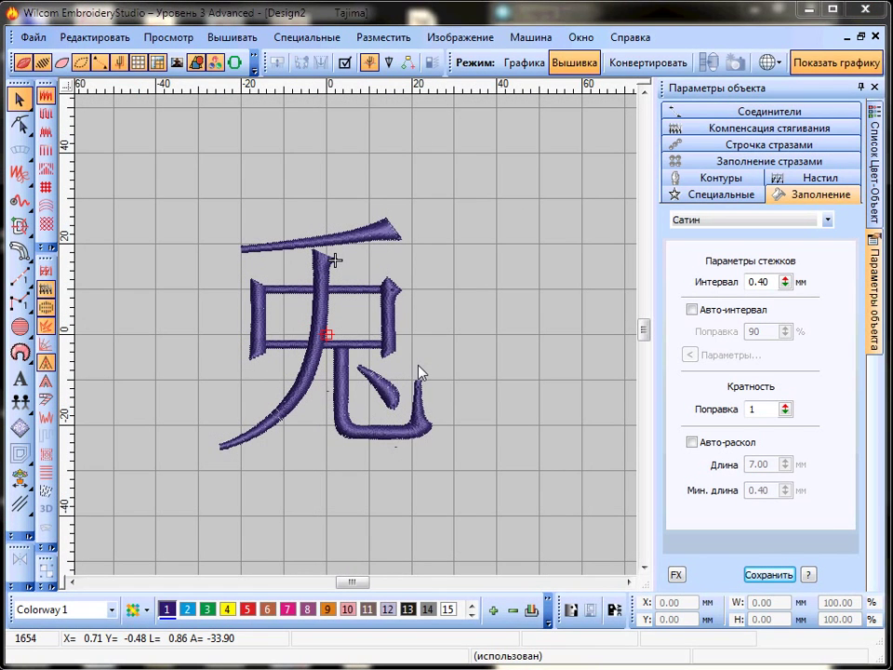
# Turn off the realistic stitch view to show the plain stitches and the connectors between the character's strokes
pyautogui.click(25, 71)
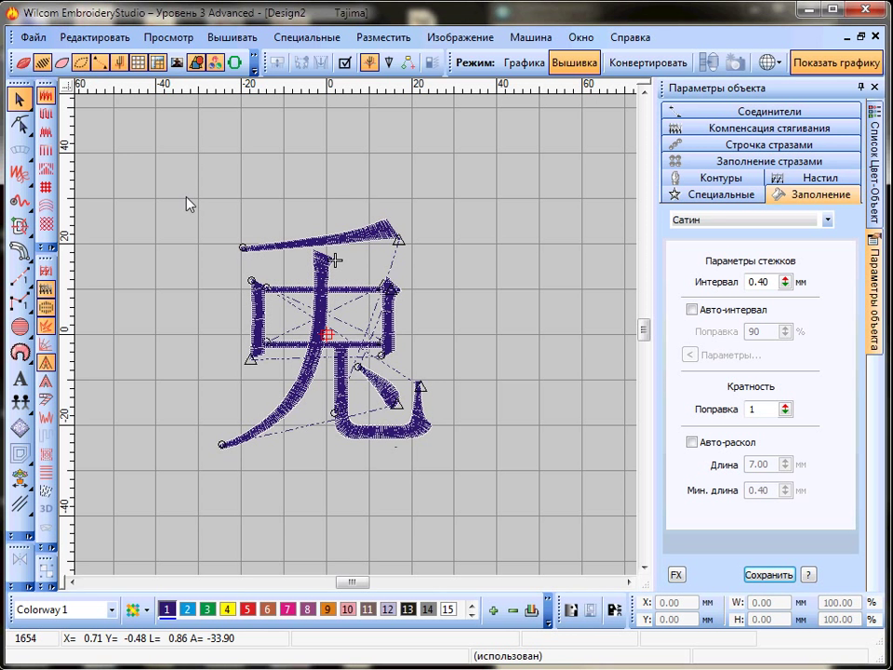
pyautogui.scroll(1, 254, 235)
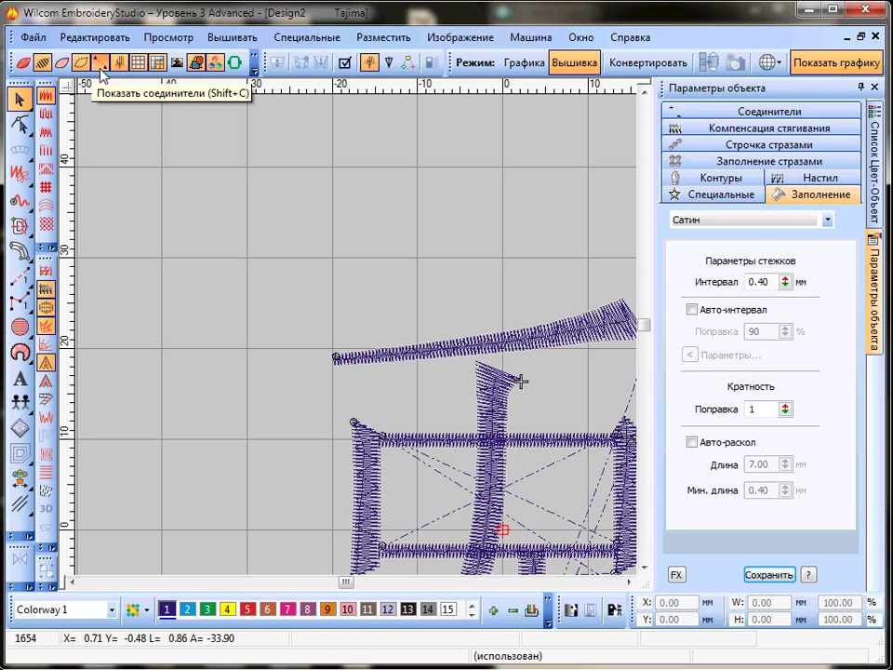
pyautogui.moveTo(346, 582); pyautogui.dragTo(351, 582)
pyautogui.moveTo(643, 325); pyautogui.dragTo(642, 330)
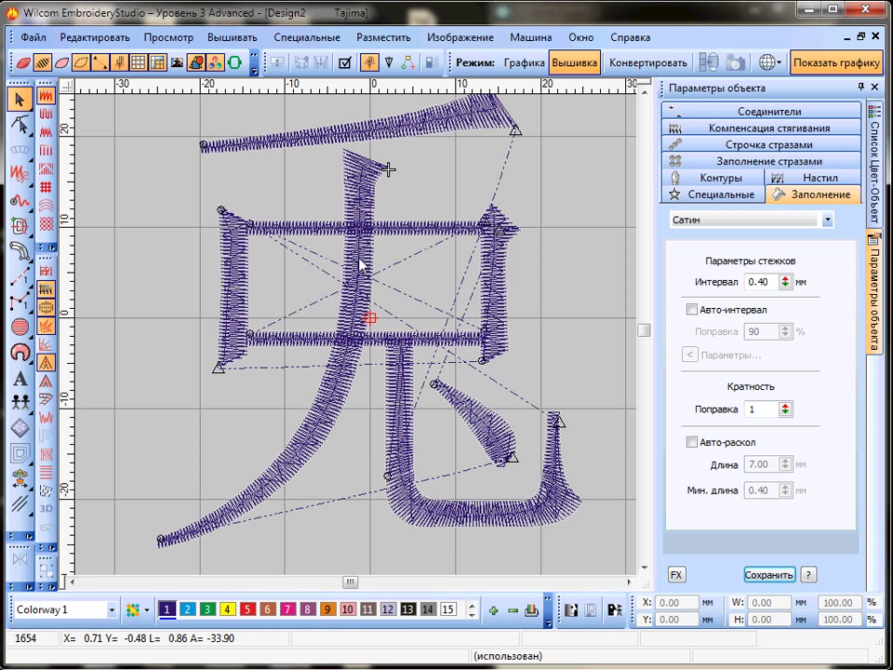
# Play back the character's stitching with Slow Redraw (Медленно перерисовать), raising the speed to about 186 cm/sec, and close the player
pyautogui.hotkey('shift', 'r')
pyautogui.moveTo(426, 297); pyautogui.dragTo(682, 98)
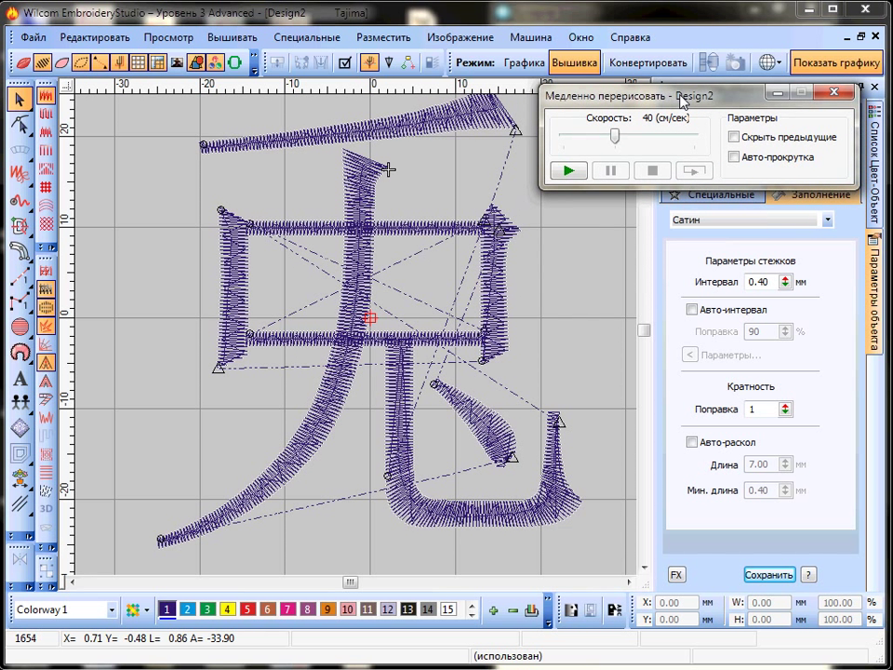
pyautogui.click(570, 173)
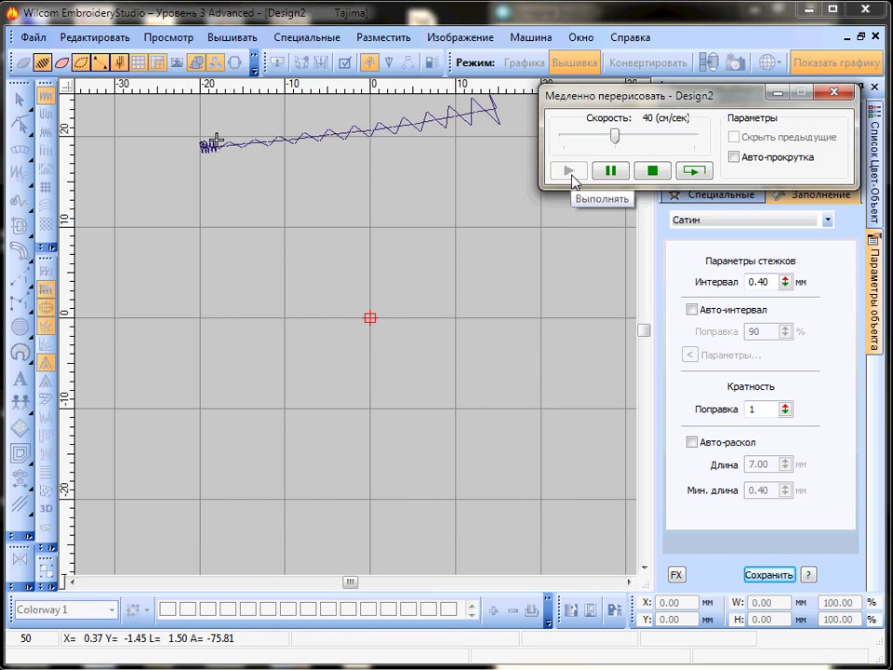
pyautogui.moveTo(615, 136); pyautogui.dragTo(638, 137)
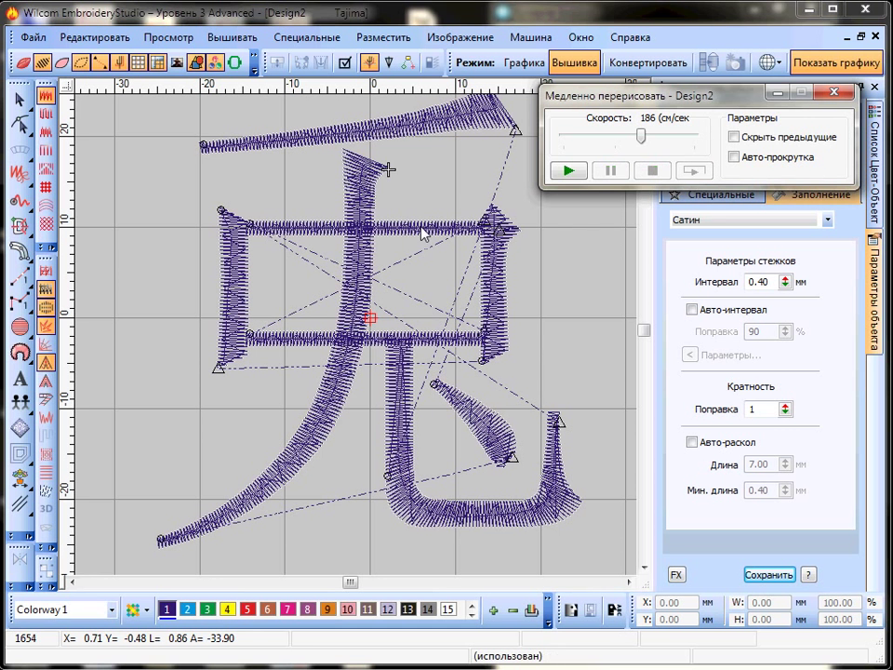
pyautogui.click(840, 93)
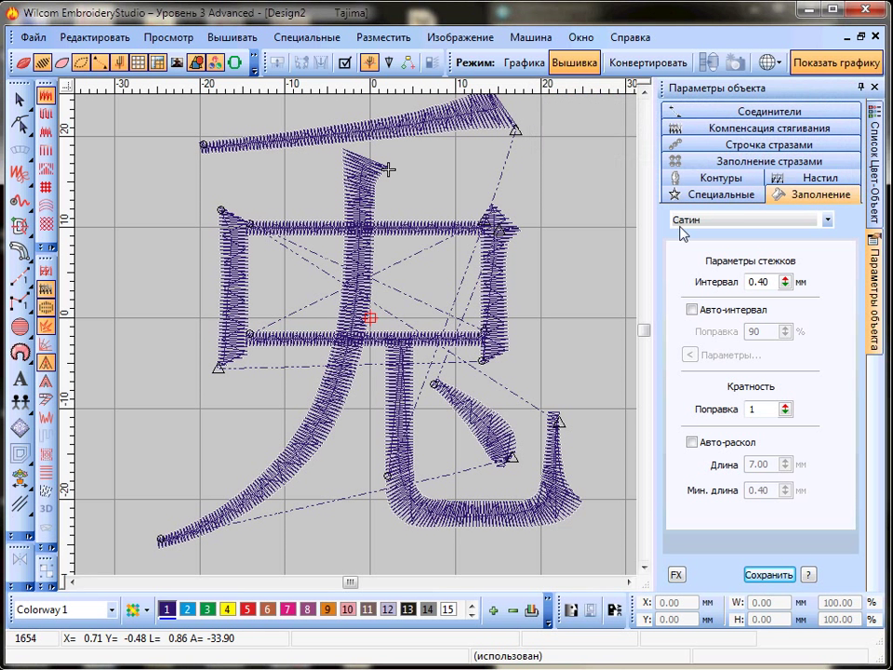
# Show the color-object list and move the top stroke's start and end points to its lower edge, just above the long curved stroke
pyautogui.click(874, 163)
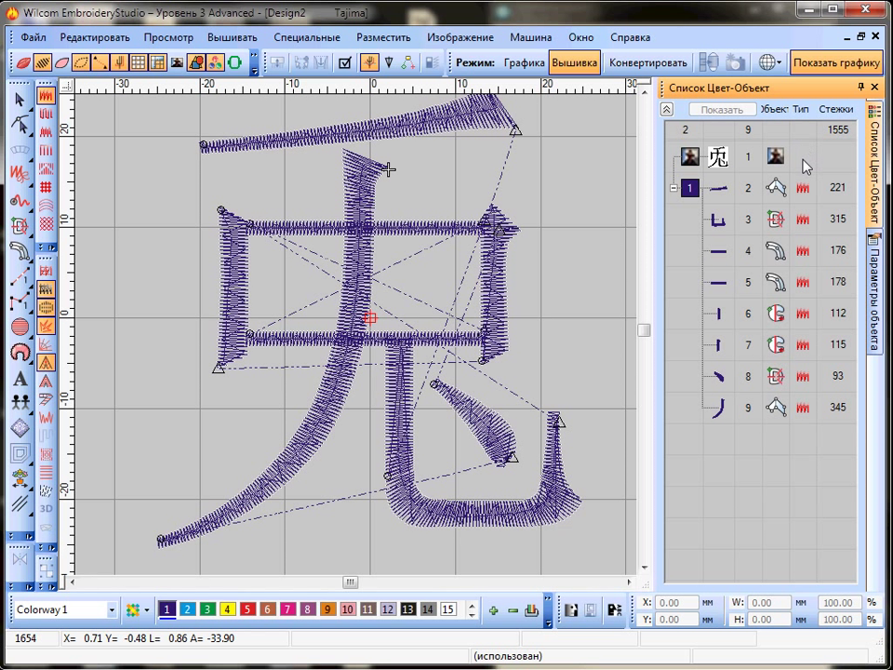
pyautogui.click(424, 124)
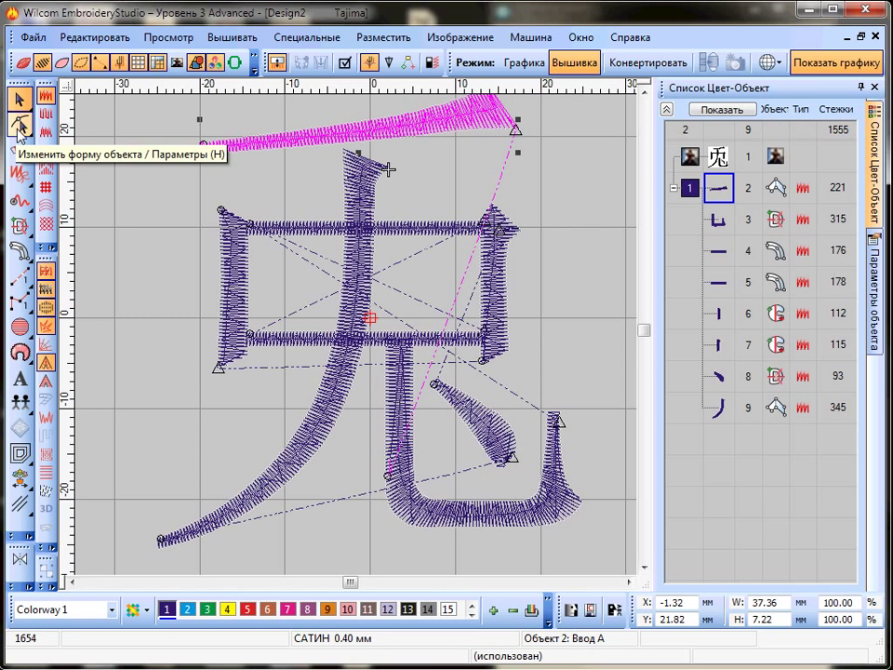
pyautogui.click(19, 126)
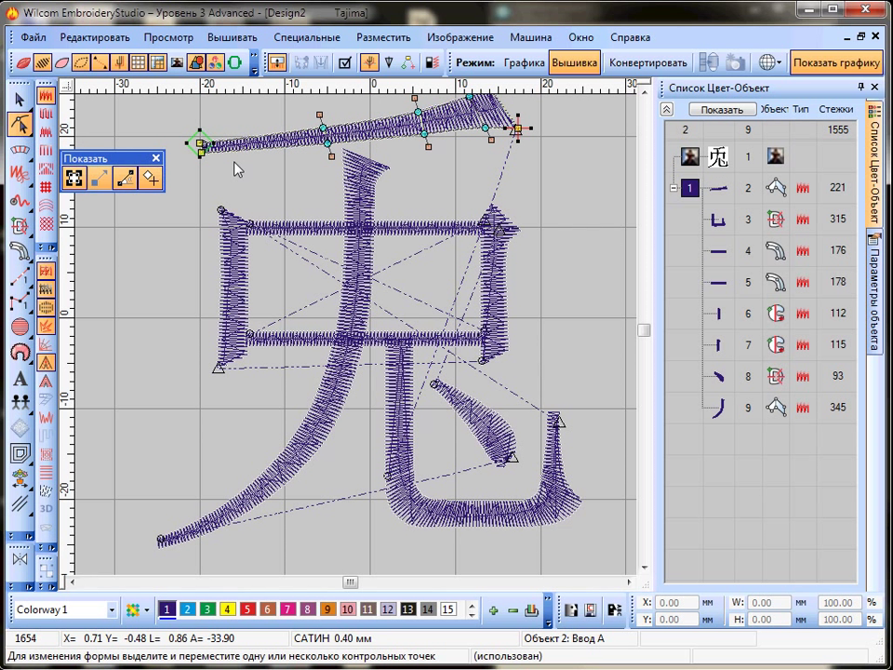
pyautogui.moveTo(206, 130)
pyautogui.mouseDown()
pyautogui.moveTo(339, 214)
pyautogui.moveTo(410, 223)
pyautogui.mouseUp()
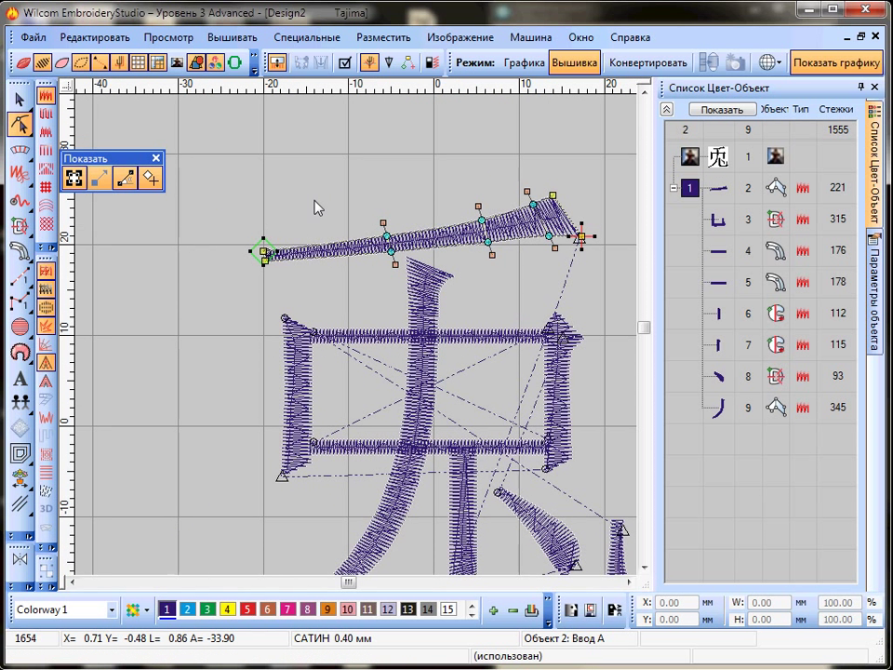
pyautogui.click(410, 251)
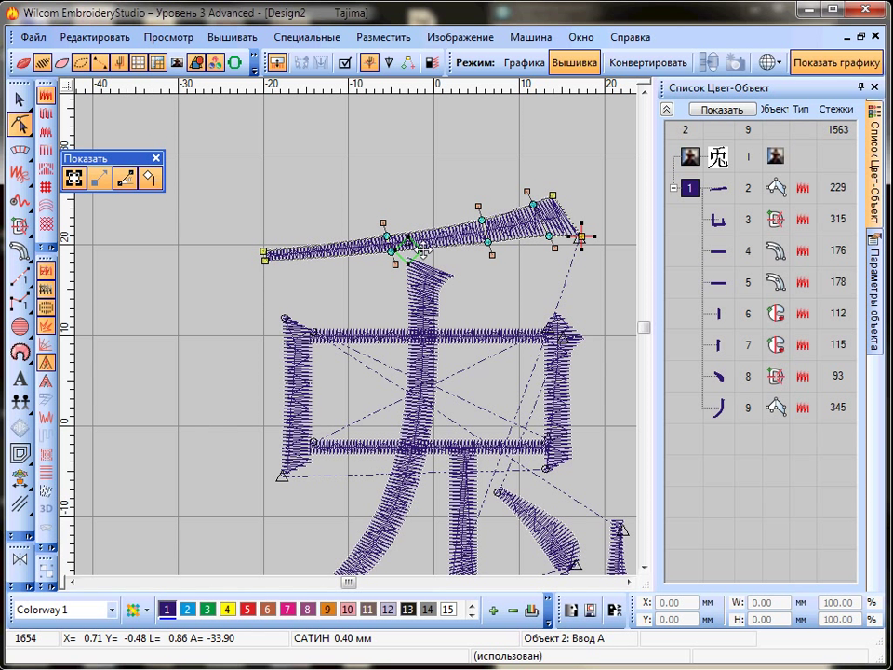
pyautogui.moveTo(581, 250)
pyautogui.mouseDown()
pyautogui.moveTo(573, 261)
pyautogui.moveTo(409, 252)
pyautogui.mouseUp()
pyautogui.scroll(1, 358, 342)
pyautogui.scroll(-1, 358, 342)
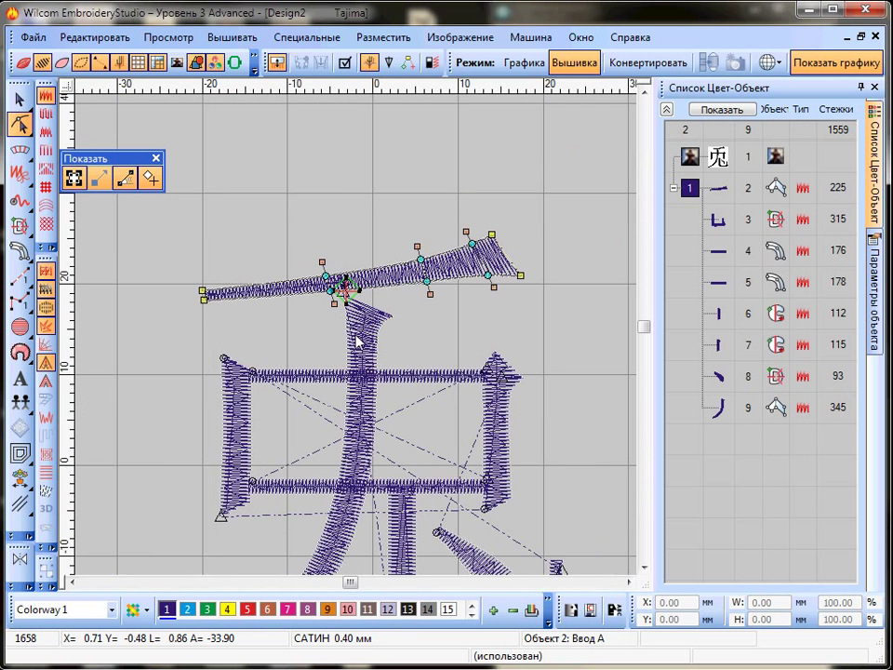
pyautogui.press('Escape')
pyautogui.press('Escape')
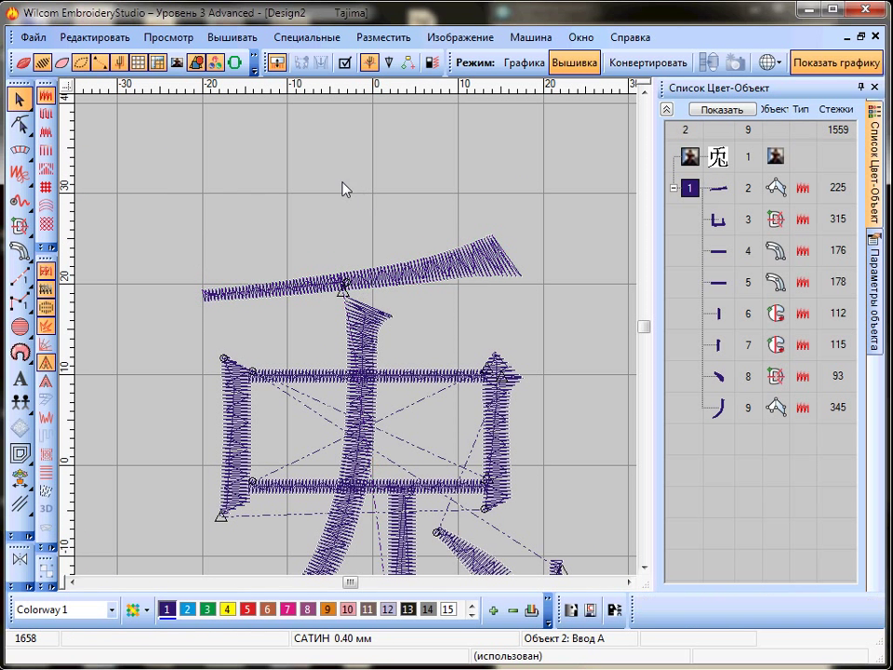
# Move the long curved stroke's start point up to the top stroke's end point and its end point to the curve's lower tip
pyautogui.click(375, 339)
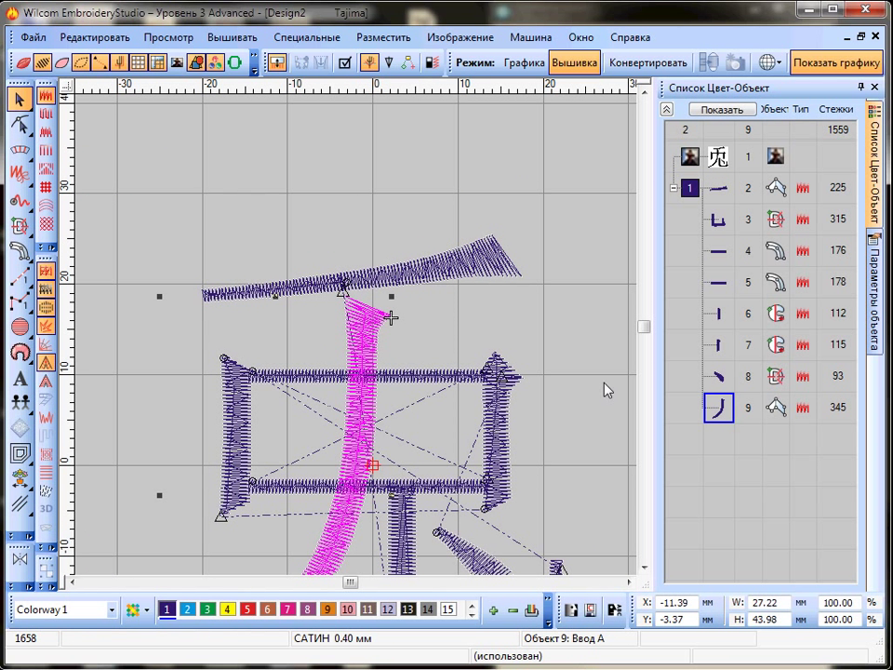
pyautogui.click(433, 209)
pyautogui.click(720, 407)
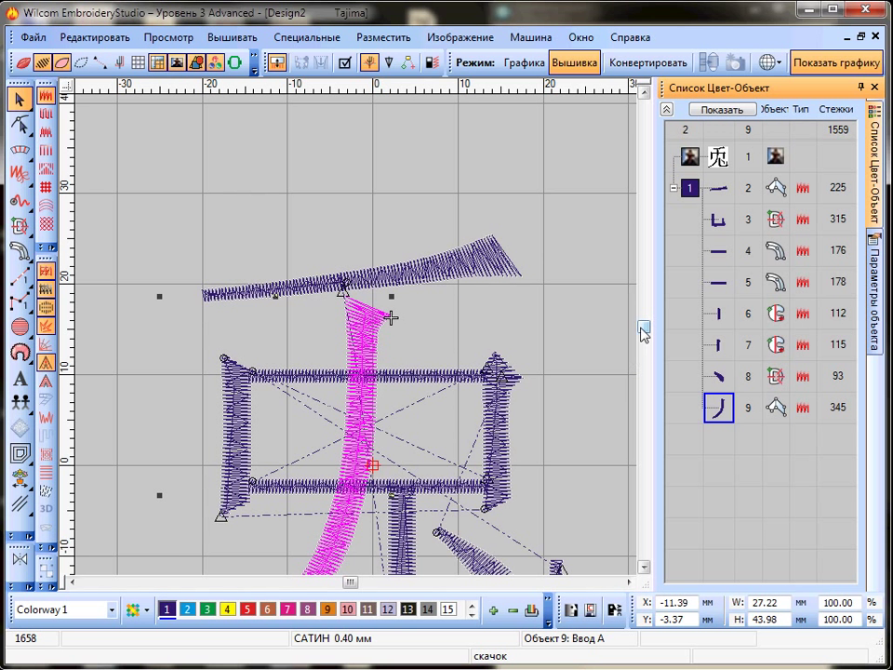
pyautogui.scroll(-3, 640, 331)
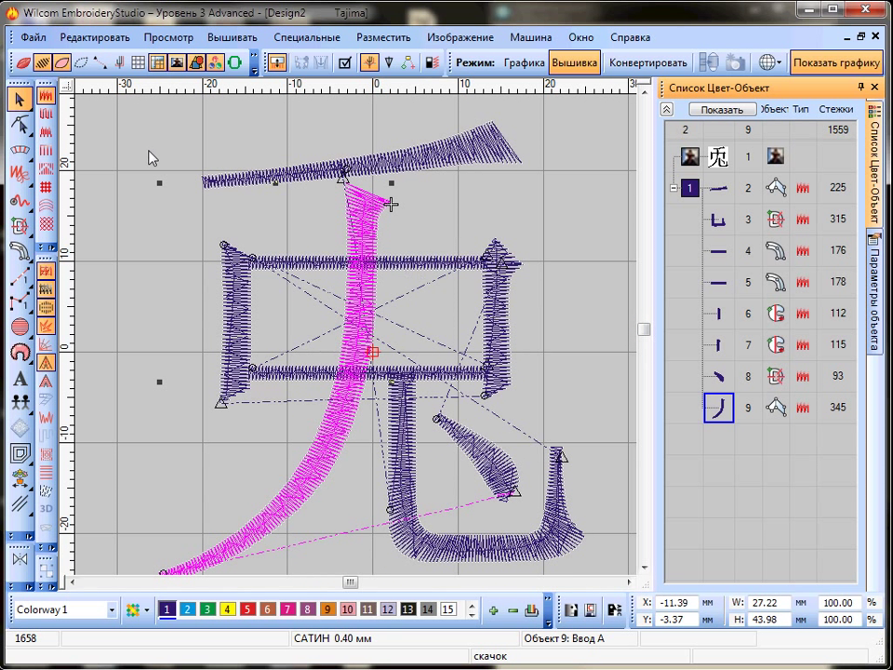
pyautogui.moveTo(26, 123)
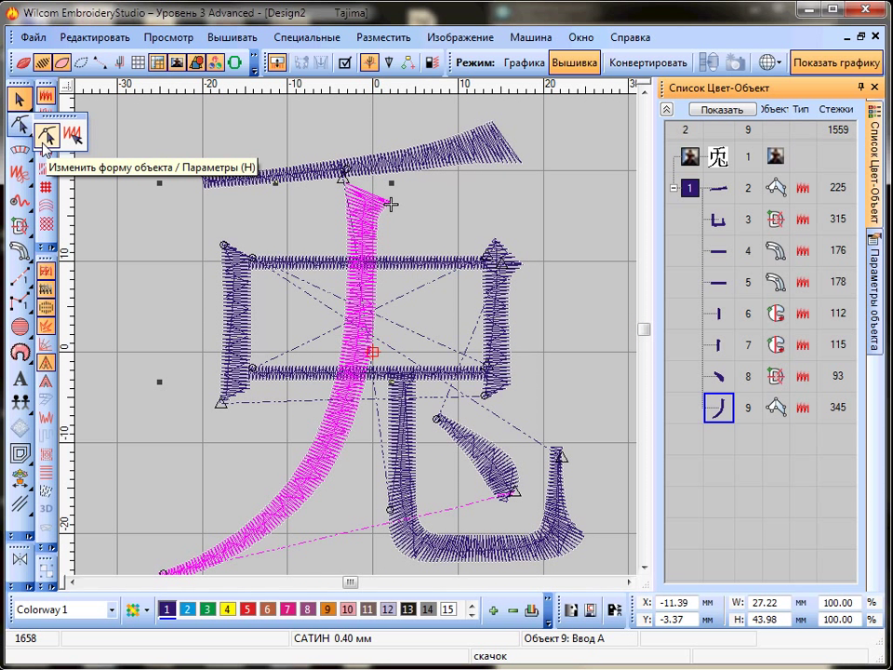
pyautogui.click(46, 138)
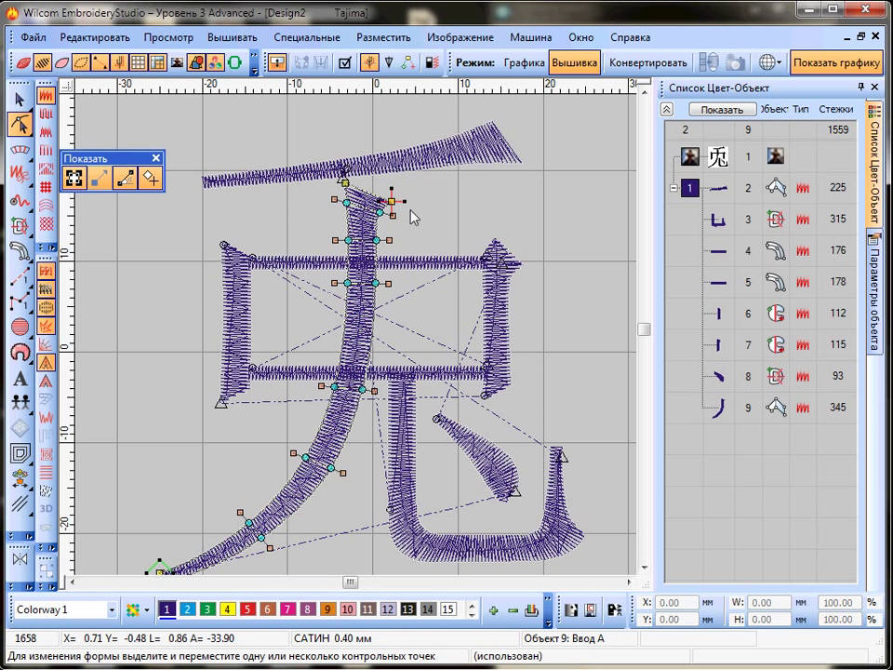
pyautogui.moveTo(160, 565); pyautogui.dragTo(343, 169)
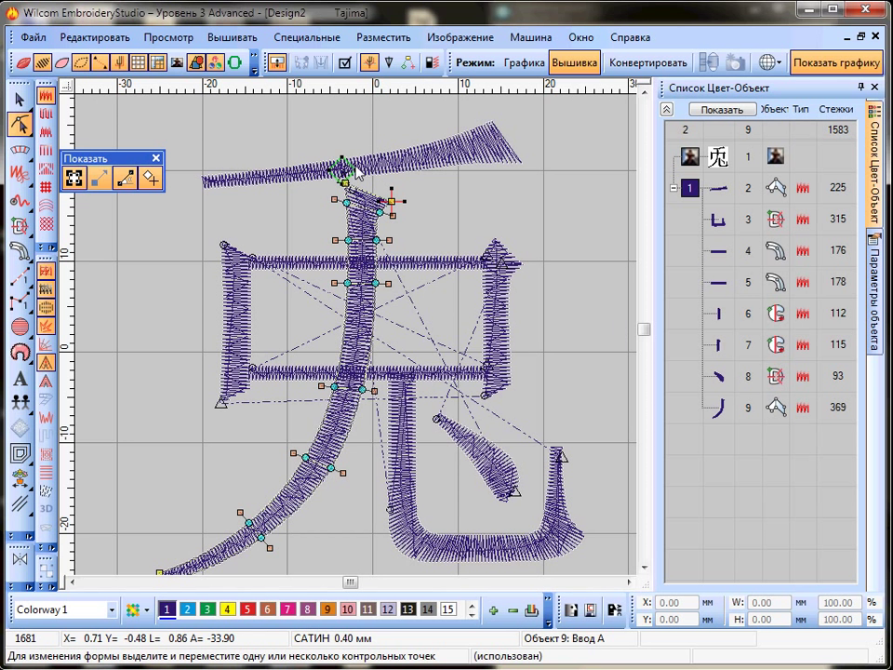
pyautogui.scroll(-2, 646, 339)
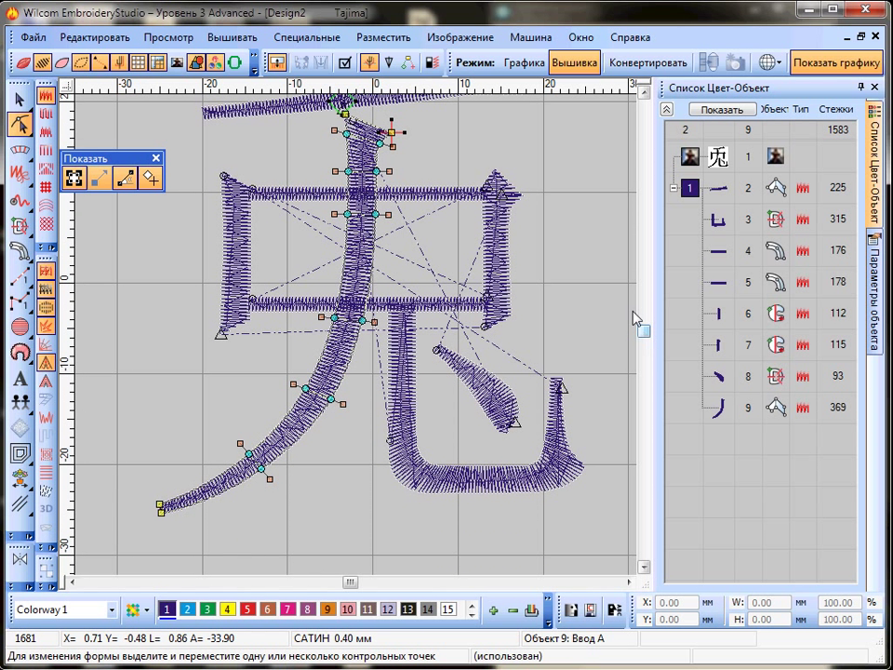
pyautogui.moveTo(392, 132)
pyautogui.mouseDown()
pyautogui.moveTo(444, 299)
pyautogui.moveTo(147, 528)
pyautogui.mouseUp()
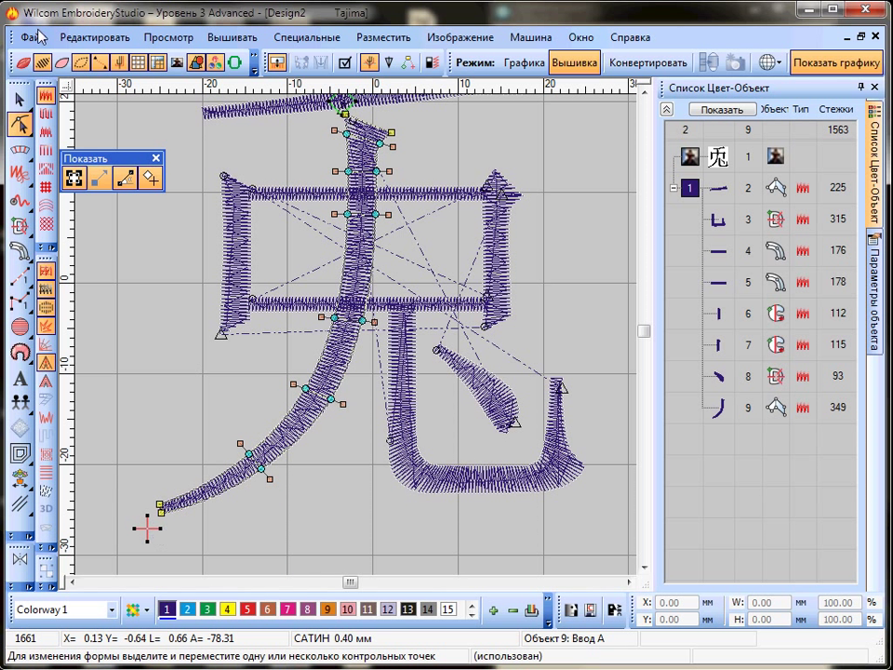
# Reorder the long curved stroke so that it is sewn directly after the top stroke
pyautogui.click(19, 98)
pyautogui.moveTo(712, 409); pyautogui.dragTo(716, 214)
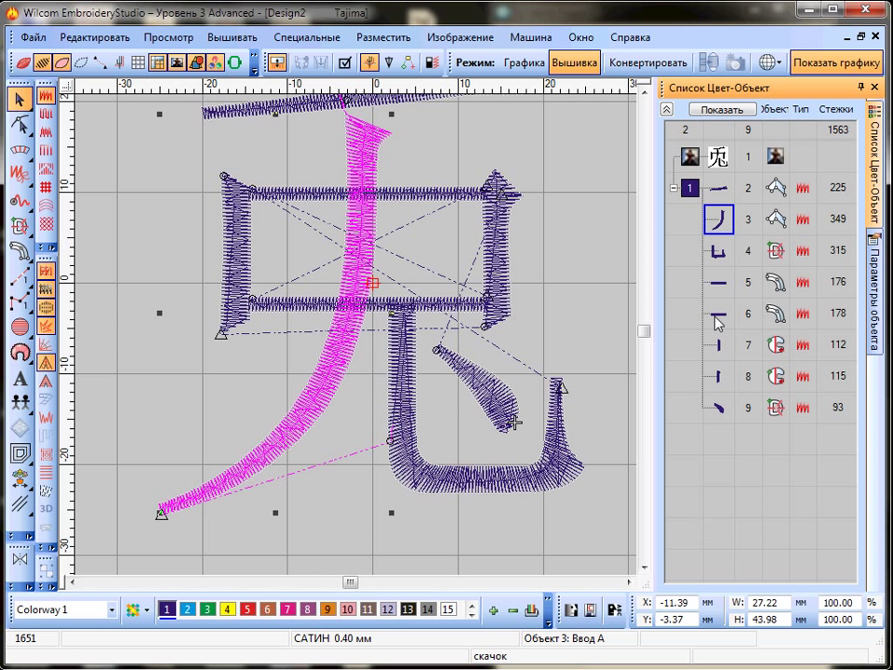
pyautogui.click(138, 196)
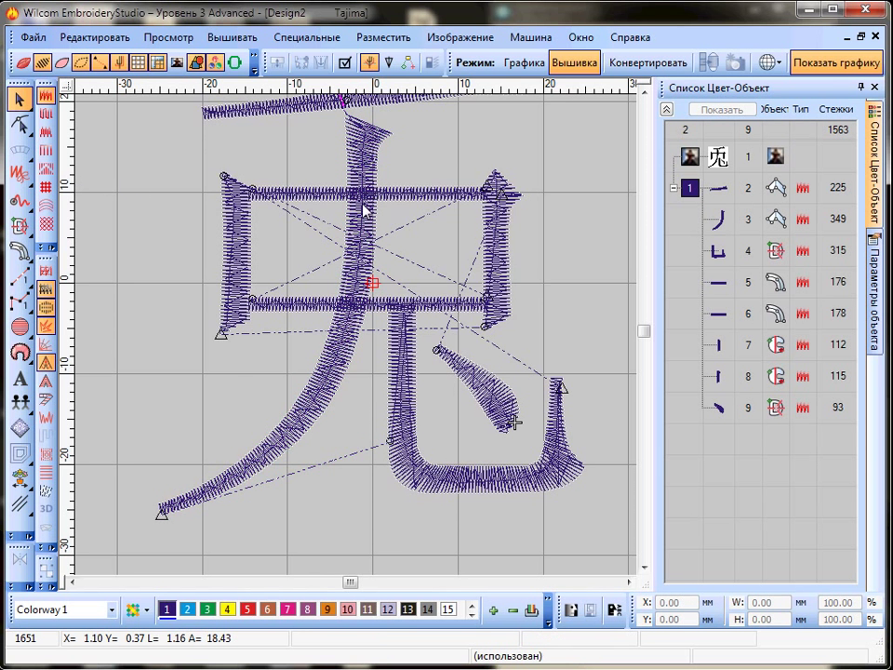
# Examine where the upper horizontal bar crosses the long curved stroke, in both realistic and plain stitch view
pyautogui.scroll(1, 363, 212)
pyautogui.click(360, 323)
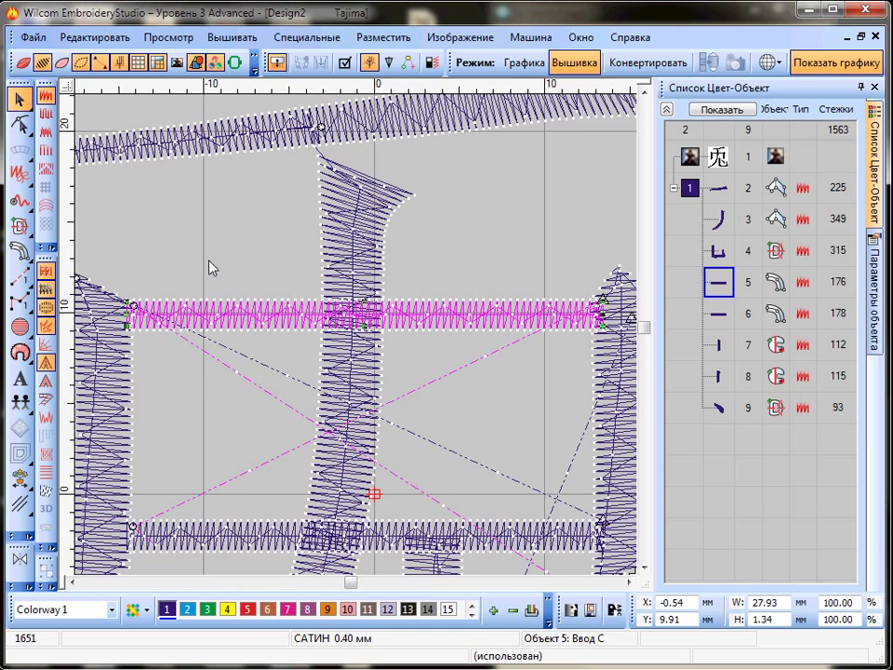
pyautogui.press('t')
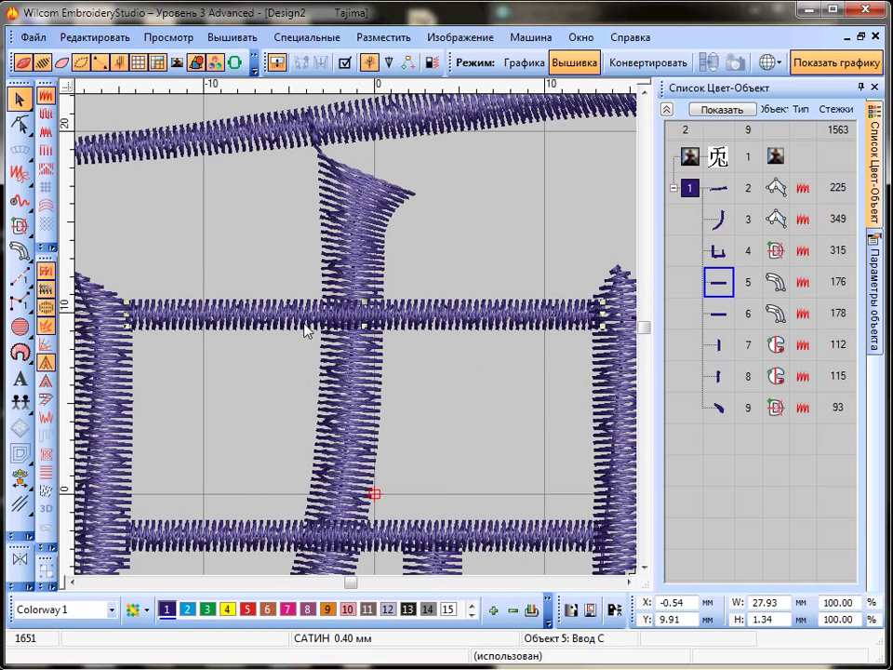
pyautogui.press('t')
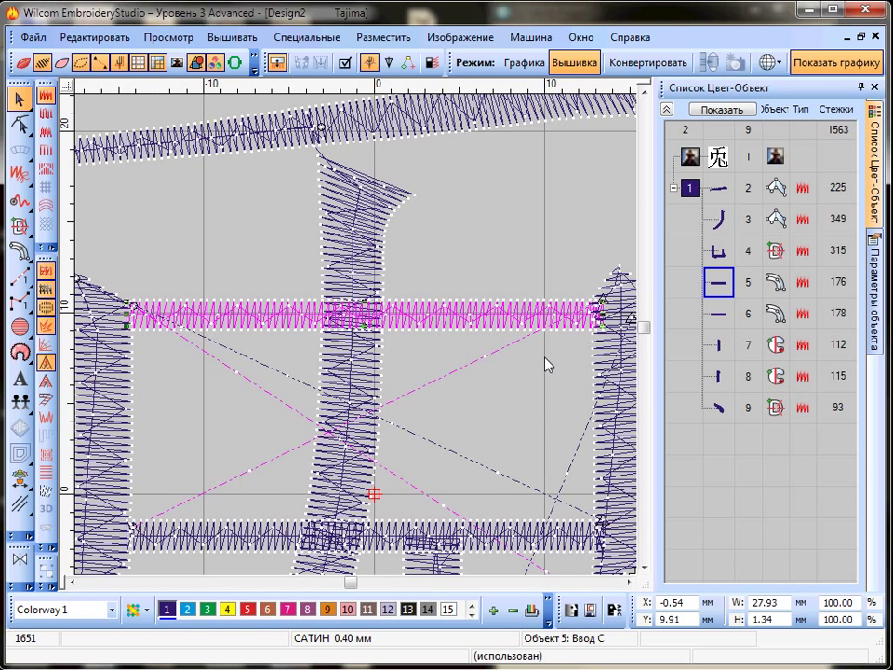
pyautogui.press('z')
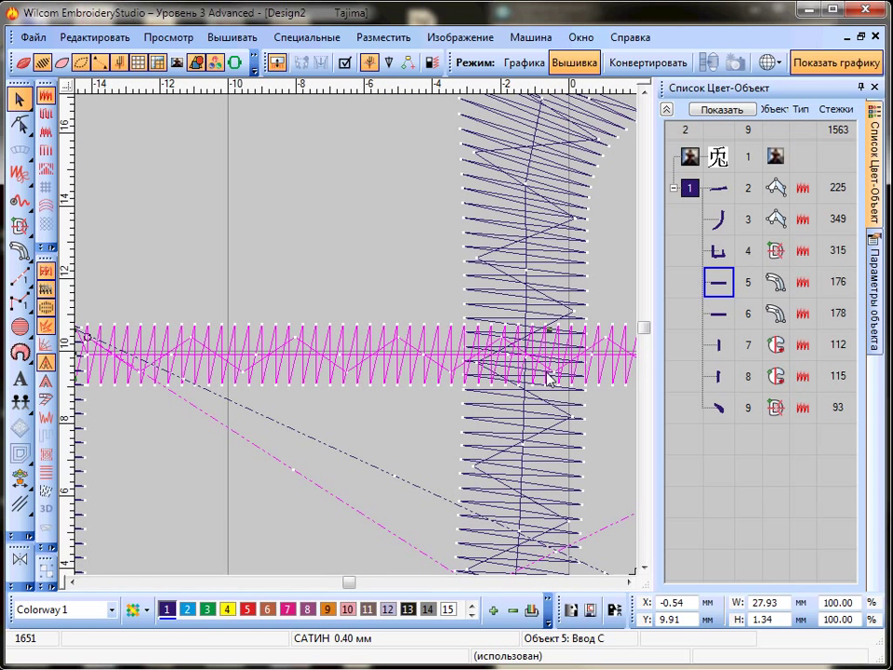
pyautogui.hotkey('shift', 'z')
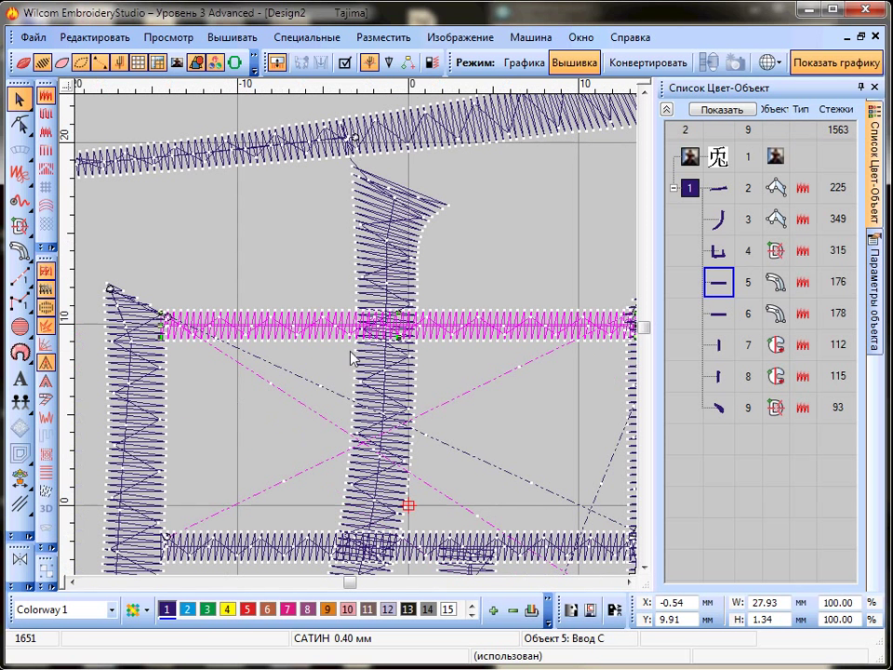
# Try to move both the start and end points of the upper horizontal bar to its crossing with the long curved stroke
pyautogui.click(19, 124)
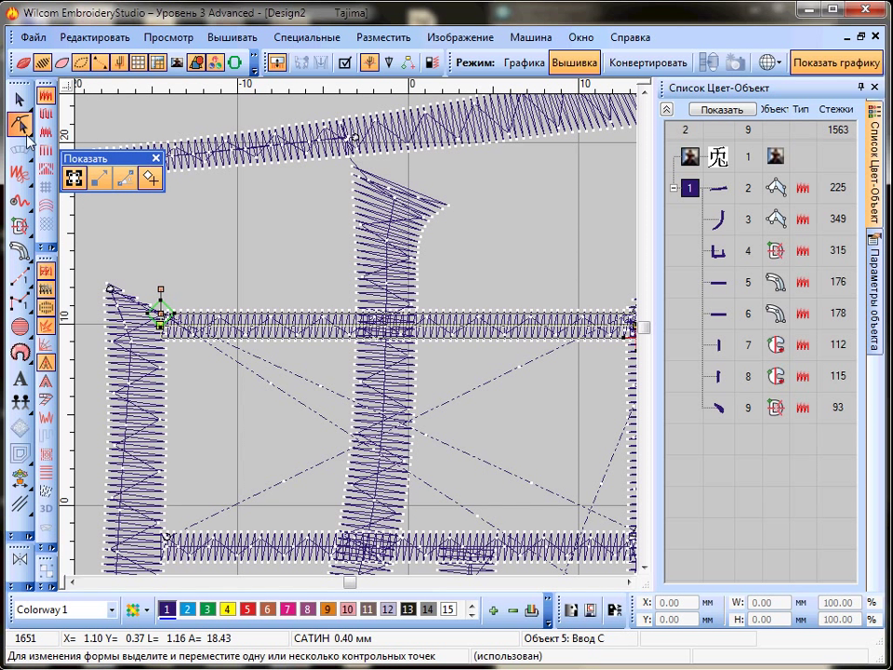
pyautogui.moveTo(174, 304)
pyautogui.mouseDown()
pyautogui.moveTo(298, 291)
pyautogui.moveTo(359, 298)
pyautogui.moveTo(358, 323)
pyautogui.mouseUp()
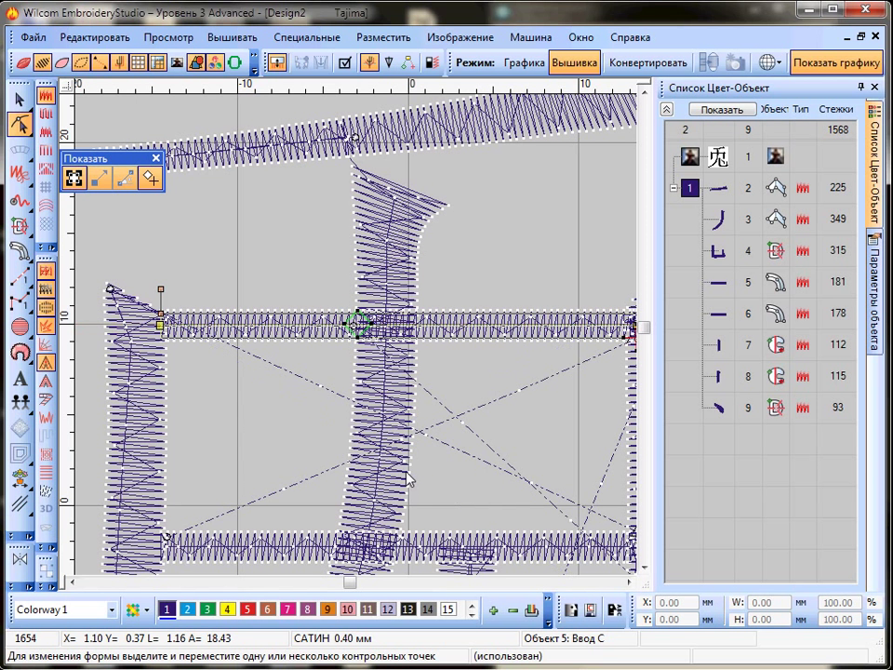
pyautogui.moveTo(358, 590); pyautogui.dragTo(352, 583)
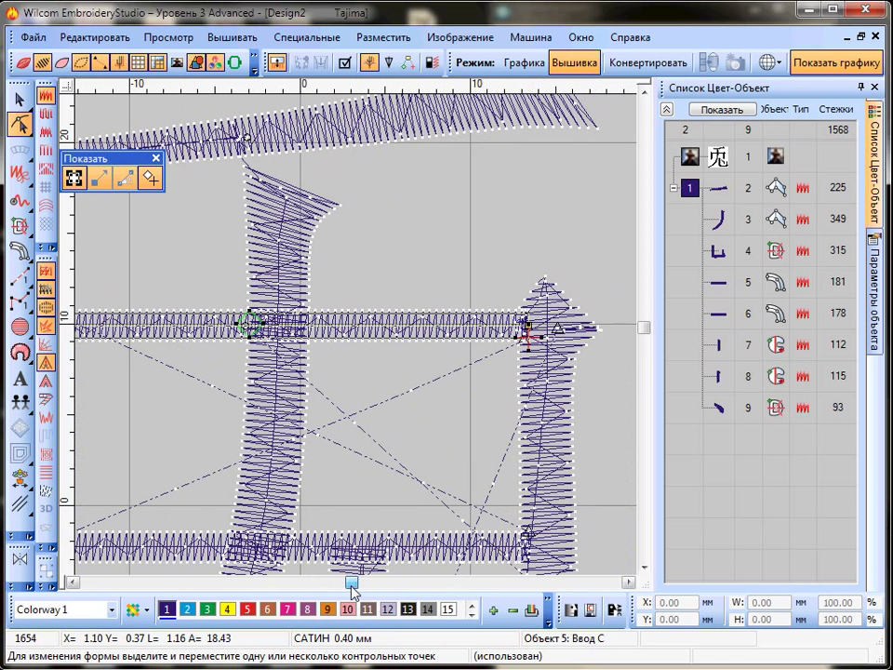
pyautogui.click(250, 324)
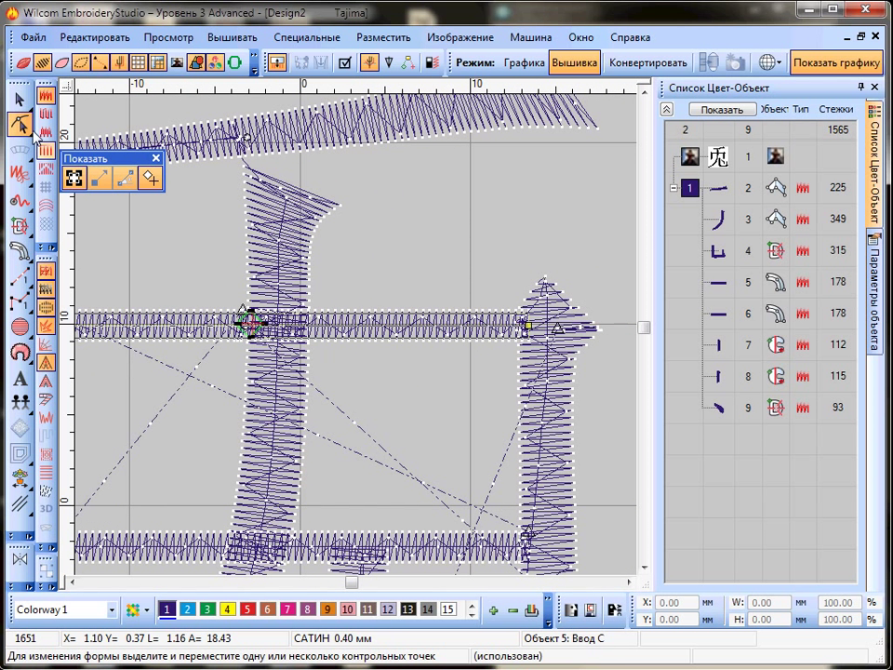
pyautogui.click(19, 98)
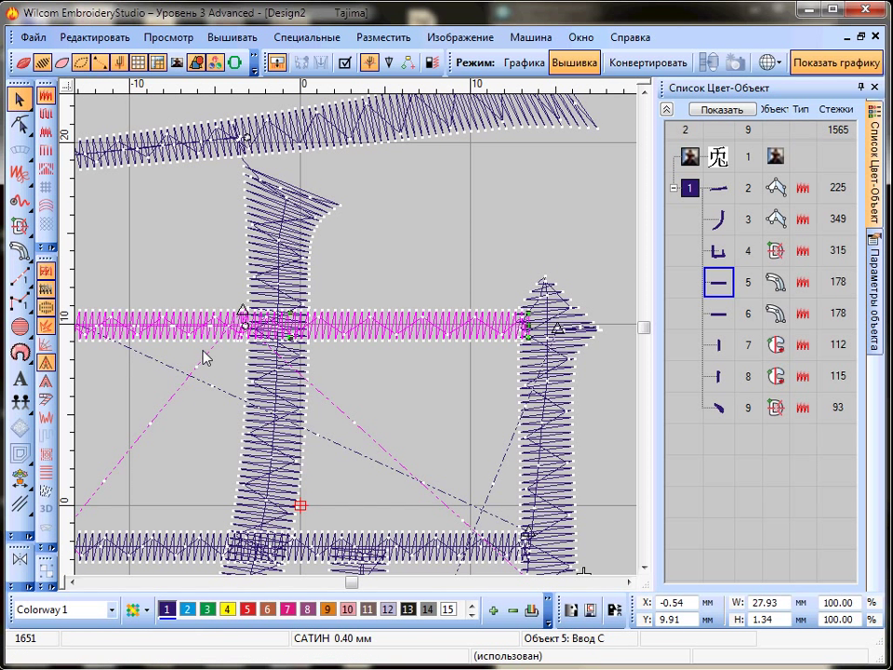
# Cut the upper horizontal bar and paste it into the sewing sequence at the long curved stroke's underlay stitch where the two cross
pyautogui.press('Delete')
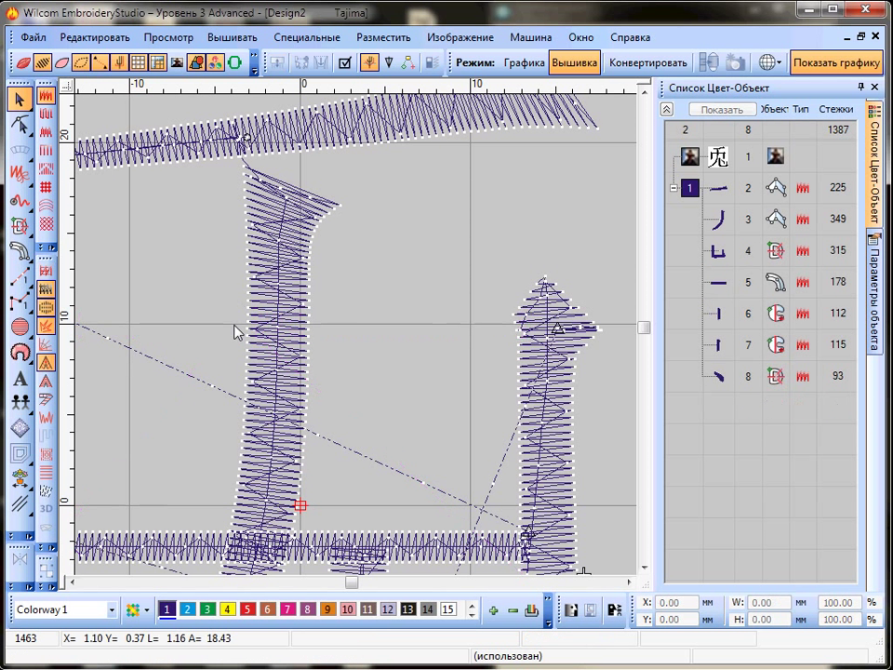
pyautogui.press('z')
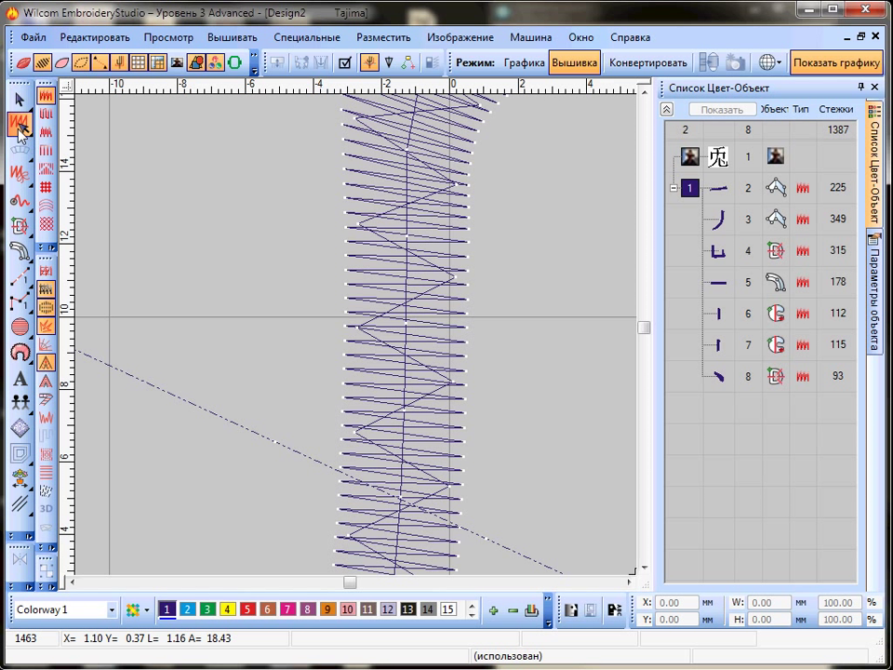
pyautogui.click(18, 121)
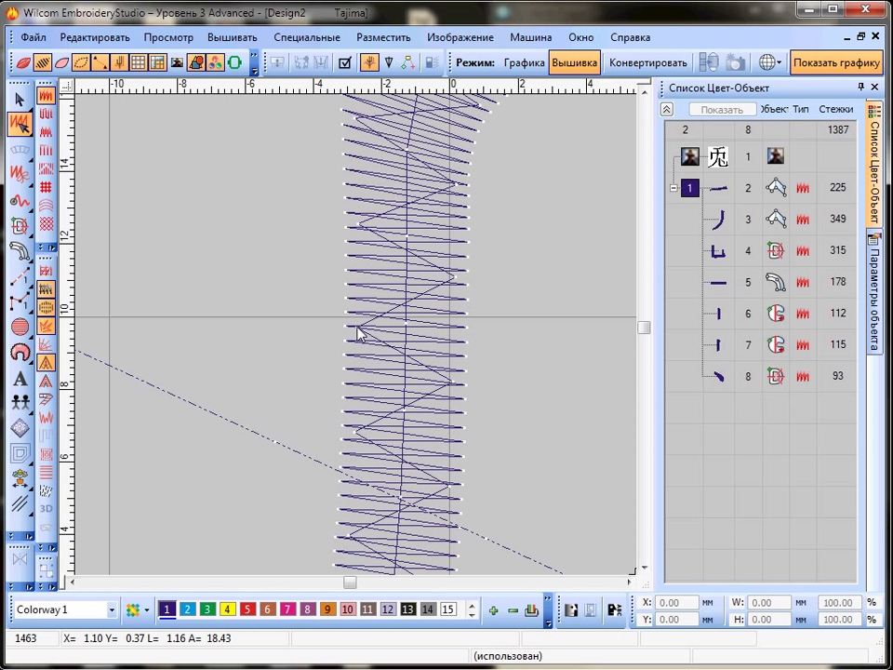
pyautogui.click(358, 327)
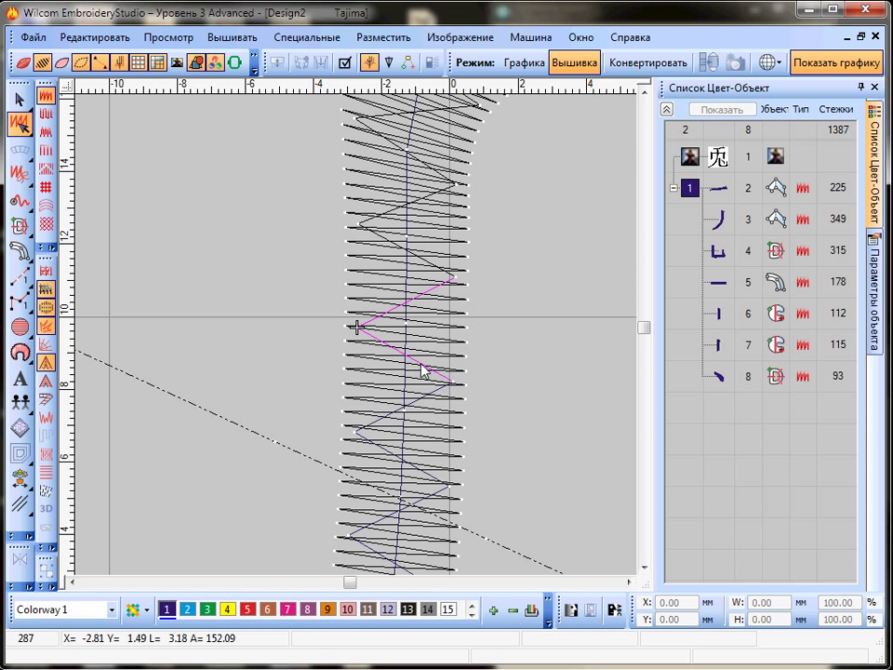
pyautogui.scroll(-1, 405, 317)
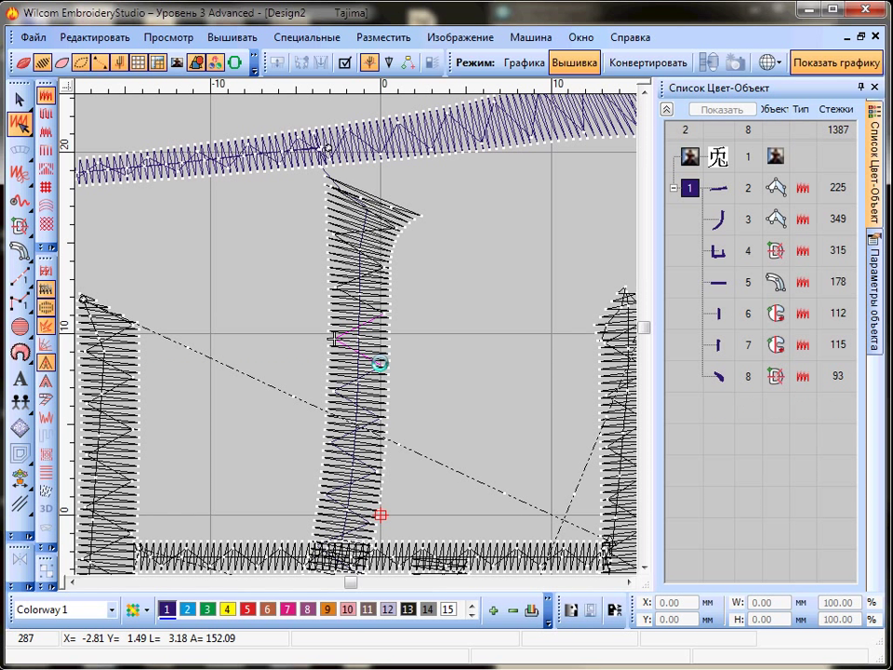
pyautogui.hotkey('ctrl', 'v')
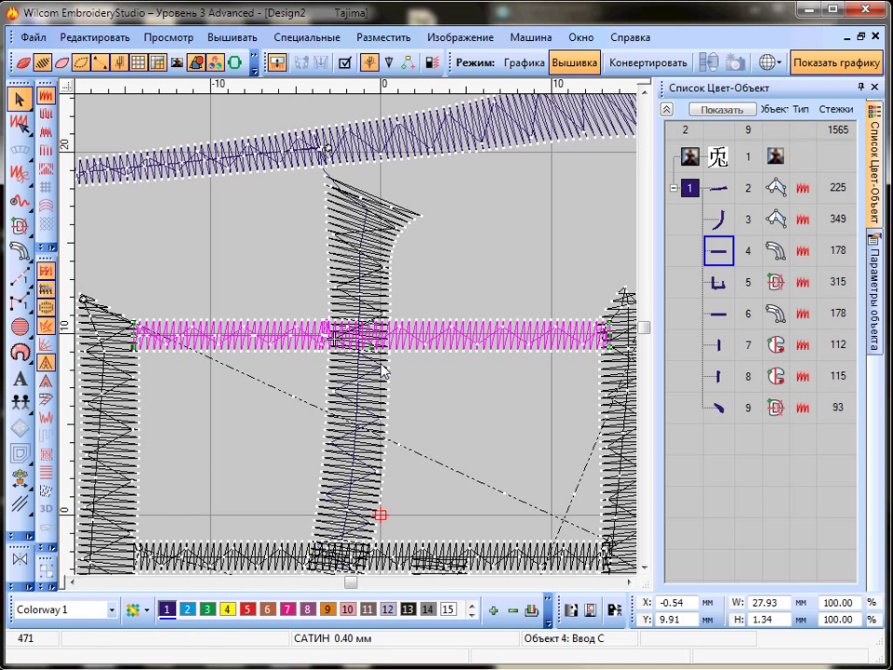
pyautogui.click(19, 480)
pyautogui.rightClick(20, 480)
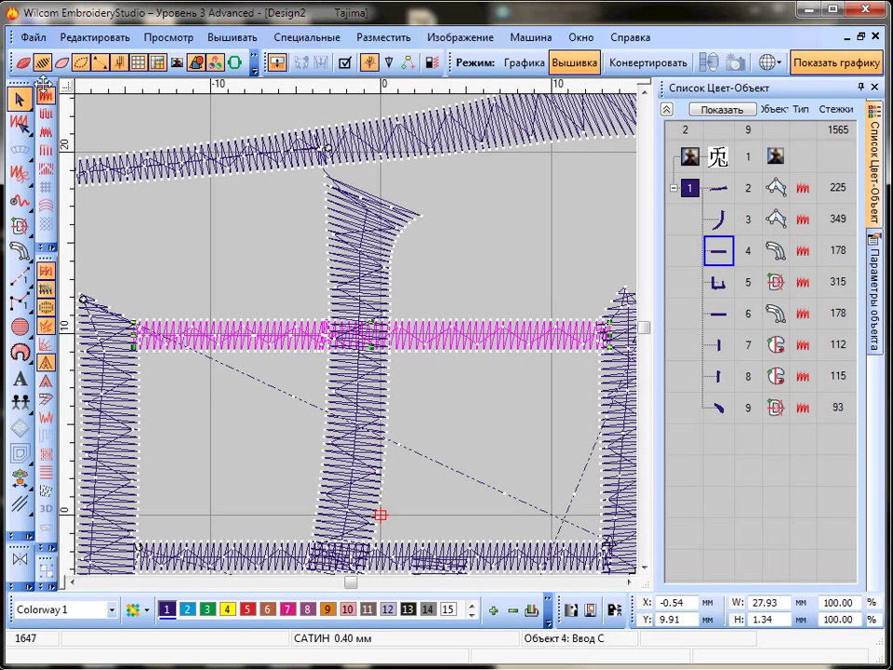
# Examine the whole character in realistic view and return to the plain stitch view
pyautogui.click(24, 62)
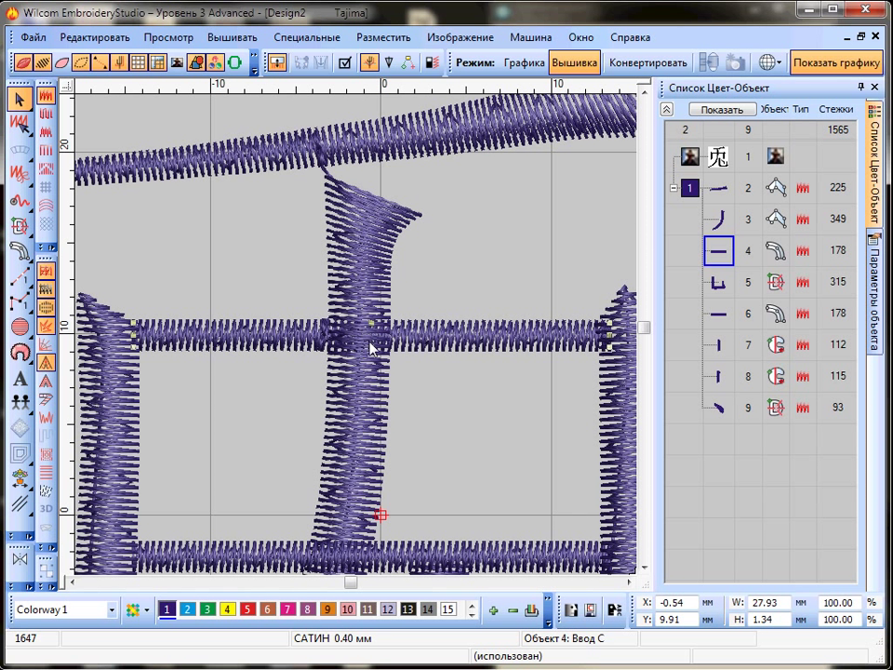
pyautogui.hotkey('shift', 'z')
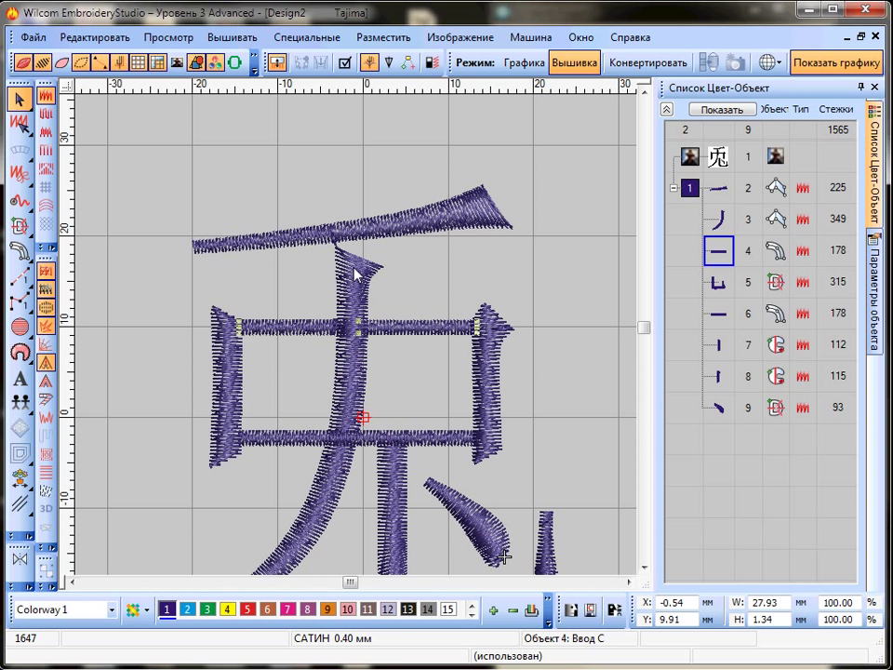
pyautogui.click(155, 359)
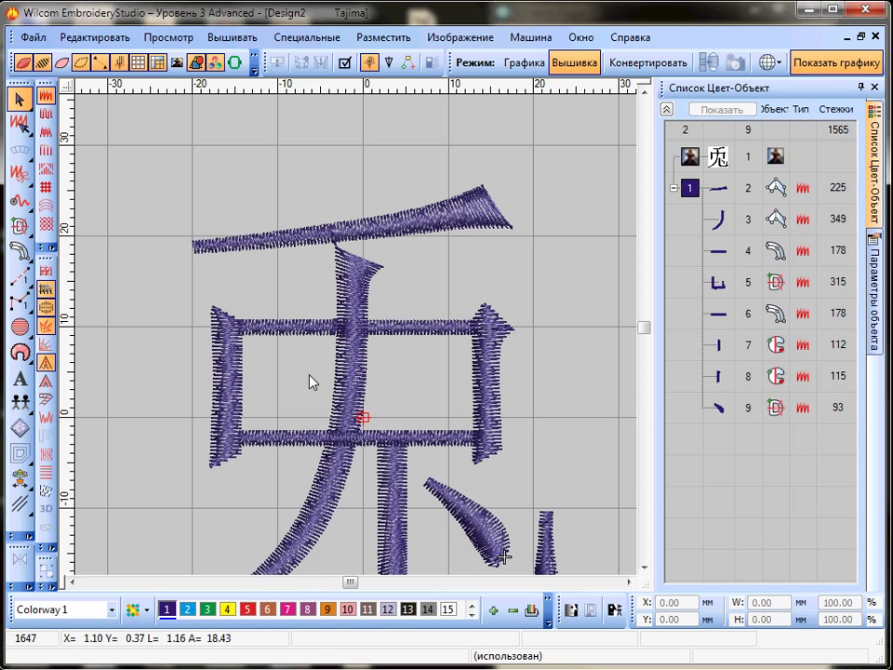
pyautogui.click(37, 64)
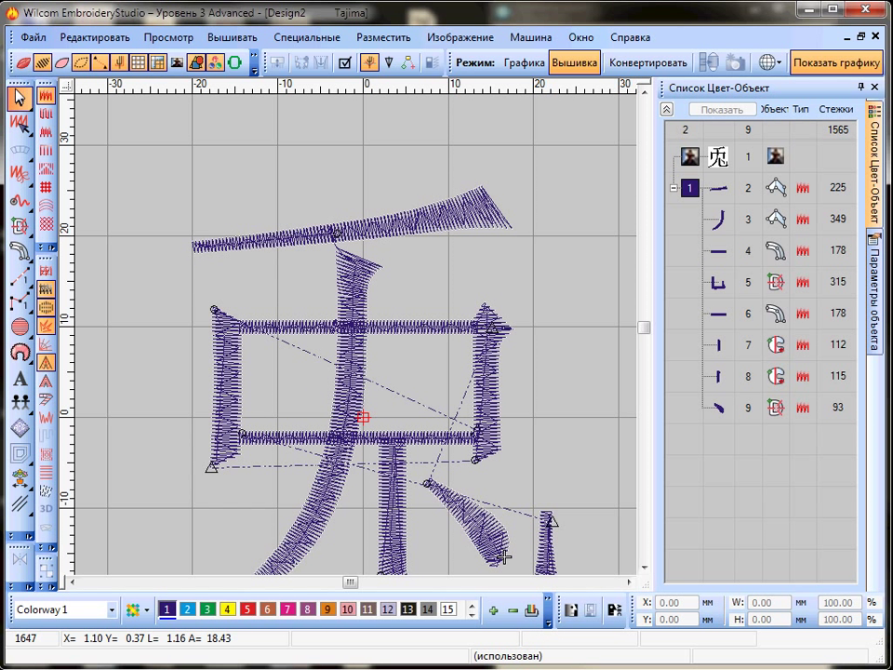
# Play the Slow Redraw of the stitching sequence at 27 cm/sec to check the upper bar's insertion, and close it
pyautogui.hotkey('shift', 'r')
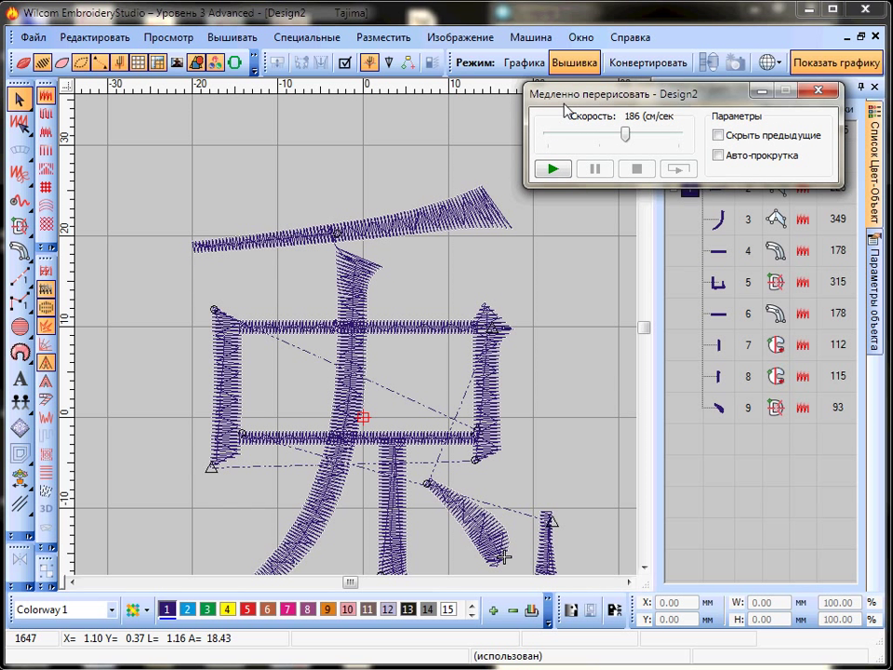
pyautogui.moveTo(566, 96); pyautogui.dragTo(568, 89)
pyautogui.moveTo(627, 125); pyautogui.dragTo(584, 129)
pyautogui.click(561, 163)
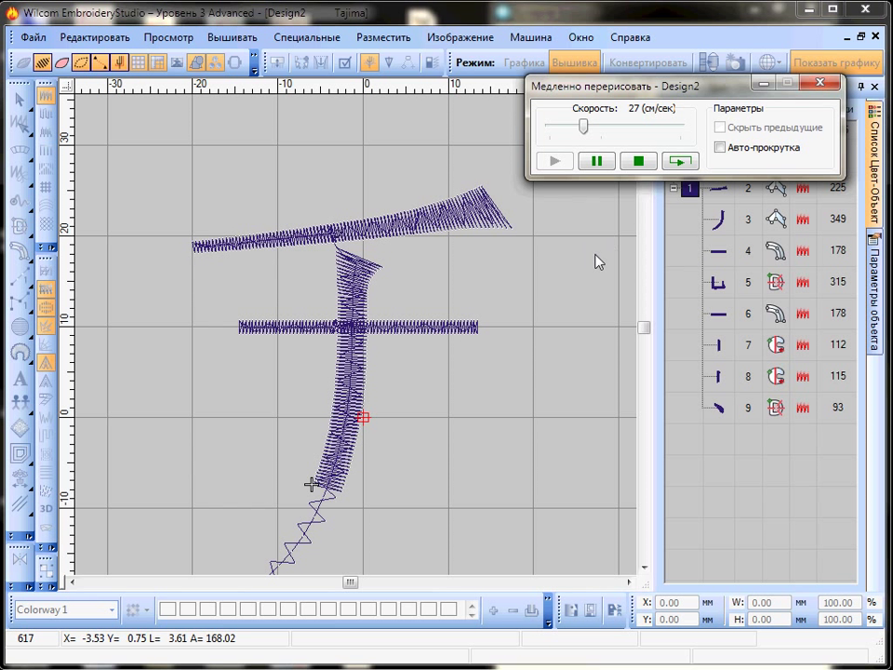
pyautogui.click(823, 83)
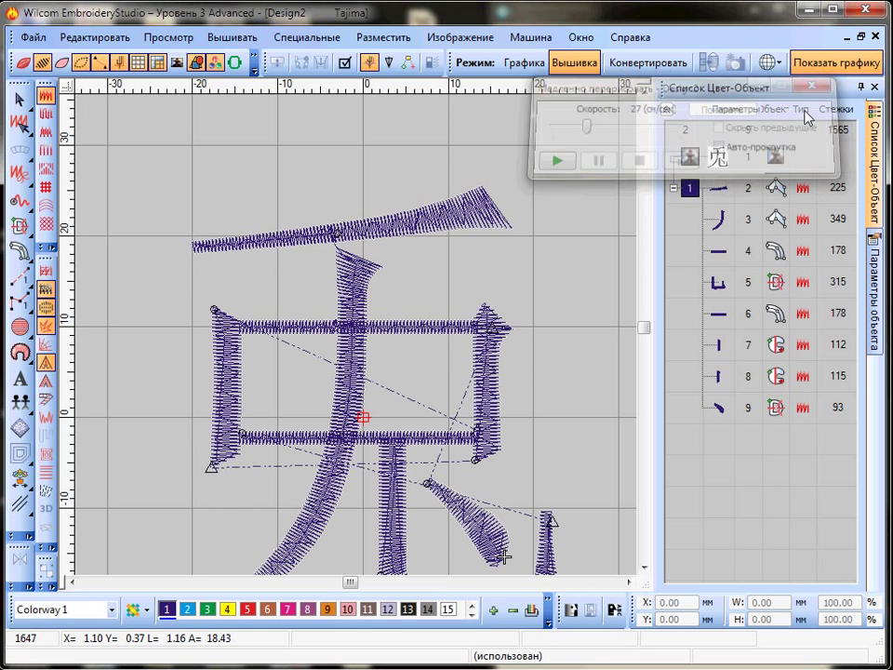
# Temporarily cut the lower horizontal bar to mark the long curved stroke's underlay stitch at their crossing, and undo the cut
pyautogui.press('z')
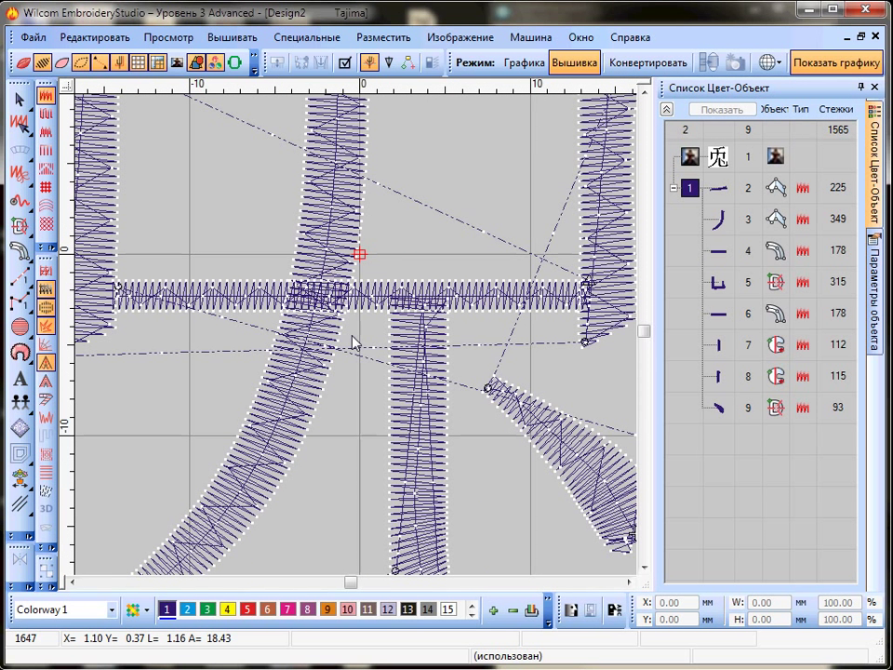
pyautogui.click(191, 305)
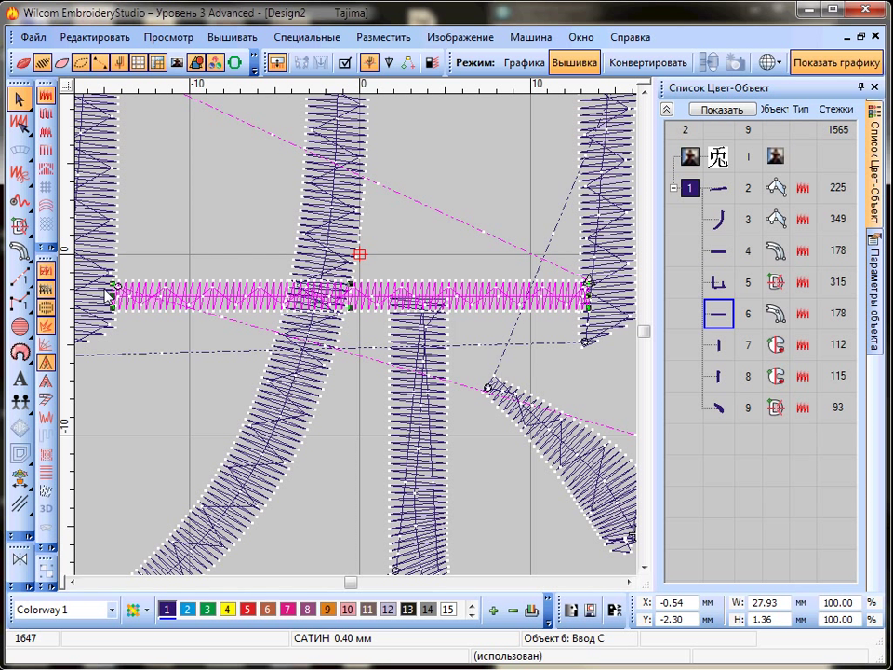
pyautogui.press('Delete')
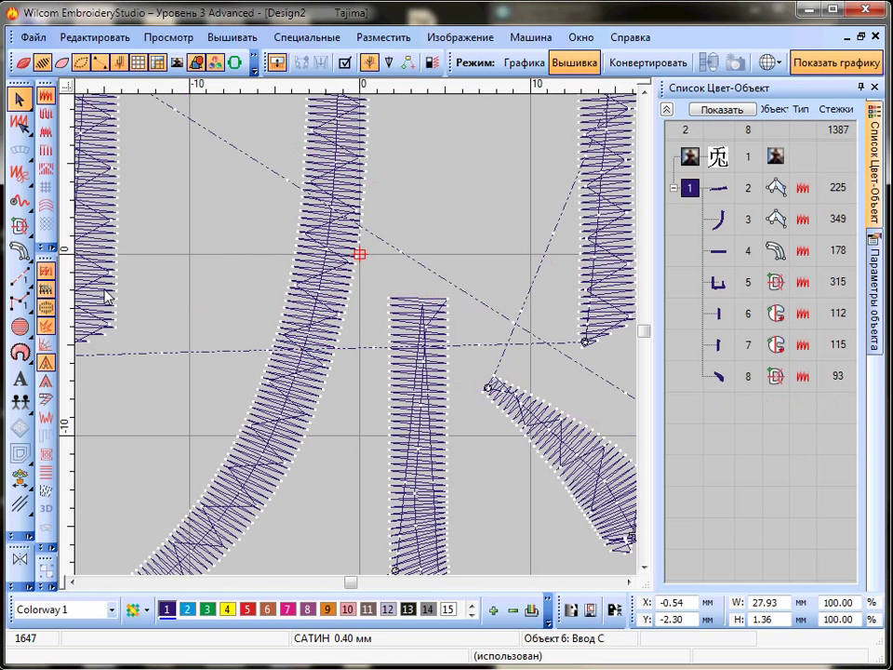
pyautogui.click(18, 122)
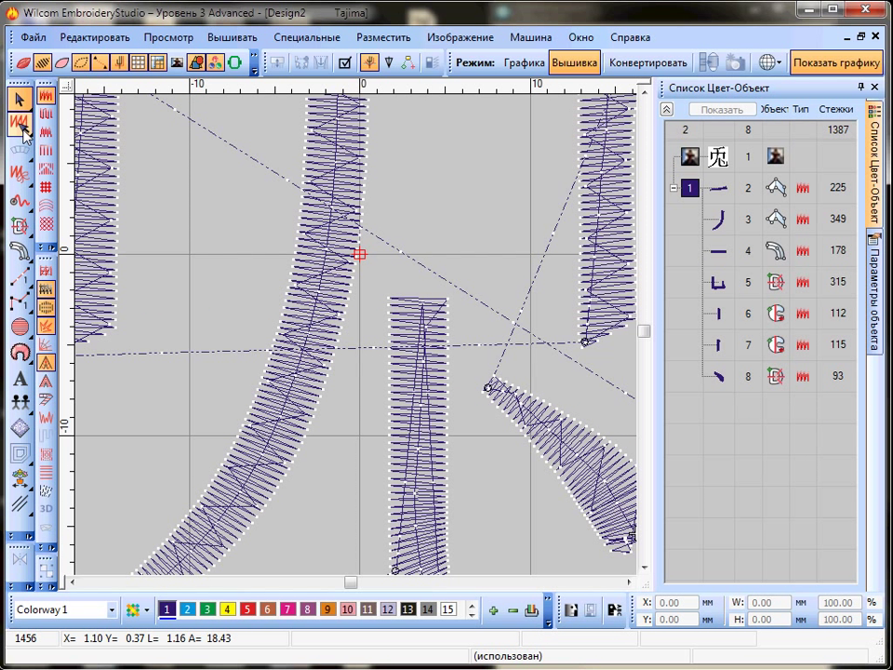
pyautogui.click(297, 289)
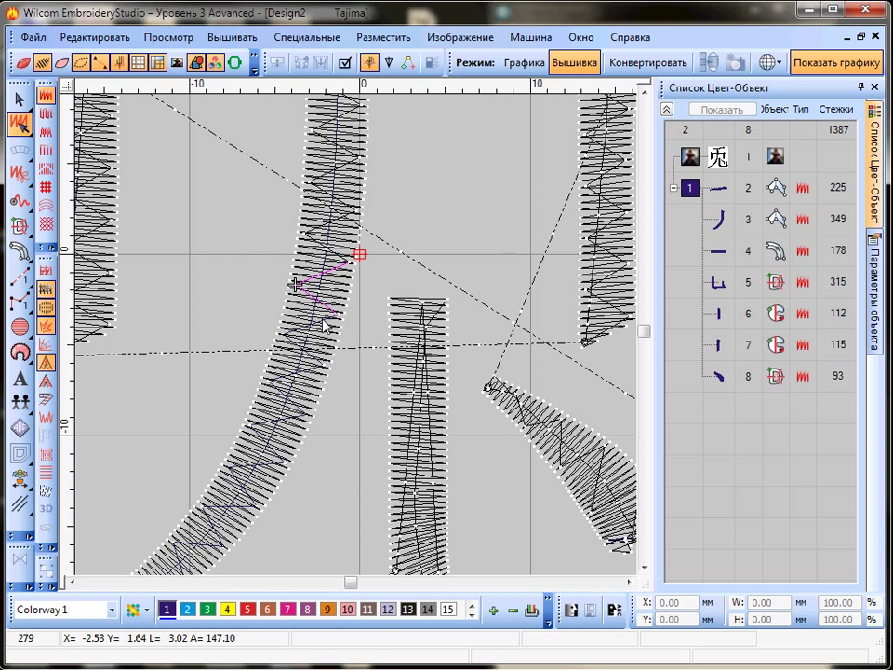
pyautogui.press('Escape')
pyautogui.hotkey('ctrl', 'z')
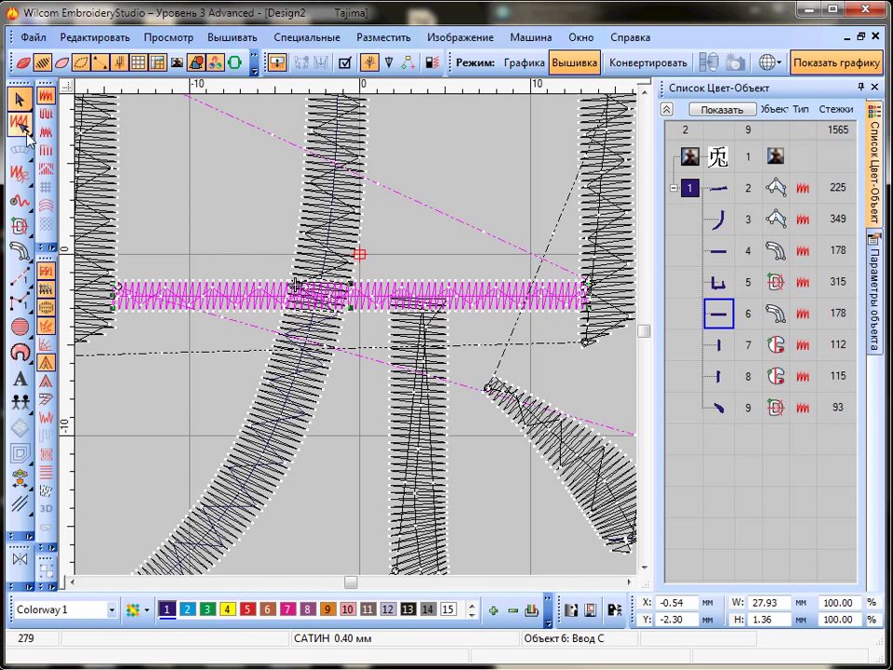
# Move both the start and end points of the lower horizontal bar to its crossing with the long curved stroke
pyautogui.click(29, 133)
pyautogui.click(44, 135)
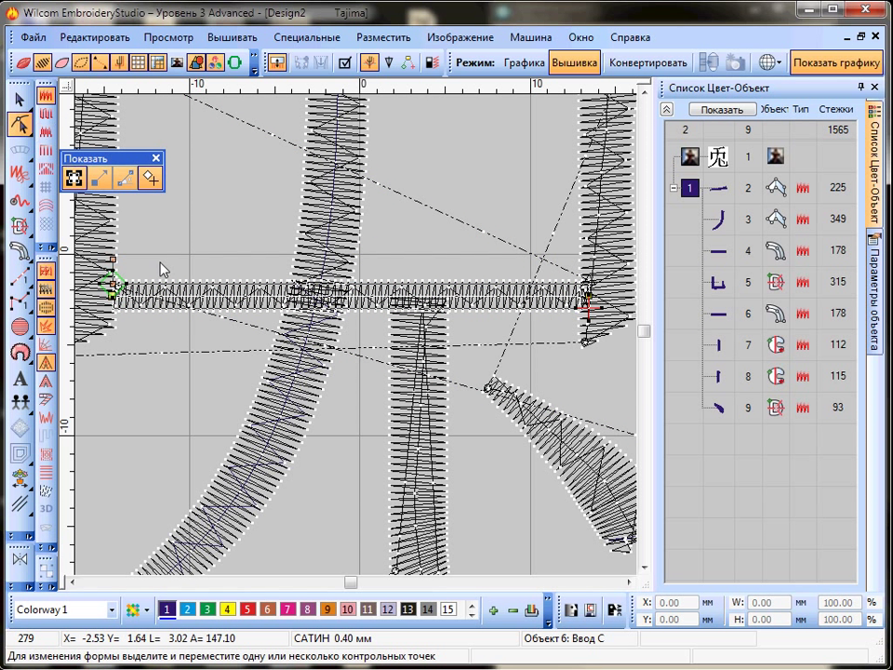
pyautogui.moveTo(112, 285); pyautogui.dragTo(289, 293)
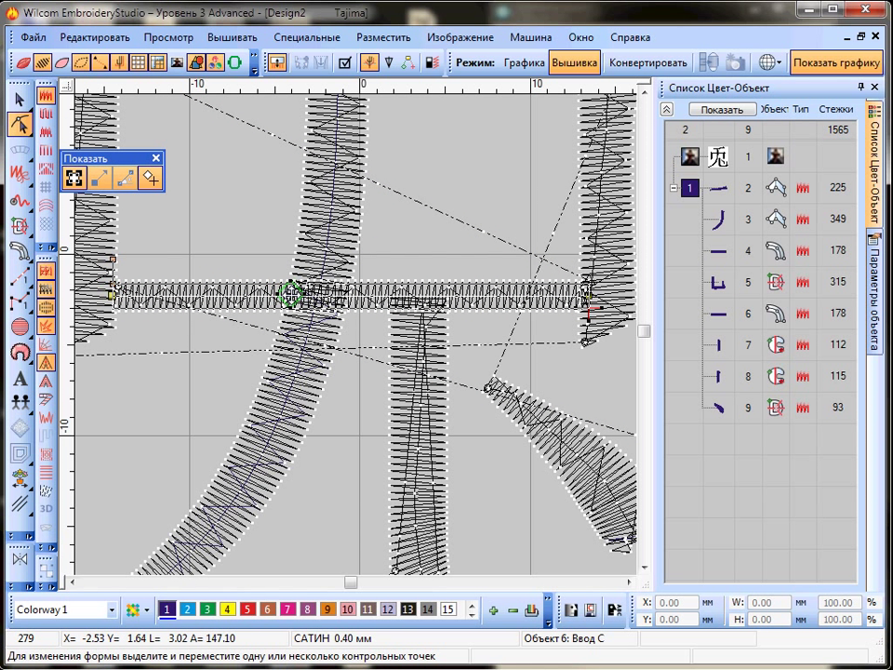
pyautogui.moveTo(589, 311)
pyautogui.mouseDown()
pyautogui.moveTo(380, 320)
pyautogui.moveTo(292, 293)
pyautogui.mouseUp()
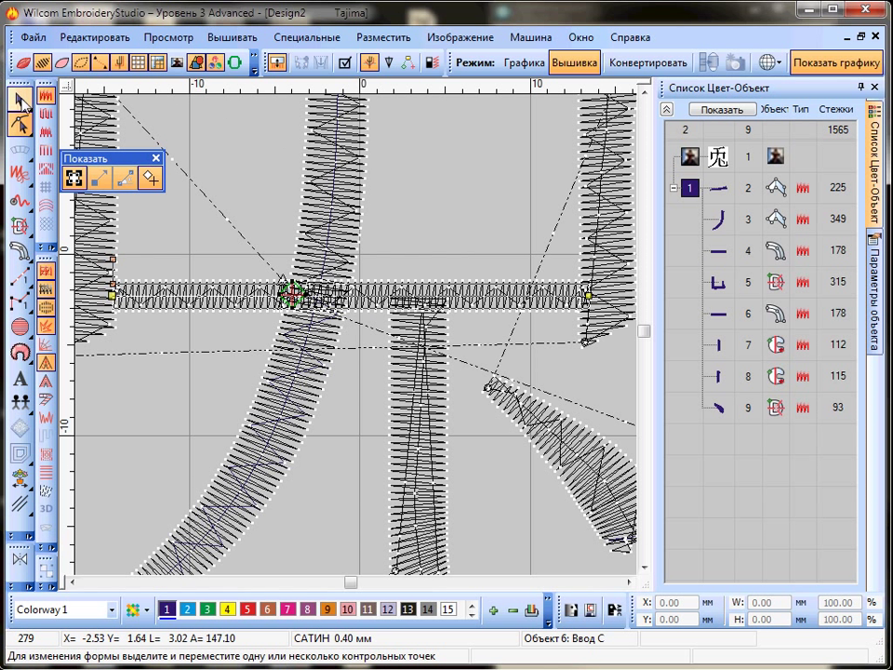
# Cut the lower horizontal bar and paste it into the sewing sequence at the marked underlay stitch of the long curved stroke
pyautogui.click(18, 96)
pyautogui.click(186, 293)
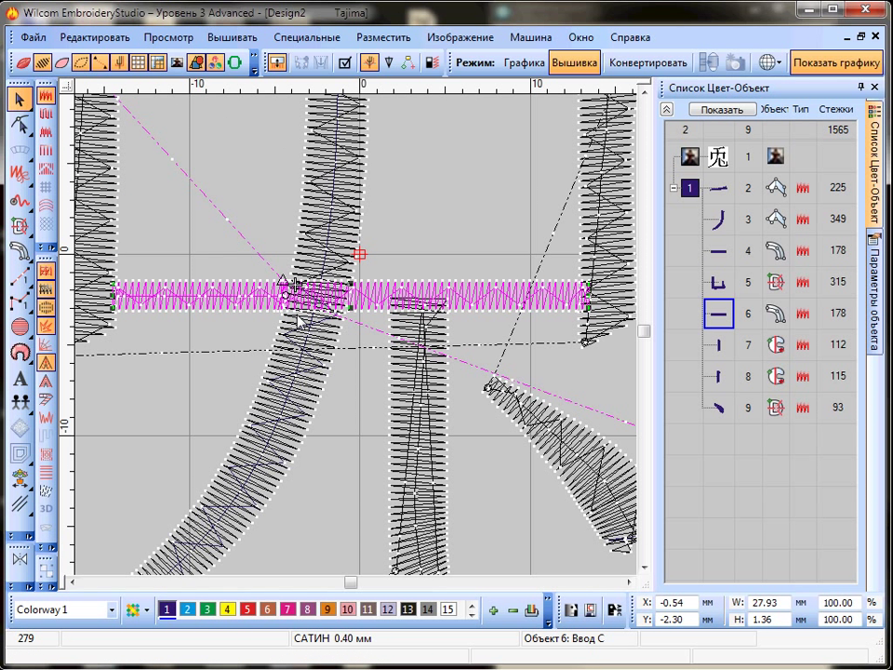
pyautogui.press('Delete')
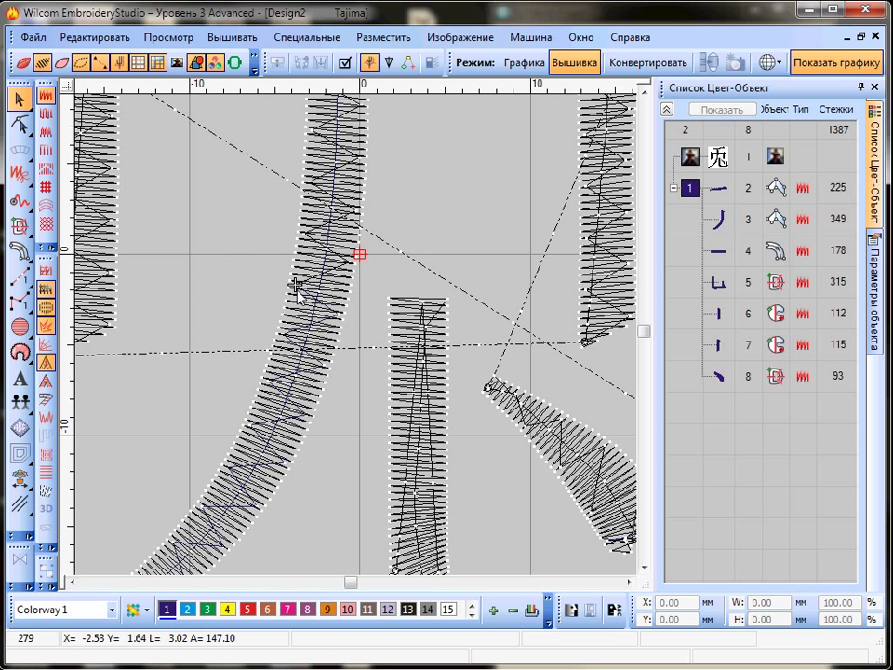
pyautogui.press('h')
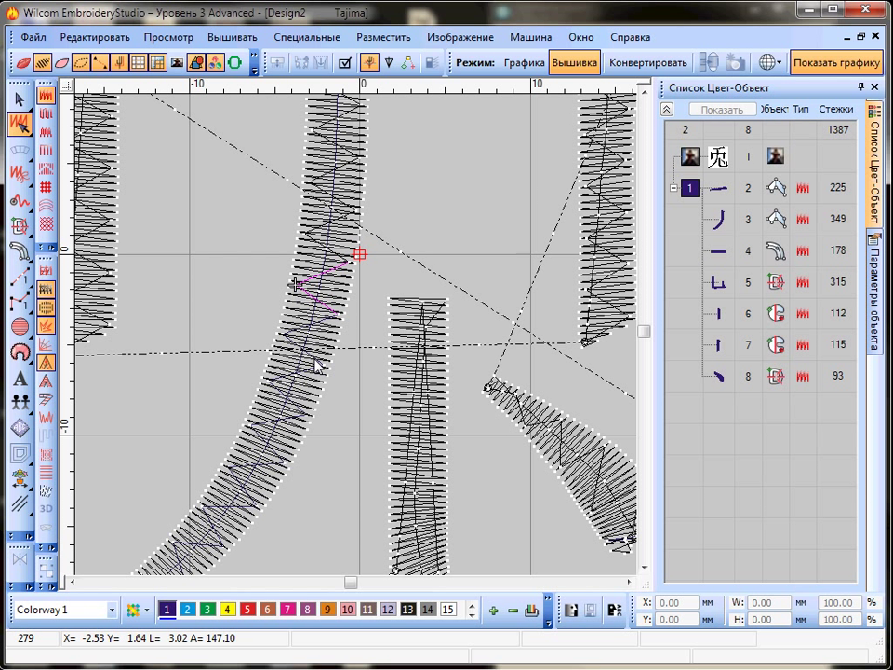
pyautogui.hotkey('ctrl', 'z')
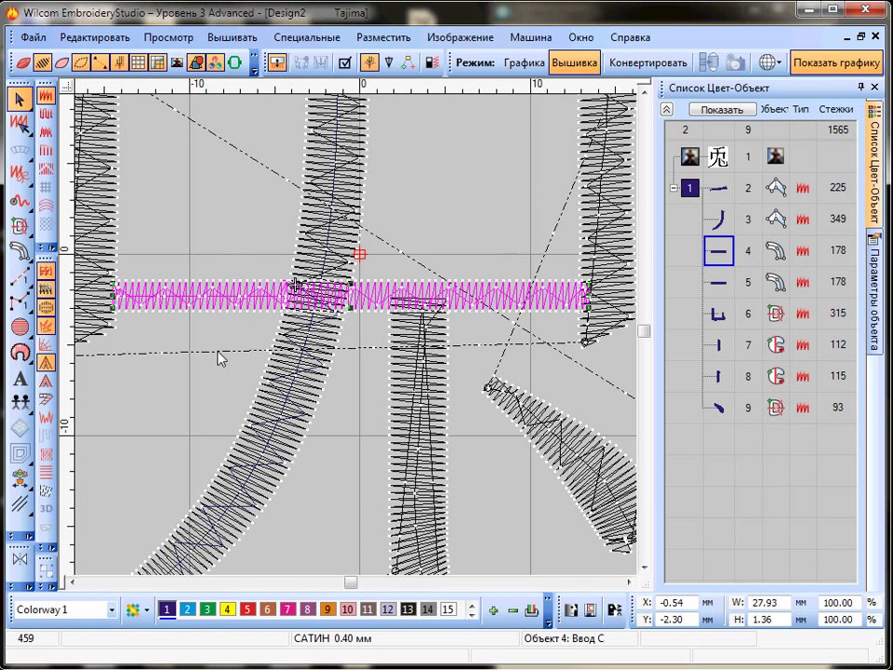
pyautogui.click(21, 484)
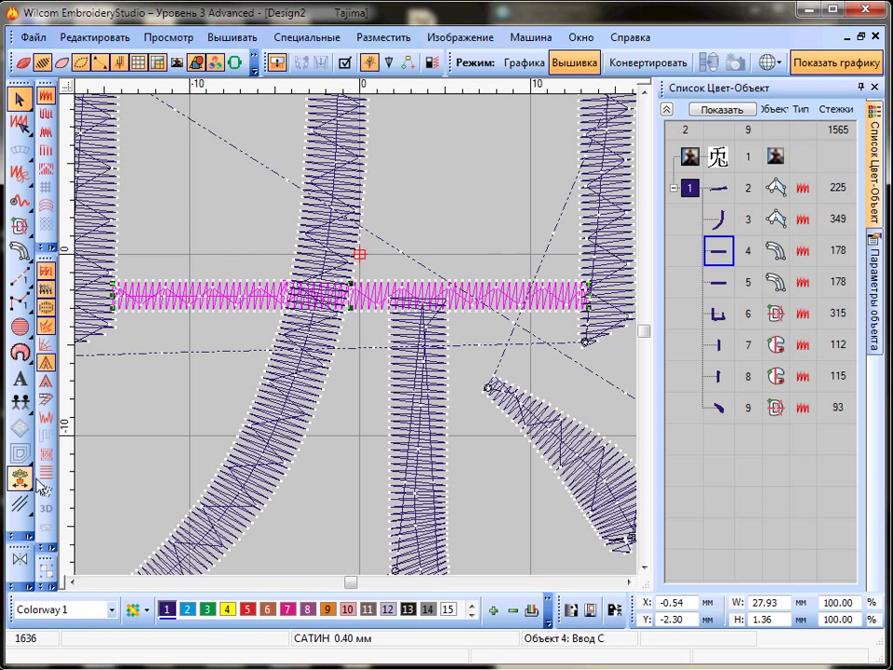
# Play the Slow Redraw of the stitching sequence, raising the speed to 80 and 432 cm/sec, and close it
pyautogui.scroll(-5, 372, 328)
pyautogui.scroll(4, 385, 322)
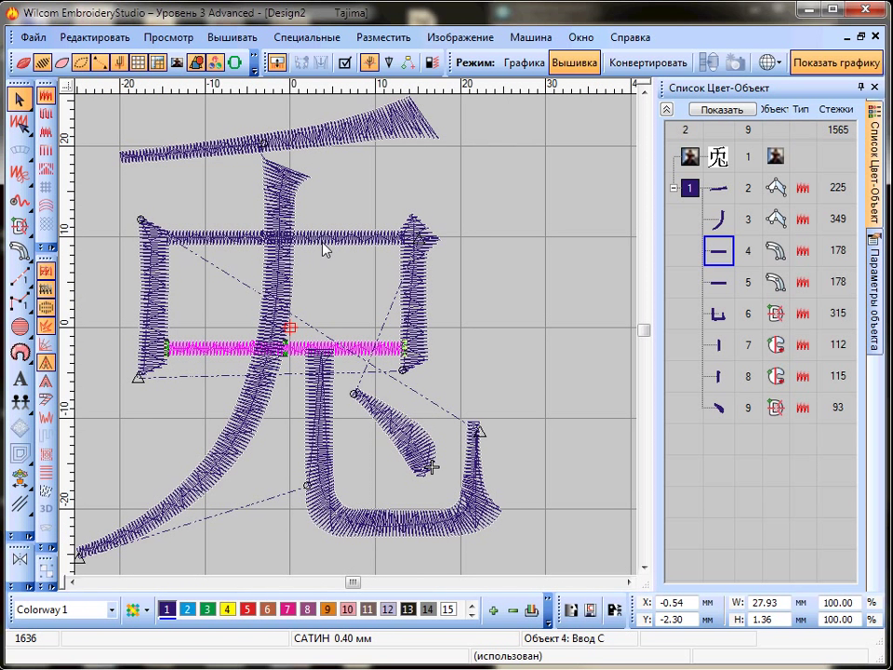
pyautogui.hotkey('shift', 'r')
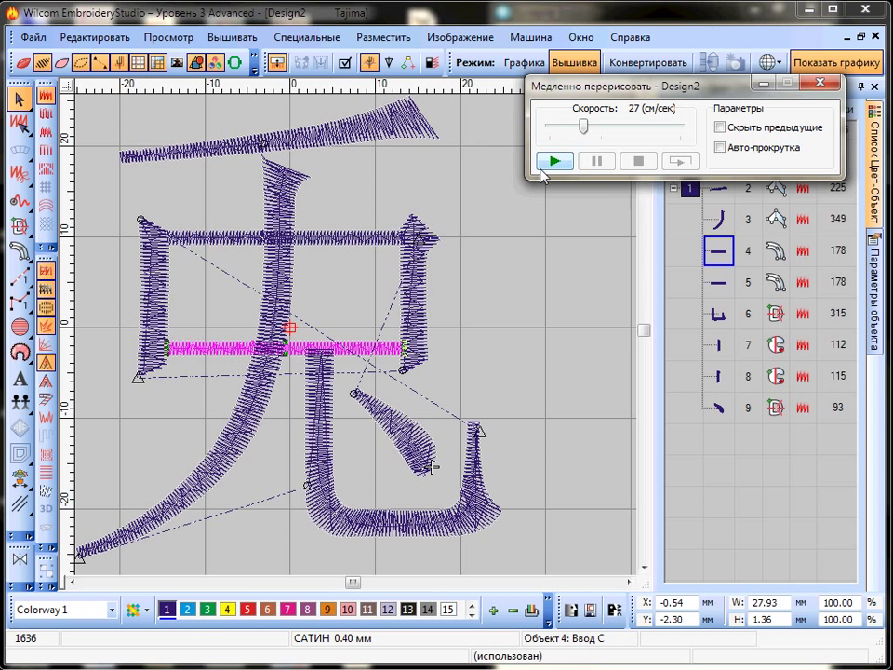
pyautogui.click(552, 162)
pyautogui.moveTo(584, 129); pyautogui.dragTo(599, 134)
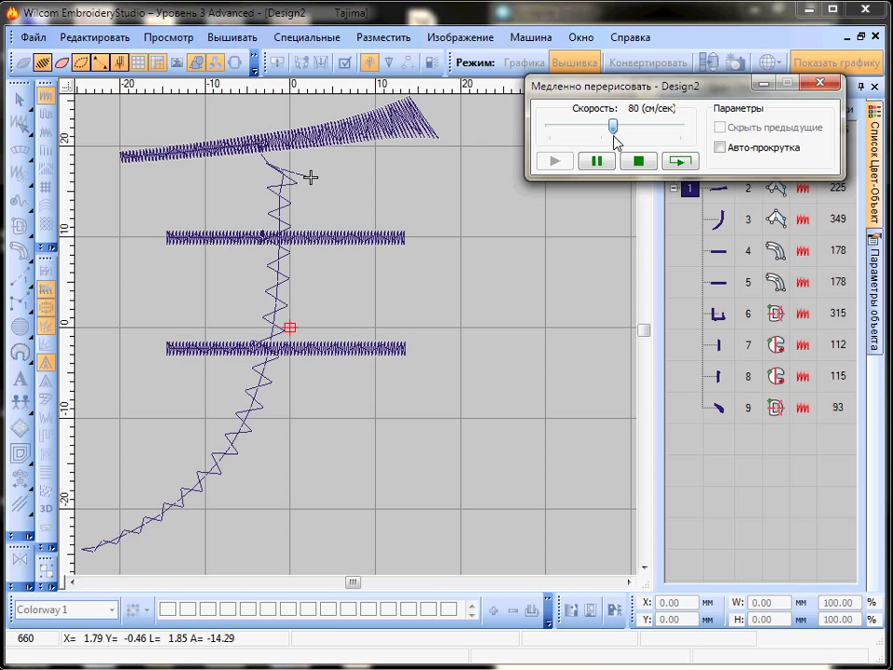
pyautogui.moveTo(614, 139); pyautogui.dragTo(648, 140)
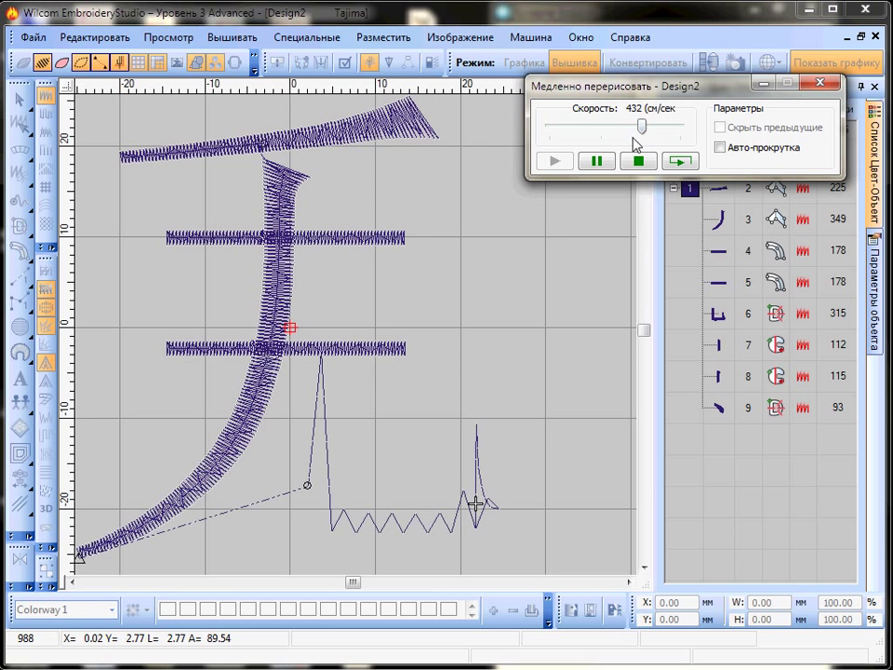
pyautogui.click(819, 83)
pyautogui.press('Escape')
# Move both the start and end points of the U-shaped stroke to its upper corner on the lower horizontal bar
pyautogui.scroll(1, 322, 410)
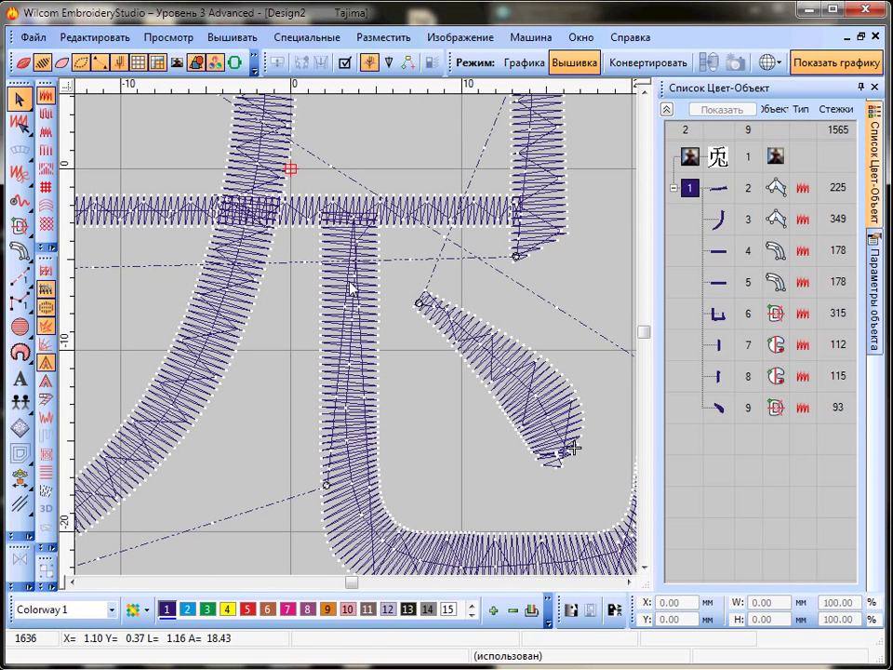
pyautogui.click(352, 289)
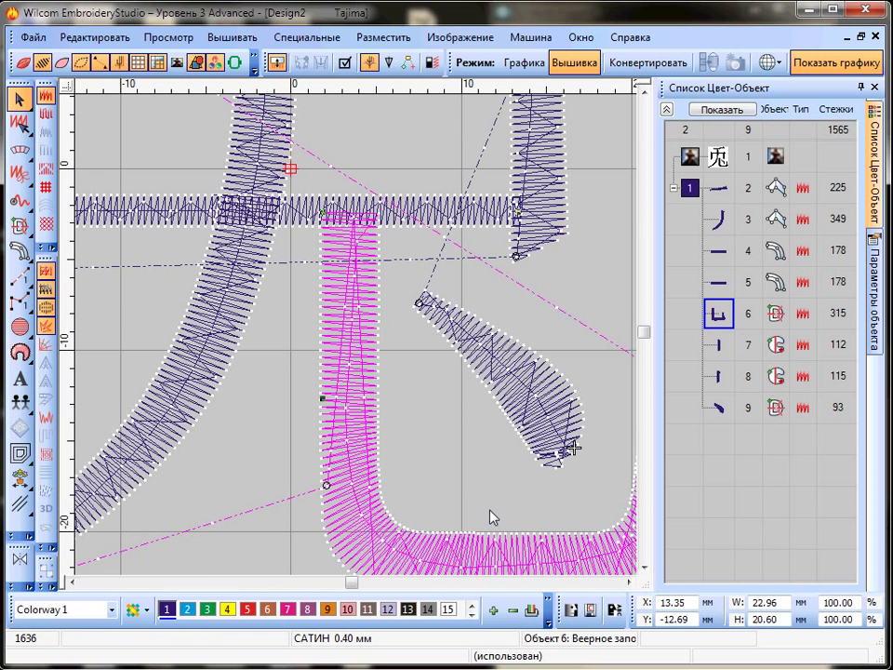
pyautogui.click(426, 215)
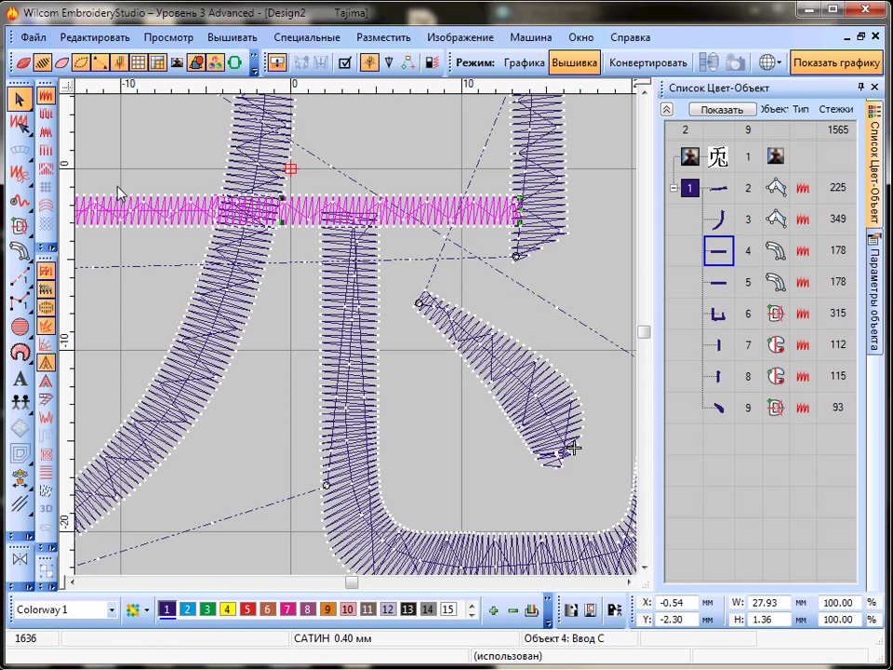
pyautogui.click(352, 307)
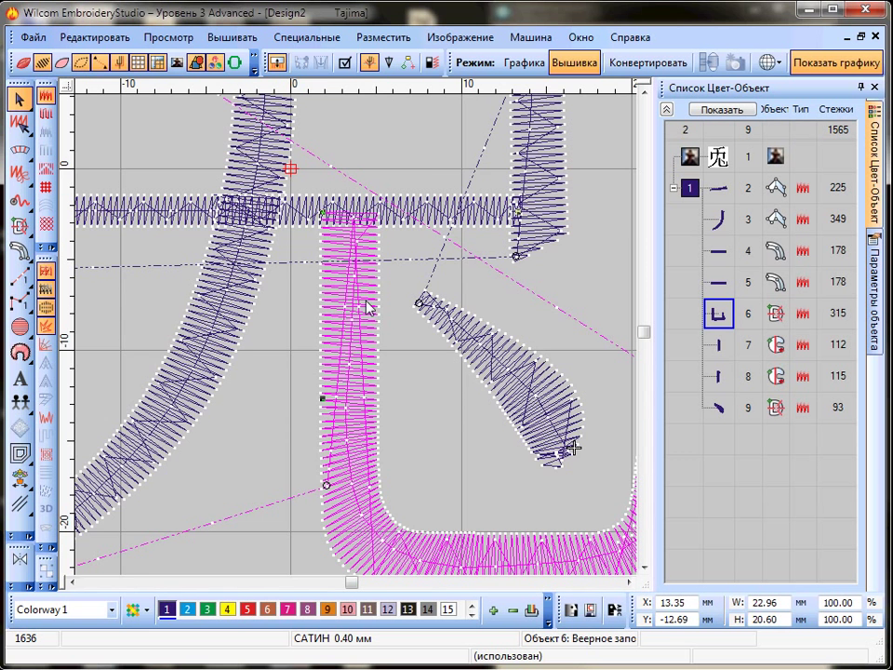
pyautogui.scroll(-1, 366, 300)
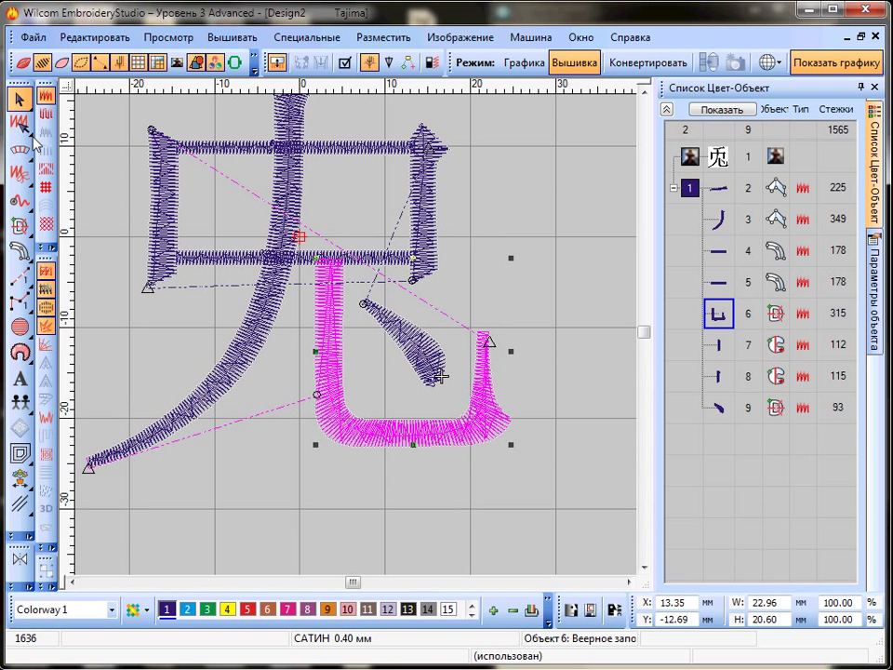
pyautogui.click(28, 132)
pyautogui.click(47, 138)
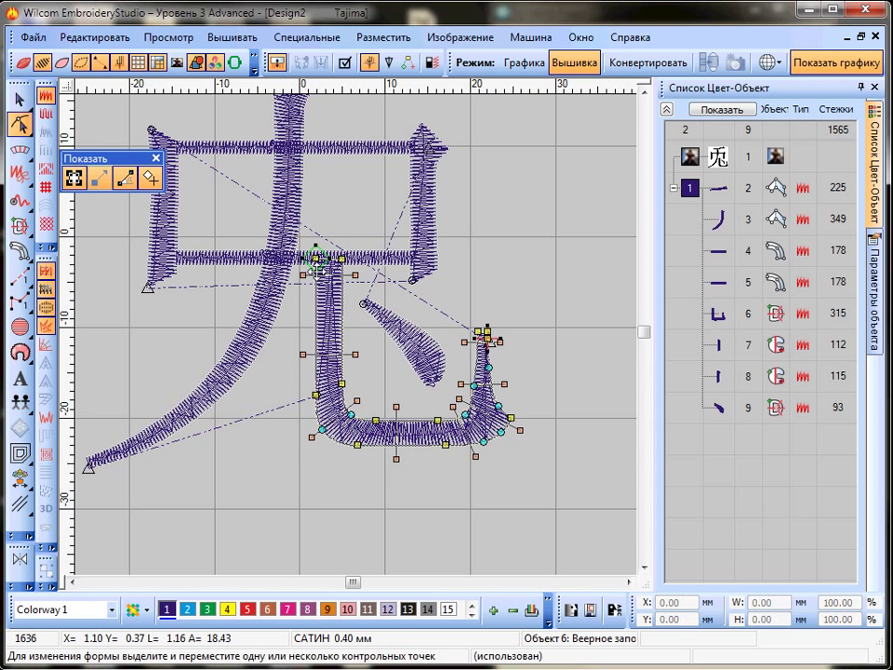
pyautogui.scroll(1, 396, 309)
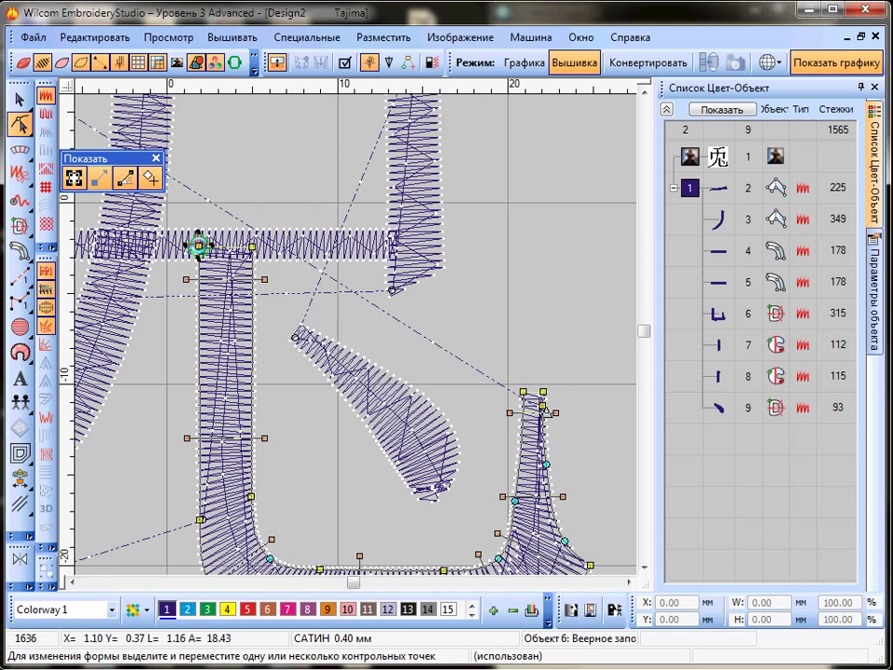
pyautogui.press('Return')
pyautogui.click(19, 98)
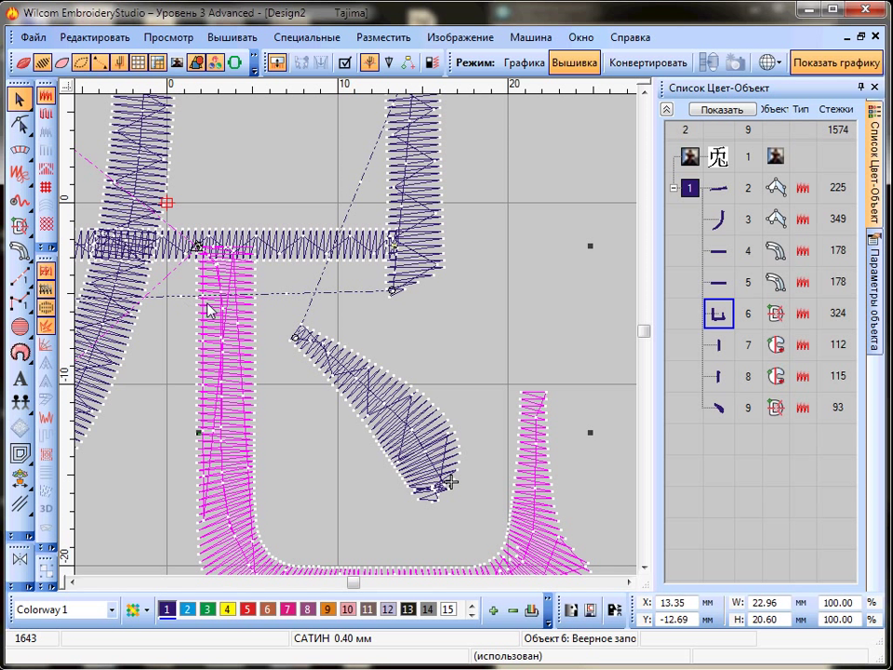
# Cut the U-shaped stroke and paste it into the sewing sequence at the lower horizontal bar's underlay stitch where the two meet
pyautogui.press('Delete')
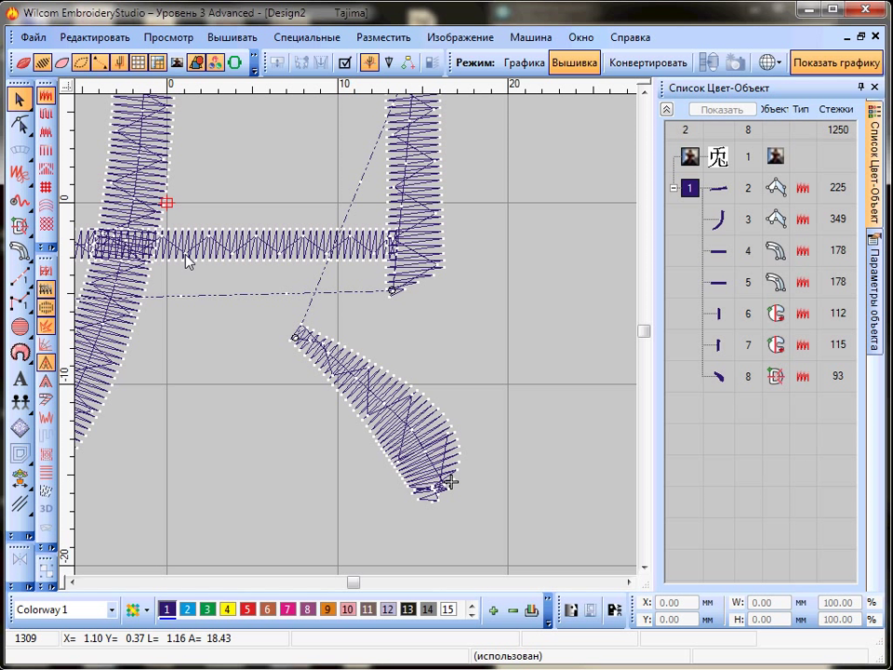
pyautogui.press('e')
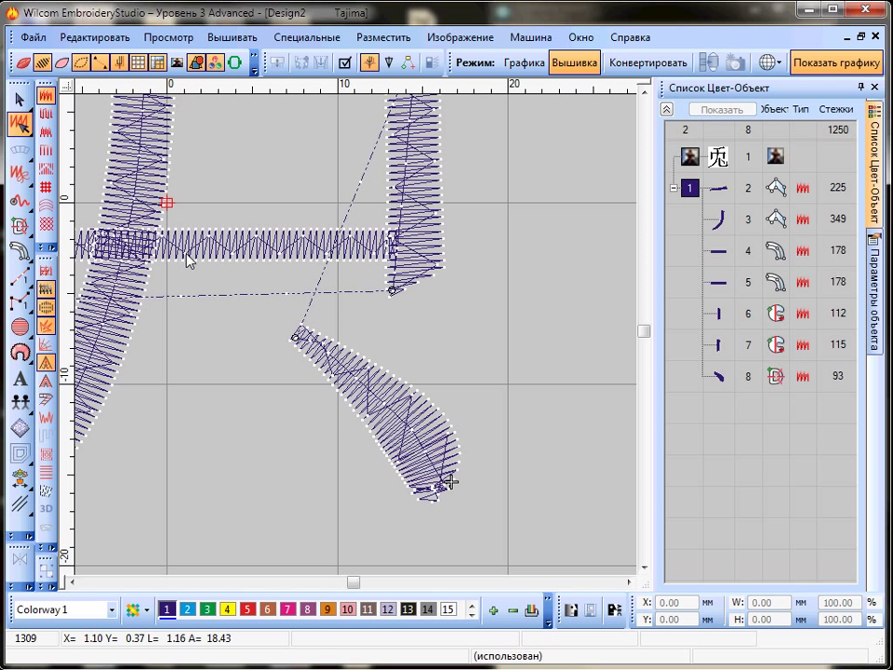
pyautogui.click(184, 253)
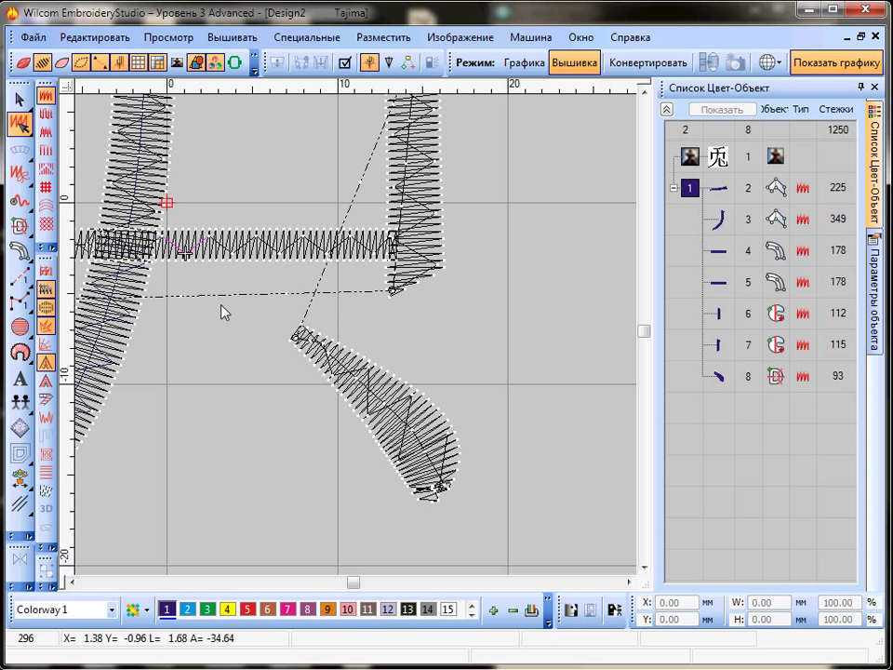
pyautogui.hotkey('ctrl', 'z')
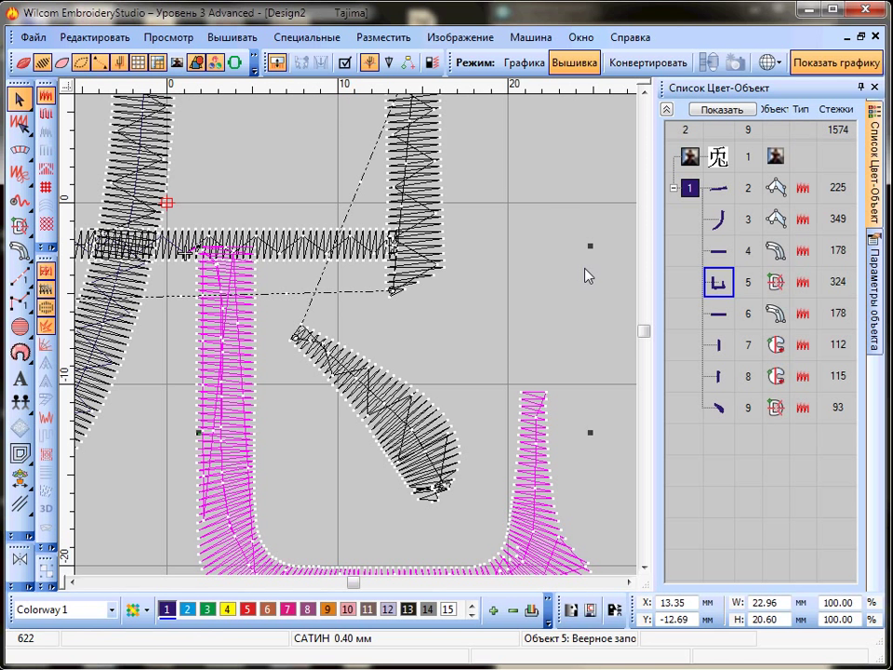
pyautogui.click(526, 253)
pyautogui.hotkey('shift', 'z')
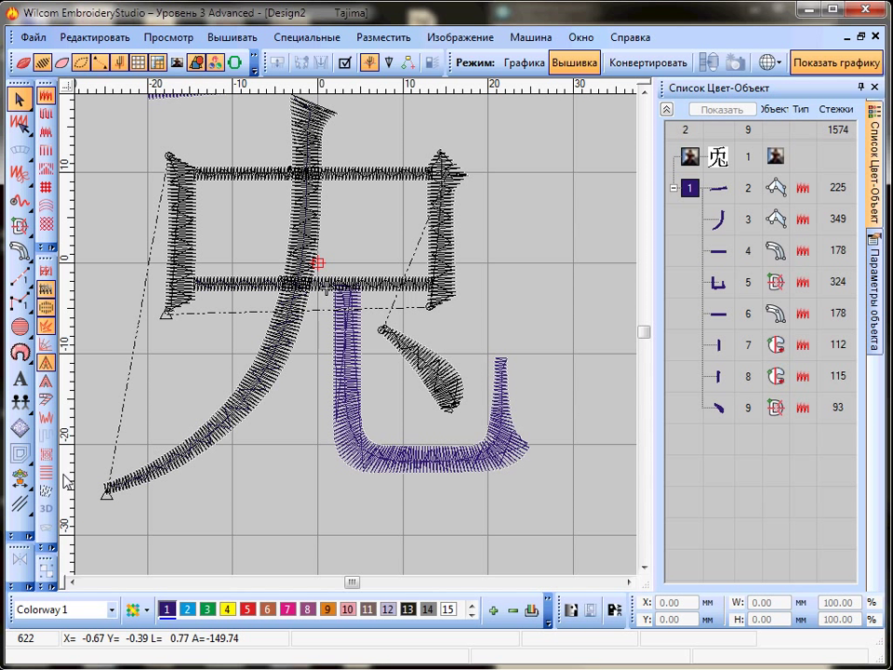
pyautogui.click(21, 479)
pyautogui.rightClick(20, 479)
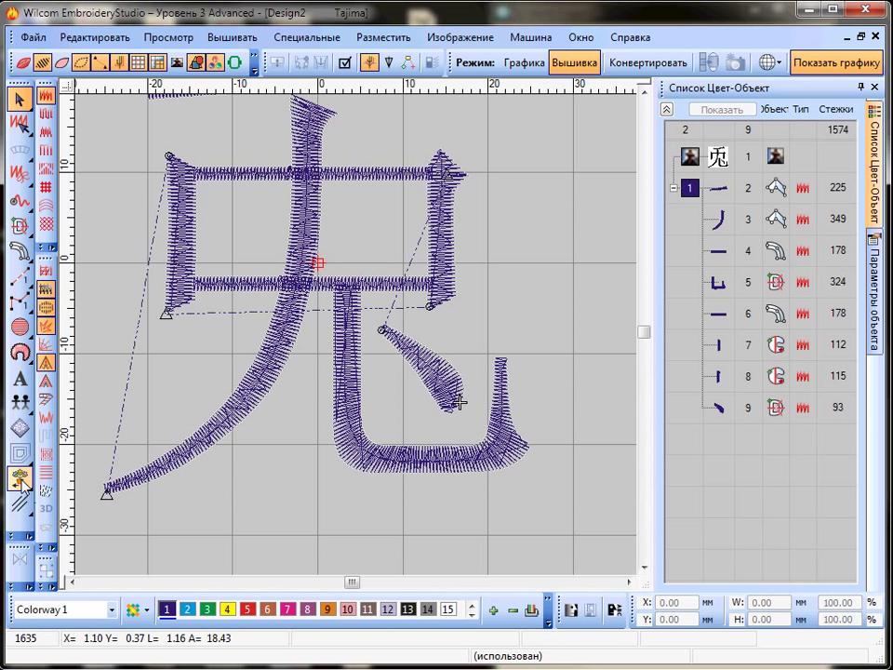
# Play the Slow Redraw of the whole character at 24 and 44 cm/sec, and close it
pyautogui.scroll(-2, 355, 335)
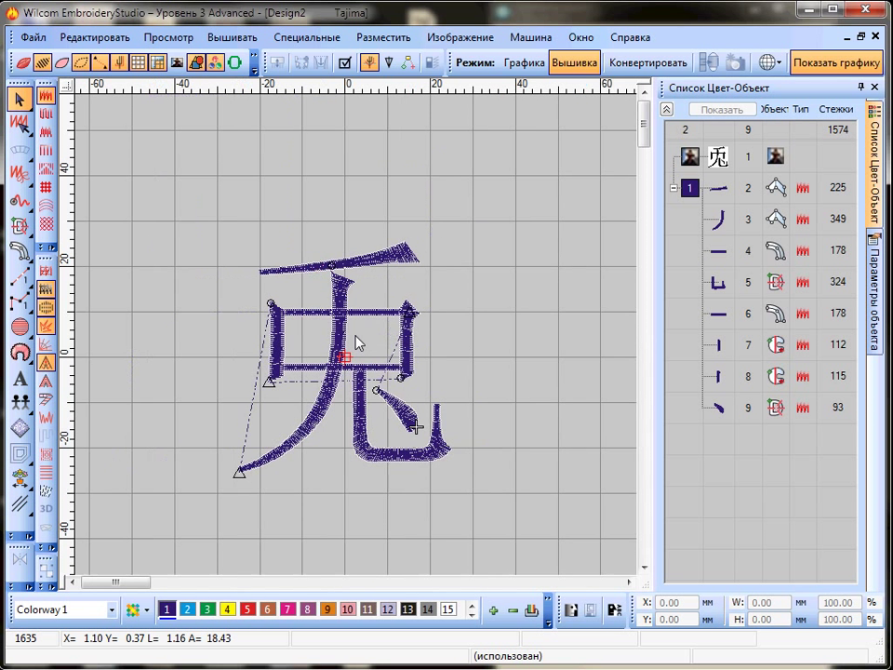
pyautogui.scroll(2, 445, 348)
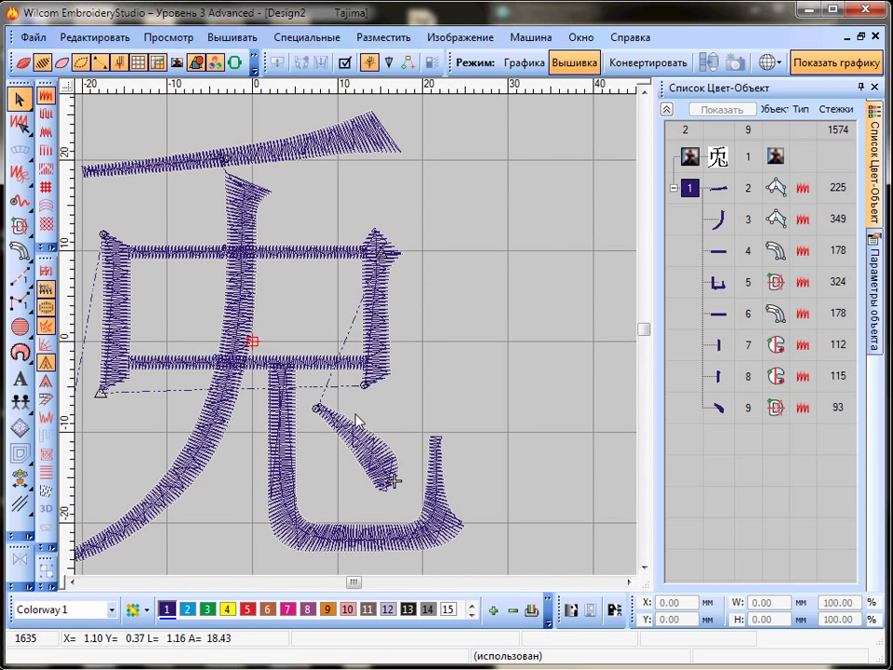
pyautogui.moveTo(349, 582); pyautogui.dragTo(348, 583)
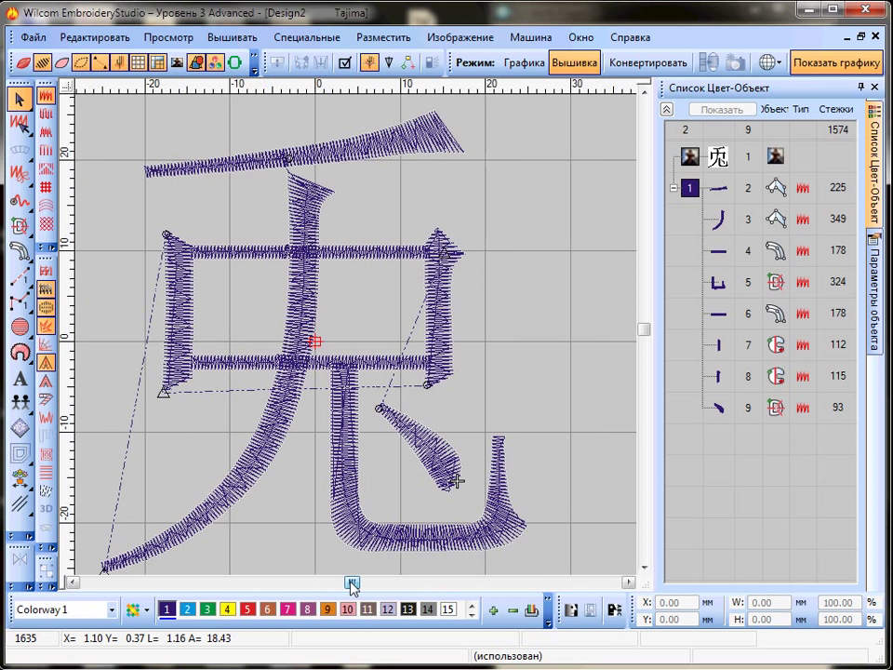
pyautogui.hotkey('shift', 'r')
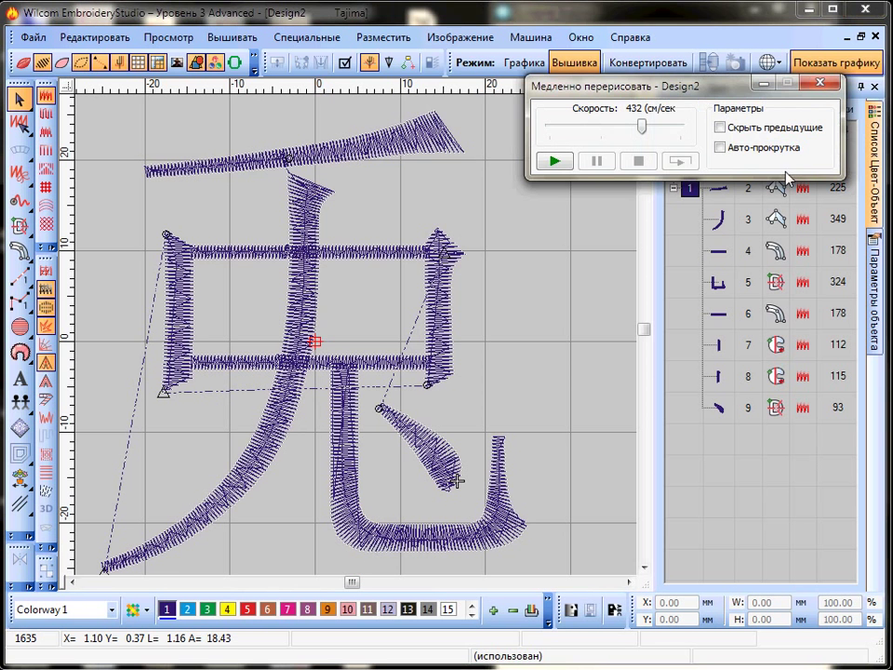
pyautogui.click(555, 162)
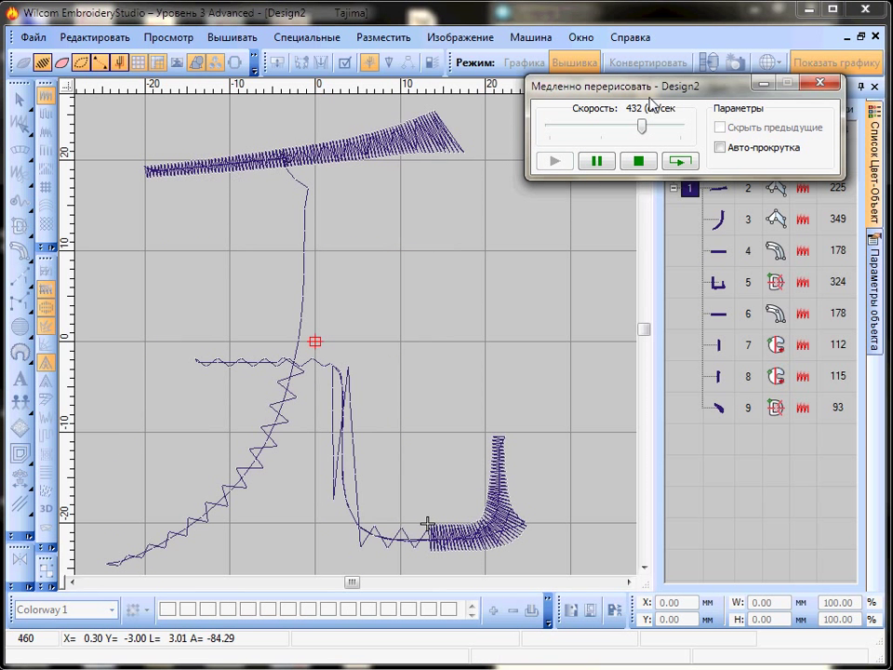
pyautogui.moveTo(645, 132); pyautogui.dragTo(580, 127)
pyautogui.click(638, 161)
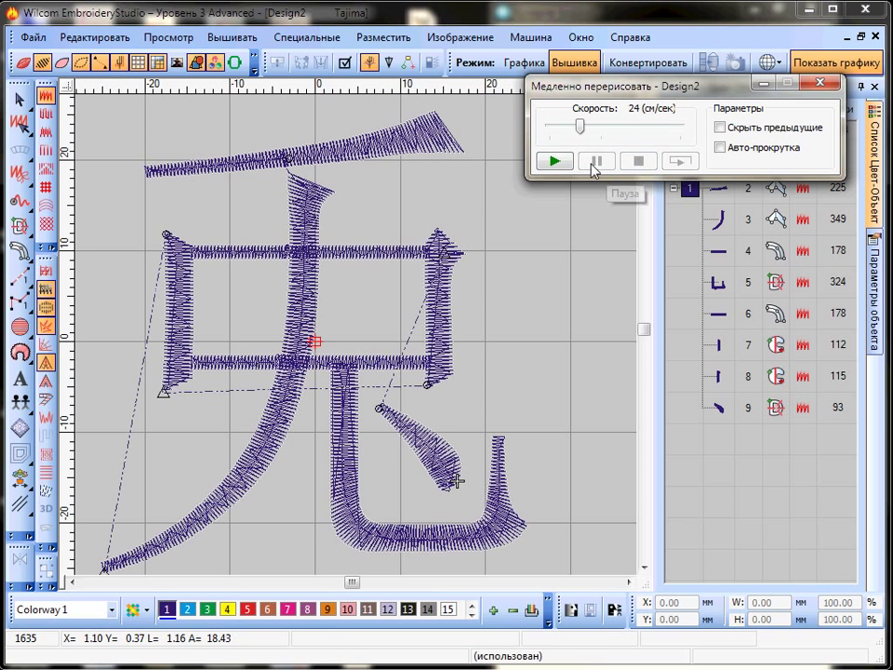
pyautogui.click(555, 161)
pyautogui.moveTo(577, 131)
pyautogui.mouseDown()
pyautogui.moveTo(617, 130)
pyautogui.moveTo(605, 129)
pyautogui.mouseUp()
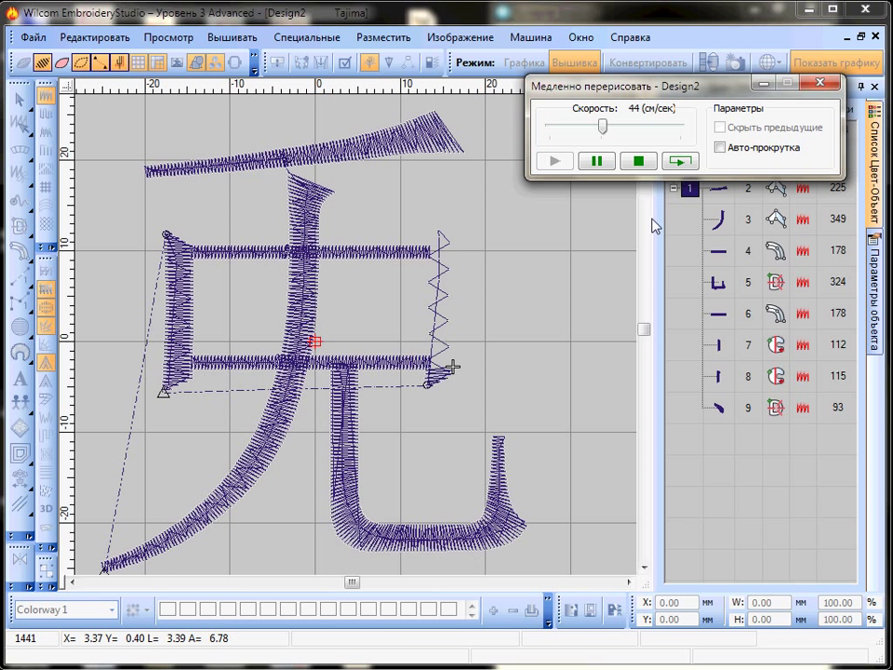
pyautogui.click(635, 163)
pyautogui.click(471, 536)
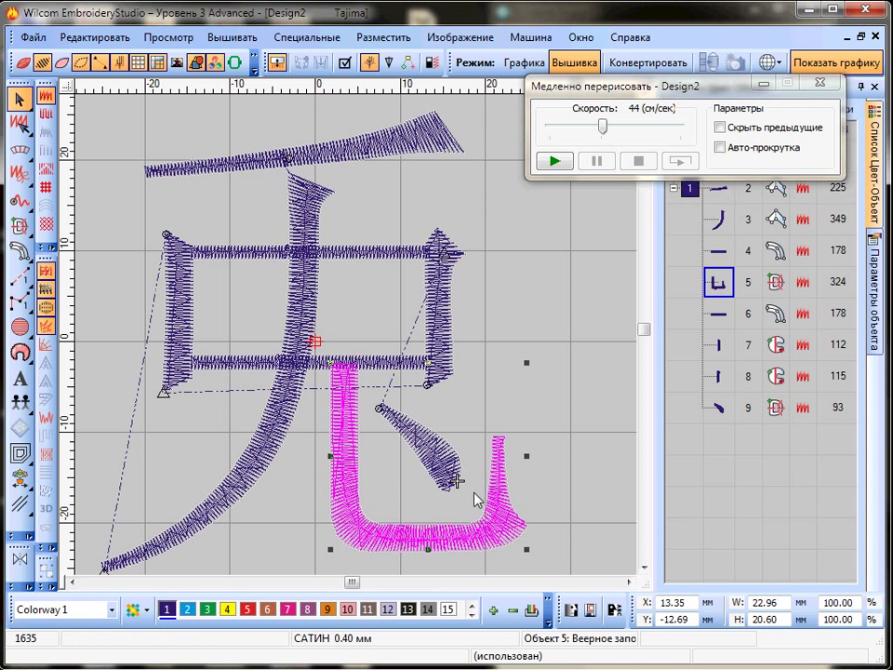
pyautogui.click(820, 82)
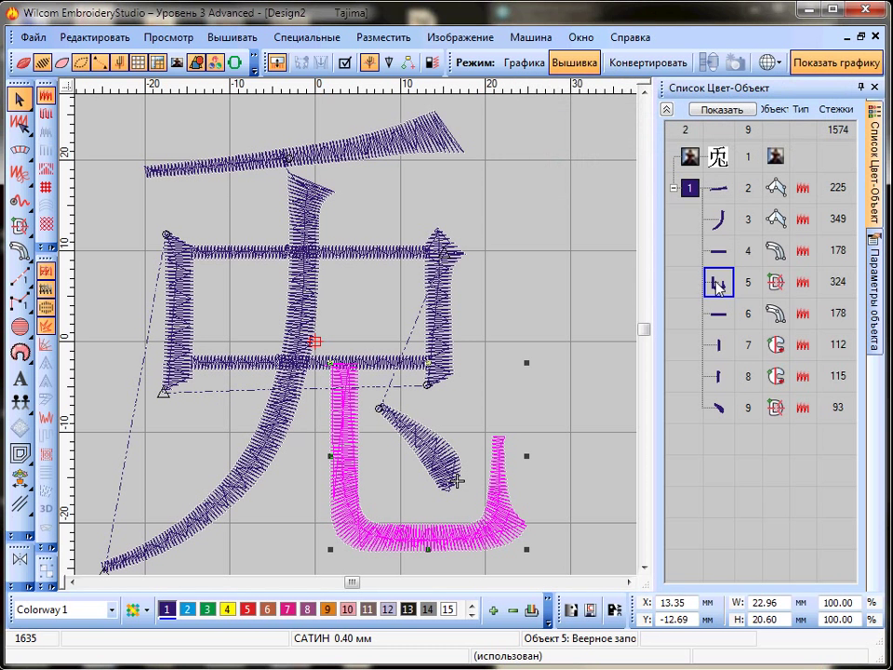
# Change the U-shaped stroke's first underlay type to edge run (Строчка по краю) in its object properties
pyautogui.rightClick(736, 292)
pyautogui.click(763, 290)
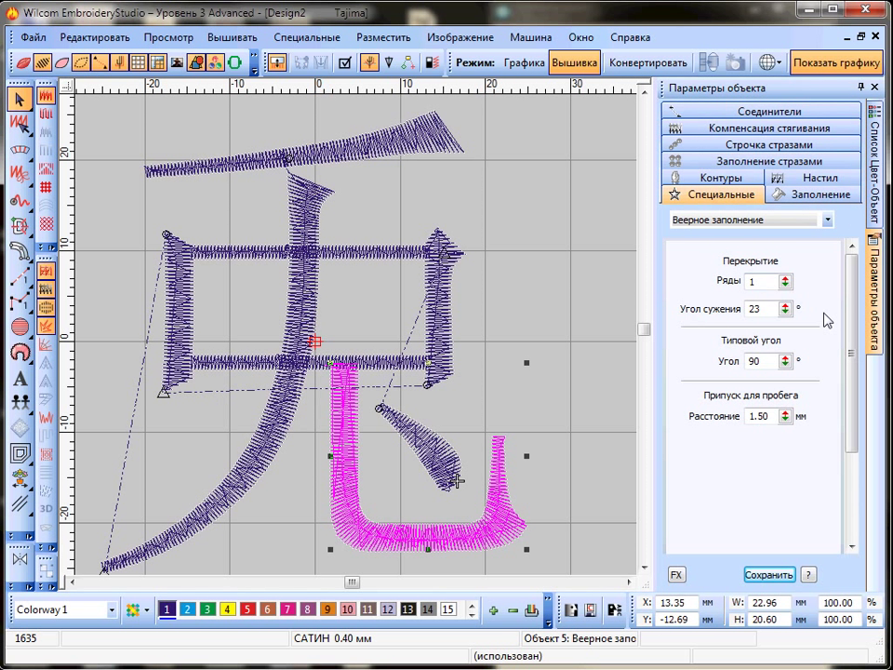
pyautogui.click(825, 179)
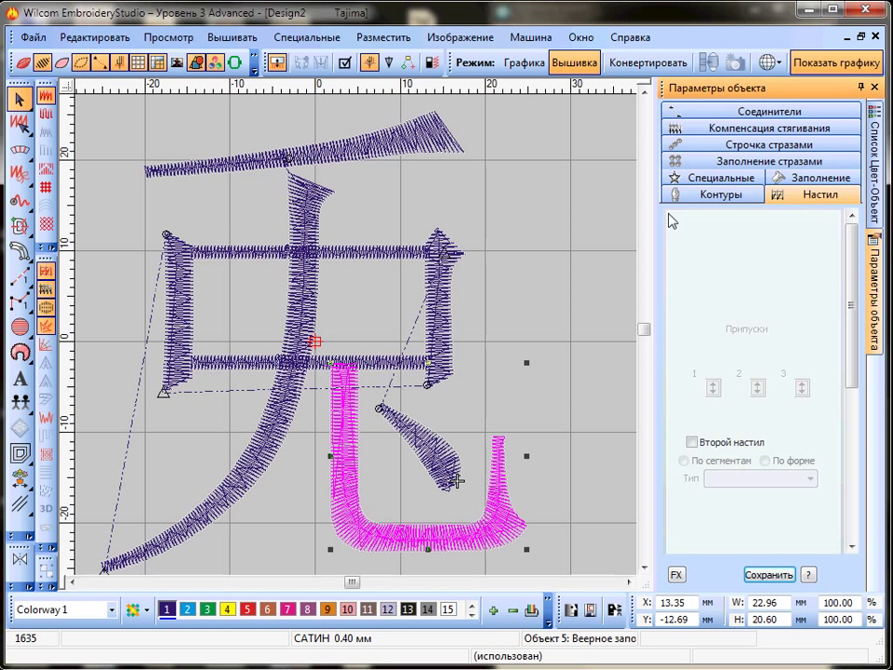
pyautogui.click(732, 239)
pyautogui.click(731, 271)
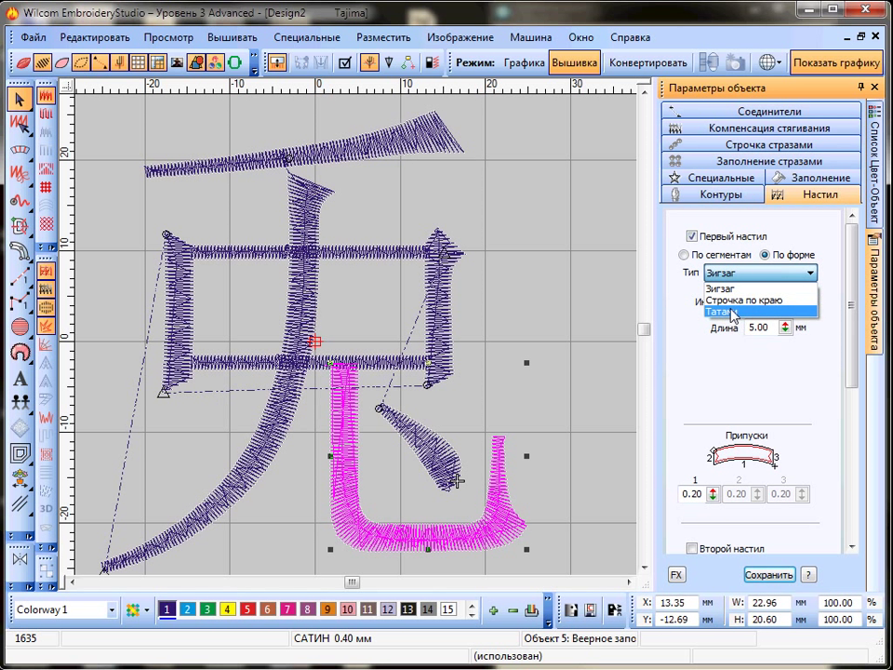
pyautogui.click(734, 301)
pyautogui.click(604, 302)
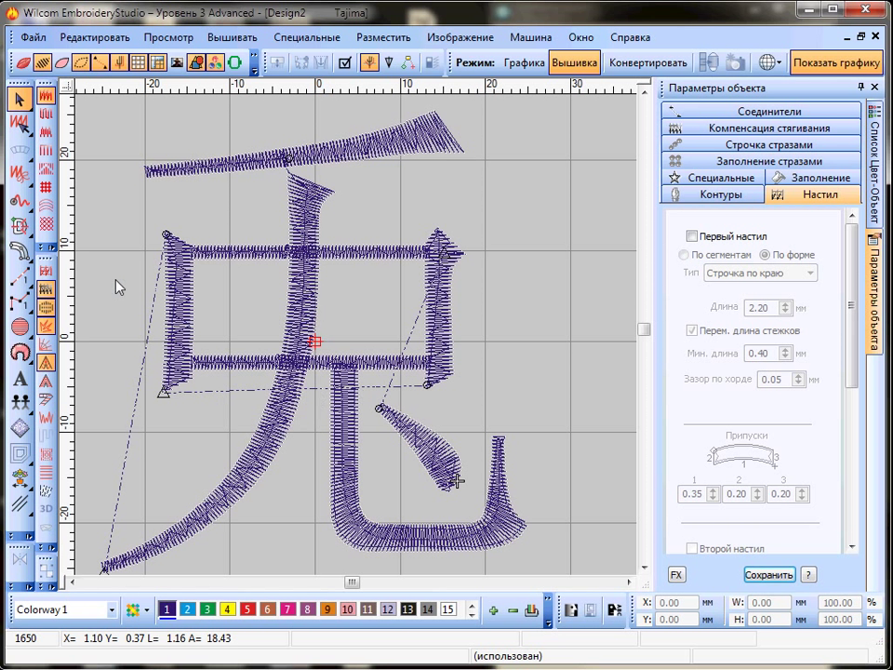
# Move the left vertical stroke's start point to its upper inner corner, where it meets the upper horizontal bar
pyautogui.click(169, 282)
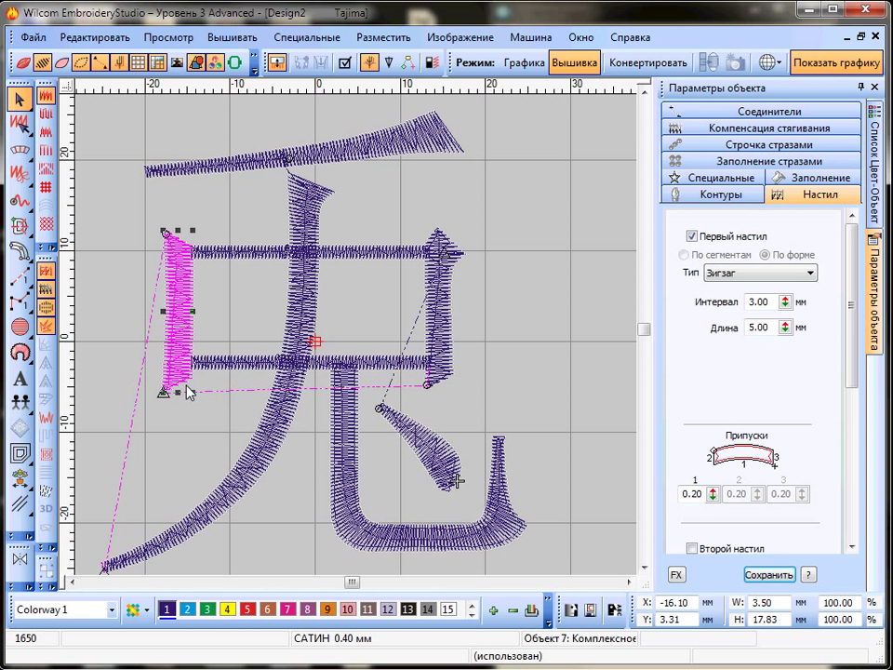
pyautogui.scroll(1, 137, 262)
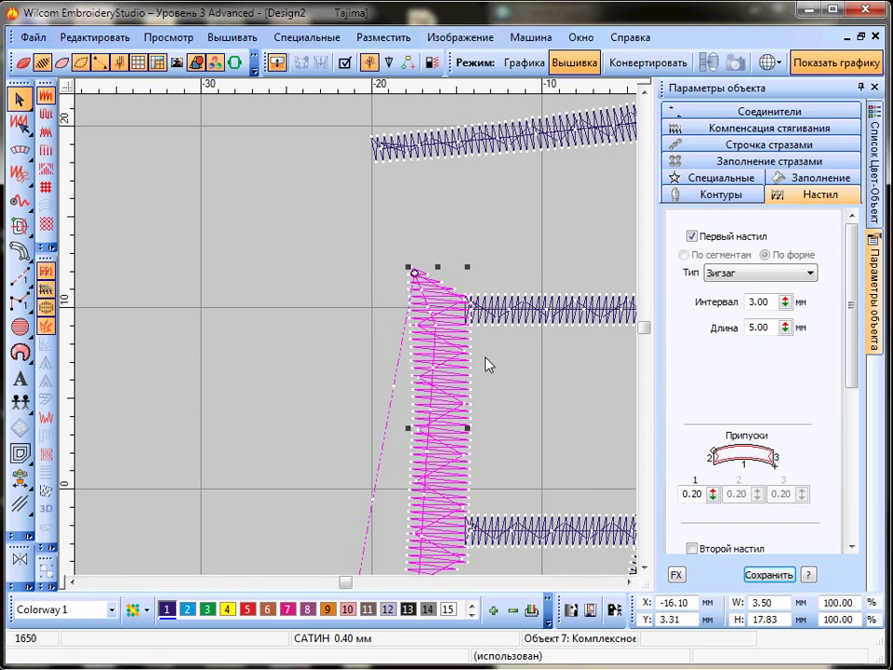
pyautogui.press('z')
pyautogui.hotkey('shift', 'z')
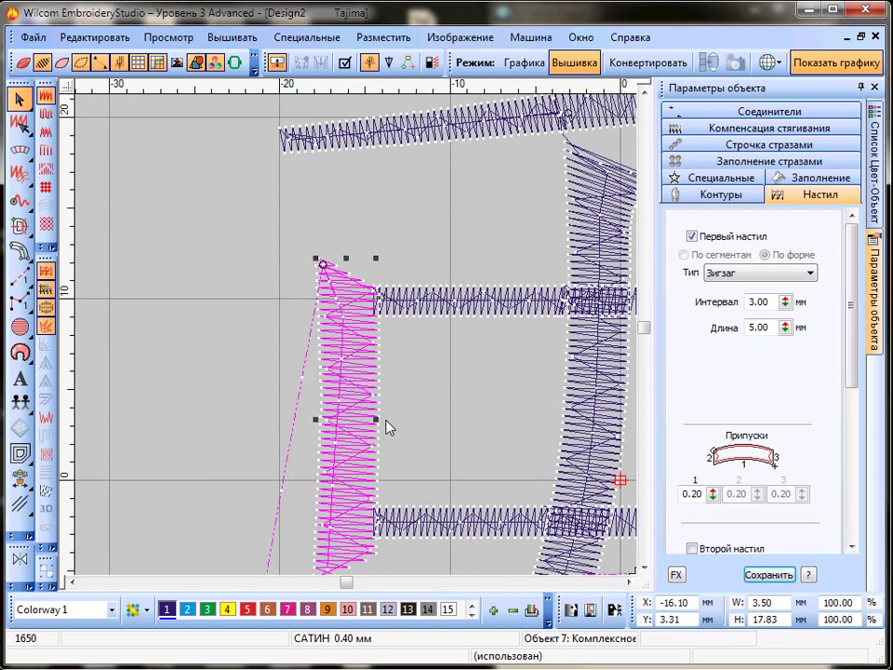
pyautogui.hotkey('shift', 'z')
pyautogui.press('z')
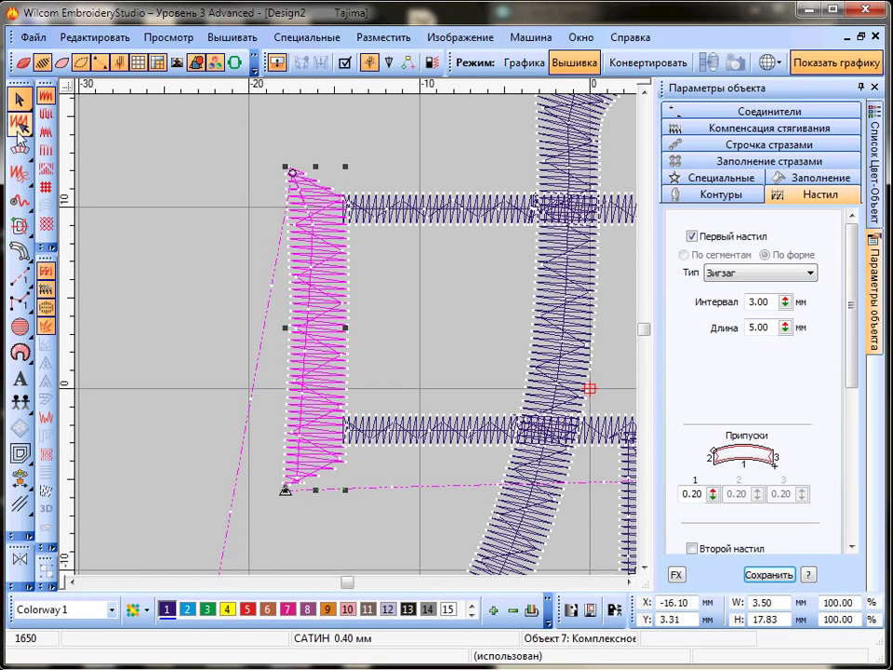
pyautogui.click(22, 127)
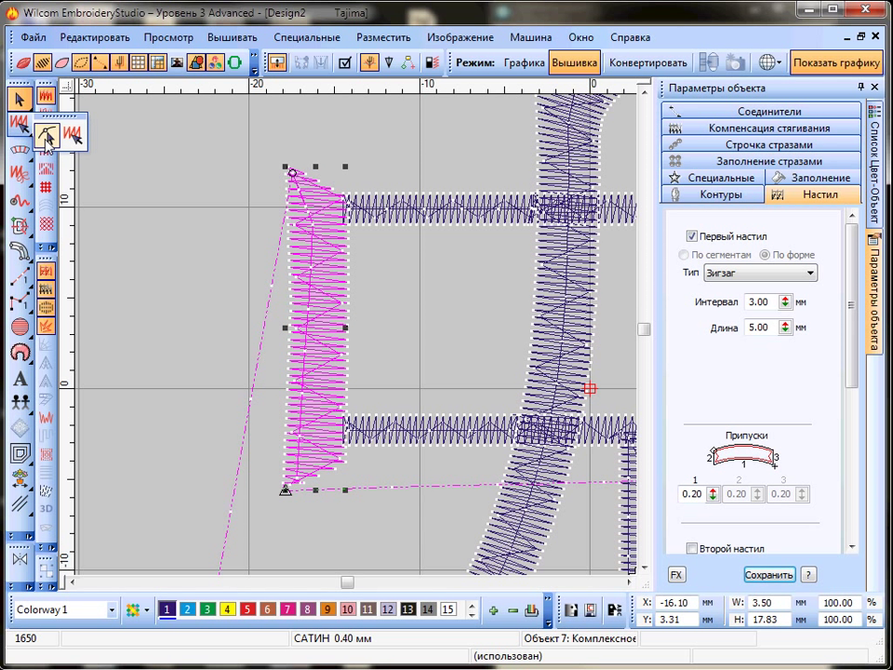
pyautogui.click(46, 136)
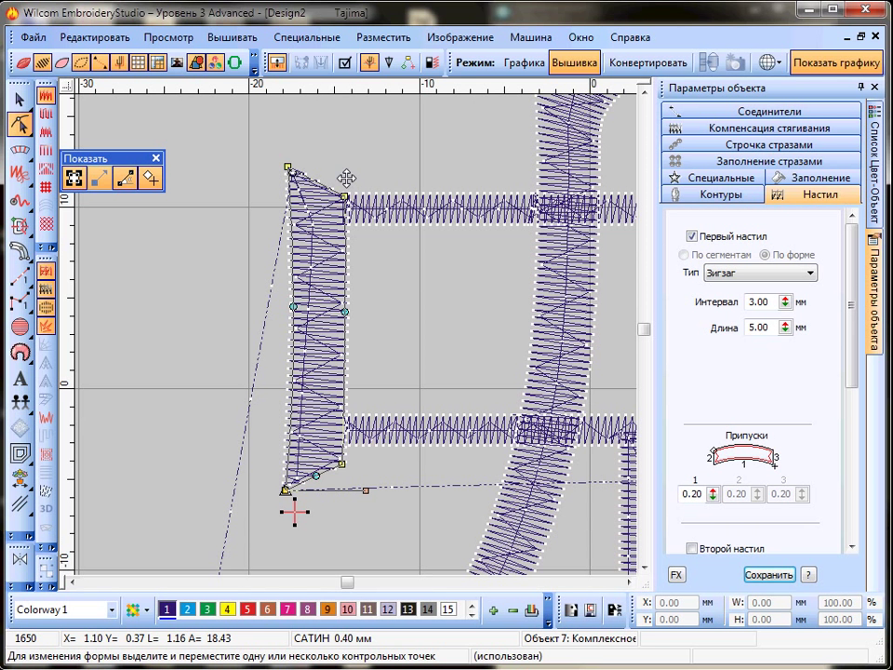
pyautogui.scroll(2, 344, 178)
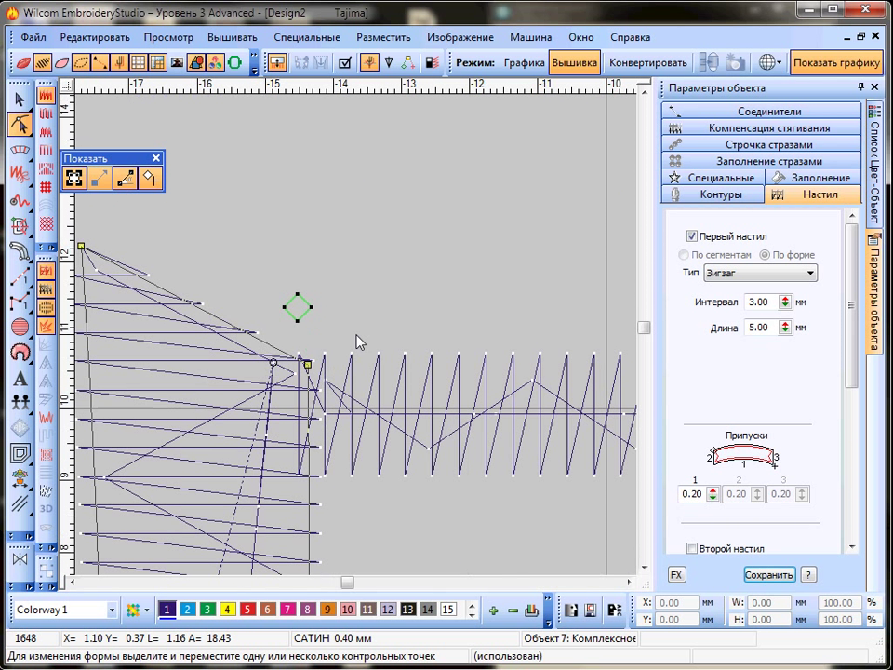
pyautogui.moveTo(301, 319); pyautogui.dragTo(330, 350)
# Move the left vertical stroke's end point to the same upper inner corner and bring the start point close to it
pyautogui.scroll(-2, 355, 341)
pyautogui.scroll(-1, 355, 344)
pyautogui.moveTo(338, 470); pyautogui.dragTo(360, 291)
pyautogui.scroll(2, 380, 293)
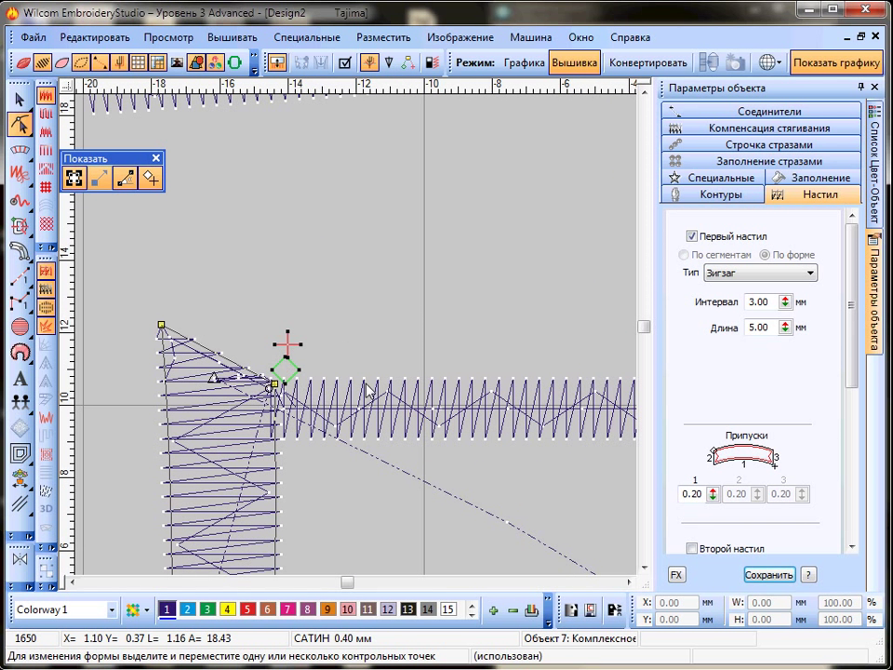
pyautogui.scroll(1, 340, 415)
pyautogui.moveTo(262, 212)
pyautogui.mouseDown()
pyautogui.moveTo(262, 243)
pyautogui.moveTo(248, 260)
pyautogui.moveTo(240, 247)
pyautogui.mouseUp()
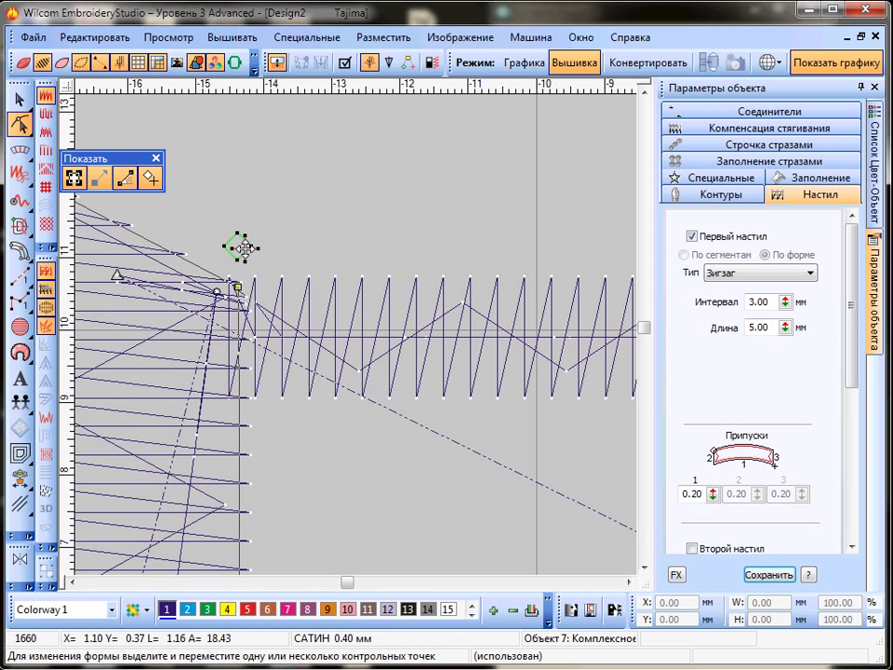
pyautogui.click(19, 97)
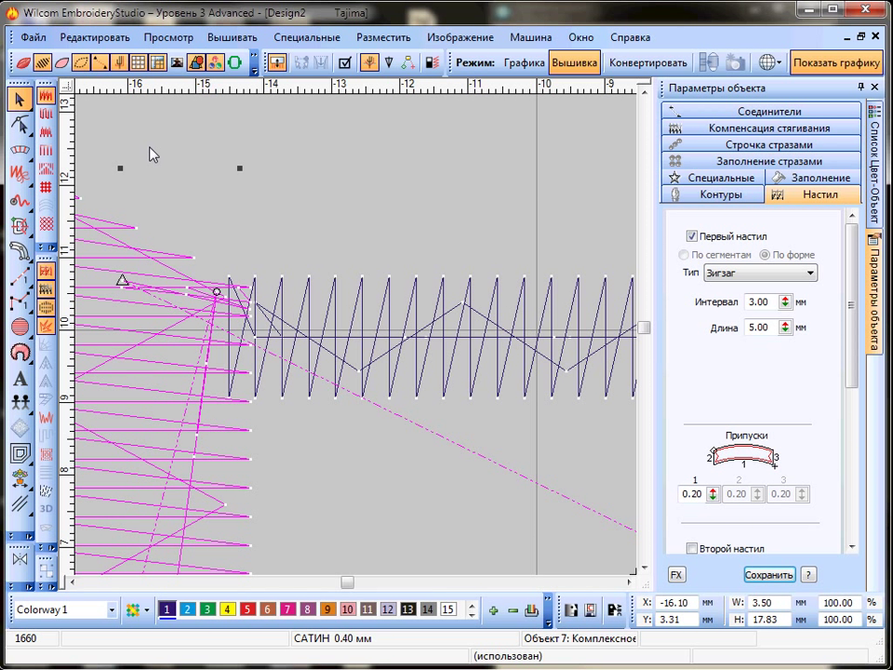
pyautogui.press('h')
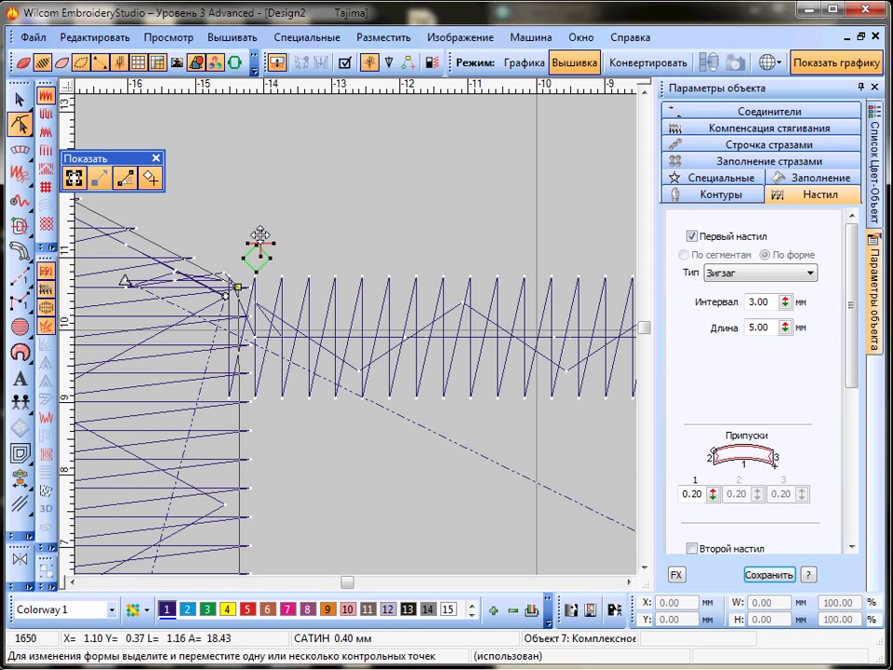
pyautogui.click(19, 99)
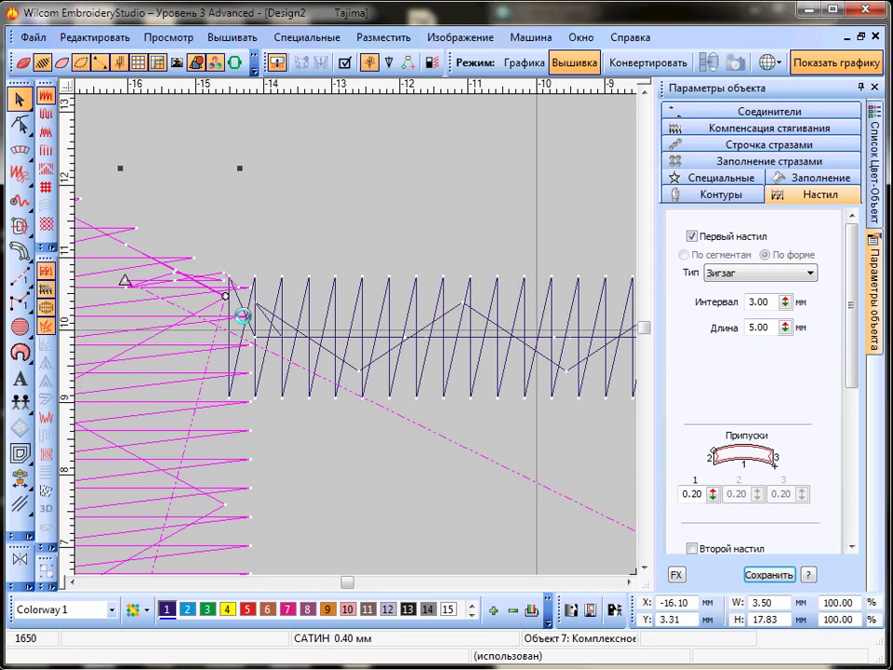
pyautogui.press('Delete')
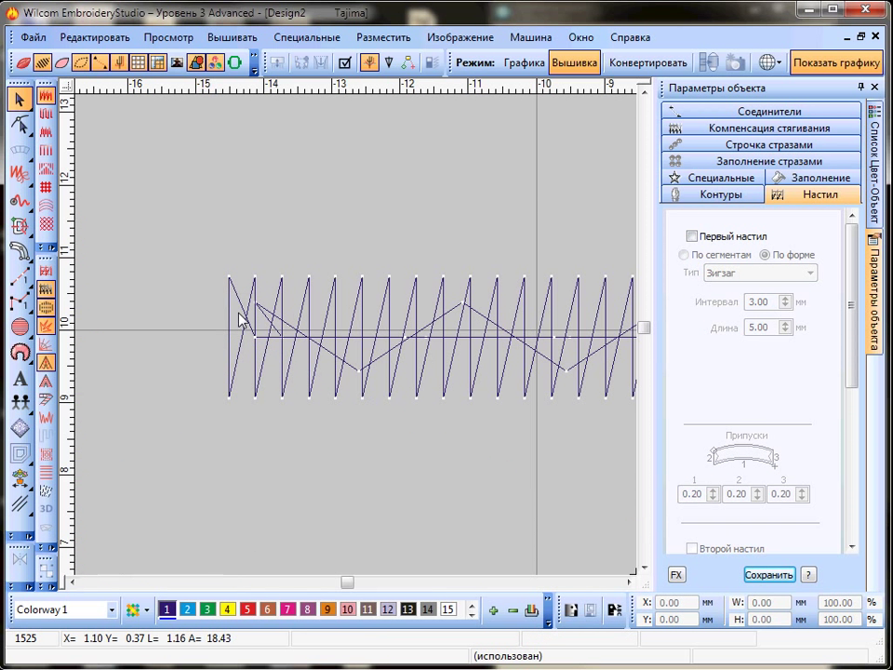
pyautogui.click(23, 125)
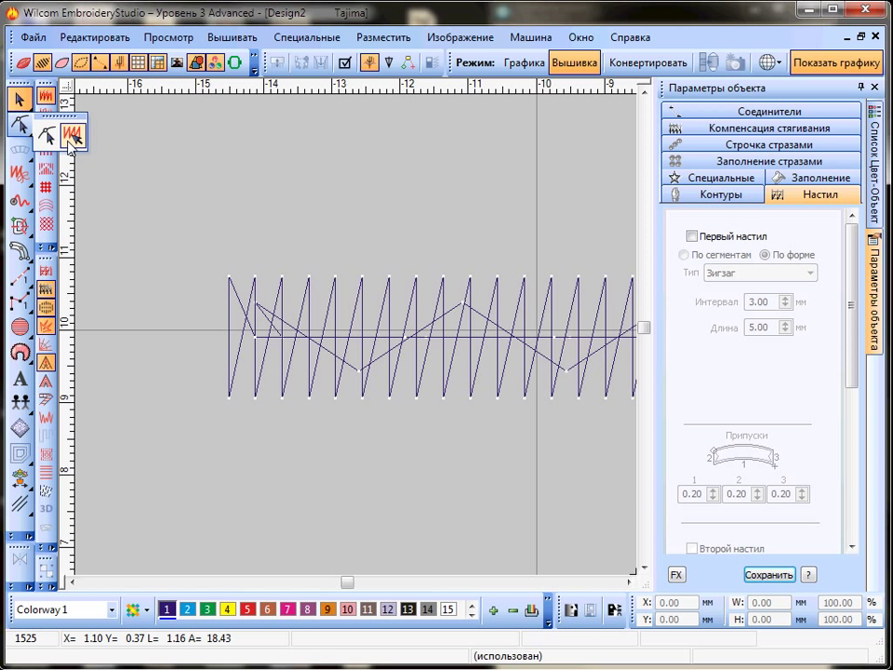
pyautogui.click(72, 136)
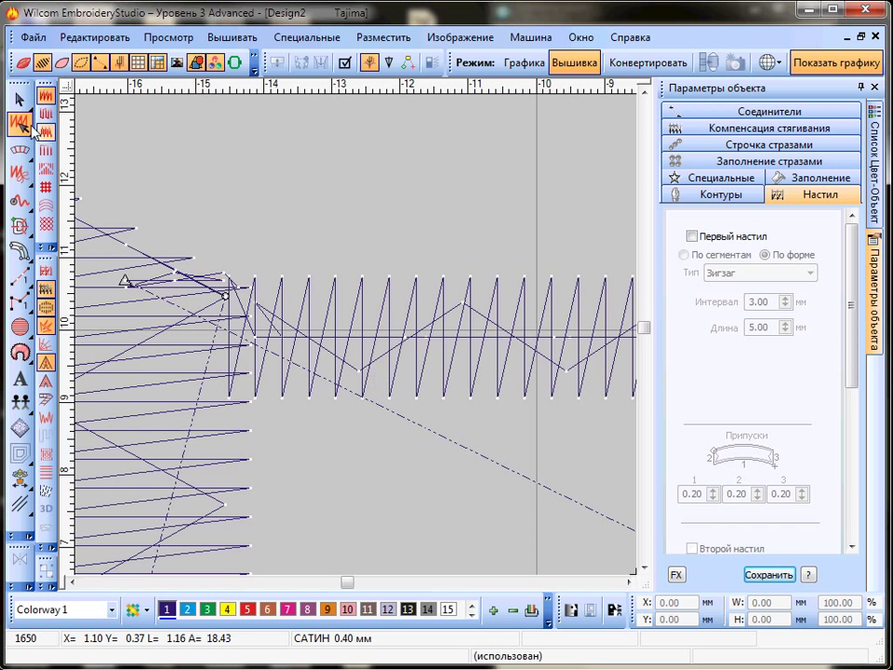
# Extend the left end of the upper horizontal bar slightly further under the left vertical stroke, keeping the bar horizontal
pyautogui.click(20, 98)
pyautogui.click(376, 369)
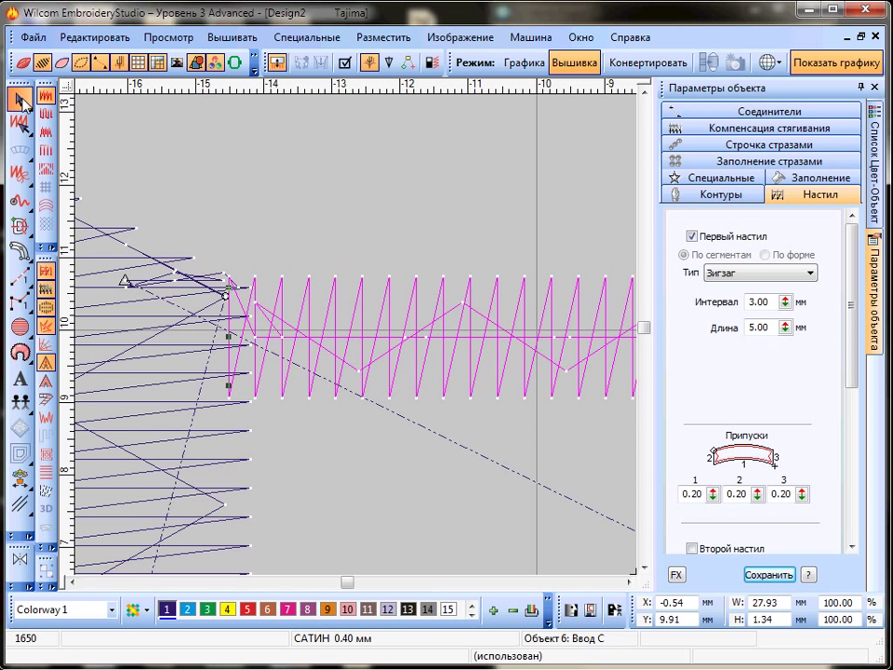
pyautogui.click(18, 123)
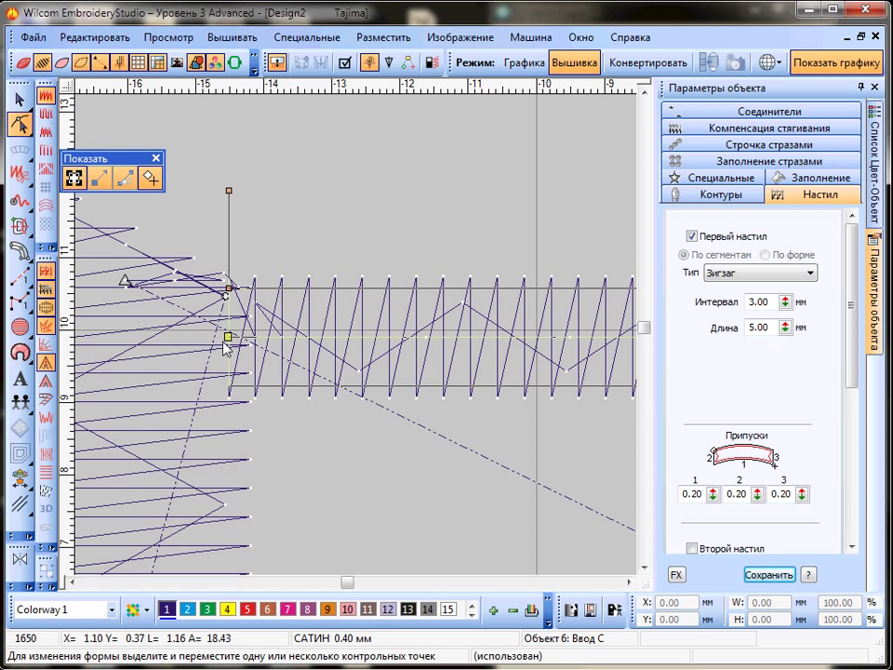
pyautogui.moveTo(228, 336); pyautogui.dragTo(216, 335)
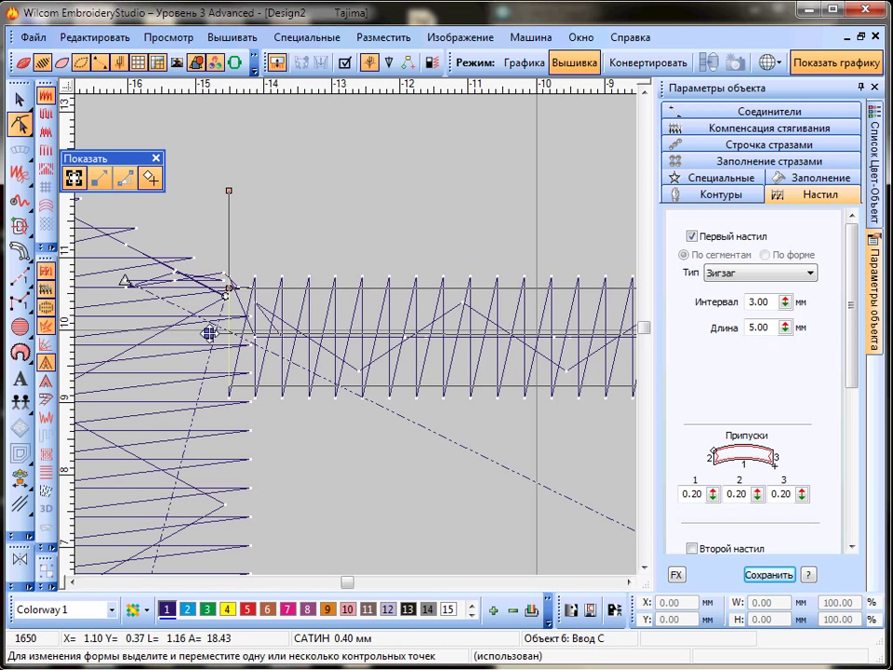
pyautogui.press('ctrl')
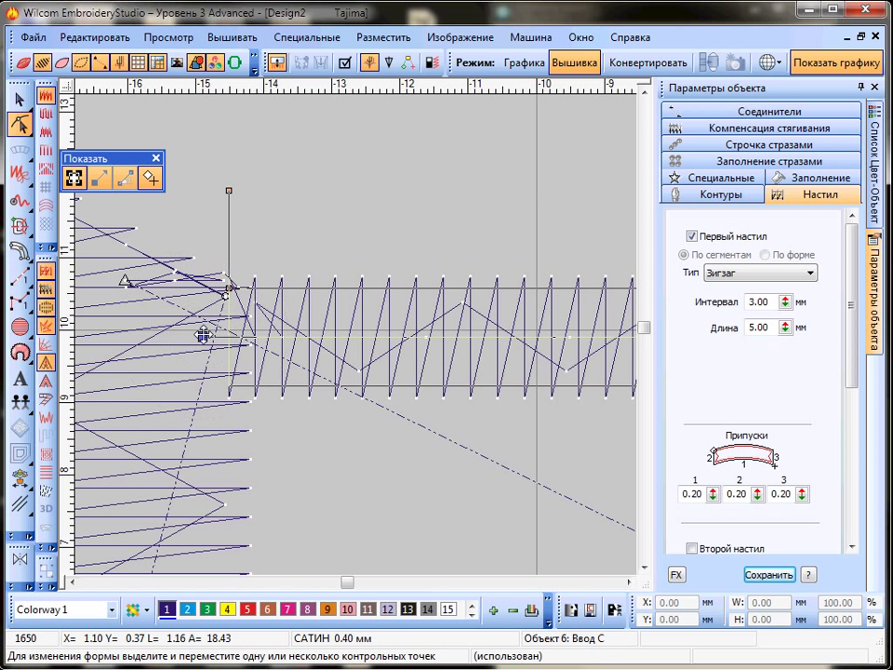
pyautogui.press('Return')
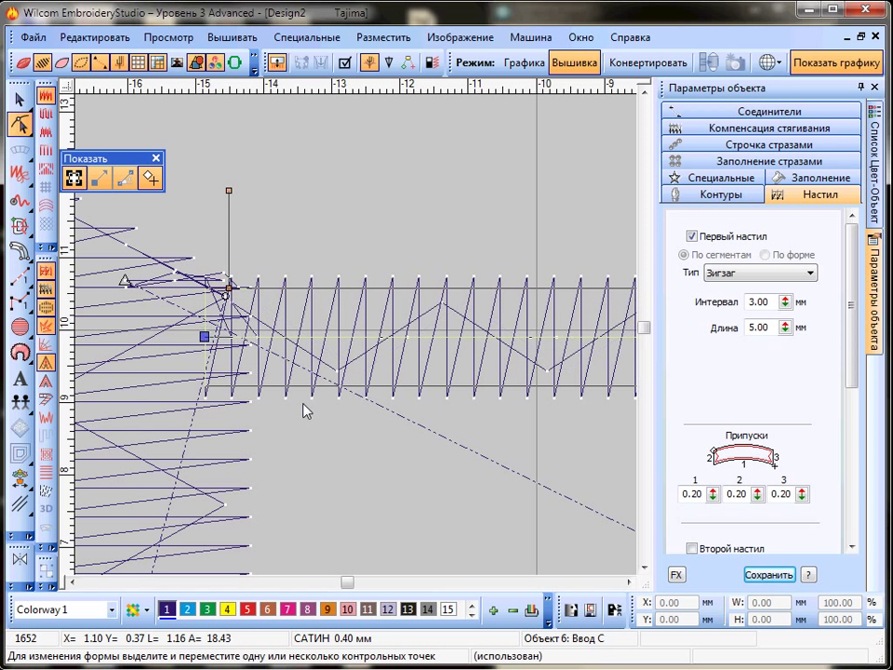
pyautogui.scroll(-2, 305, 410)
pyautogui.scroll(2, 350, 316)
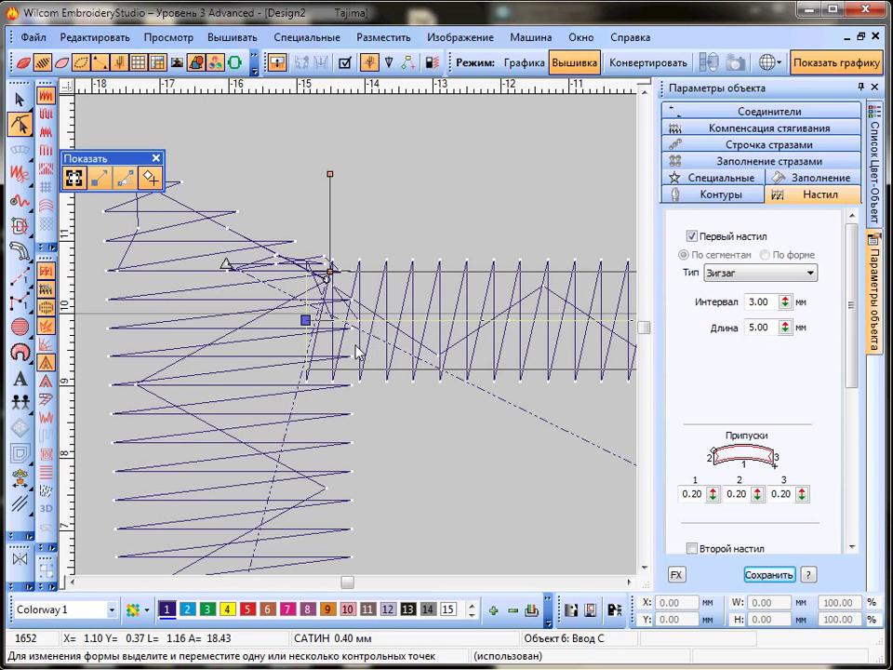
# Align the left vertical stroke's start and end points with each other beside its upper inner corner
pyautogui.click(19, 97)
pyautogui.click(371, 185)
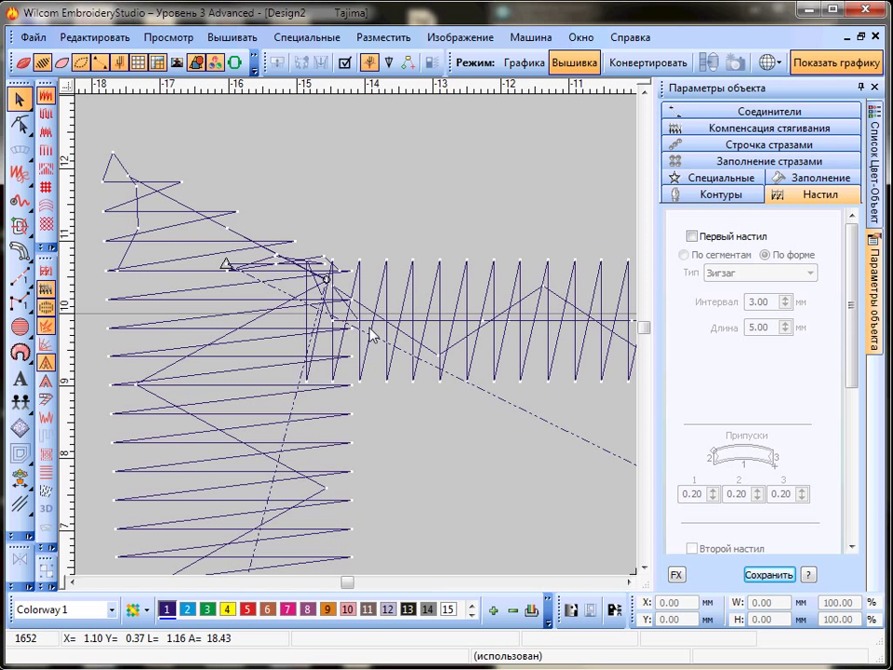
pyautogui.click(190, 208)
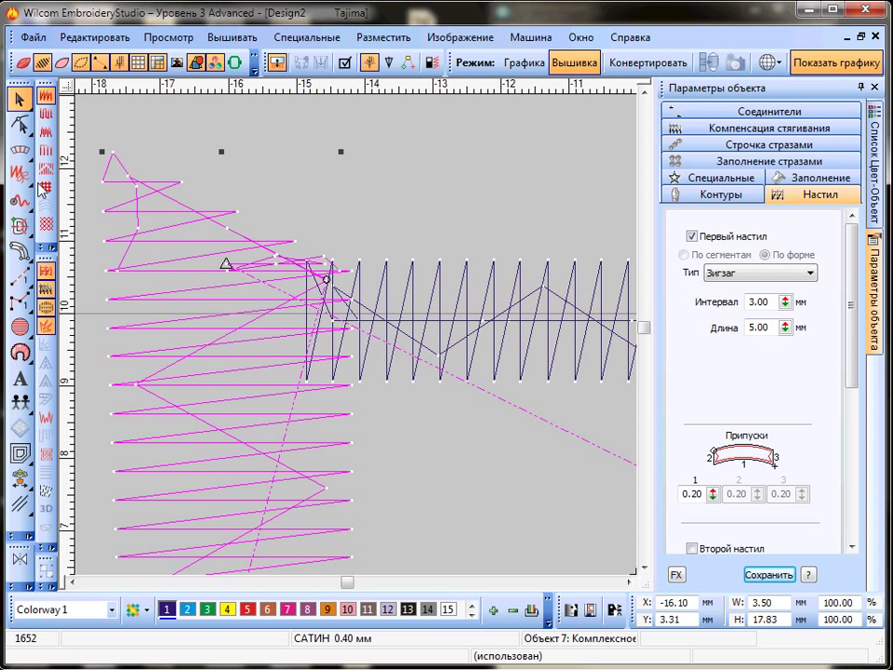
pyautogui.click(19, 124)
pyautogui.moveTo(359, 239); pyautogui.dragTo(367, 261)
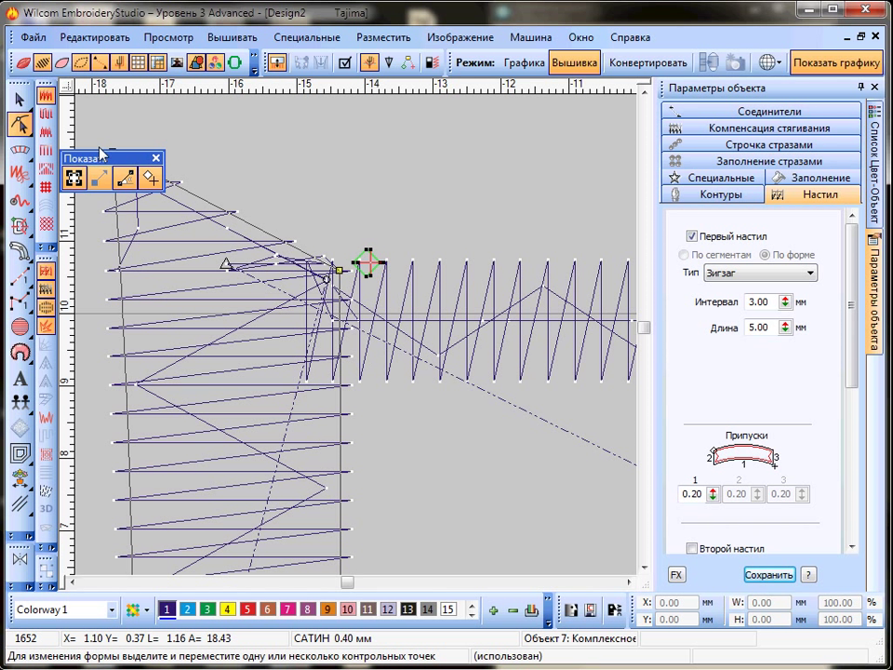
# Cut the left vertical stroke and paste it into the sewing sequence at an upper-edge satin stitch near the upper horizontal bar's left end
pyautogui.click(19, 96)
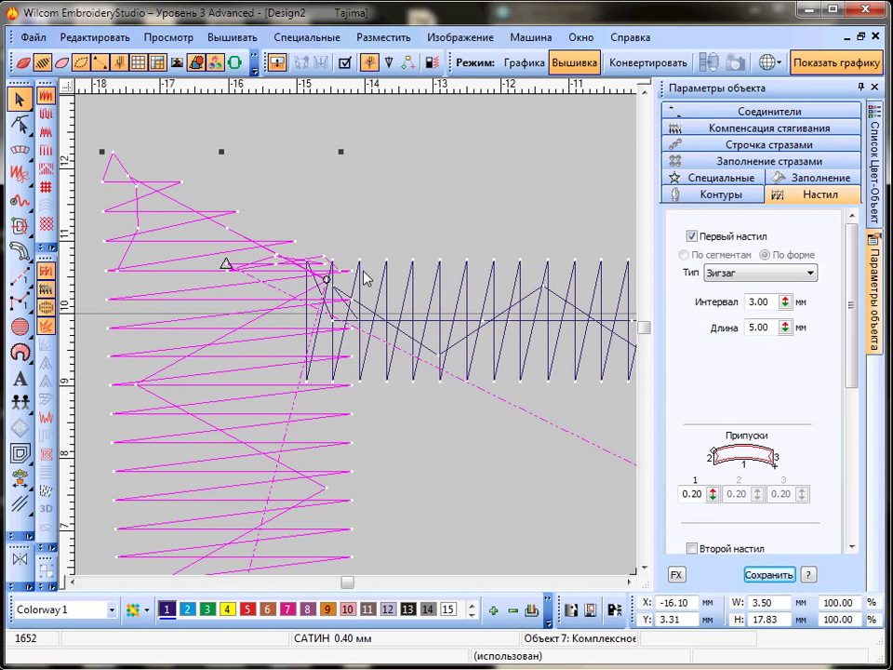
pyautogui.press('Delete')
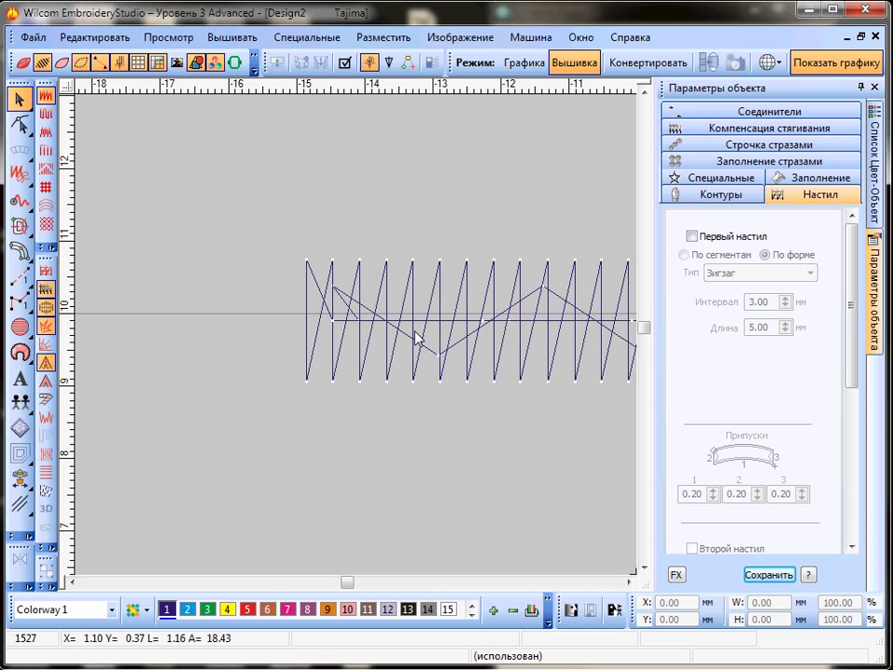
pyautogui.press('e')
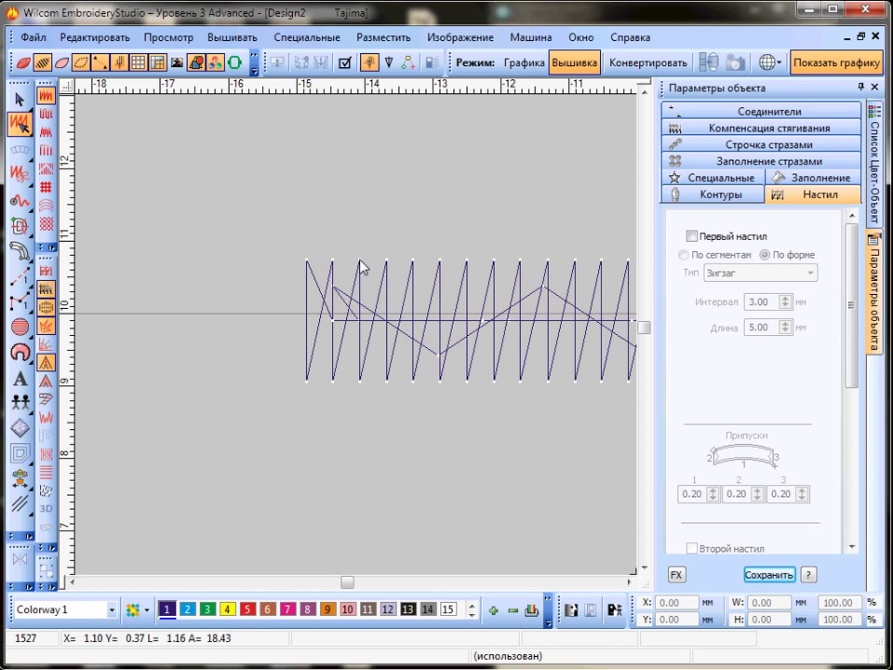
pyautogui.click(360, 264)
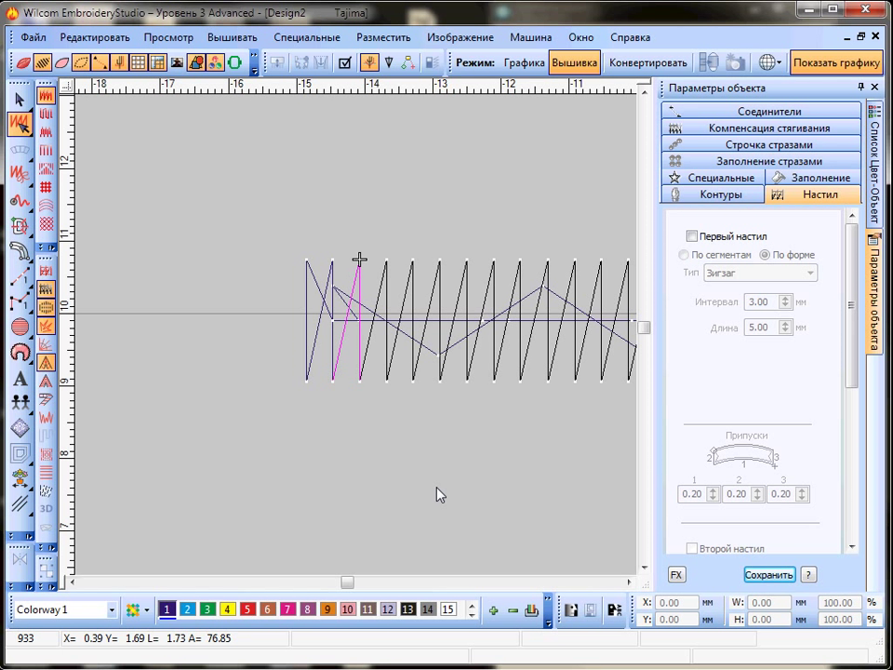
pyautogui.hotkey('ctrl', 'z')
# Examine the joint between the left vertical stroke and the upper horizontal bar in the realistic stitch view
pyautogui.hotkey('shift', 'z')
pyautogui.hotkey('shift', 'z')
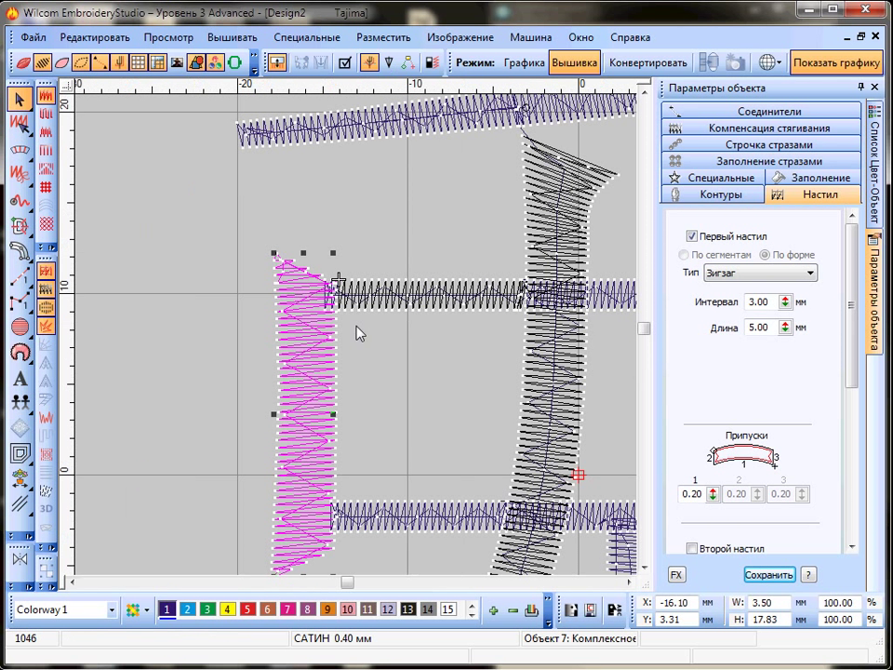
pyautogui.click(23, 62)
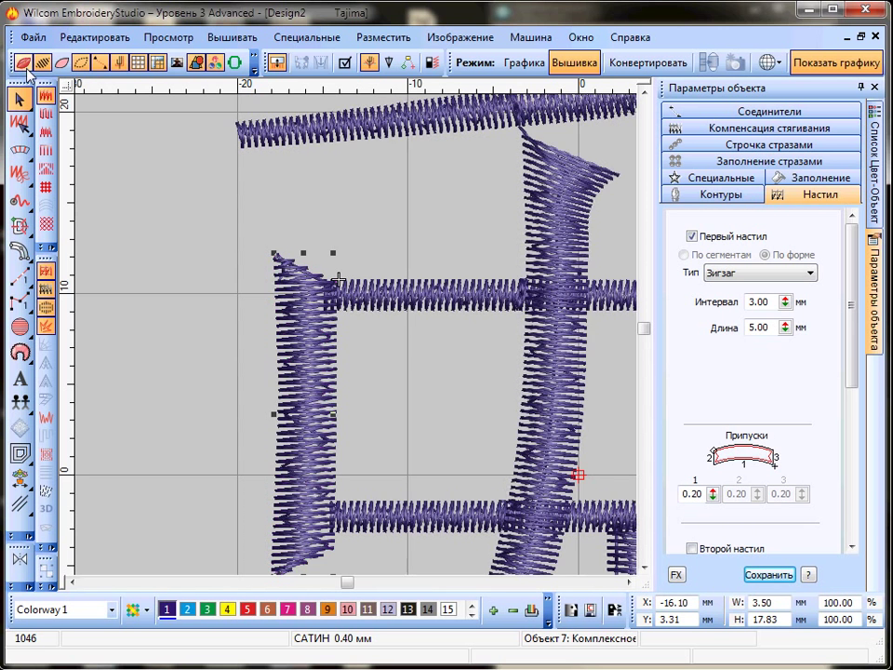
pyautogui.press('z')
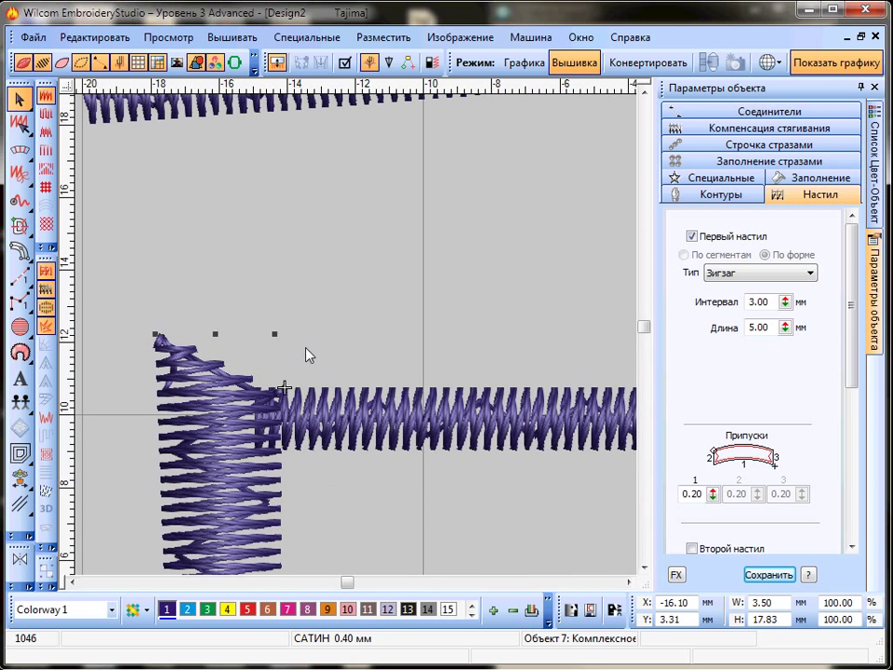
pyautogui.hotkey('shift', 'z')
pyautogui.hotkey('shift', 'z')
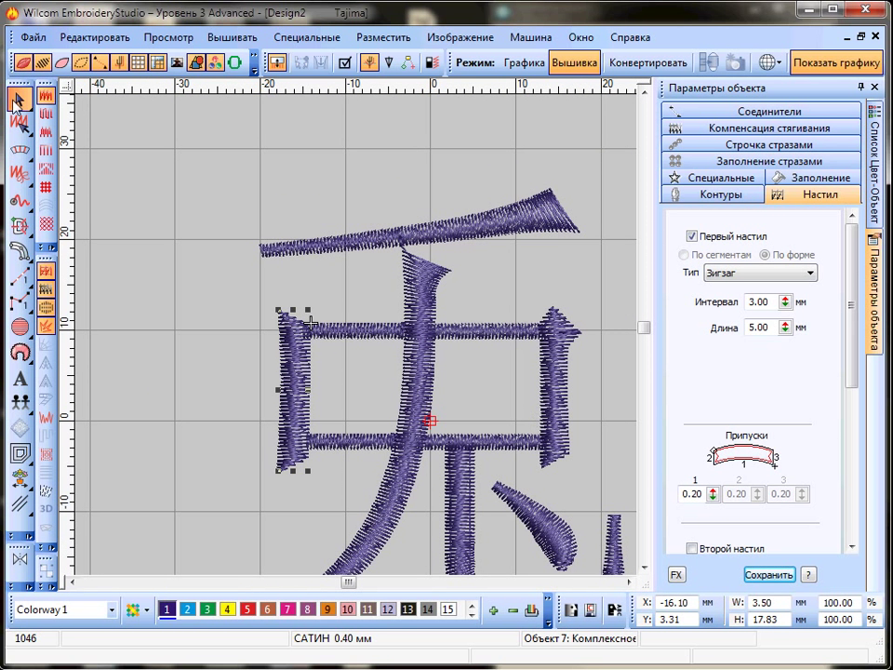
# Return to the plain stitch view, travel to the end of the stitching sequence, and check the remaining connectors across the character
pyautogui.scroll(-1, 492, 427)
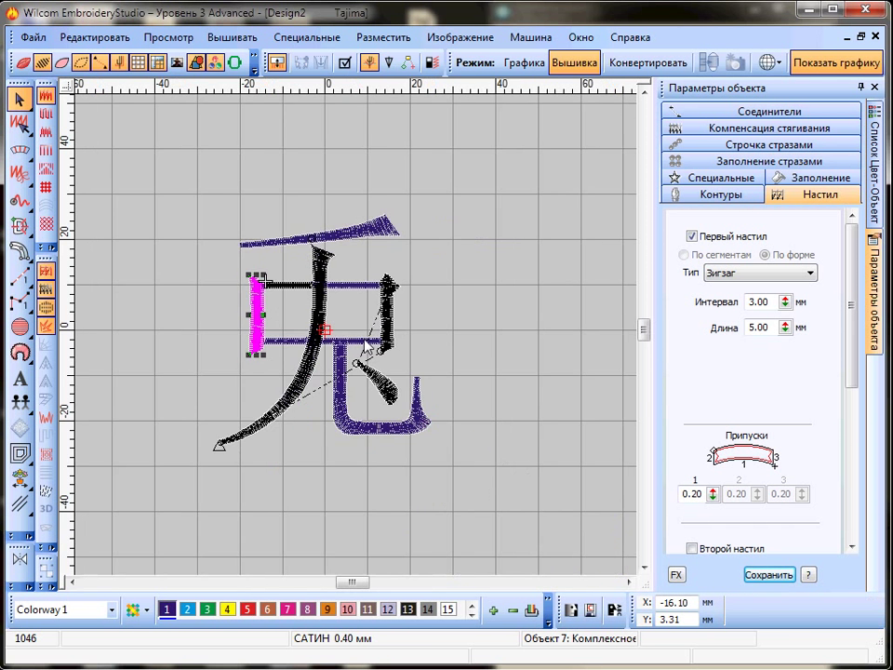
pyautogui.scroll(1, 361, 338)
pyautogui.scroll(-1, 353, 339)
pyautogui.press('End')
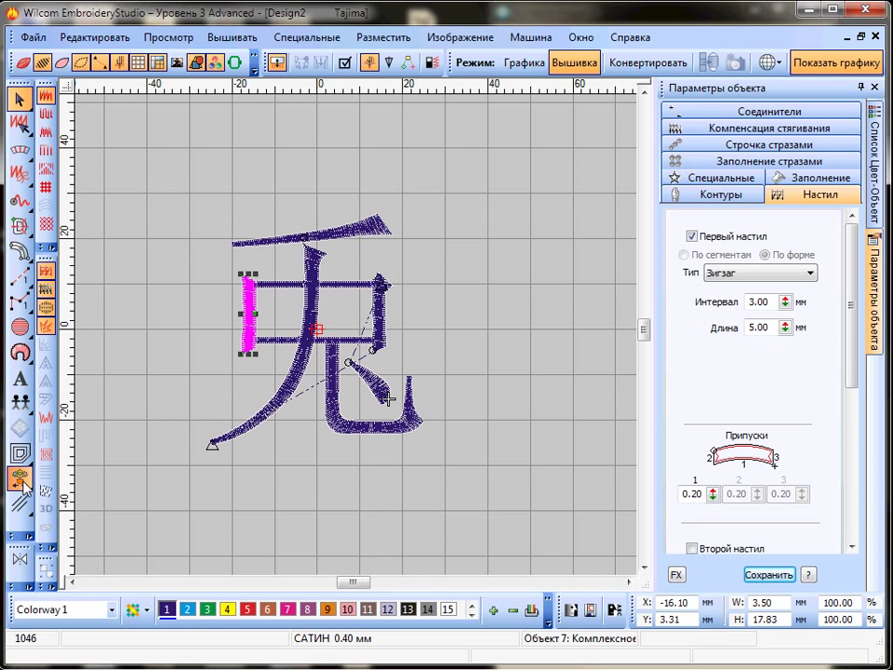
pyautogui.scroll(1, 216, 341)
pyautogui.scroll(-2, 559, 352)
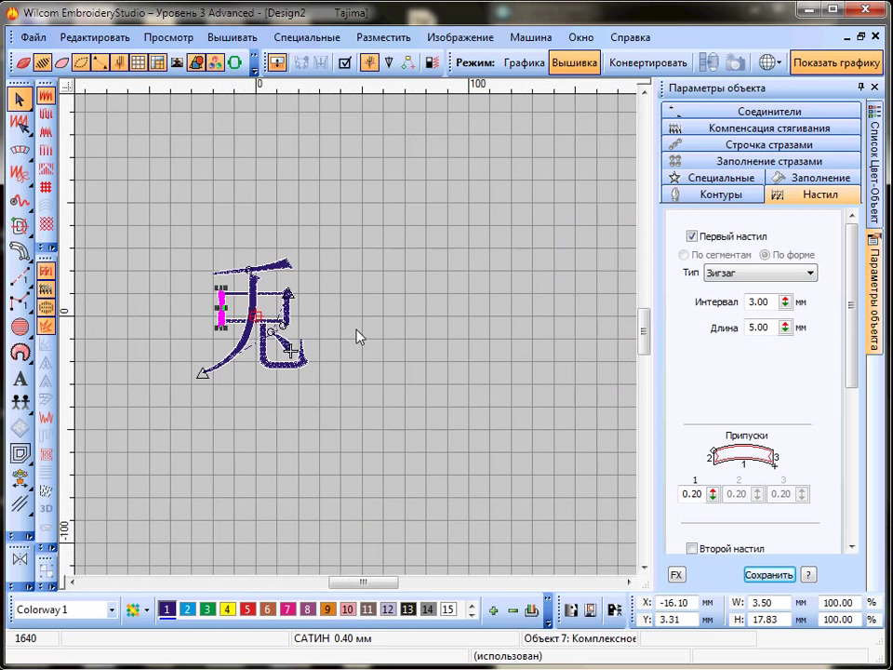
# Replay the whole character's stitching with Slow Redraw and check the sewing order and remaining connectors
pyautogui.click(325, 330)
pyautogui.press('z')
pyautogui.press('z')
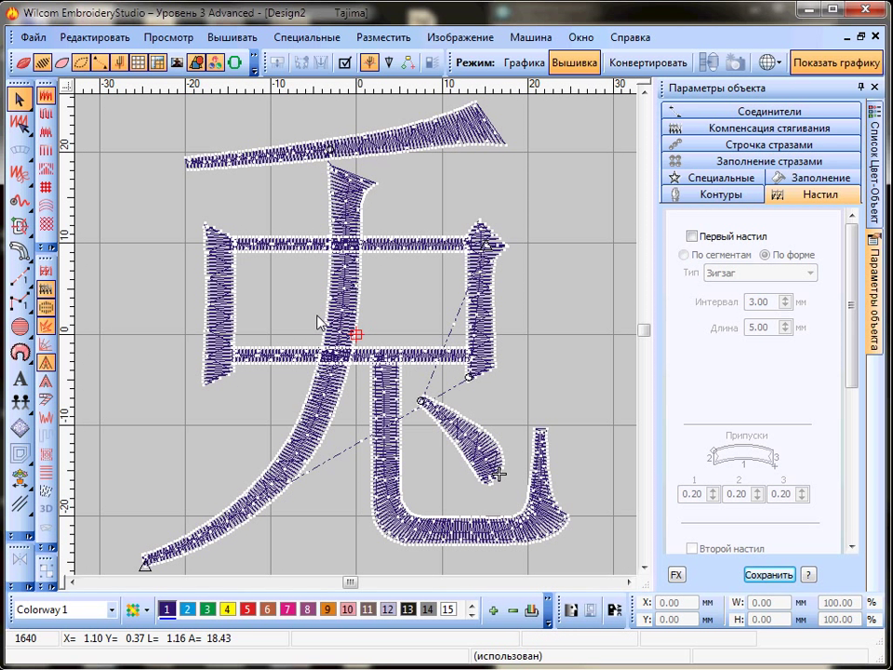
pyautogui.hotkey('shift', 'r')
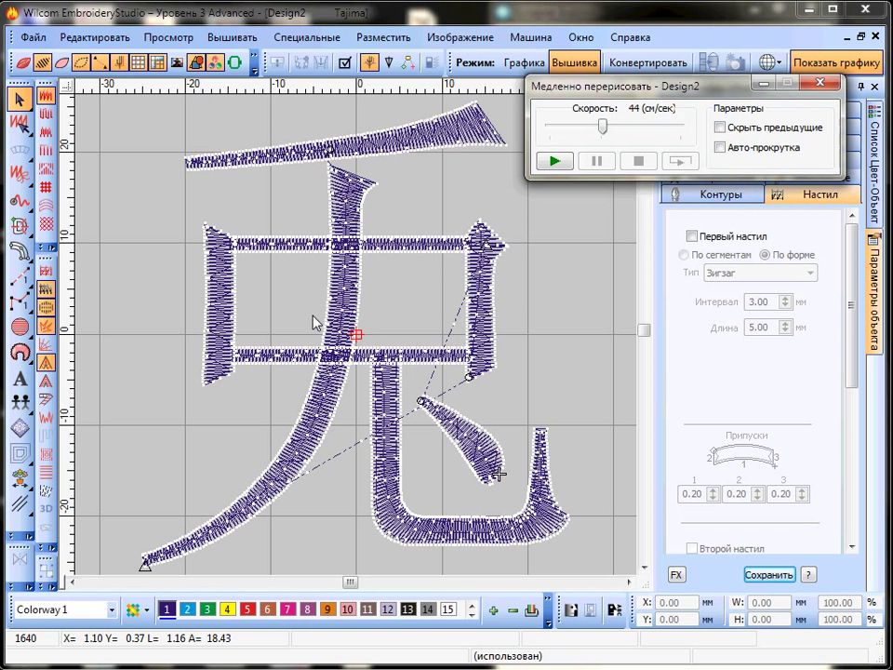
pyautogui.moveTo(586, 85); pyautogui.dragTo(598, 82)
pyautogui.click(568, 160)
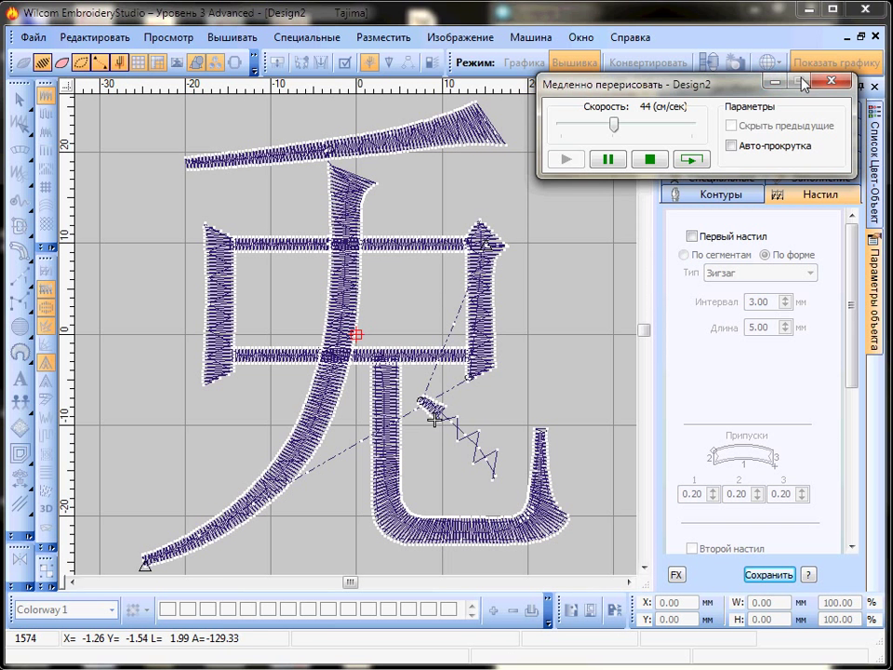
pyautogui.click(830, 81)
# Reshape the right vertical stroke so its start and end points sit together beside its upper inner corner
pyautogui.scroll(2, 503, 257)
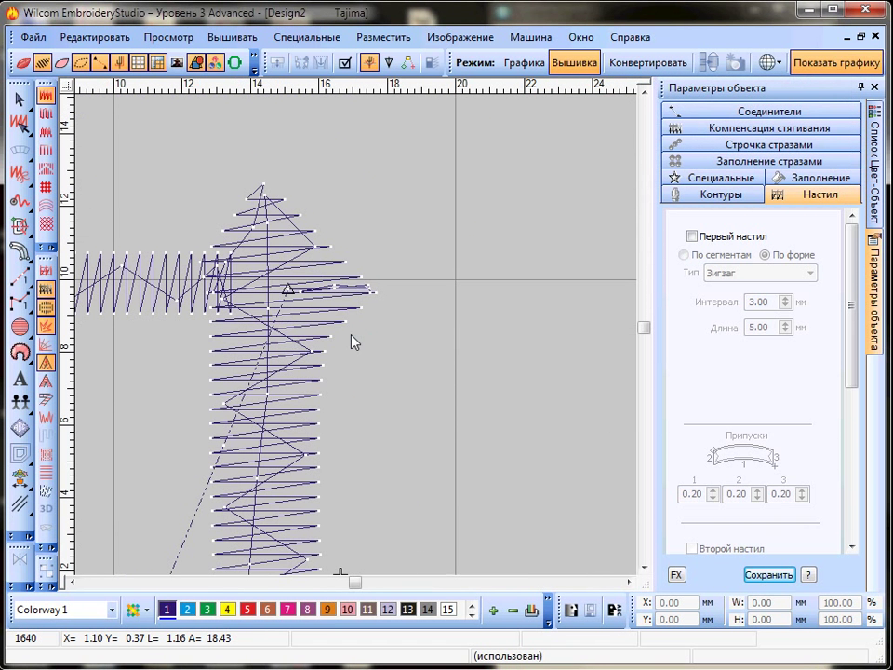
pyautogui.click(238, 316)
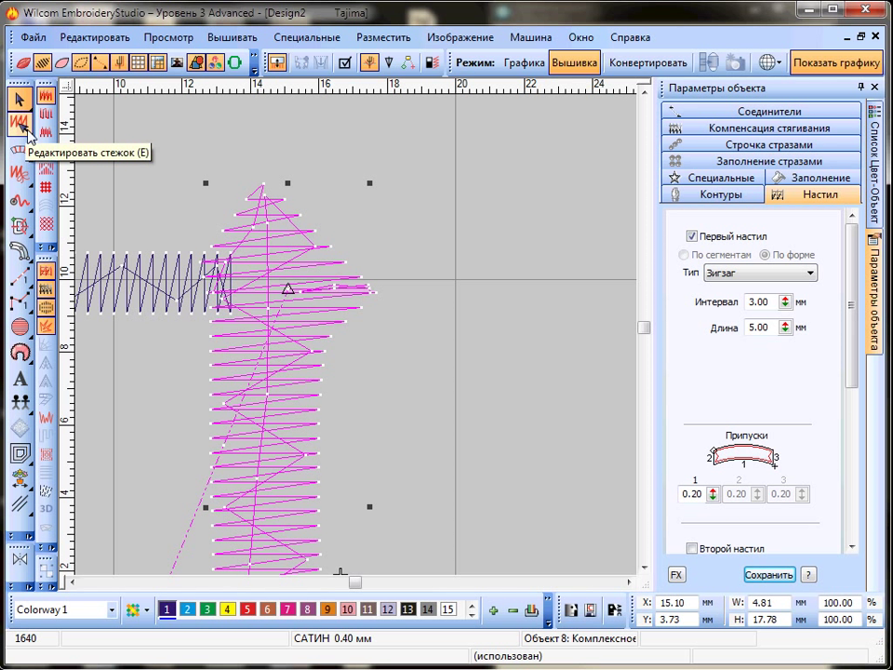
pyautogui.click(20, 124)
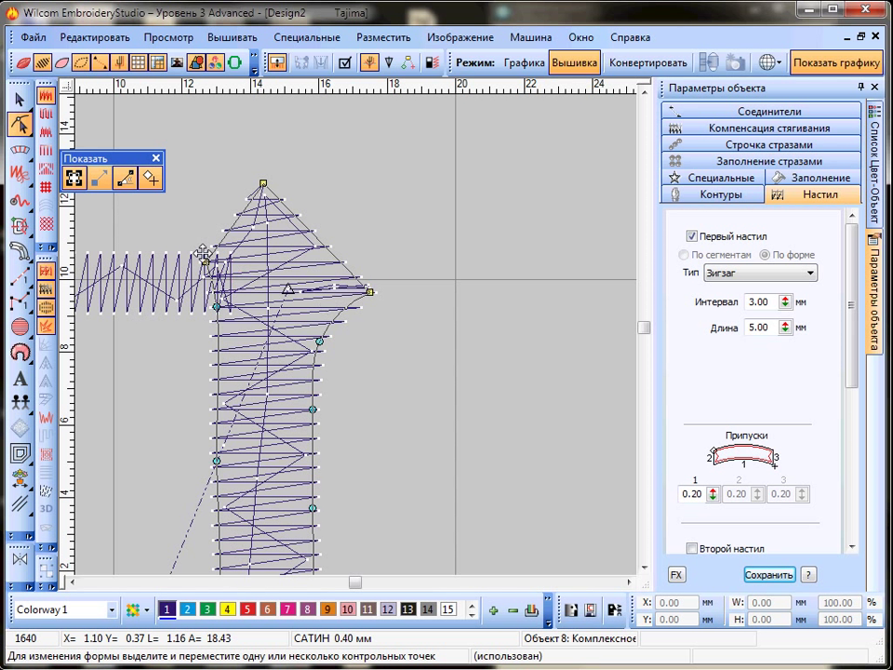
pyautogui.moveTo(203, 245); pyautogui.dragTo(208, 243)
pyautogui.scroll(-2, 276, 387)
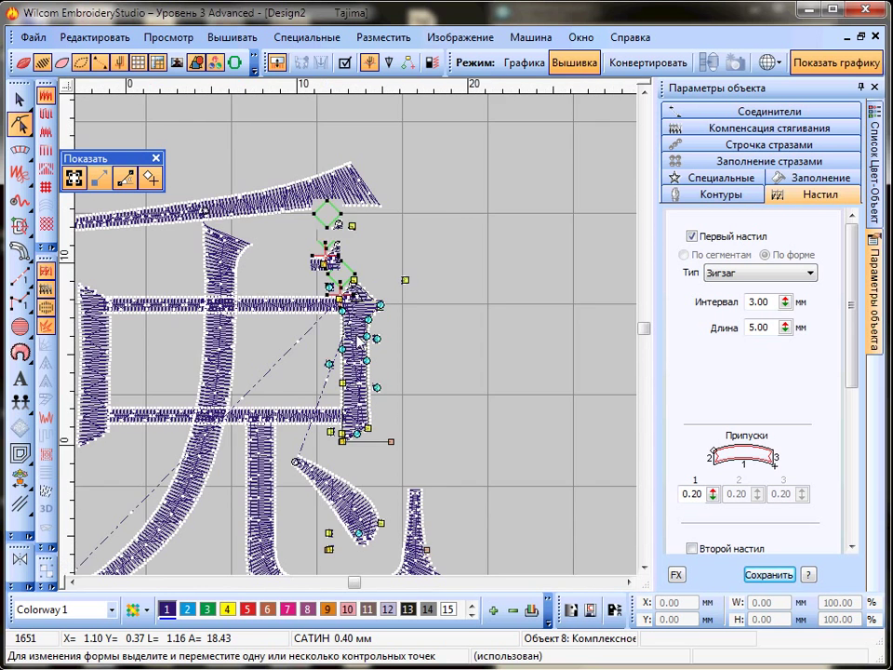
pyautogui.scroll(2, 350, 300)
pyautogui.scroll(-2, 354, 195)
pyautogui.scroll(2, 358, 279)
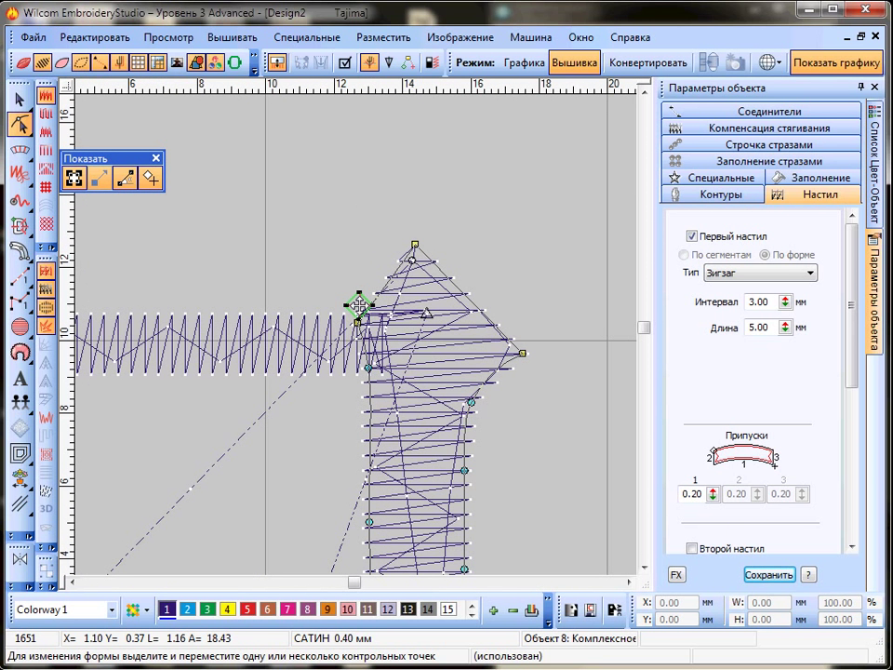
pyautogui.scroll(1, 427, 352)
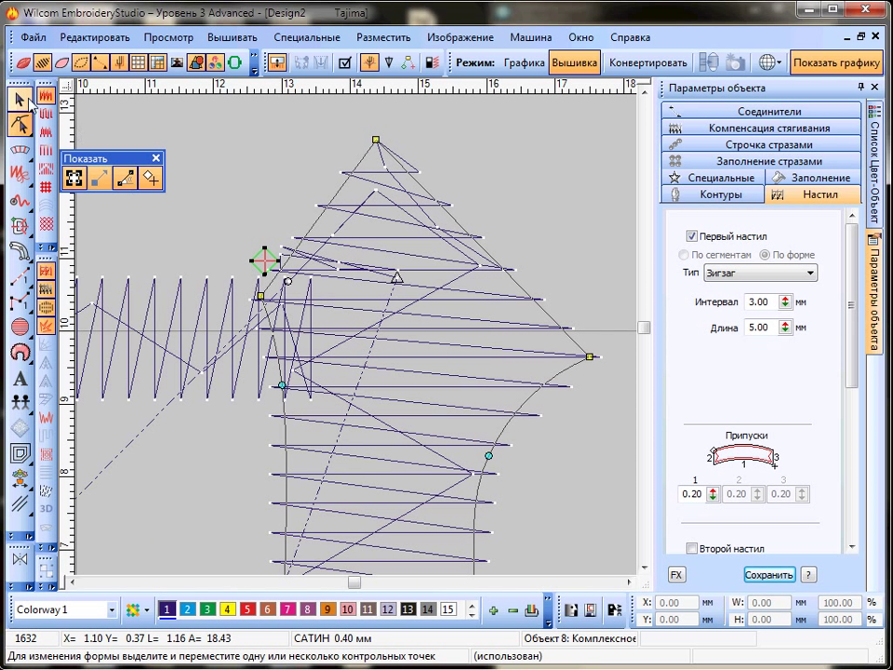
pyautogui.press('Escape')
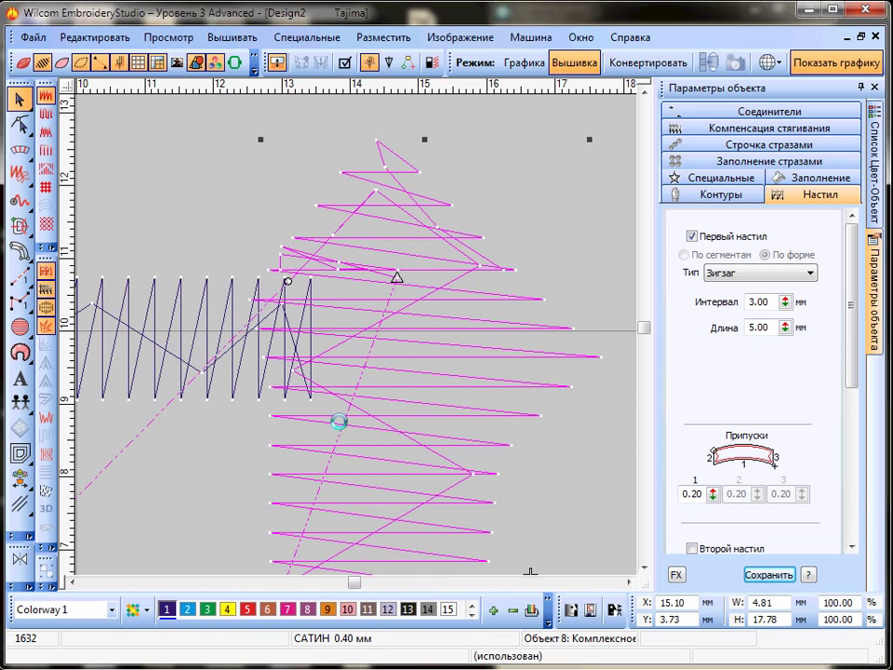
# Cut the right vertical stroke and paste it into the sewing sequence at an upper-edge satin stitch near the upper horizontal bar's right end
pyautogui.press('Delete')
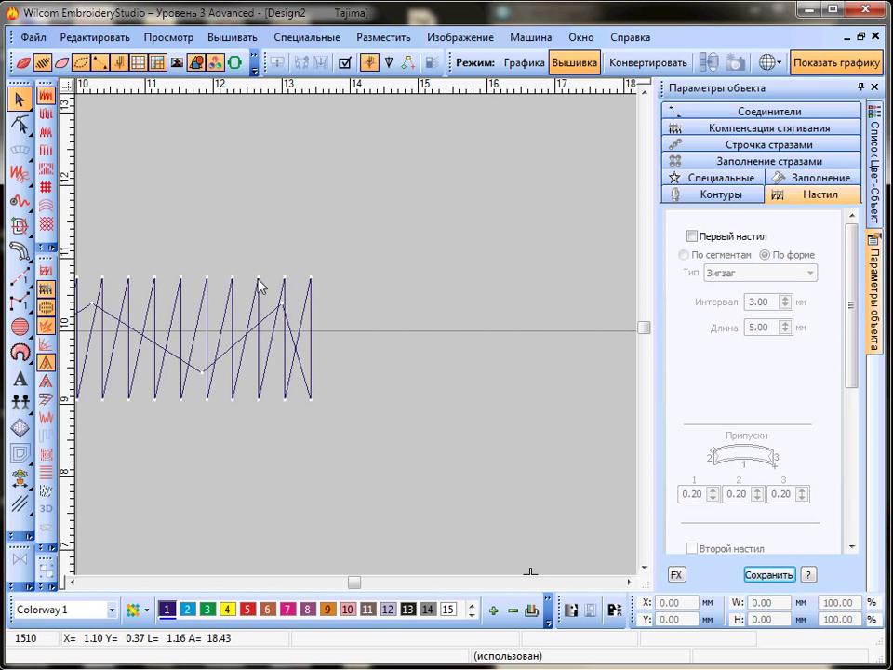
pyautogui.press('e')
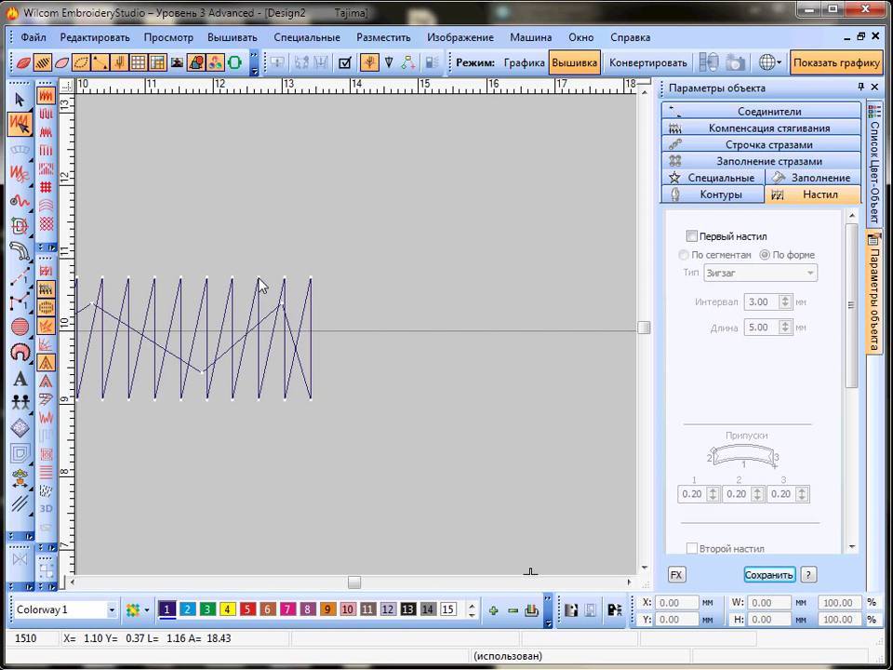
pyautogui.click(258, 278)
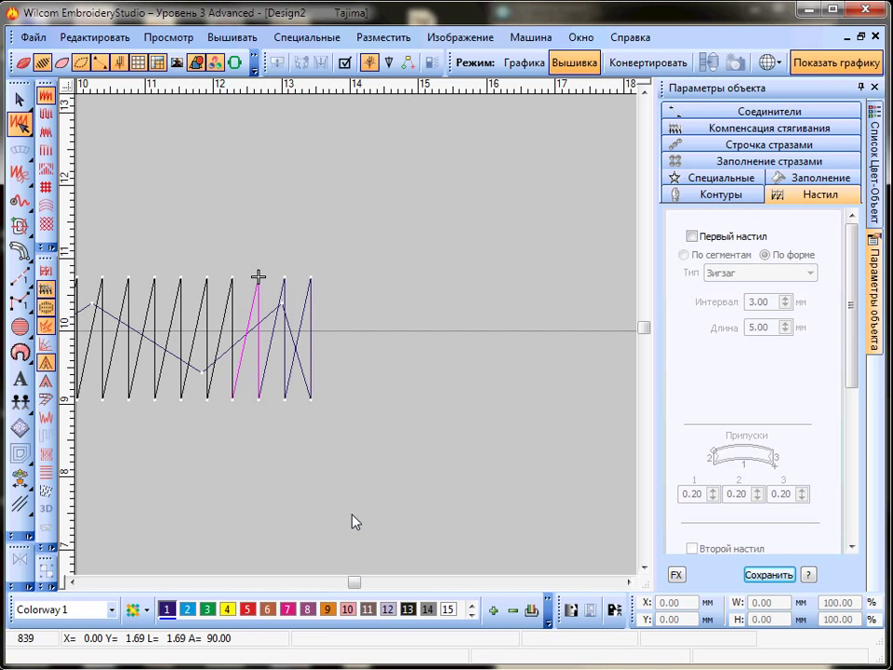
pyautogui.hotkey('ctrl', 'v')
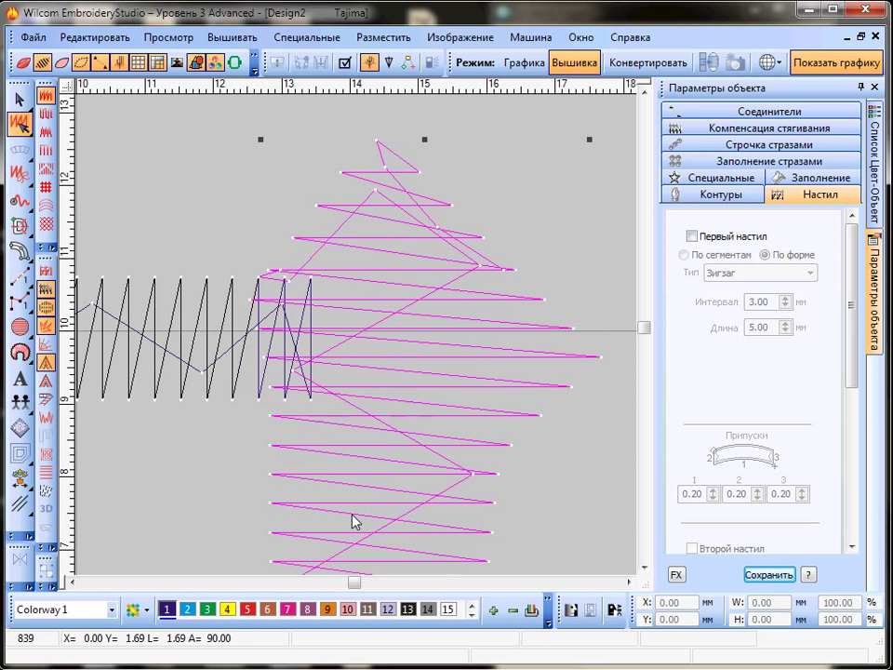
pyautogui.hotkey('shift', 'z')
pyautogui.hotkey('shift', 'z')
pyautogui.hotkey('shift', 'z')
pyautogui.click(477, 309)
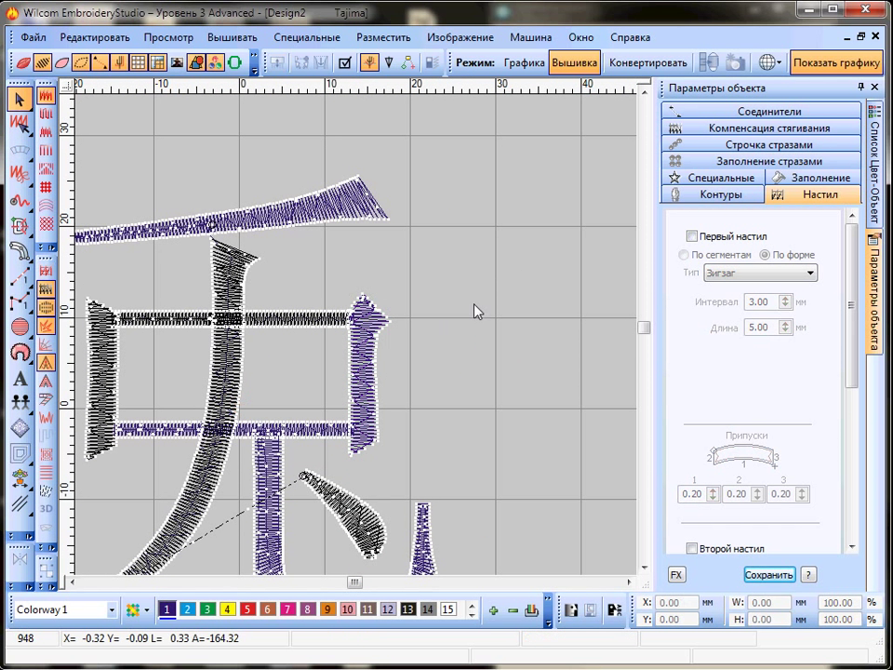
# Examine the joint between the right vertical stroke and the upper horizontal bar in the realistic view, then restore the plain stitch view
pyautogui.scroll(2, 360, 339)
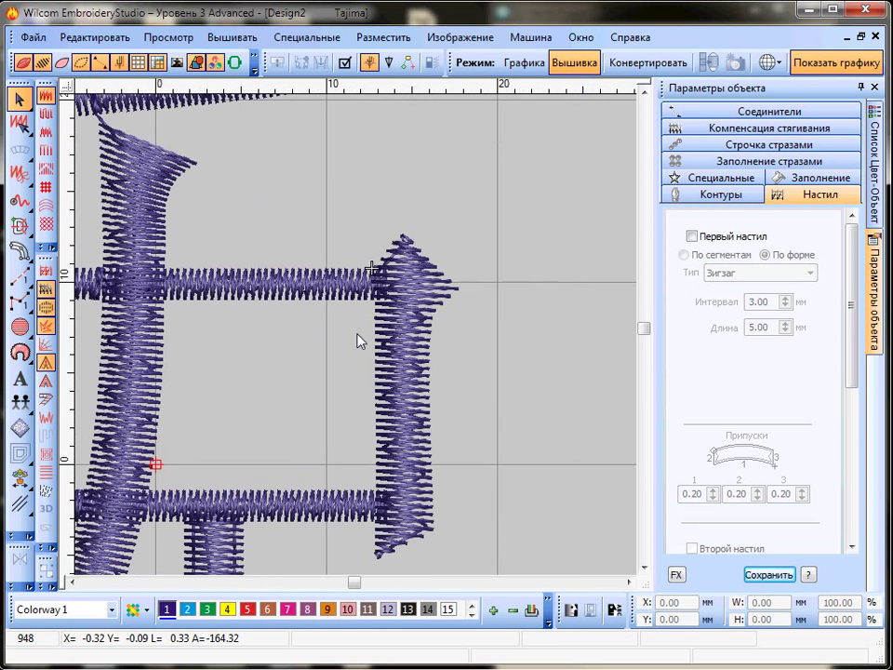
pyautogui.scroll(-4, 345, 353)
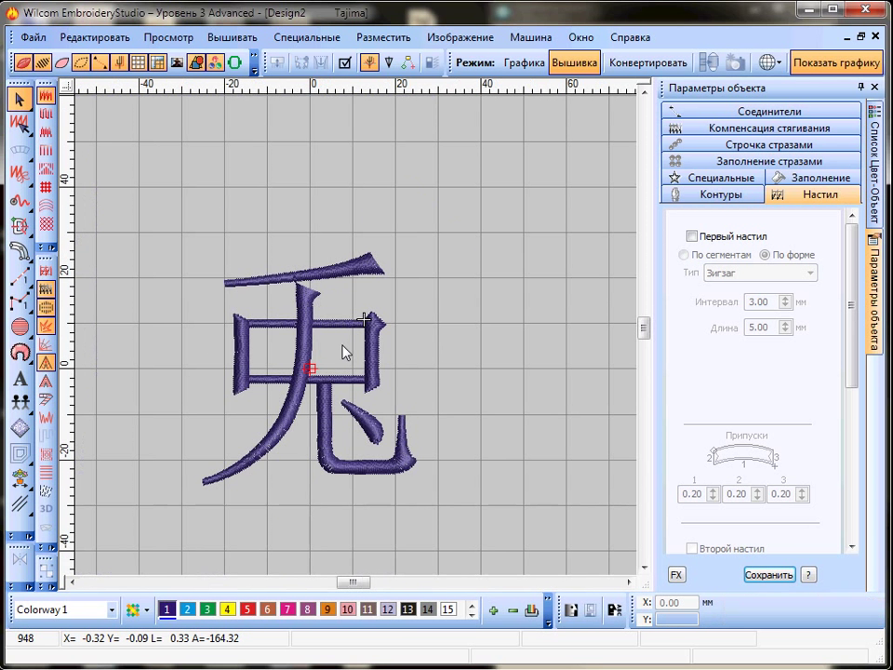
pyautogui.click(24, 62)
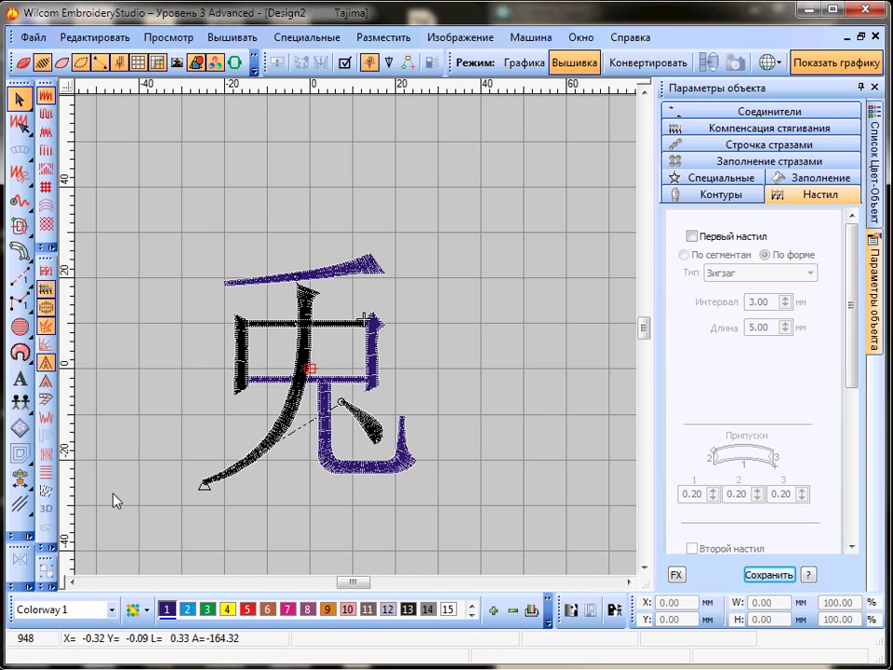
# Travel to the end of the stitching sequence and replay the updated design in Slow Redraw to find the last long connector
pyautogui.click(19, 479)
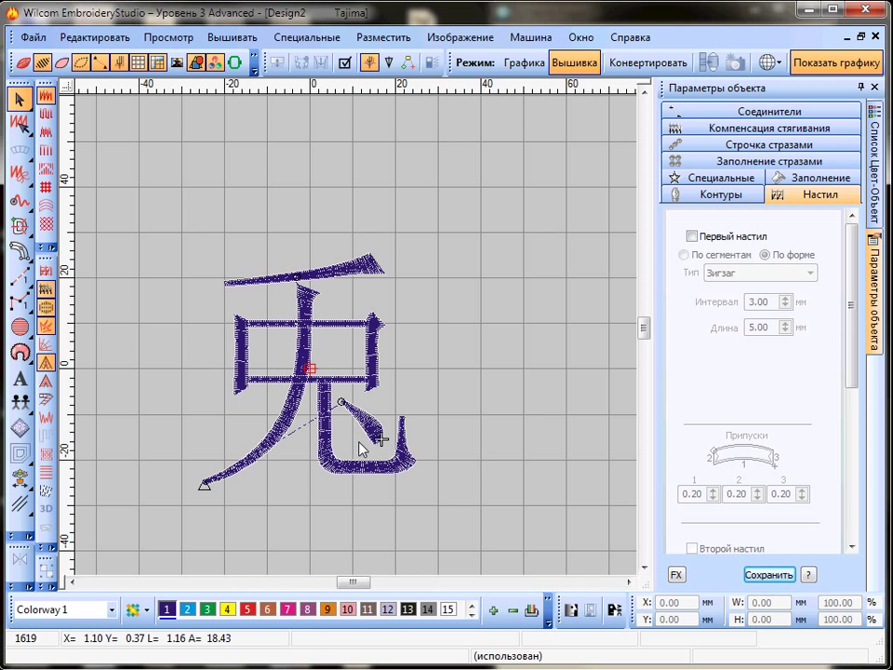
pyautogui.hotkey('shift', 'r')
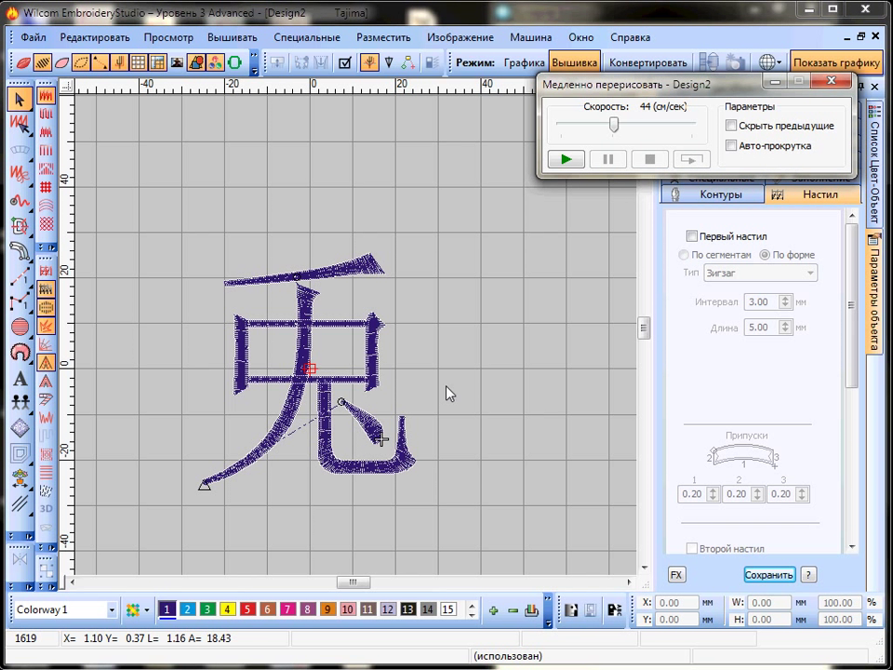
pyautogui.press('z')
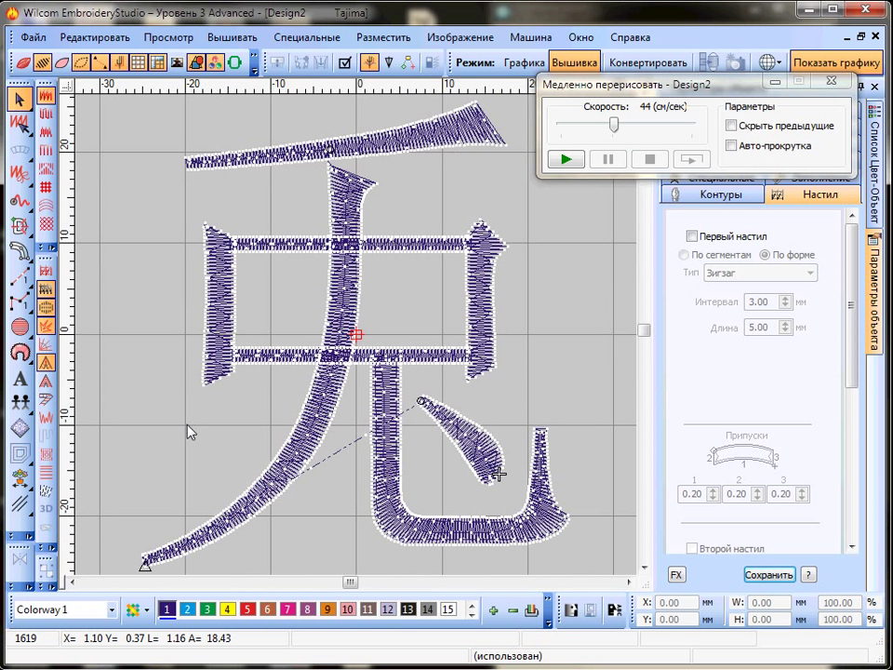
pyautogui.click(573, 161)
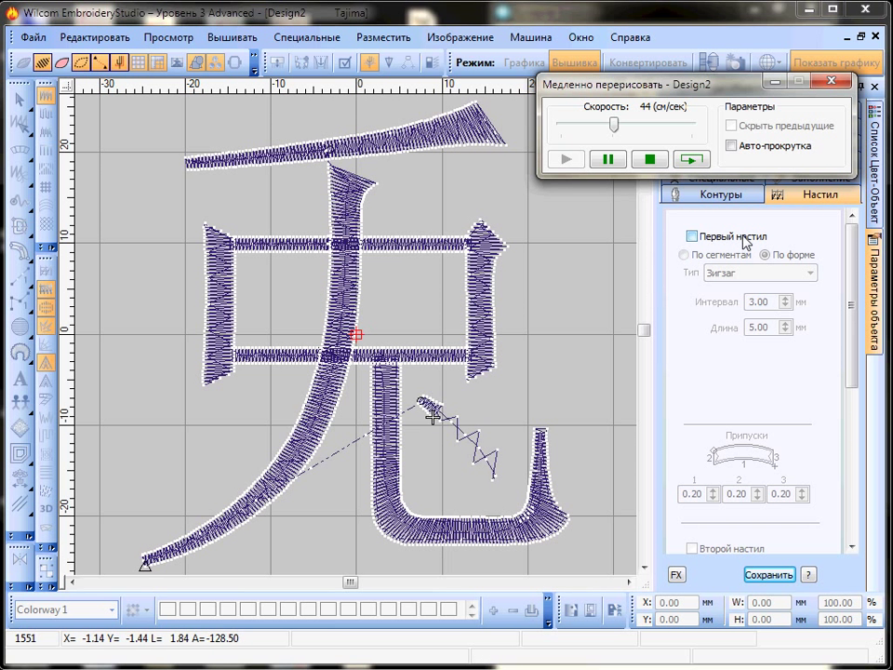
pyautogui.click(831, 84)
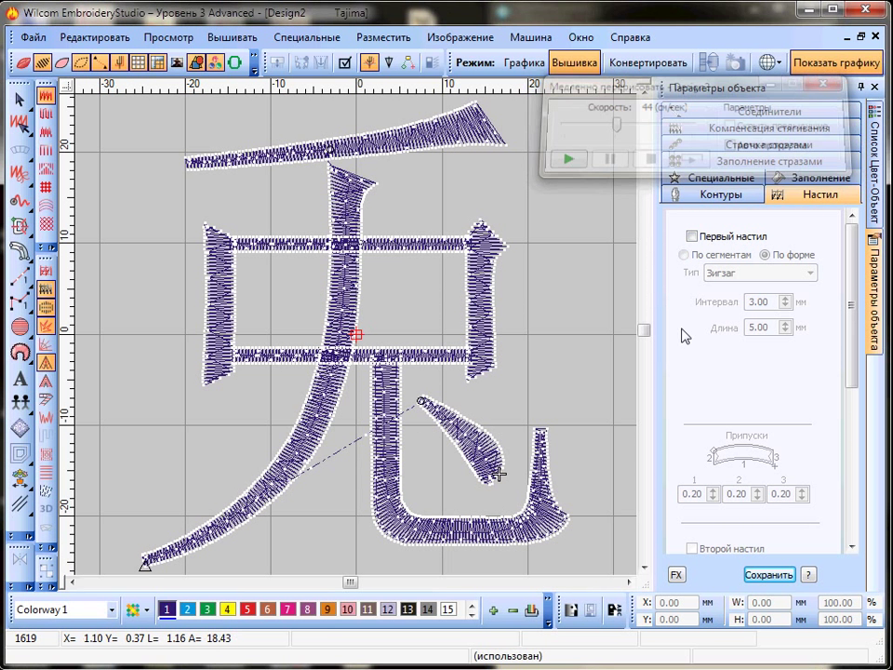
# Reshape the short teardrop stroke so its end point meets its start point at the narrow upper tip
pyautogui.scroll(2, 265, 244)
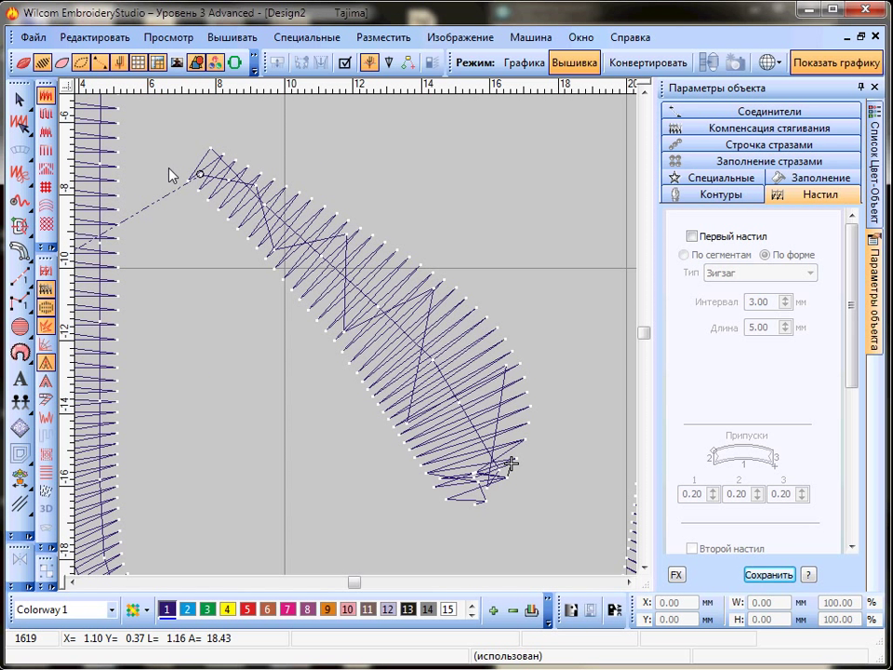
pyautogui.press('Escape')
pyautogui.click(214, 201)
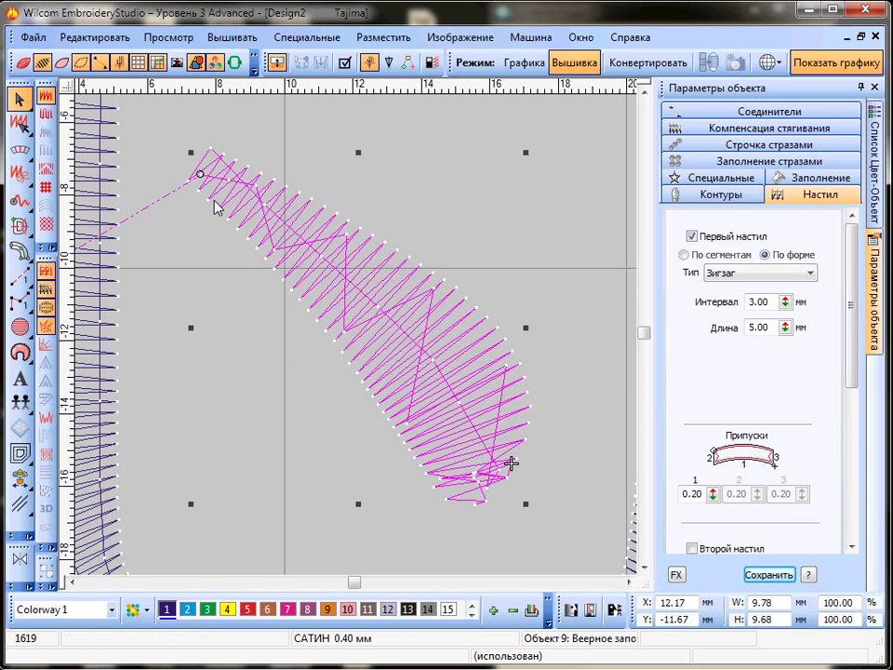
pyautogui.moveTo(27, 119)
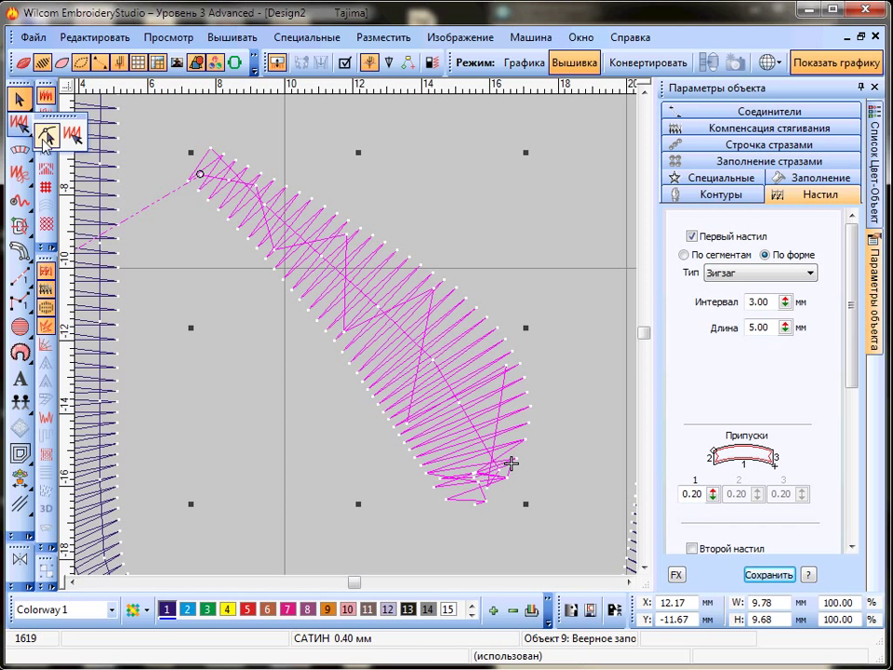
pyautogui.click(45, 136)
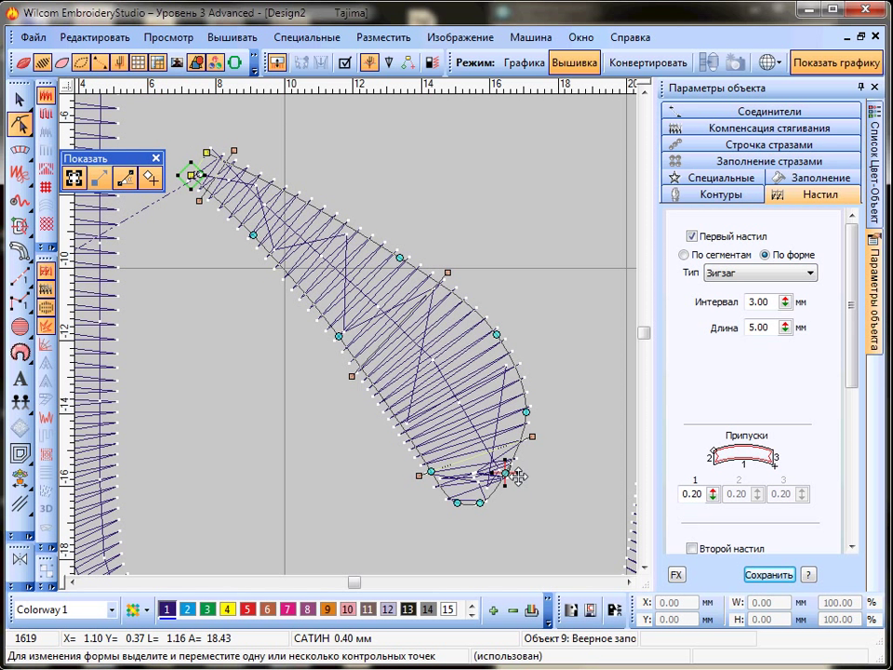
pyautogui.click(193, 175)
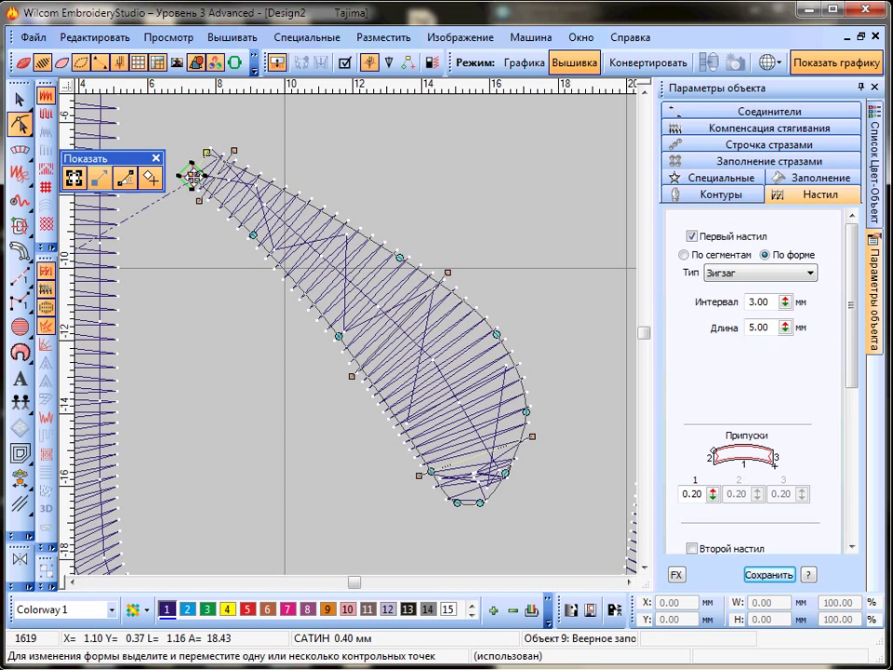
pyautogui.scroll(1, 127, 207)
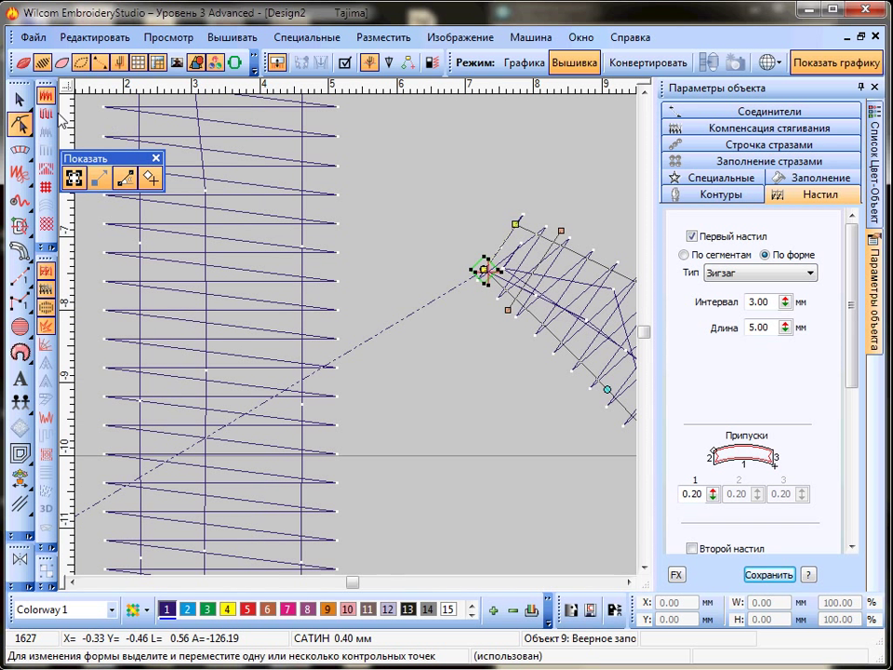
pyautogui.press('Escape')
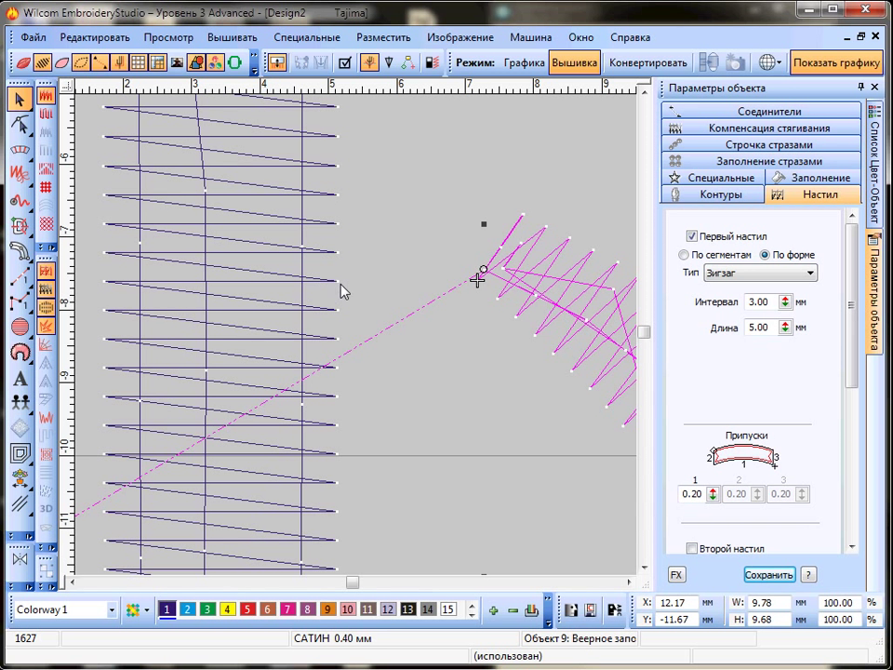
# Cut the teardrop stroke and paste it into the sewing sequence at an inner-edge stitch of the hooked stroke's vertical part, level with the teardrop's tip
pyautogui.press('Delete')
pyautogui.press('e')
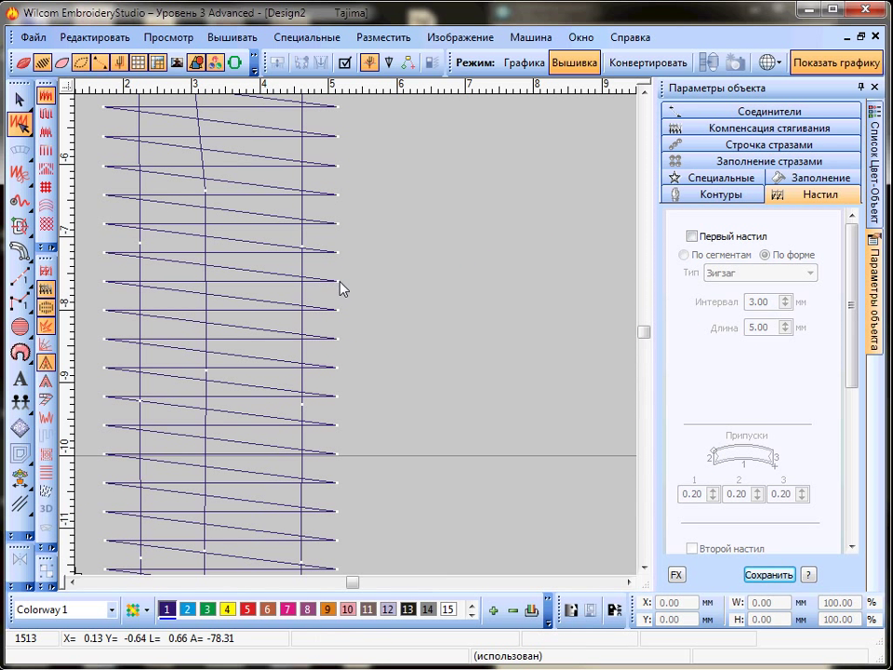
pyautogui.click(339, 282)
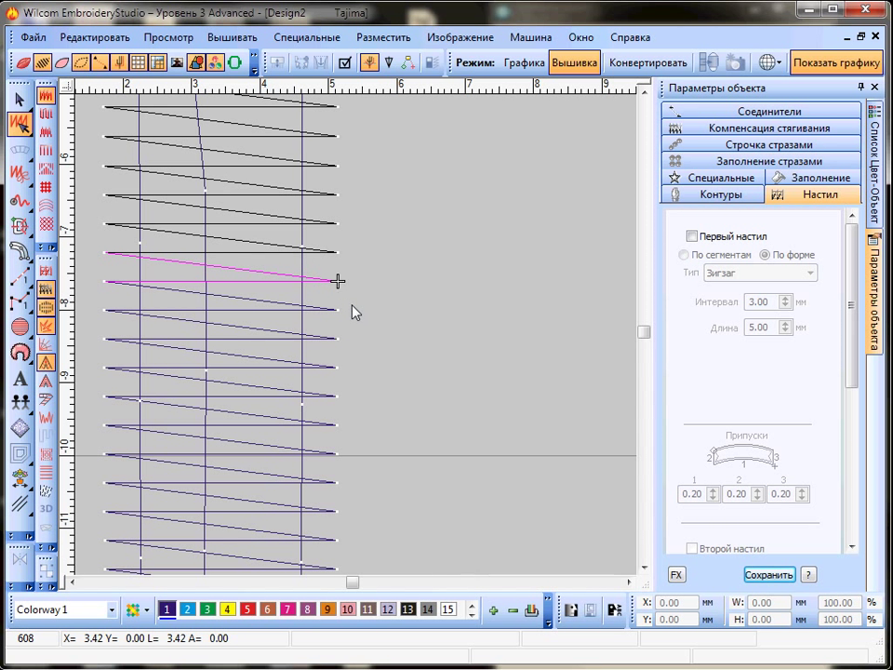
pyautogui.press('Escape')
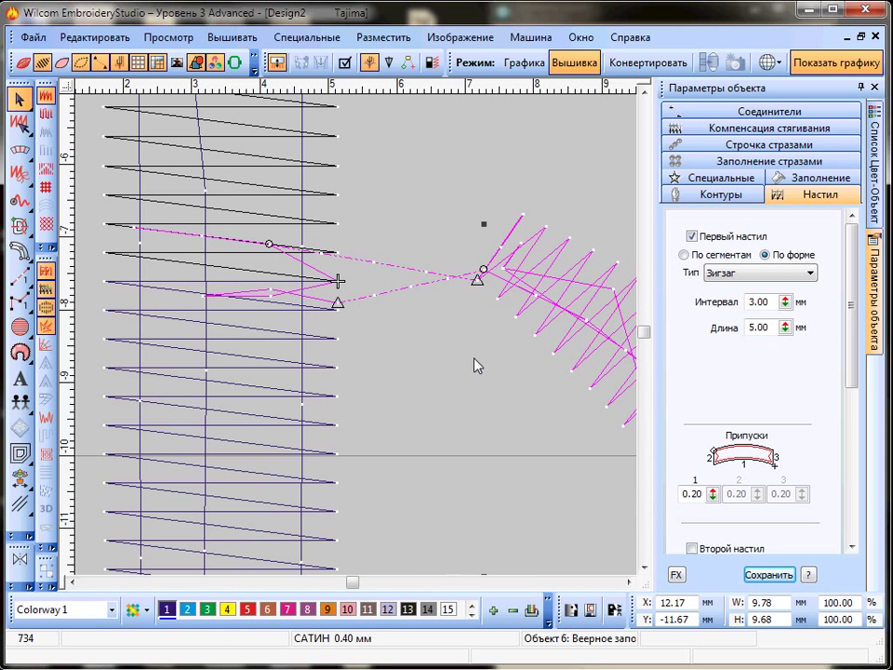
pyautogui.scroll(-2, 474, 358)
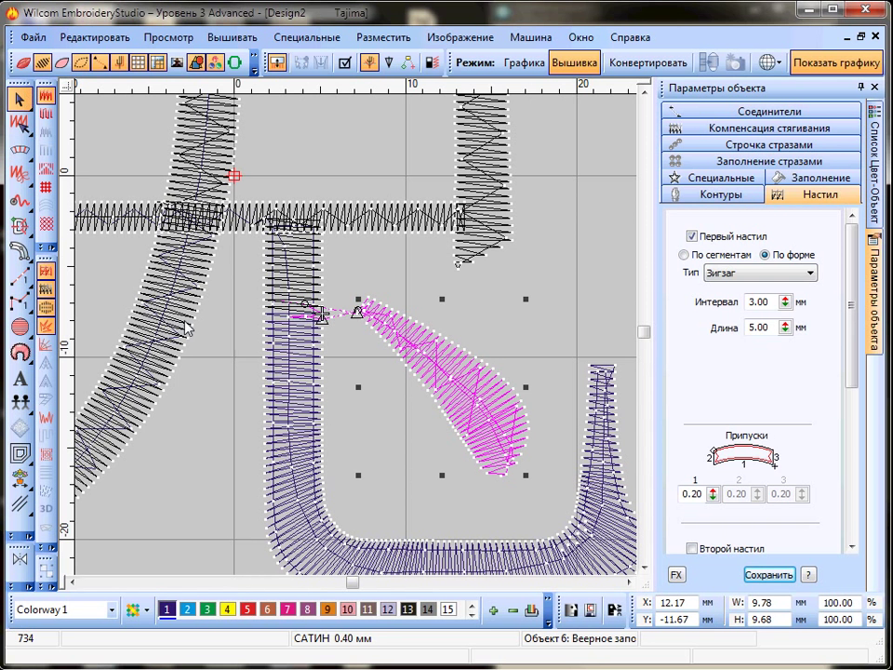
pyautogui.click(242, 370)
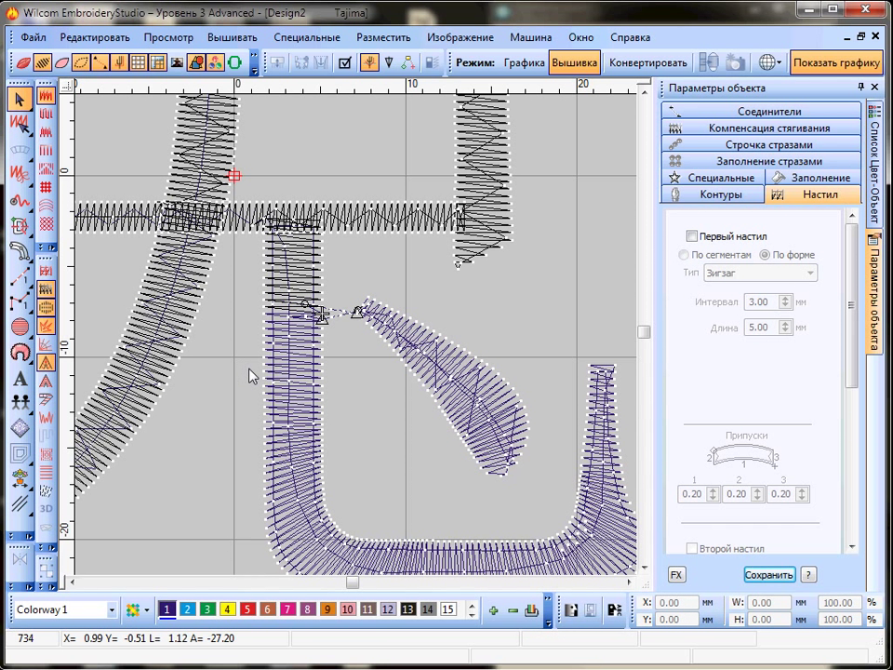
# Travel to the last stitch of the design and replay the whole character in Slow Redraw at a higher speed to check the connectors
pyautogui.scroll(-2, 252, 376)
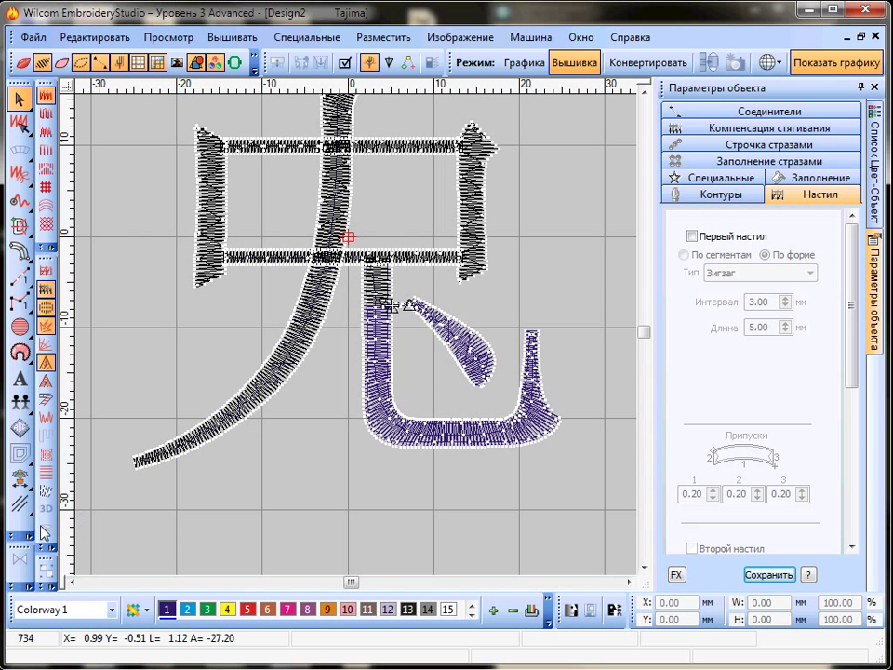
pyautogui.click(27, 479)
pyautogui.rightClick(26, 479)
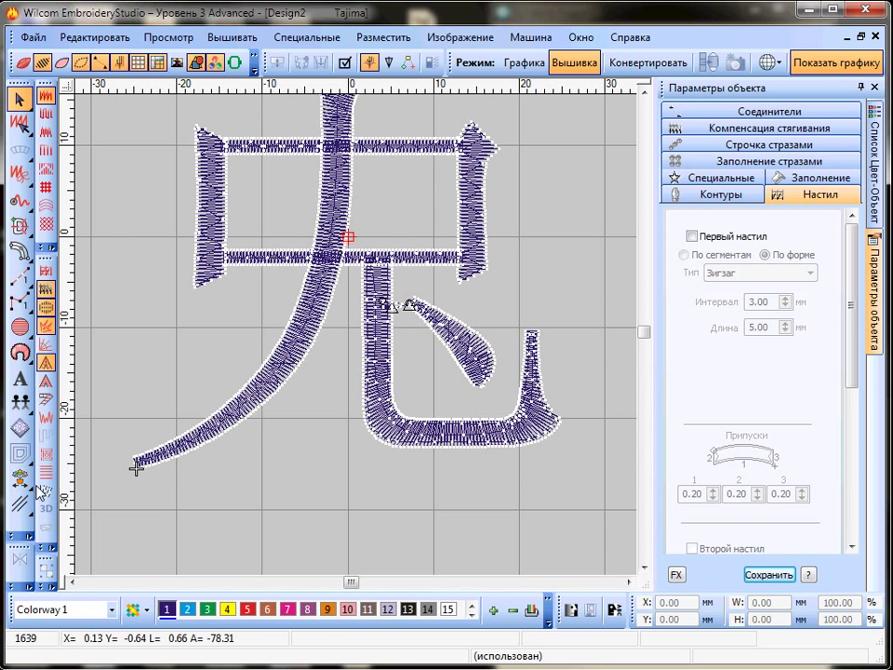
pyautogui.scroll(-2, 358, 337)
pyautogui.scroll(2, 360, 339)
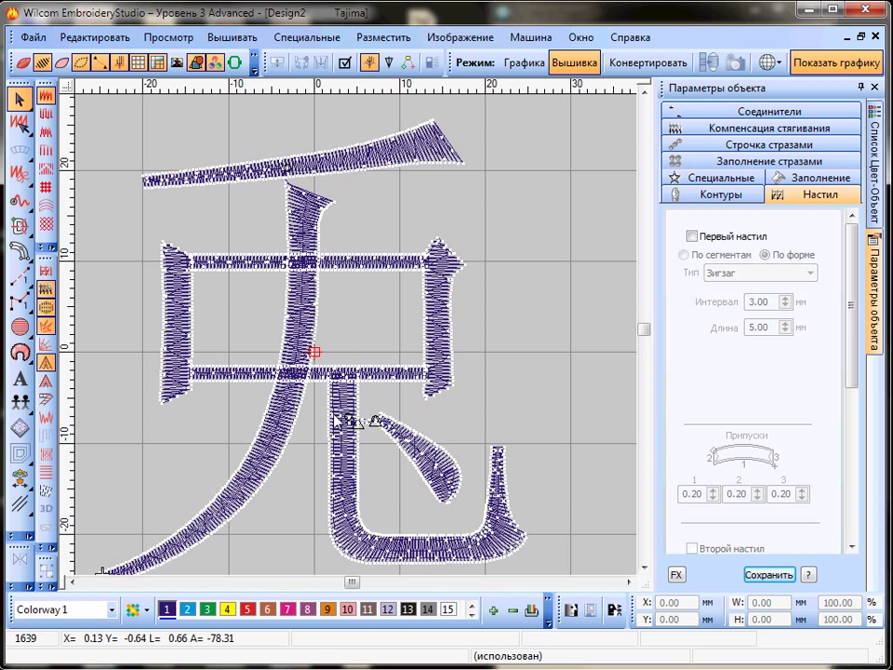
pyautogui.hotkey('shift', 'r')
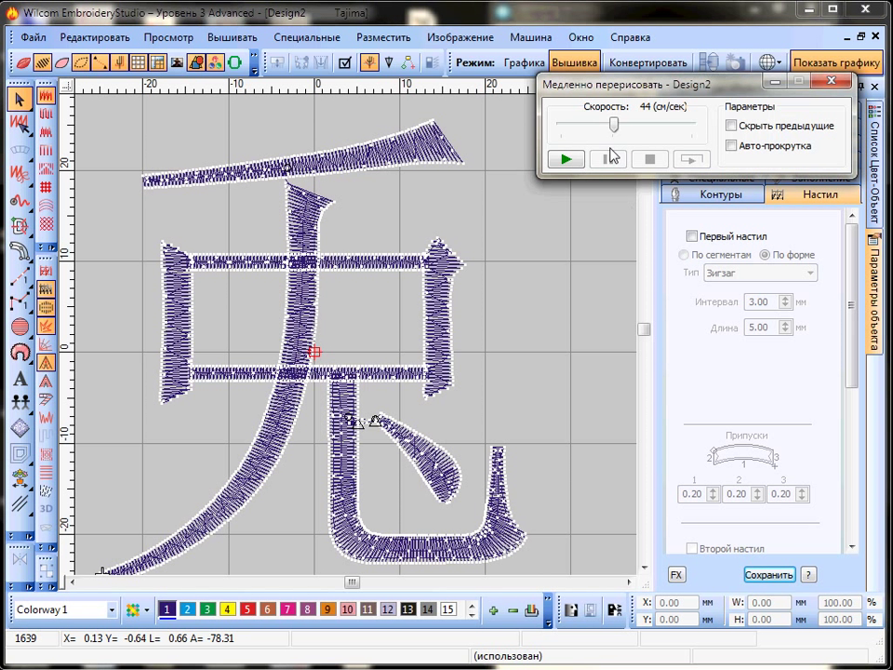
pyautogui.click(566, 160)
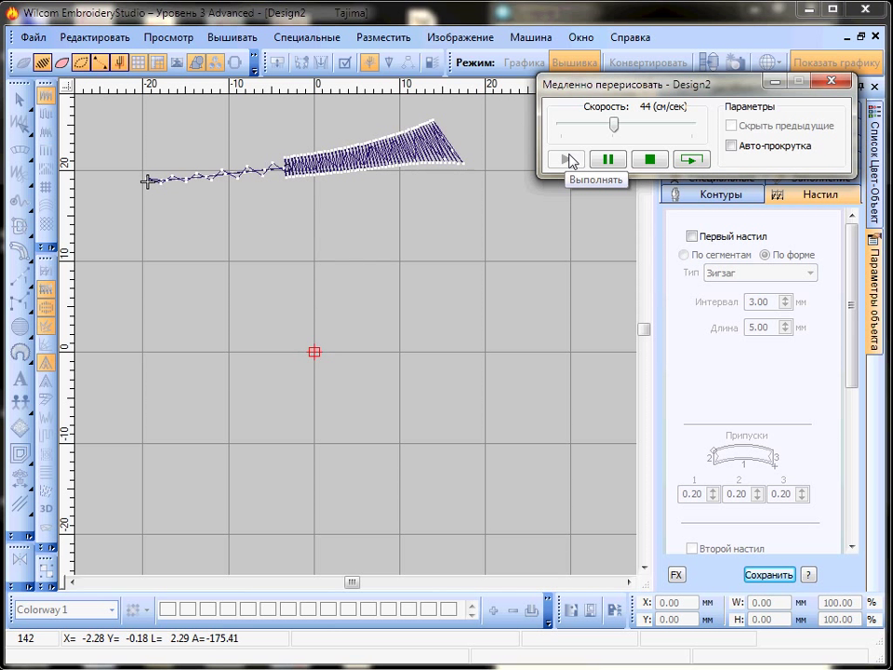
pyautogui.moveTo(630, 125); pyautogui.dragTo(639, 123)
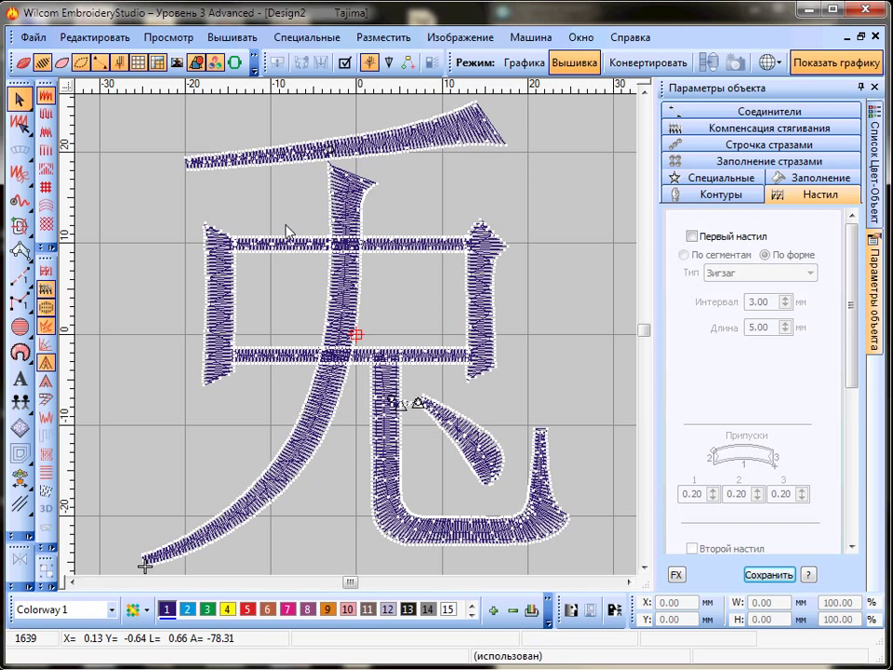
# Change the hooked stroke's first underlay type to Zigzag and inspect its stitches around the lower bend
pyautogui.click(406, 504)
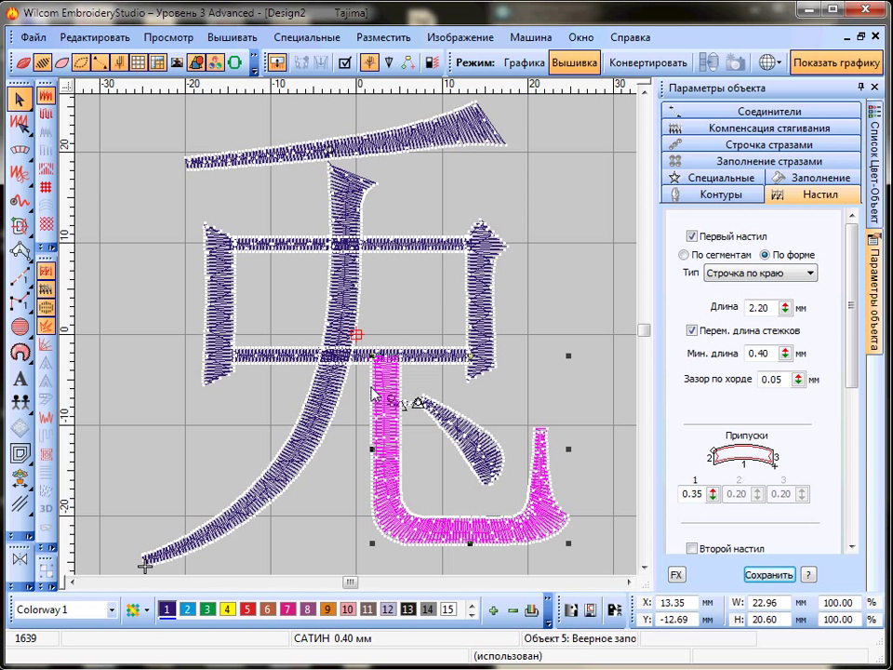
pyautogui.click(749, 272)
pyautogui.click(735, 291)
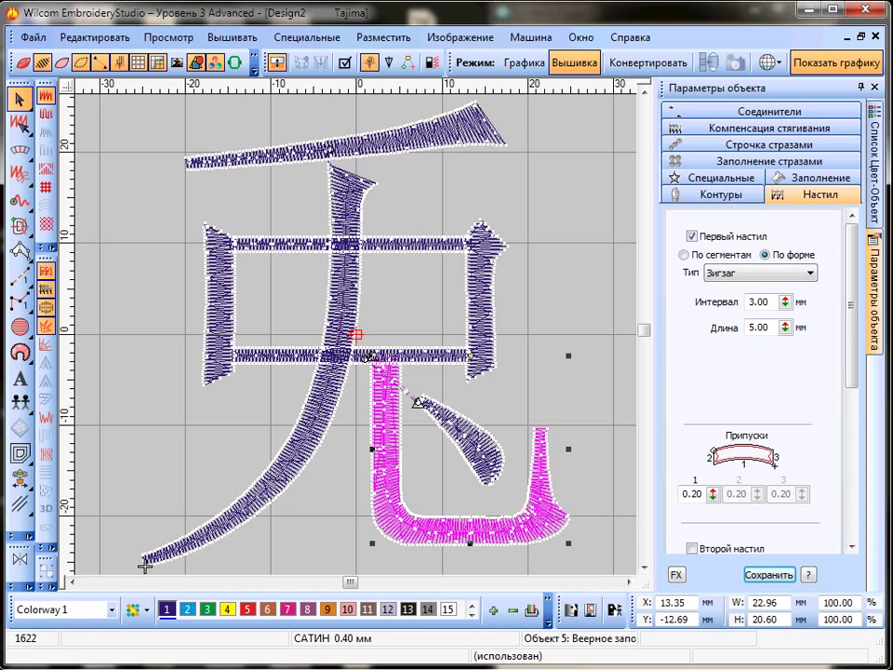
pyautogui.scroll(1, 437, 529)
pyautogui.scroll(1, 354, 338)
pyautogui.scroll(-1, 163, 277)
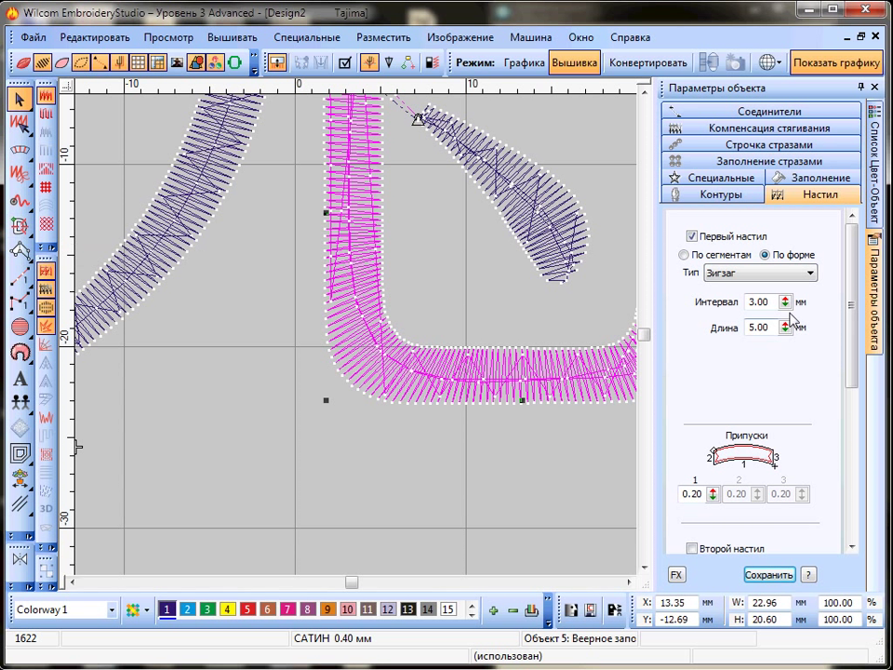
# Return the hooked stroke's first underlay type to edge run (Строчка по краю)
pyautogui.click(758, 273)
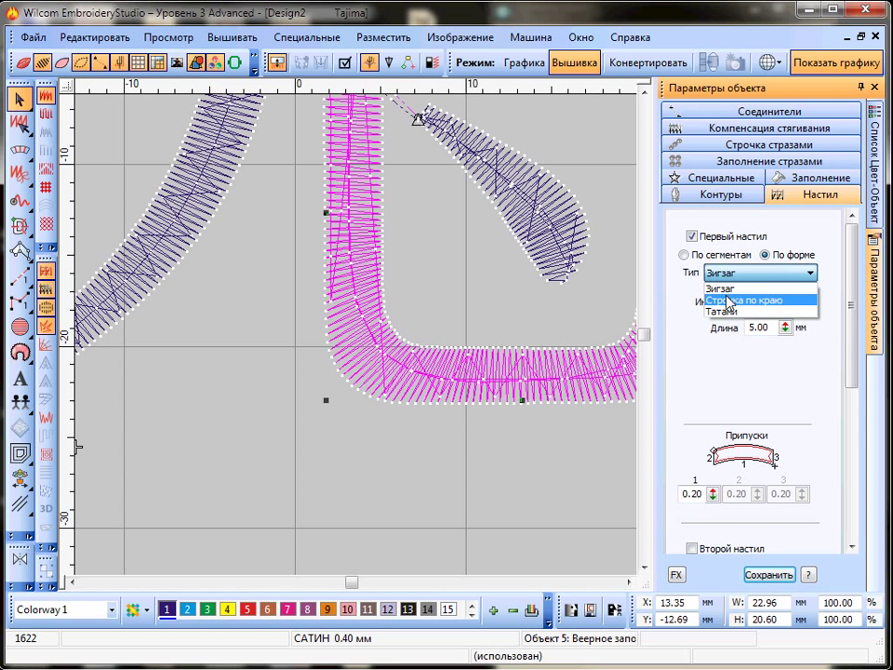
pyautogui.click(741, 301)
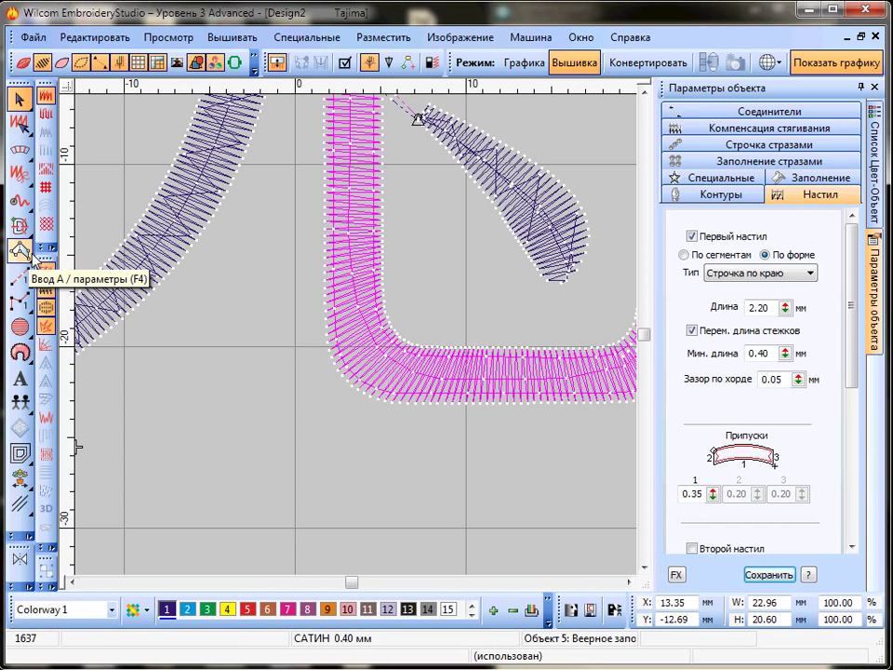
pyautogui.scroll(1, 378, 399)
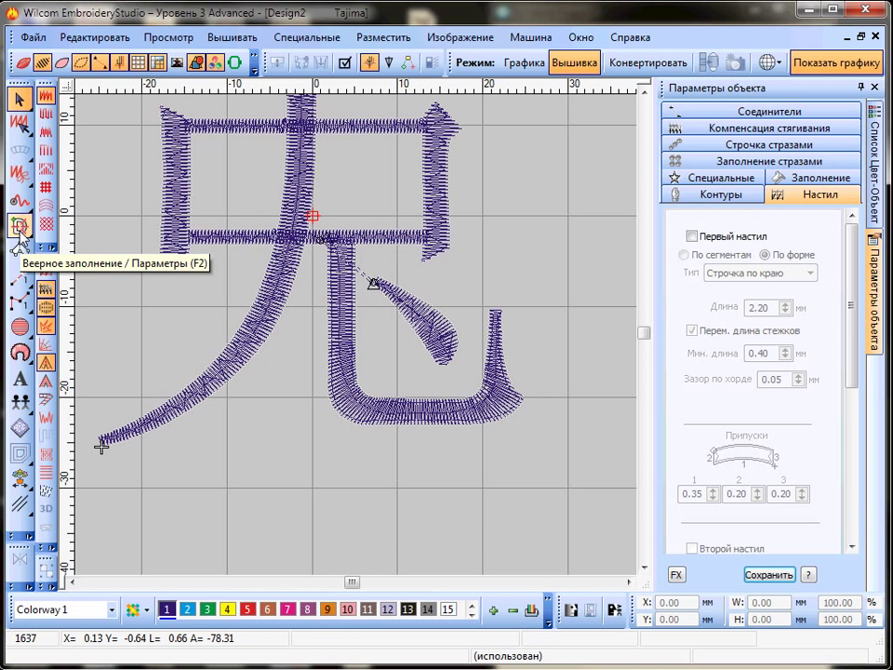
# Show the reshape control points and start and end markers of the uppermost stroke, leaving its shape unedited, and clear the selection
pyautogui.moveTo(643, 332); pyautogui.dragTo(647, 330)
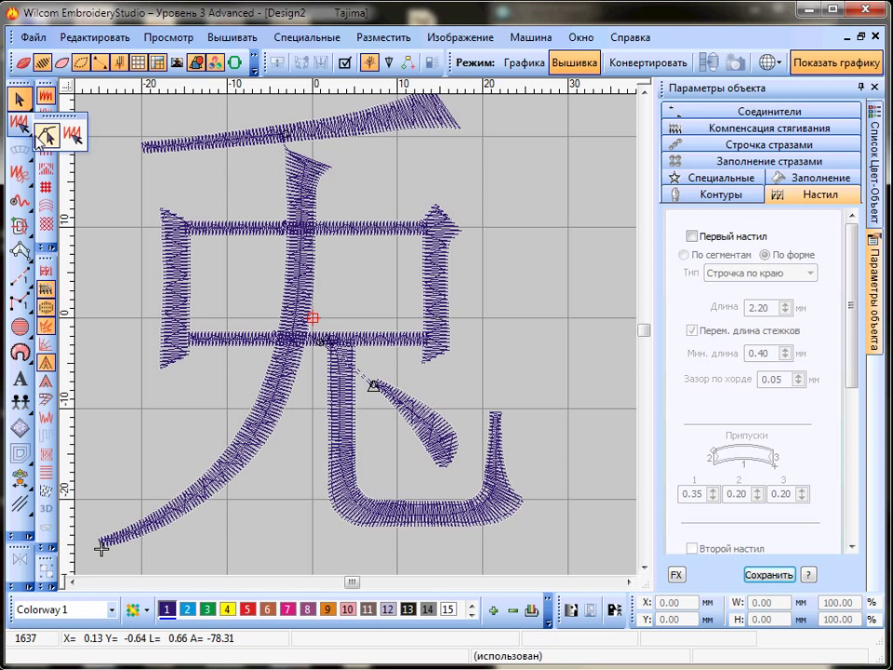
pyautogui.click(19, 125)
pyautogui.click(281, 140)
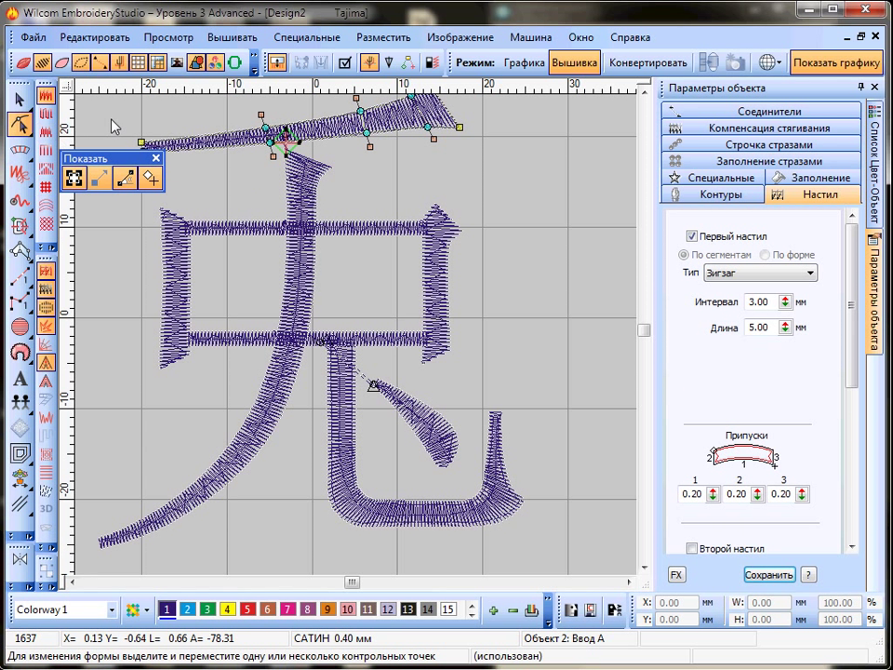
pyautogui.press('Escape')
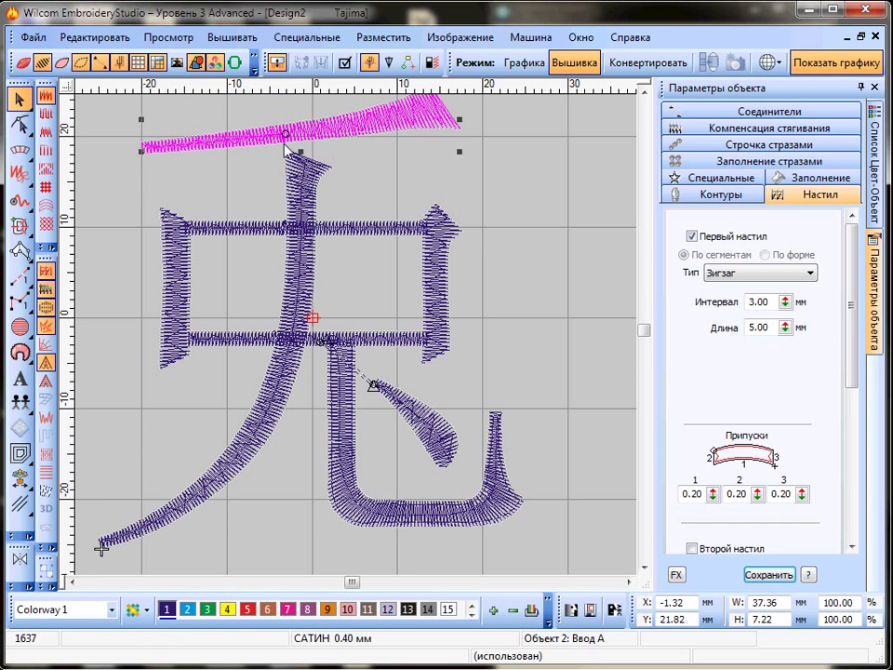
pyautogui.click(485, 176)
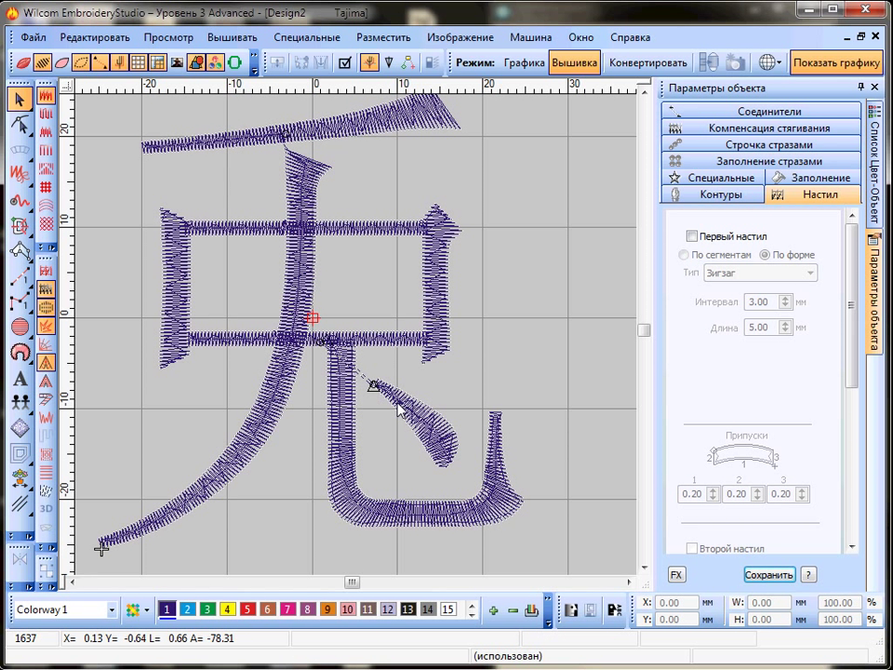
pyautogui.scroll(-2, 397, 398)
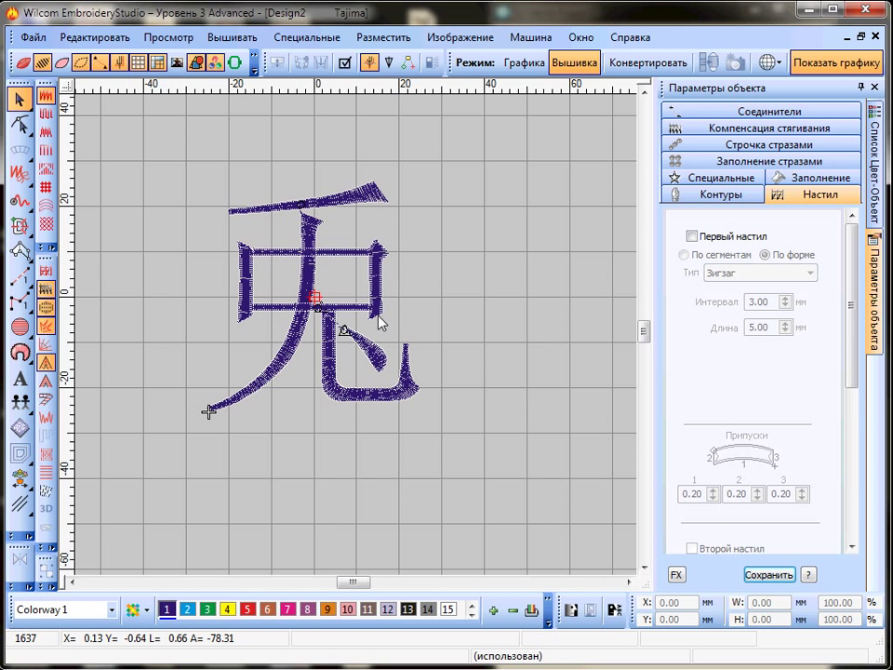
pyautogui.scroll(2, 353, 207)
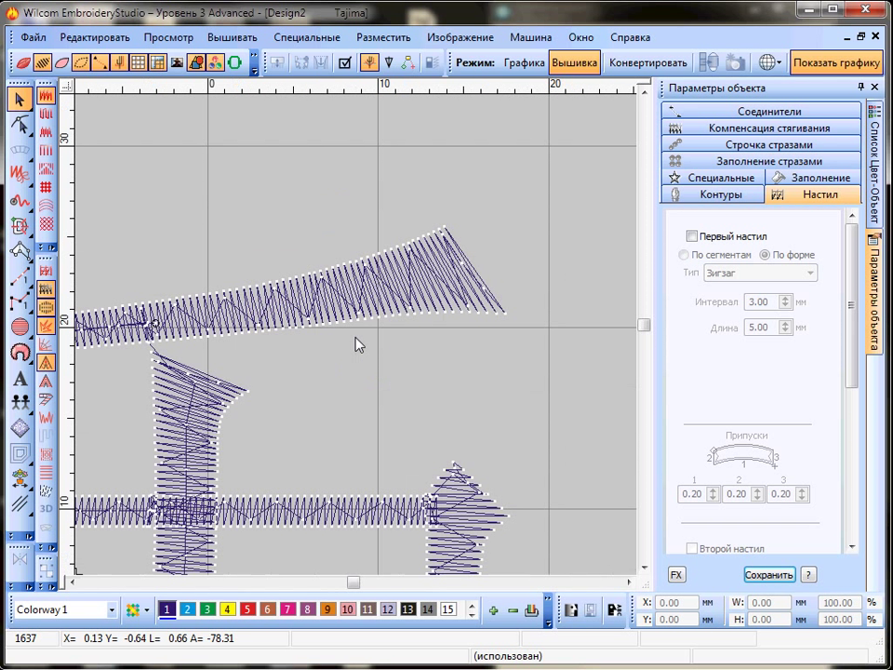
pyautogui.scroll(-2, 358, 342)
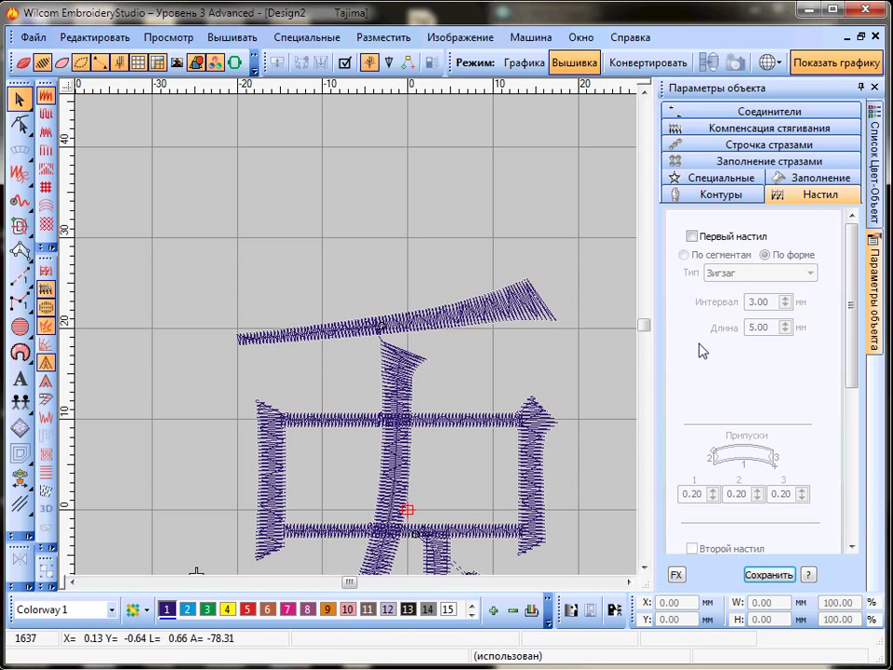
pyautogui.moveTo(643, 324); pyautogui.dragTo(642, 336)
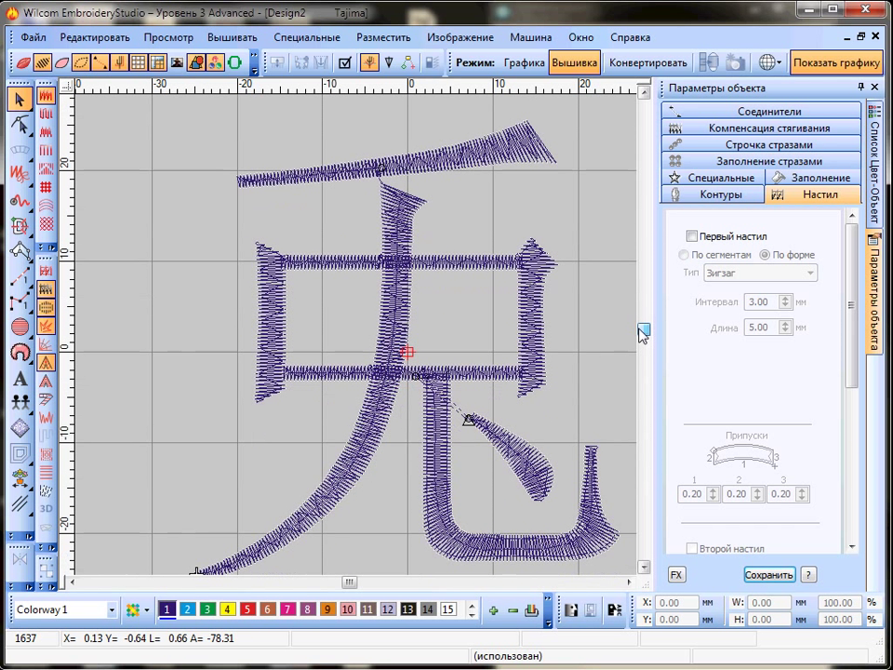